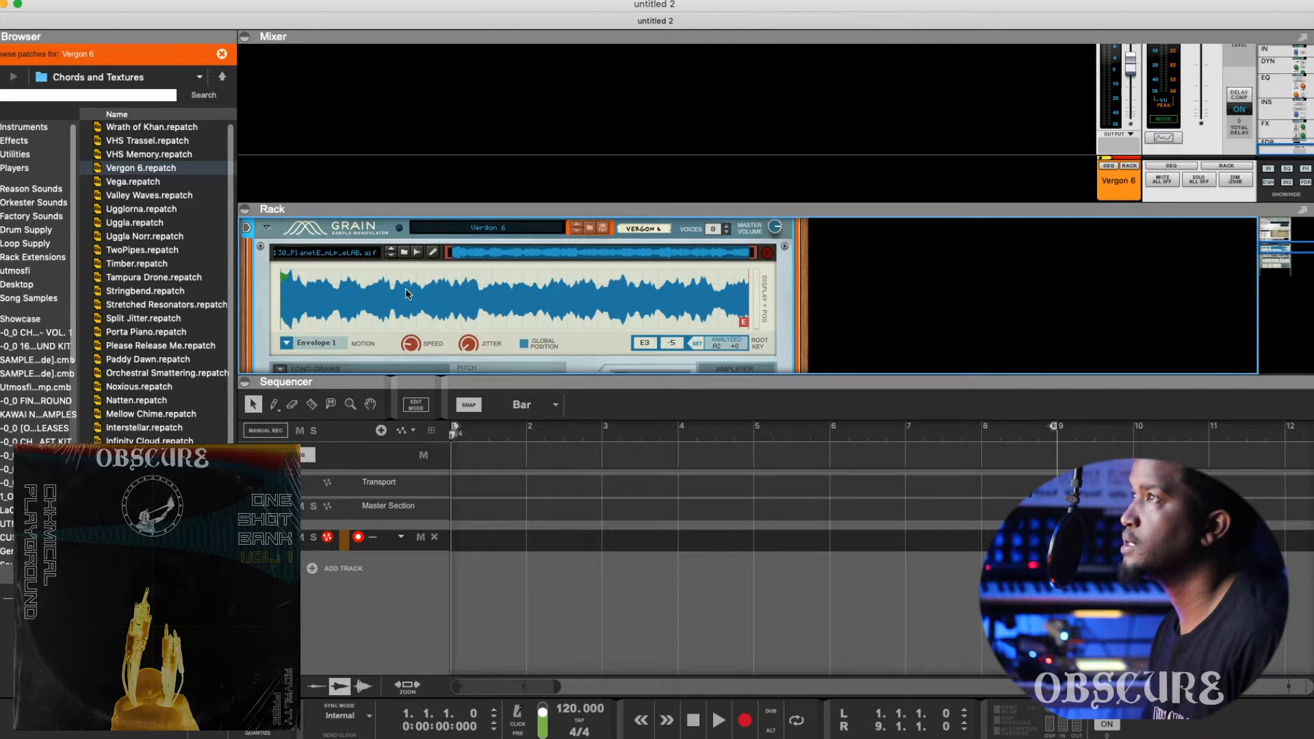
Step: Enlarge the rack area to show more of the Grain device and open its sample browser
left_click_drag(433, 375, 433, 475)
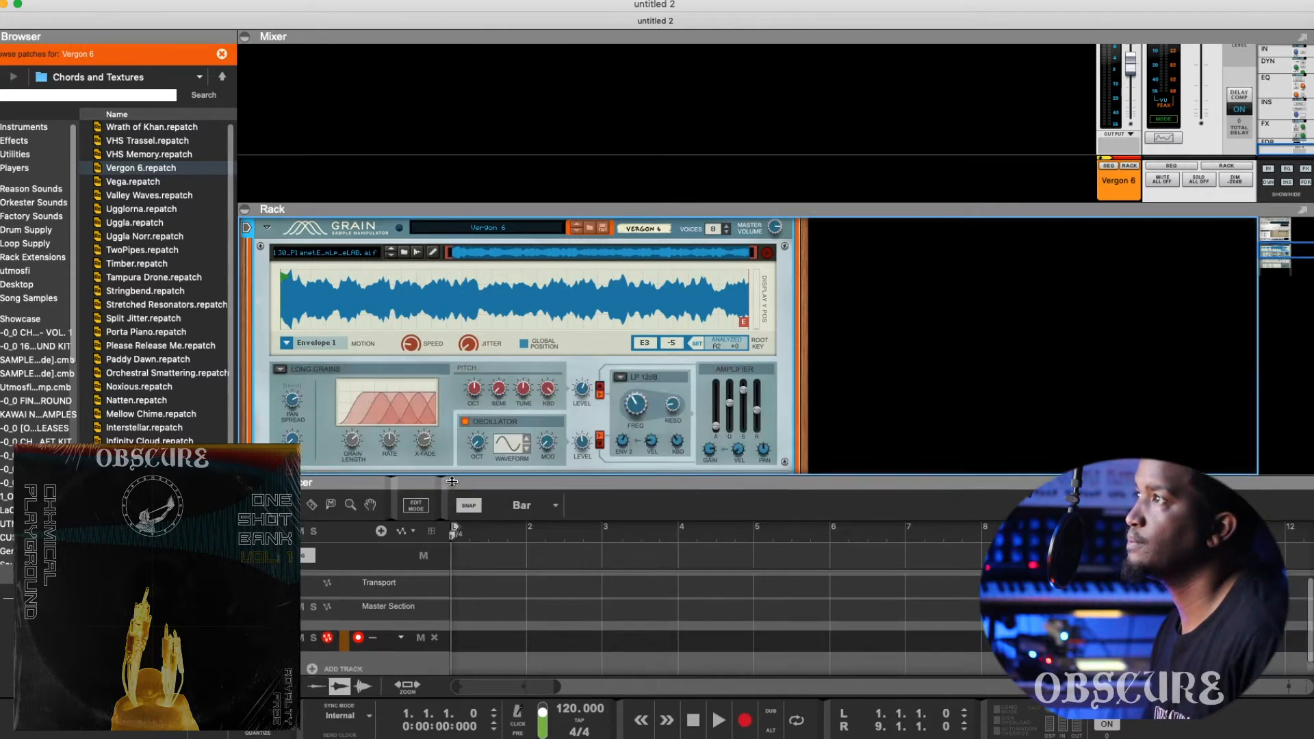
left_click(404, 251)
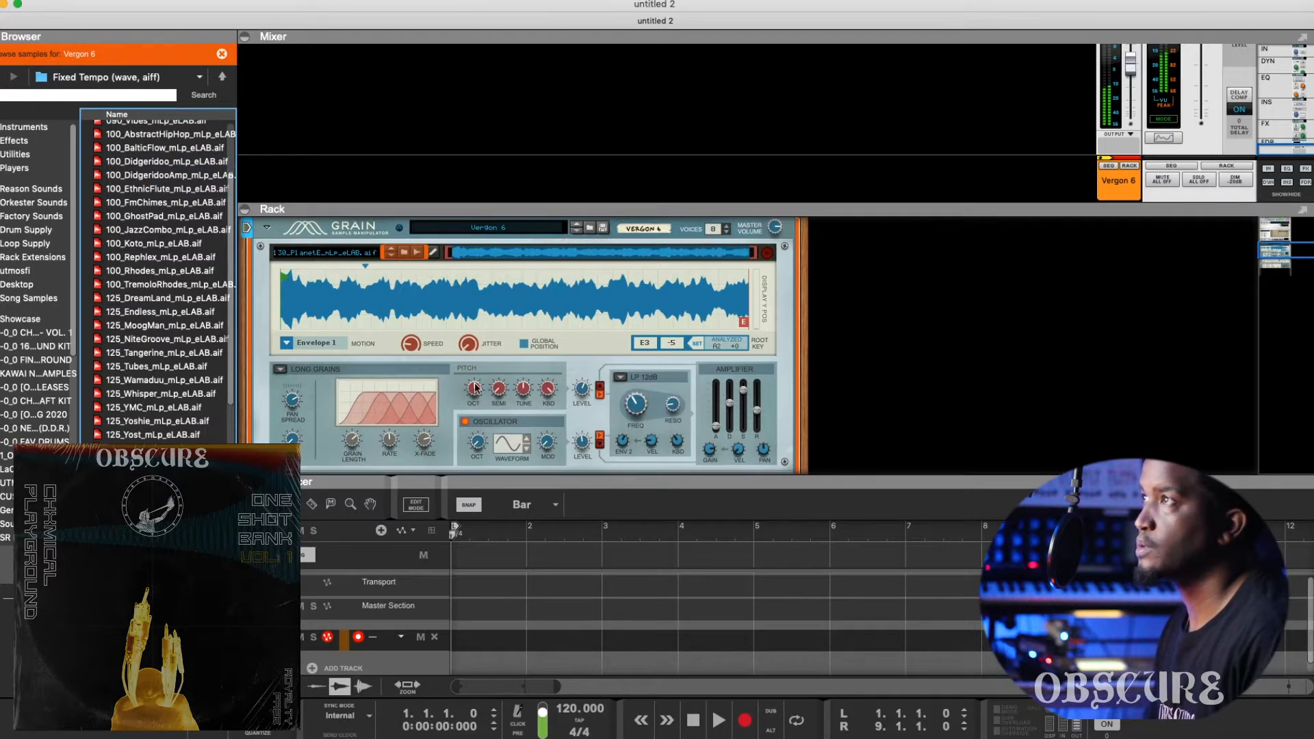
scroll(330, 350, "down", 2)
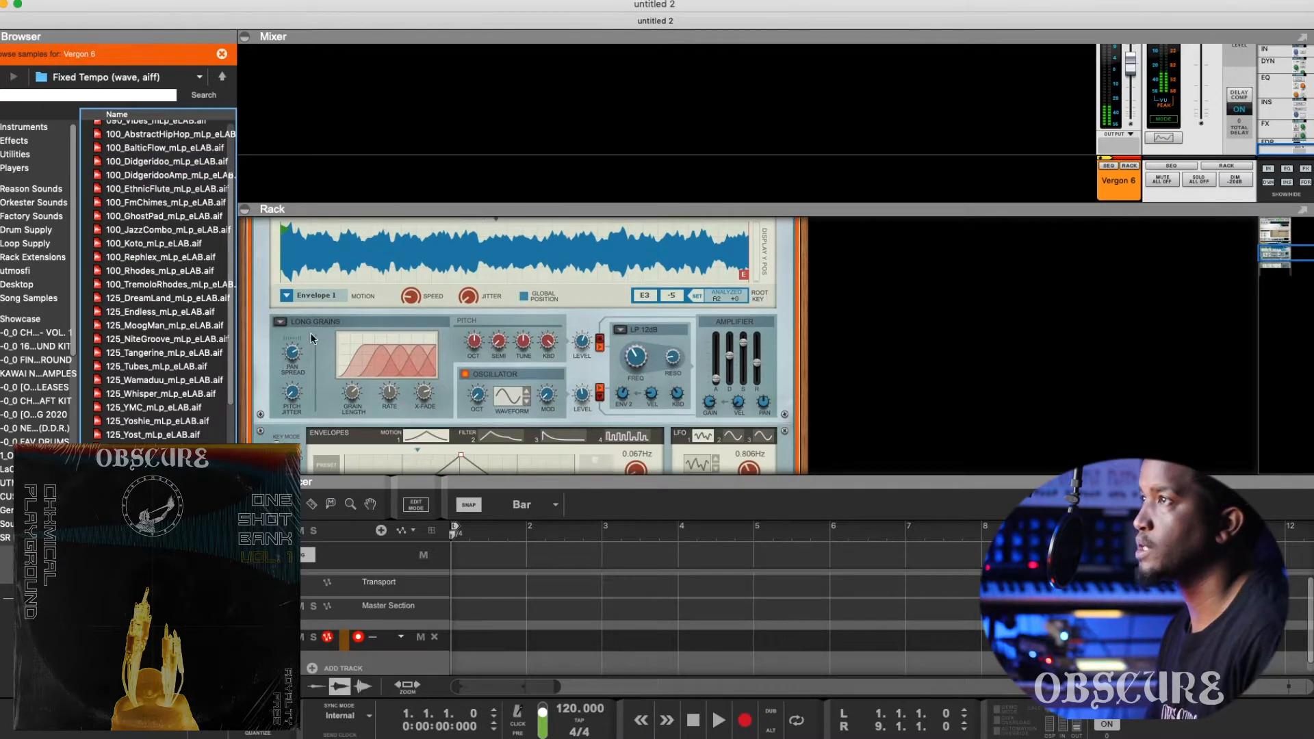
scroll(329, 299, "down", 1)
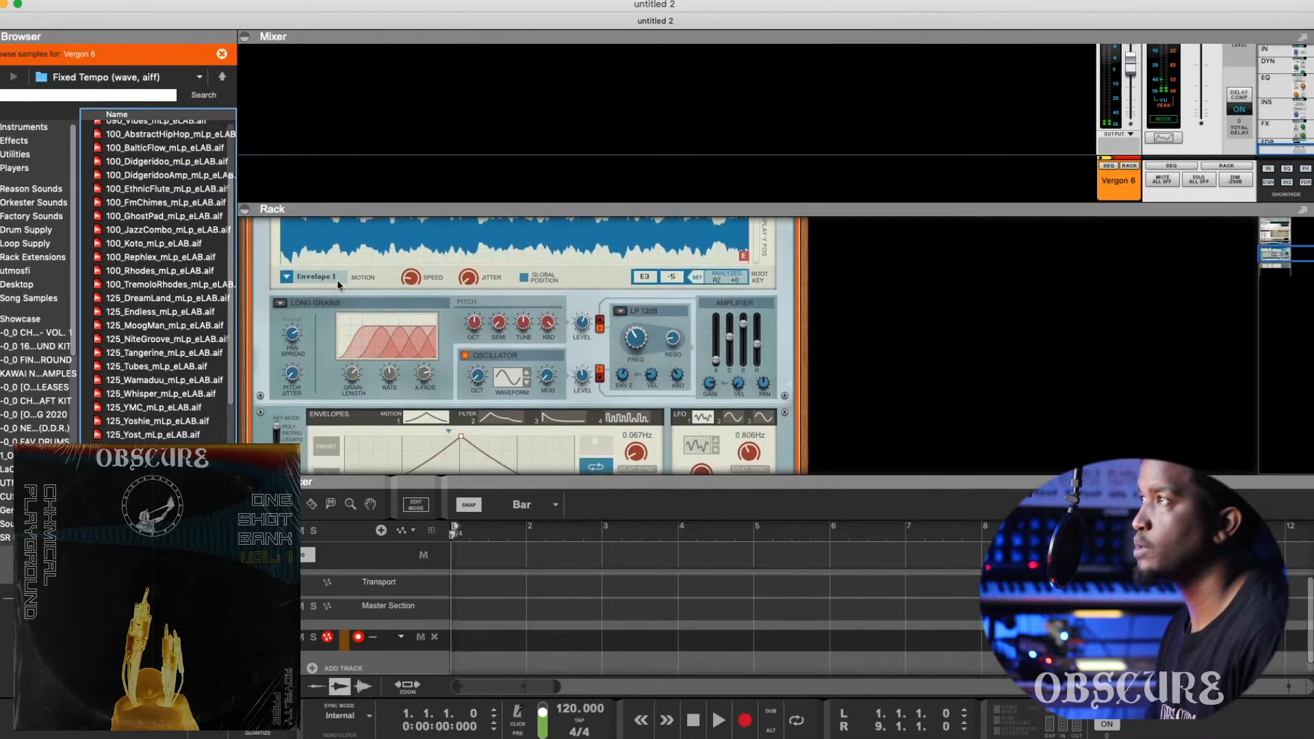
Step: Set Grain's playback algorithm to Tape
left_click(285, 301)
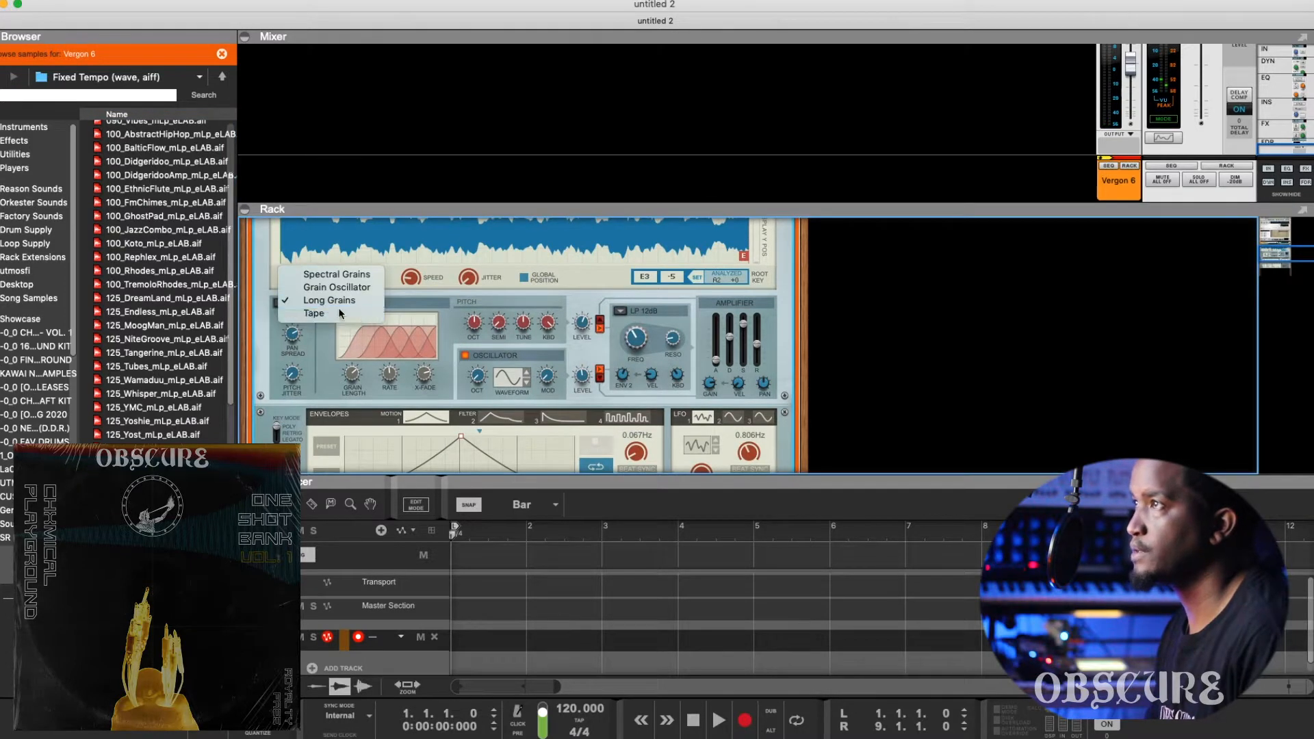
left_click(287, 299)
scroll(415, 351, "down", 2)
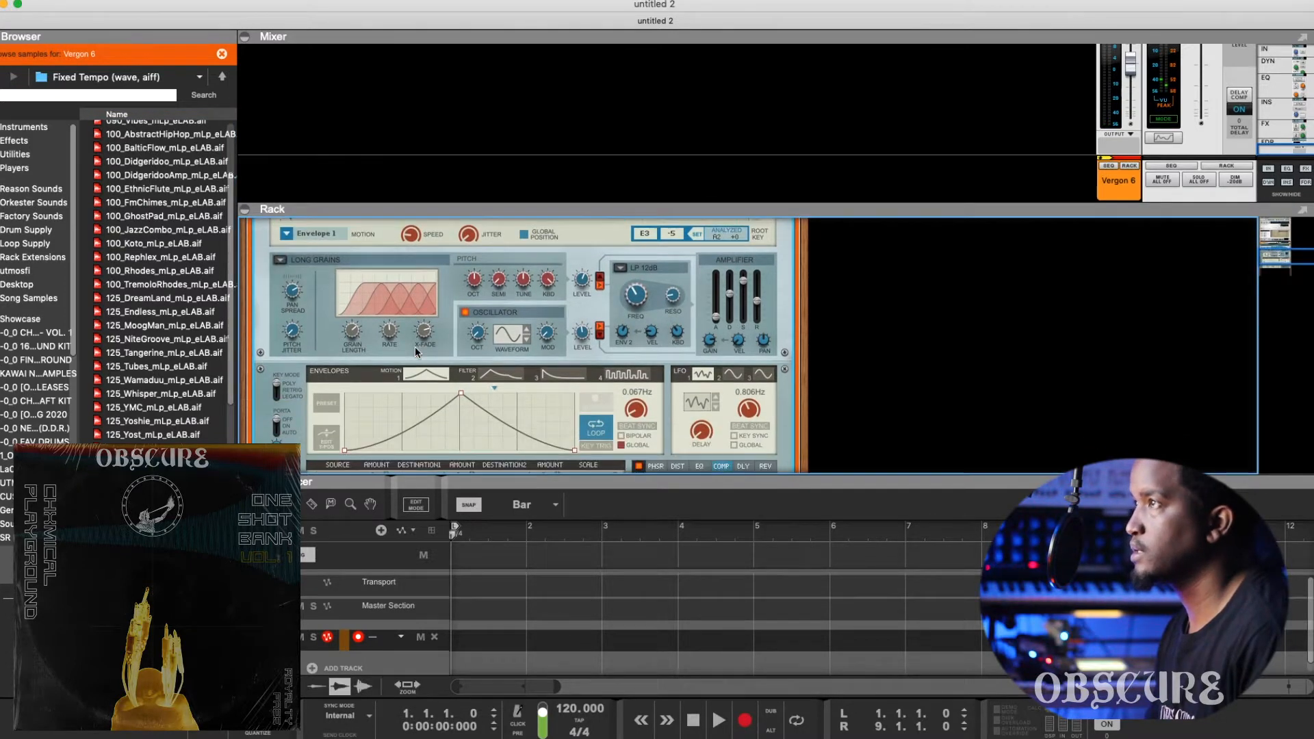
left_click(281, 260)
left_click(300, 277)
Step: Switch off Grain's compressor, delay and reverb effects, and clear the Env 3, Env 4, LFO 1, LFO 2 and ModWheel modulation rows
scroll(585, 414, "down", 2)
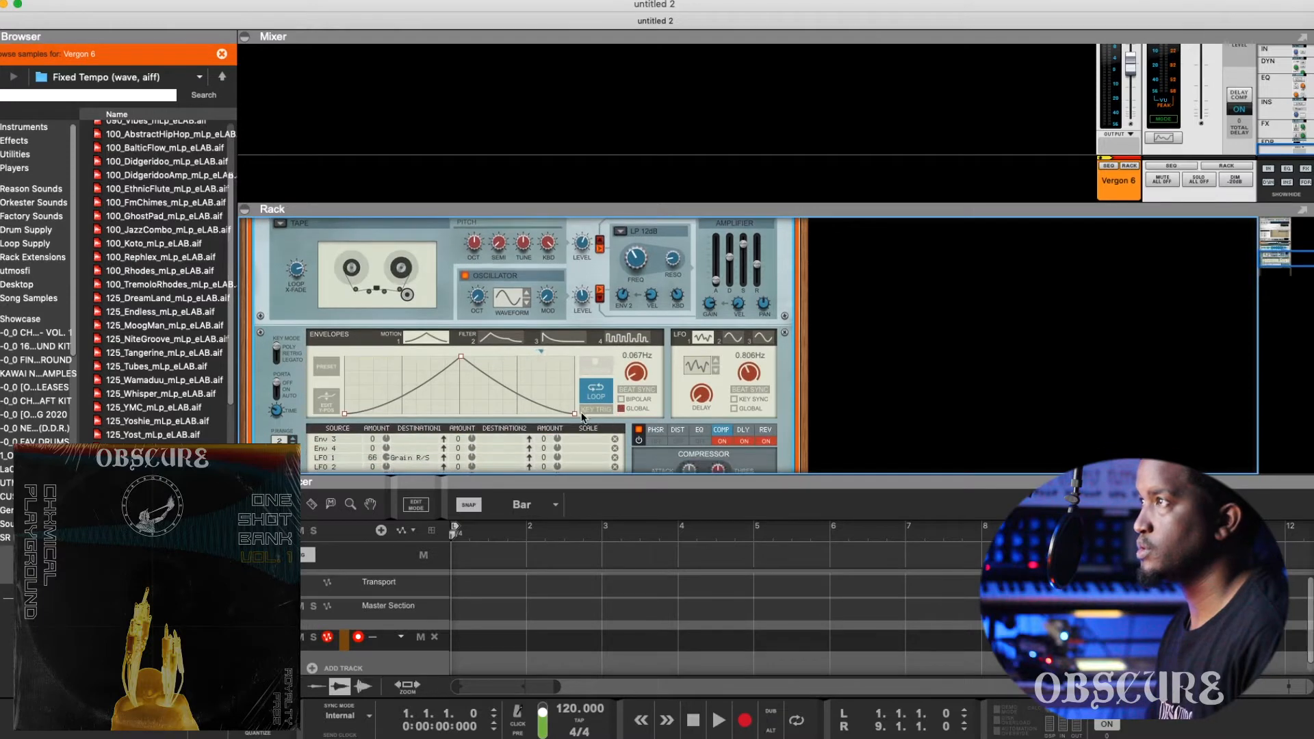
scroll(582, 416, "down", 6)
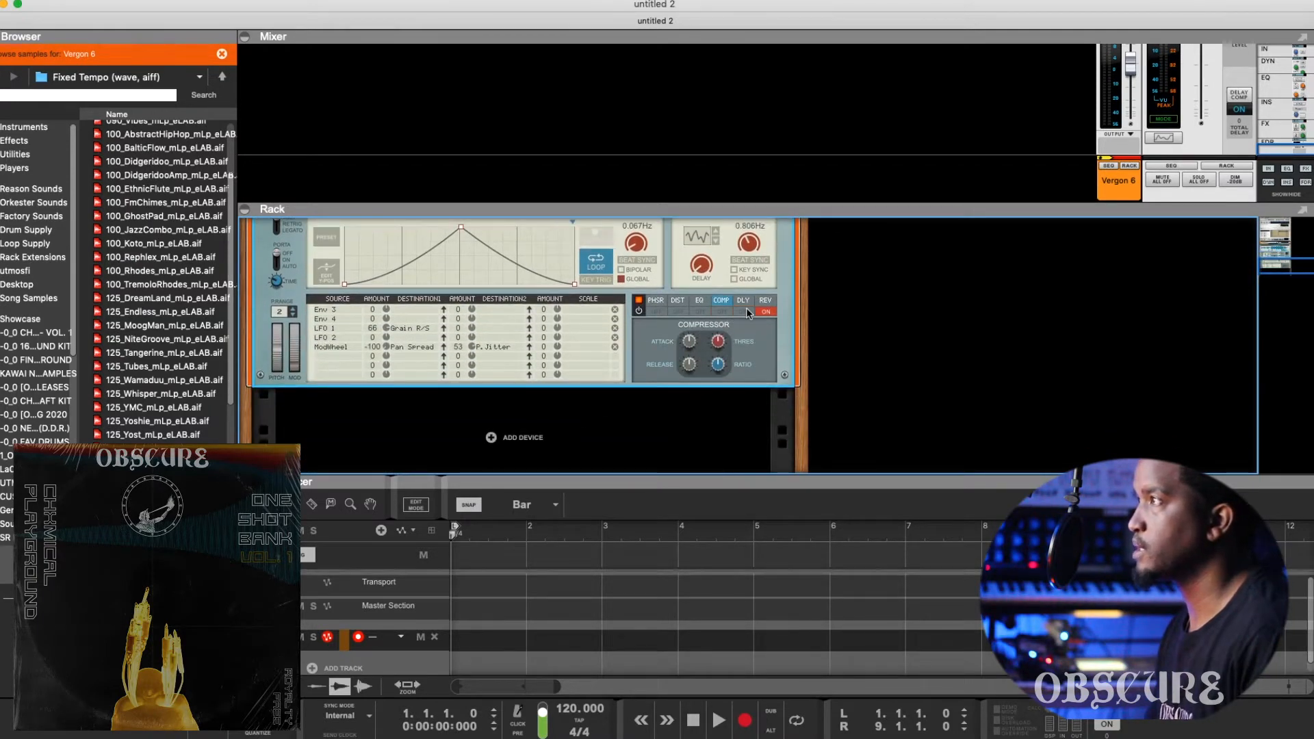
left_click(615, 310)
left_click(615, 319)
left_click(615, 327)
left_click(615, 337)
left_click(615, 346)
Step: Lower the amplifier envelope's decay and sustain, raise its release, and turn off Grain's oscillator
scroll(616, 325, "up", 9)
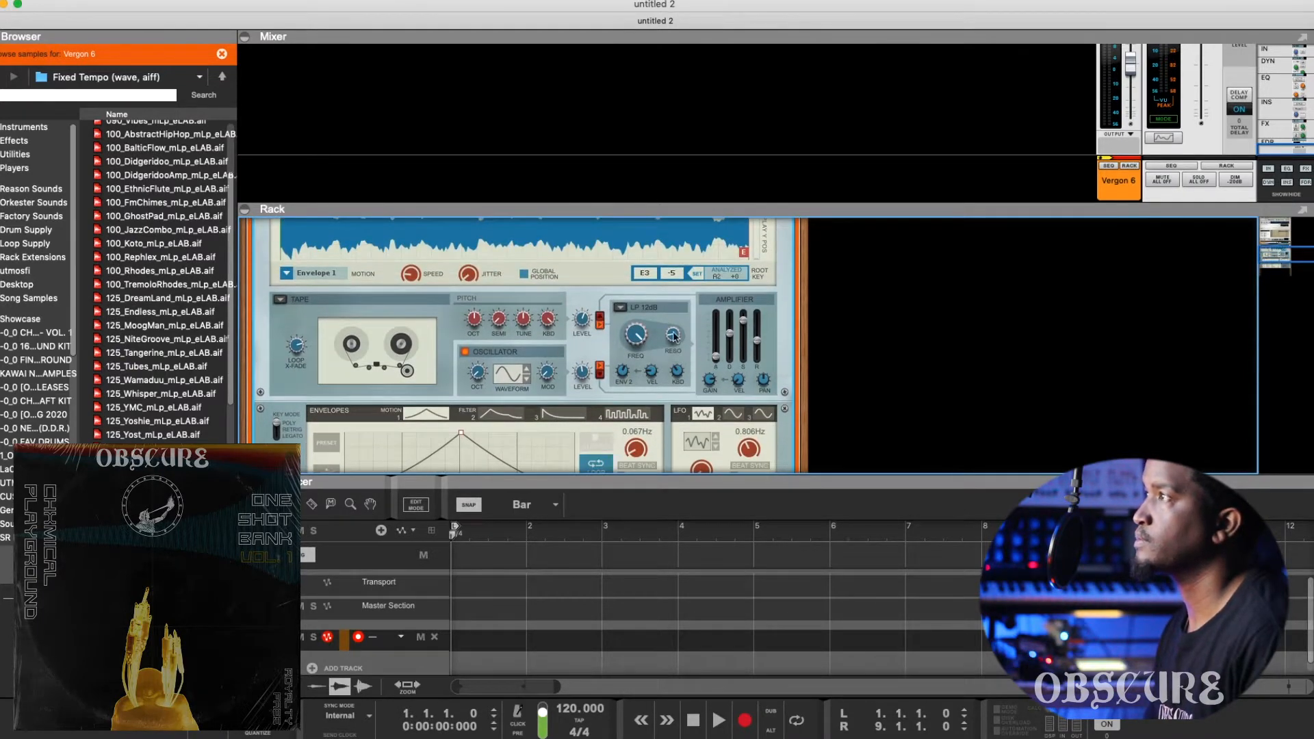
left_click_drag(746, 340, 734, 351)
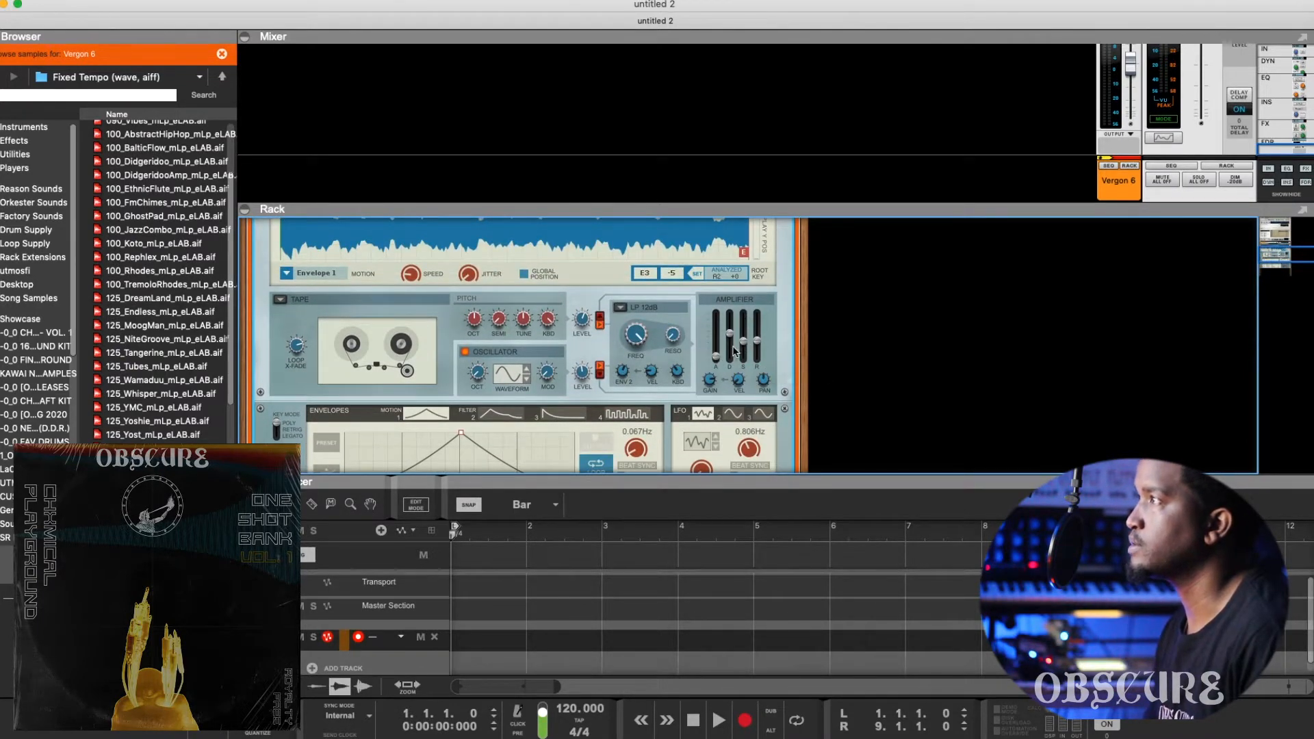
left_click_drag(758, 340, 681, 331)
left_click(465, 352)
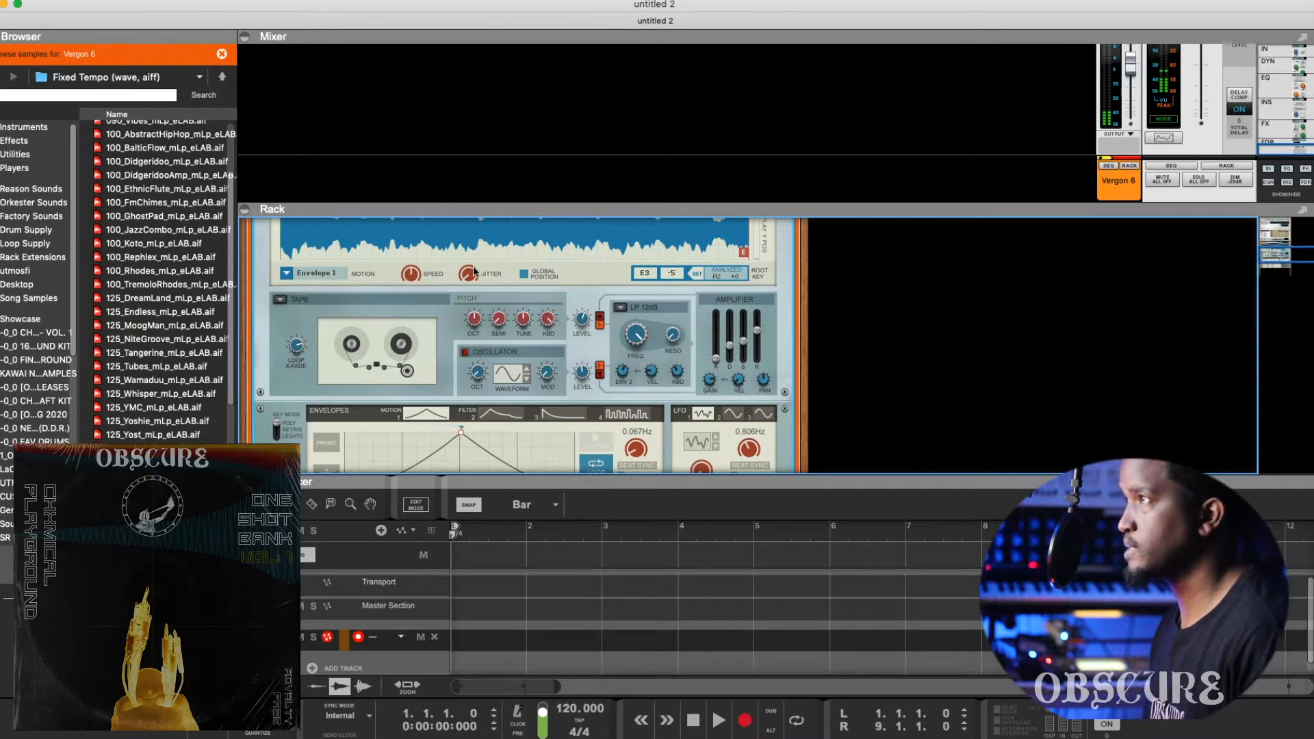
Step: Disable Global Position and set the sample's playback motion to One Shot
left_click(524, 274)
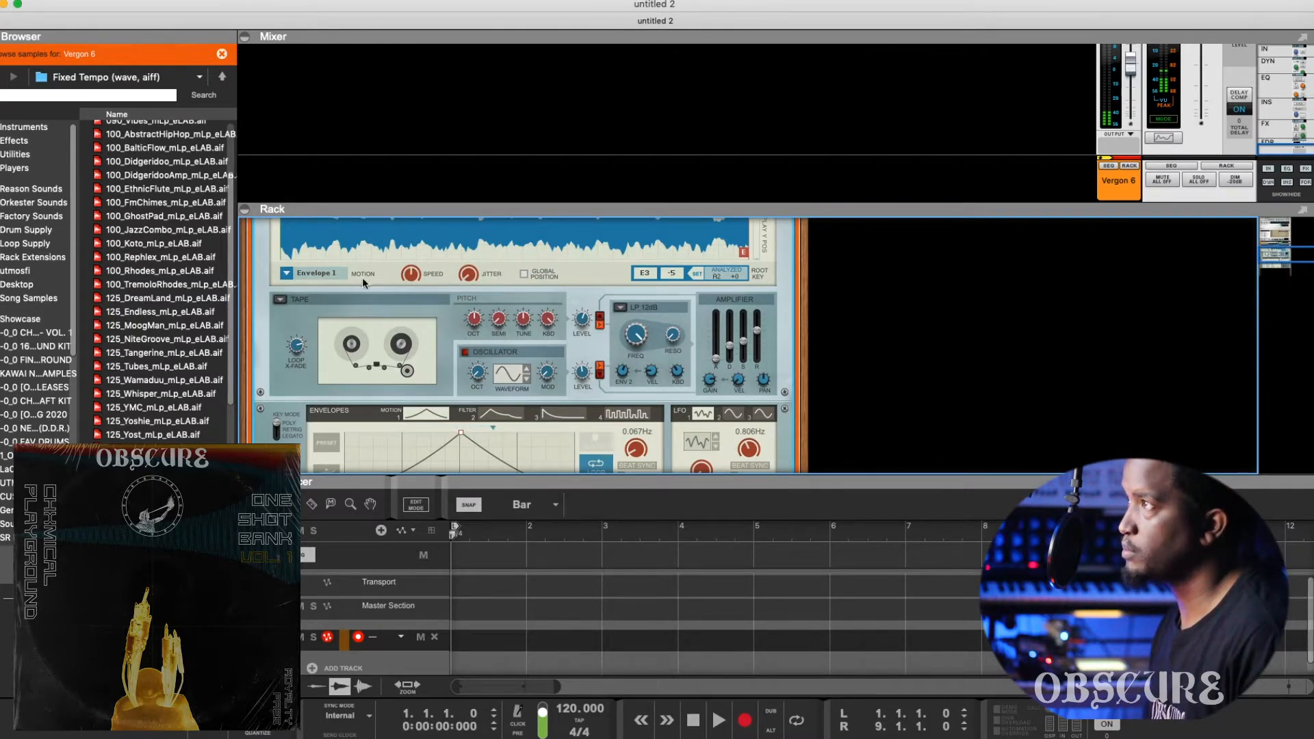
scroll(376, 276, "up", 2)
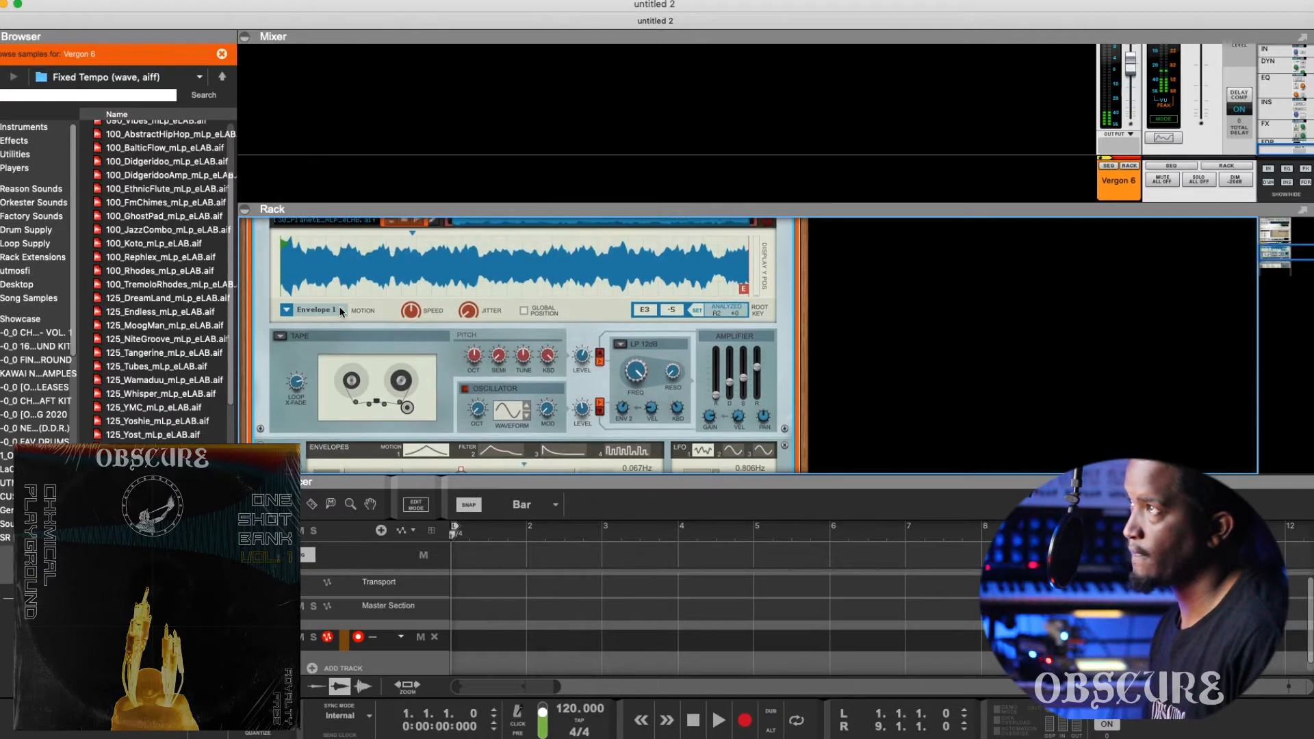
scroll(338, 306, "up", 1)
left_click(321, 334)
left_click(352, 285)
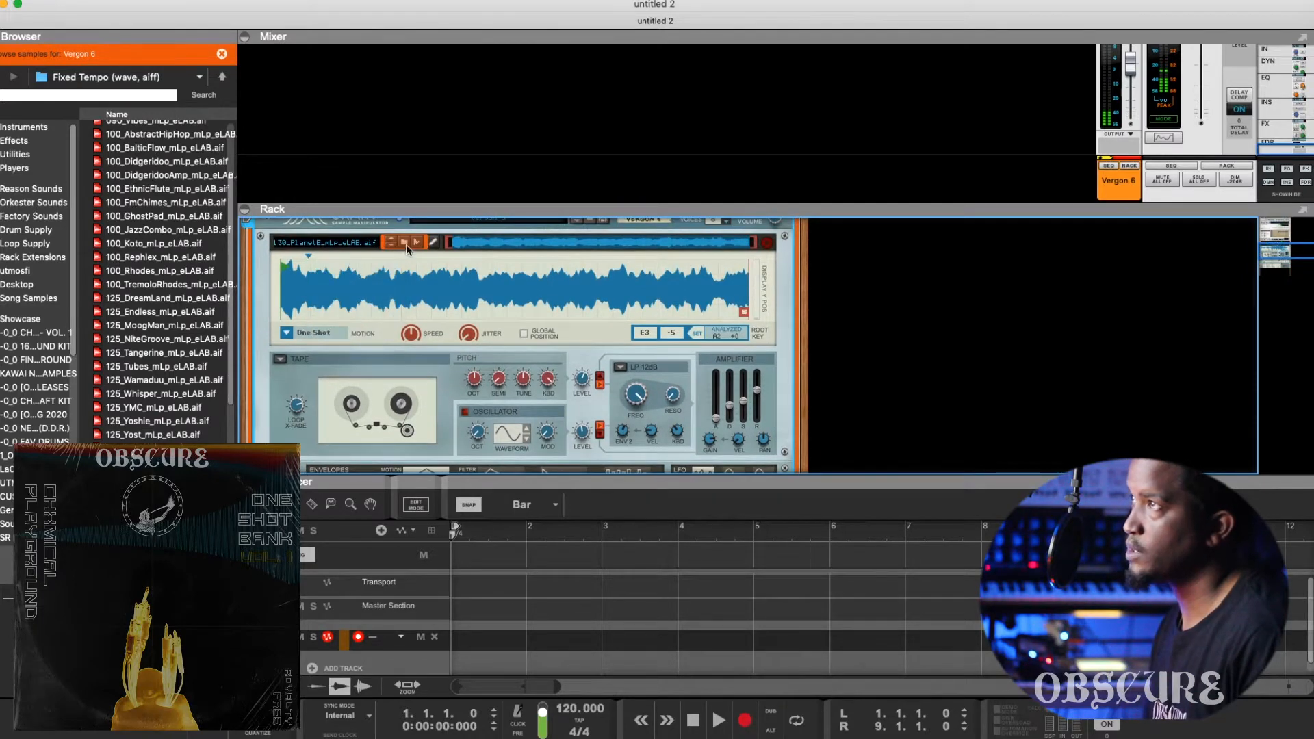
Step: Open the 3 CMXCP POLY [35] folder of the Chxmical Playground bank and widen the browser to read the sample names
left_click(43, 333)
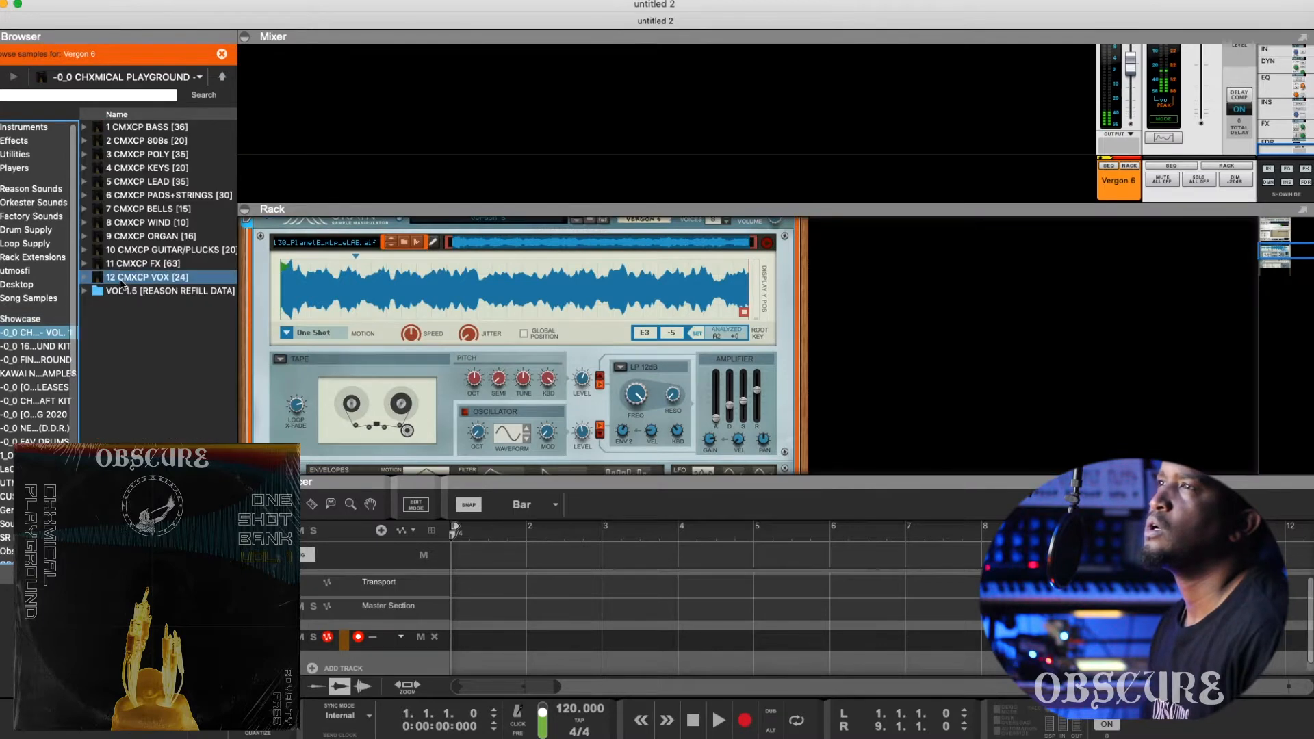
left_click(117, 140)
left_click(126, 168)
left_click(132, 182)
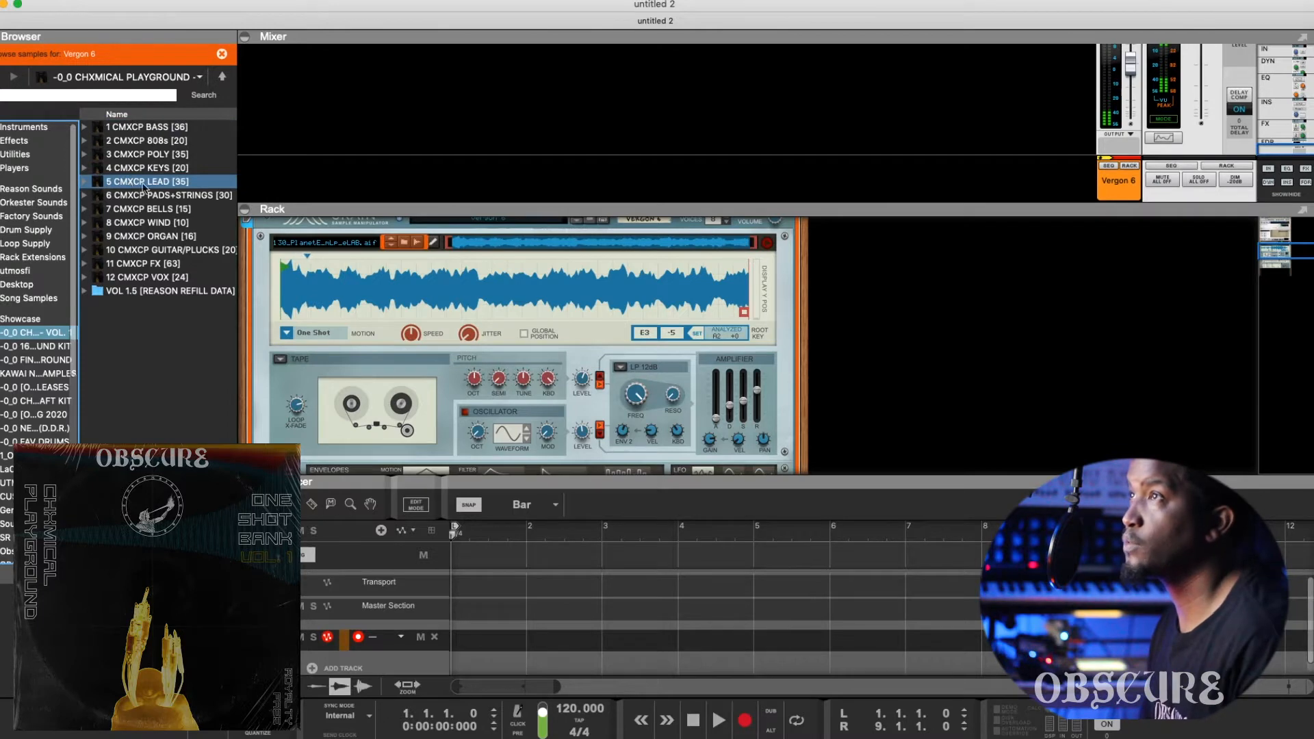
left_click(154, 169)
left_click(170, 158)
double_click(171, 156)
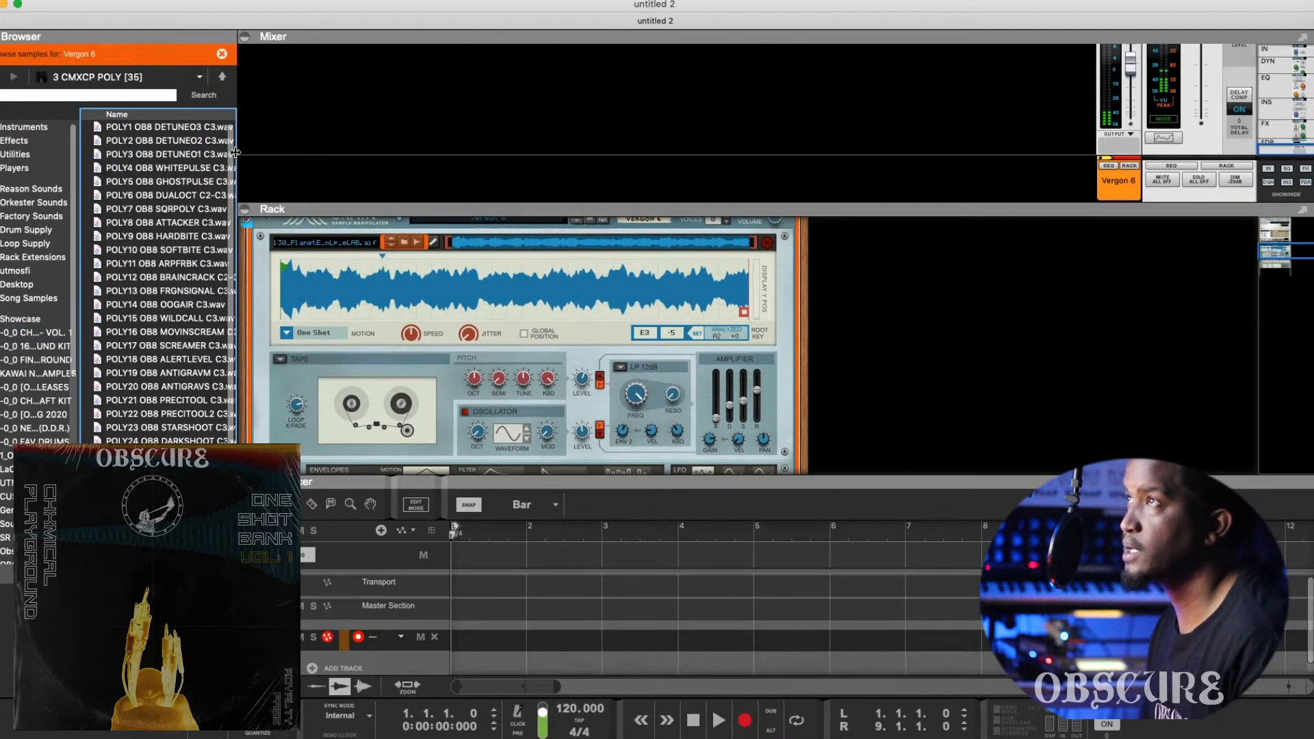
left_click_drag(234, 156, 250, 157)
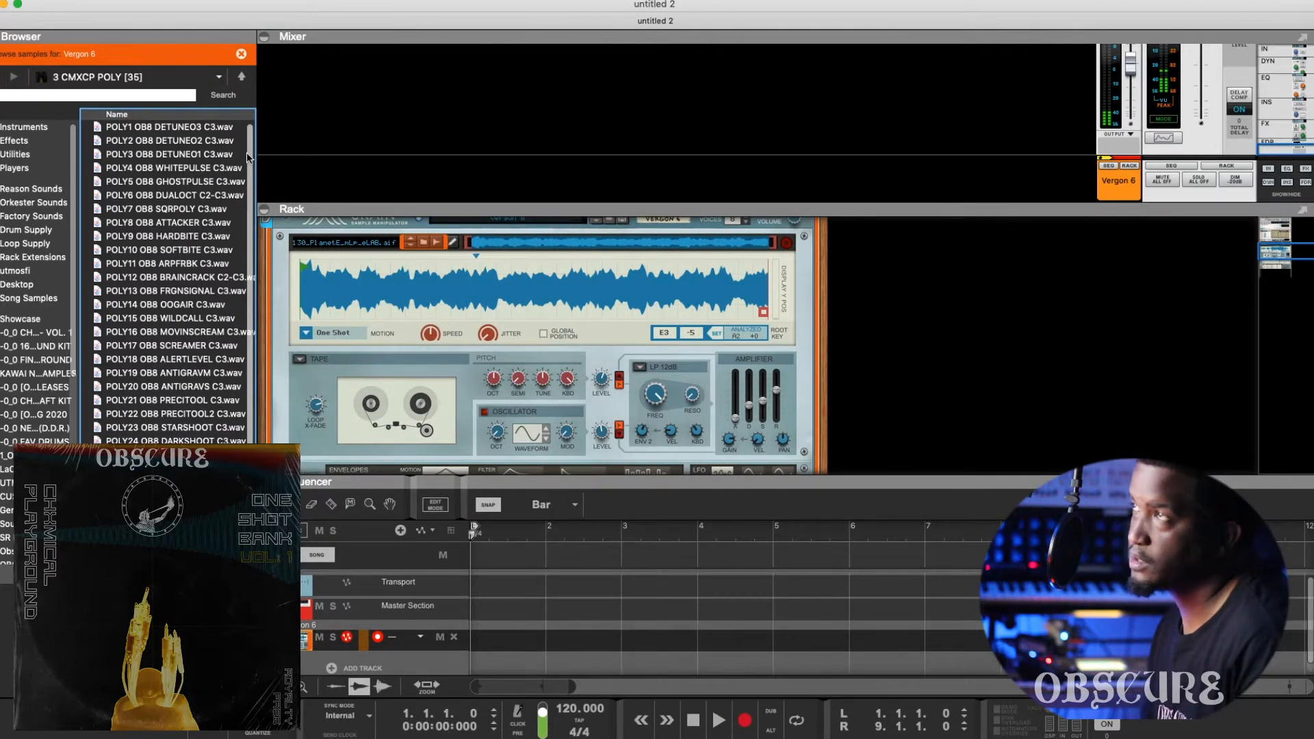
Step: Load POLY2 OB8 DETUNEO2 C3.wav into Grain and lower the Vergon 6 mixer channel's fader
left_click(171, 145)
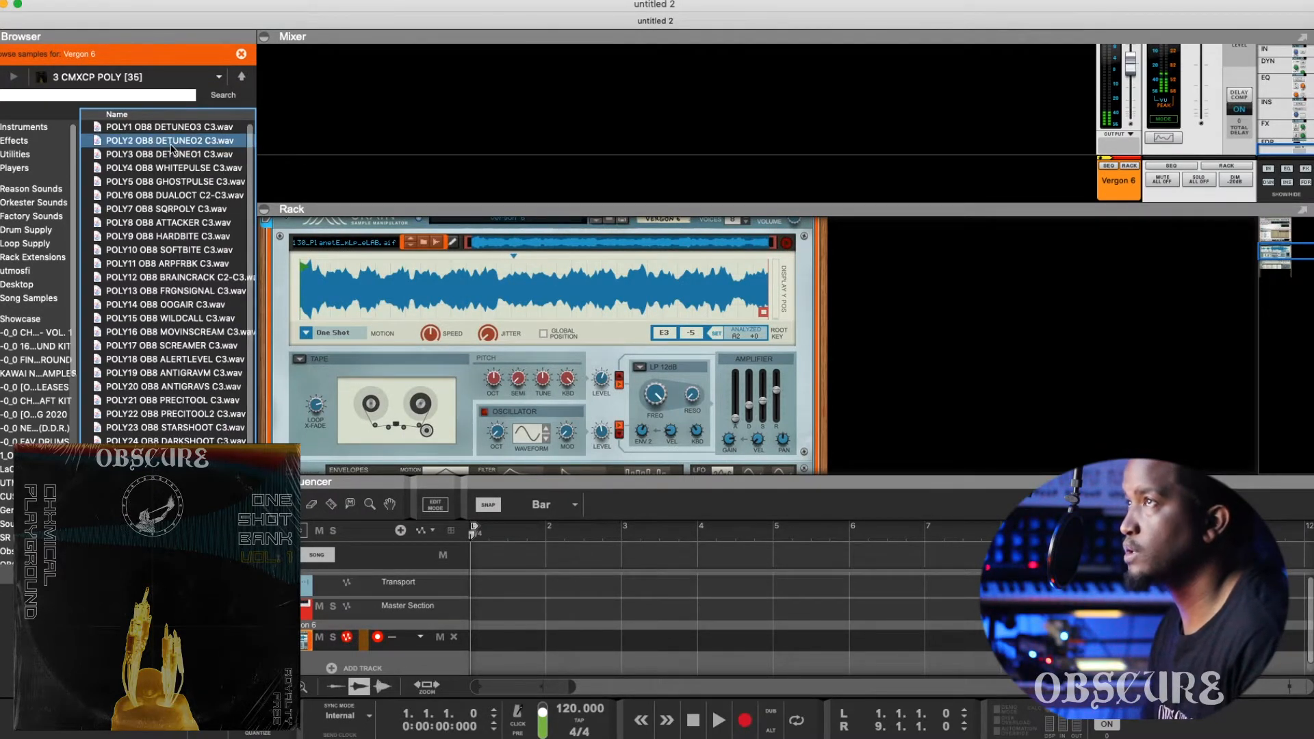
left_click_drag(172, 145, 401, 285)
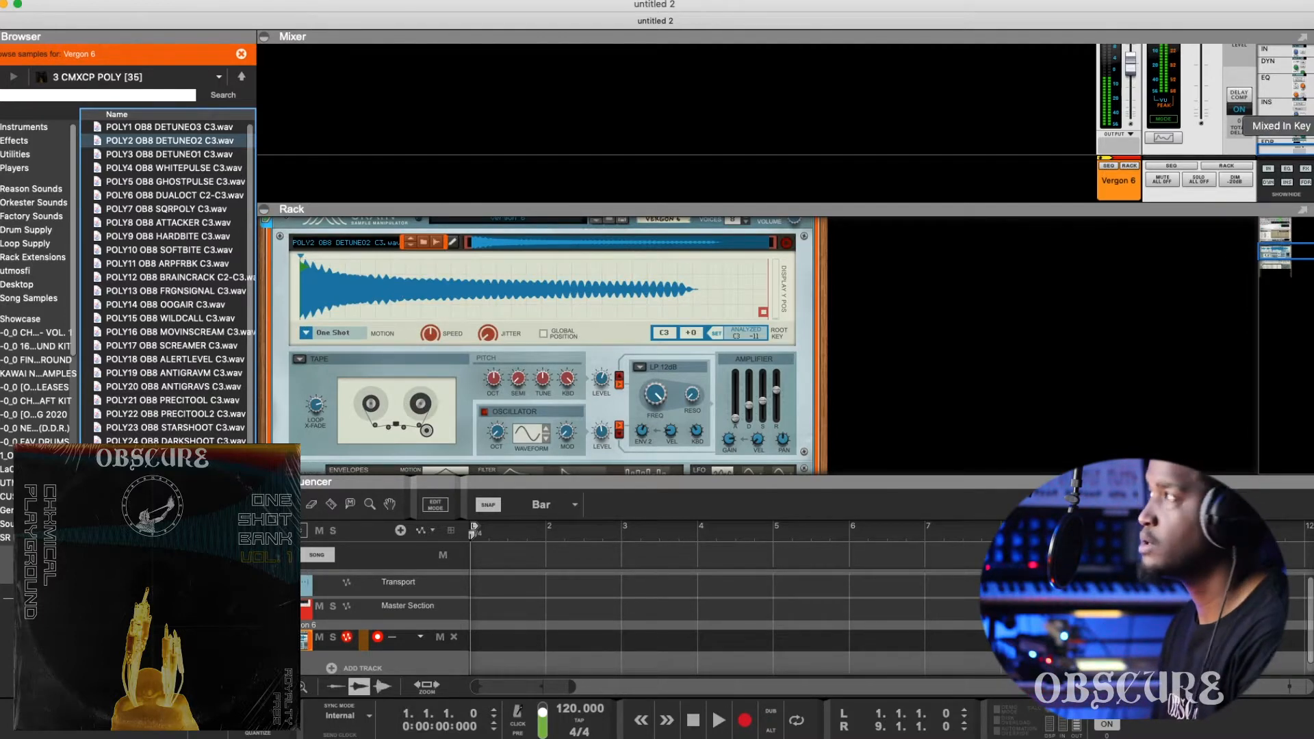
left_click_drag(1136, 81, 1134, 94)
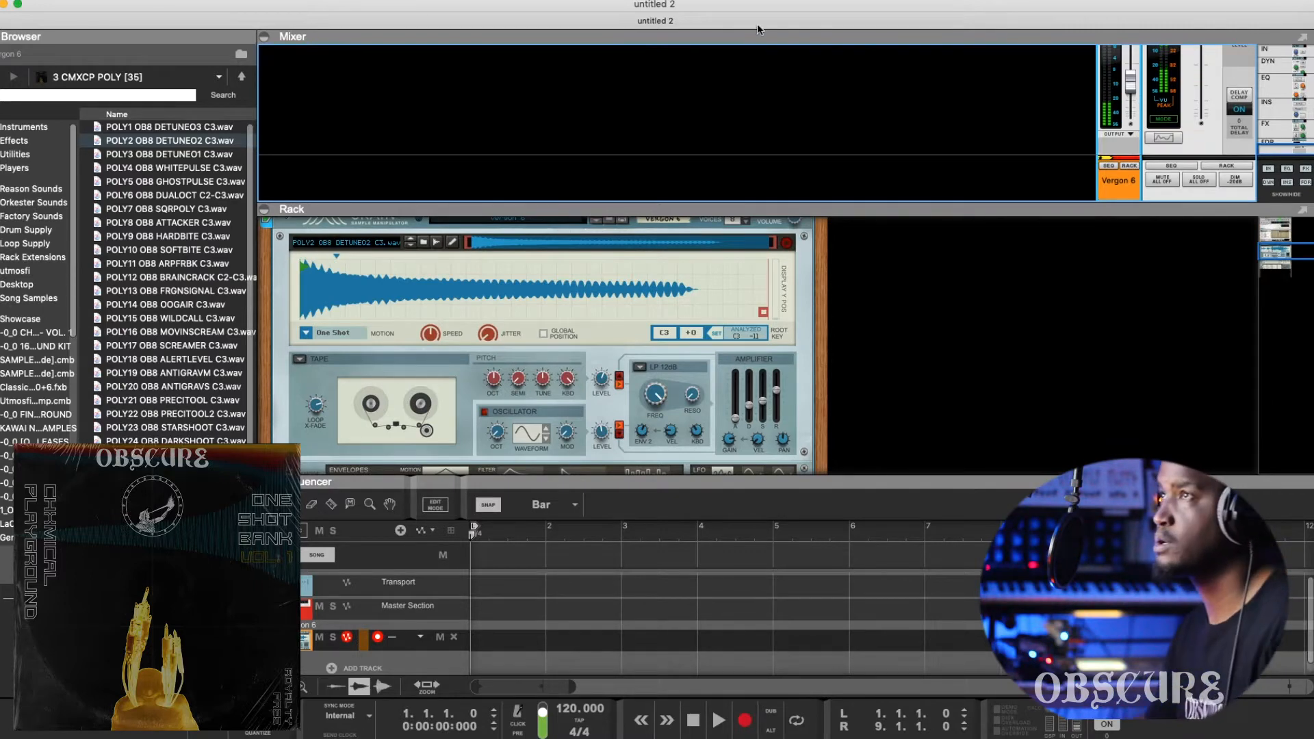
Step: Undo the mistaken opening of the POLY4 sample and load POLY5 OB8 GHOSTPULSE C3.wav into Grain instead
double_click(188, 169)
key("super+z")
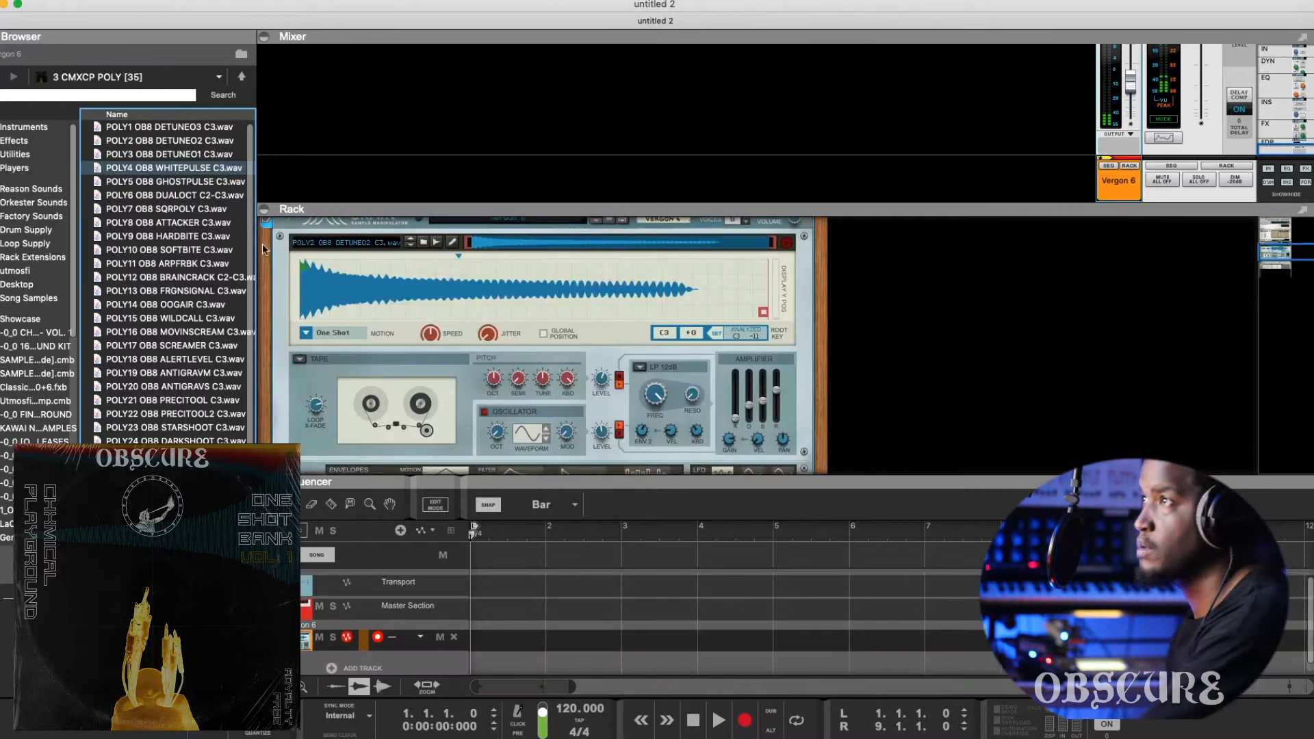
left_click(189, 180)
left_click_drag(190, 180, 461, 308)
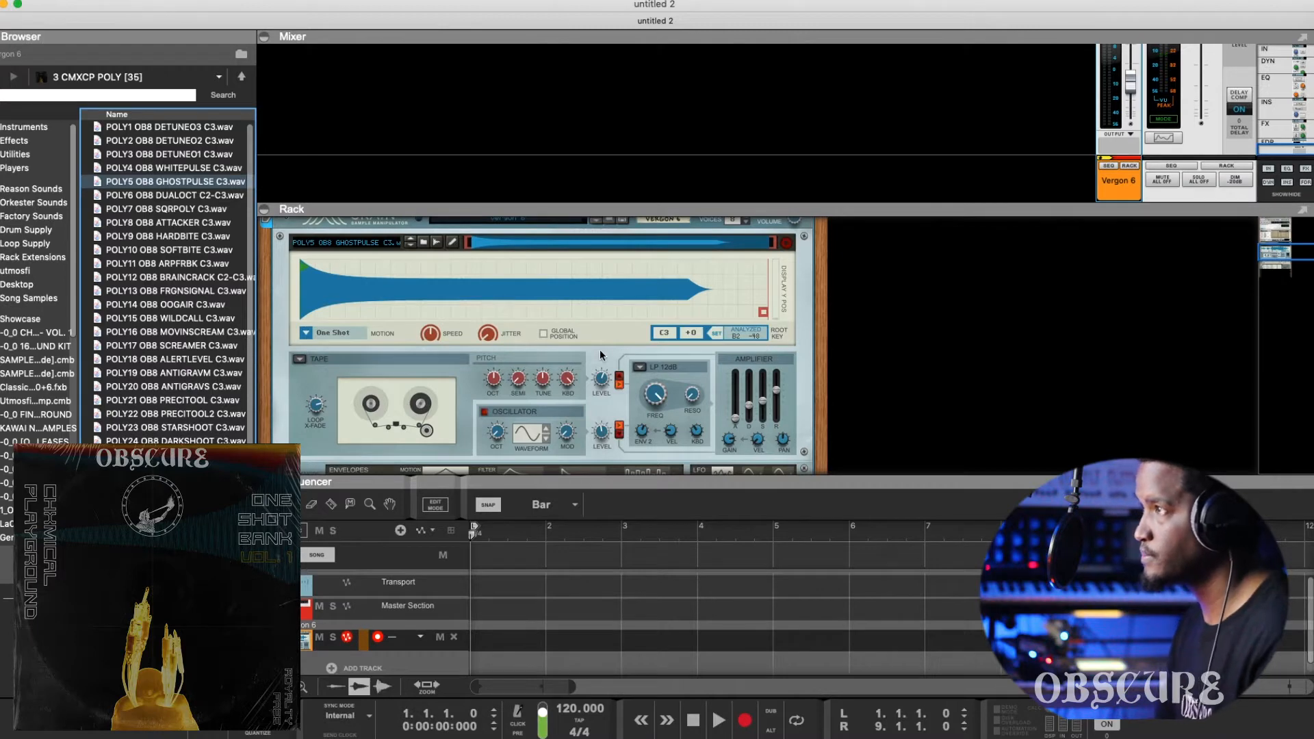
Step: Raise the starting point of Grain's motion envelope to the maximum level so the curve begins flat
scroll(600, 349, "down", 1)
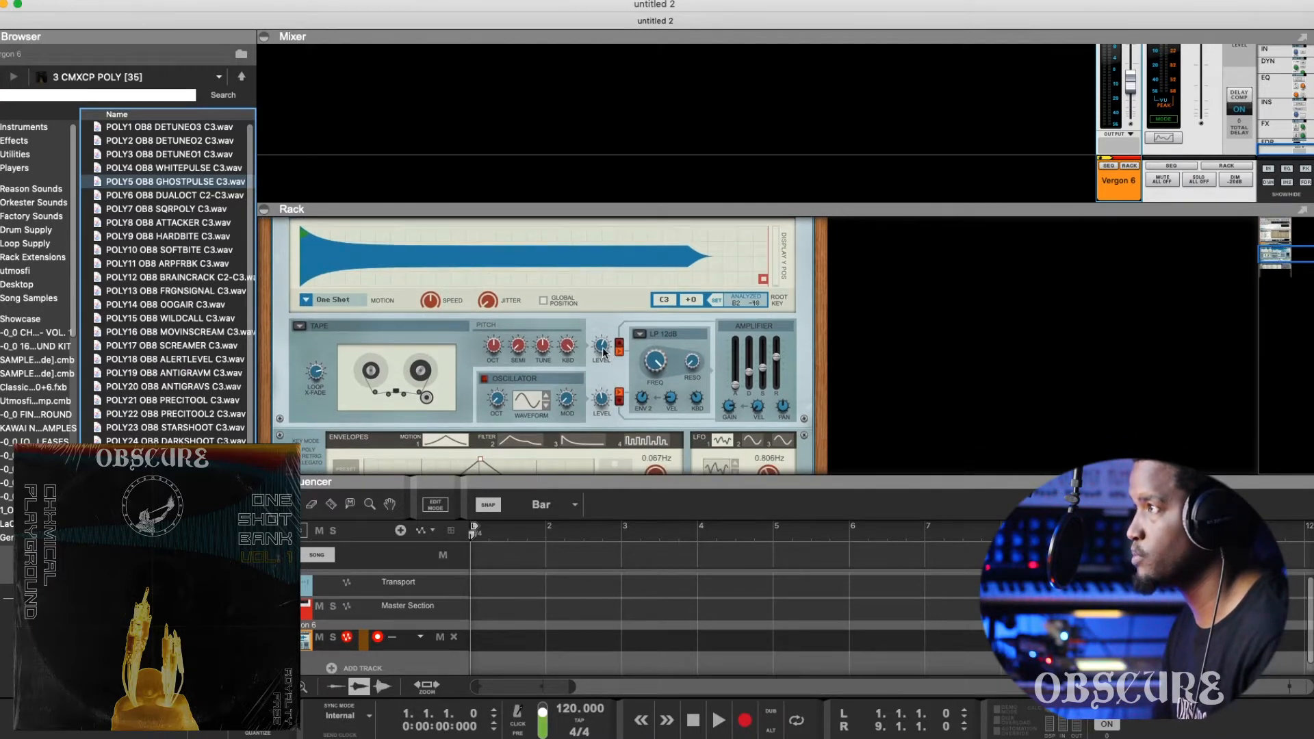
scroll(600, 357, "down", 5)
scroll(600, 360, "up", 2)
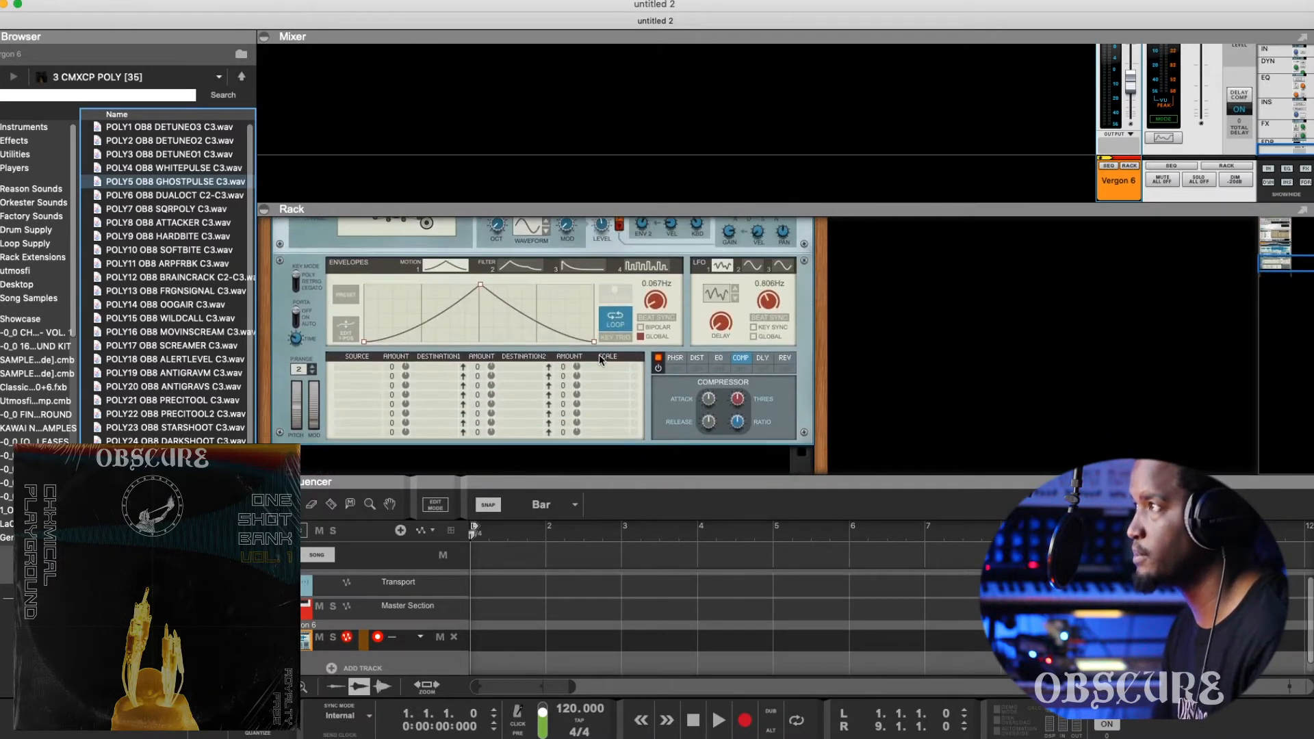
left_click_drag(364, 342, 363, 284)
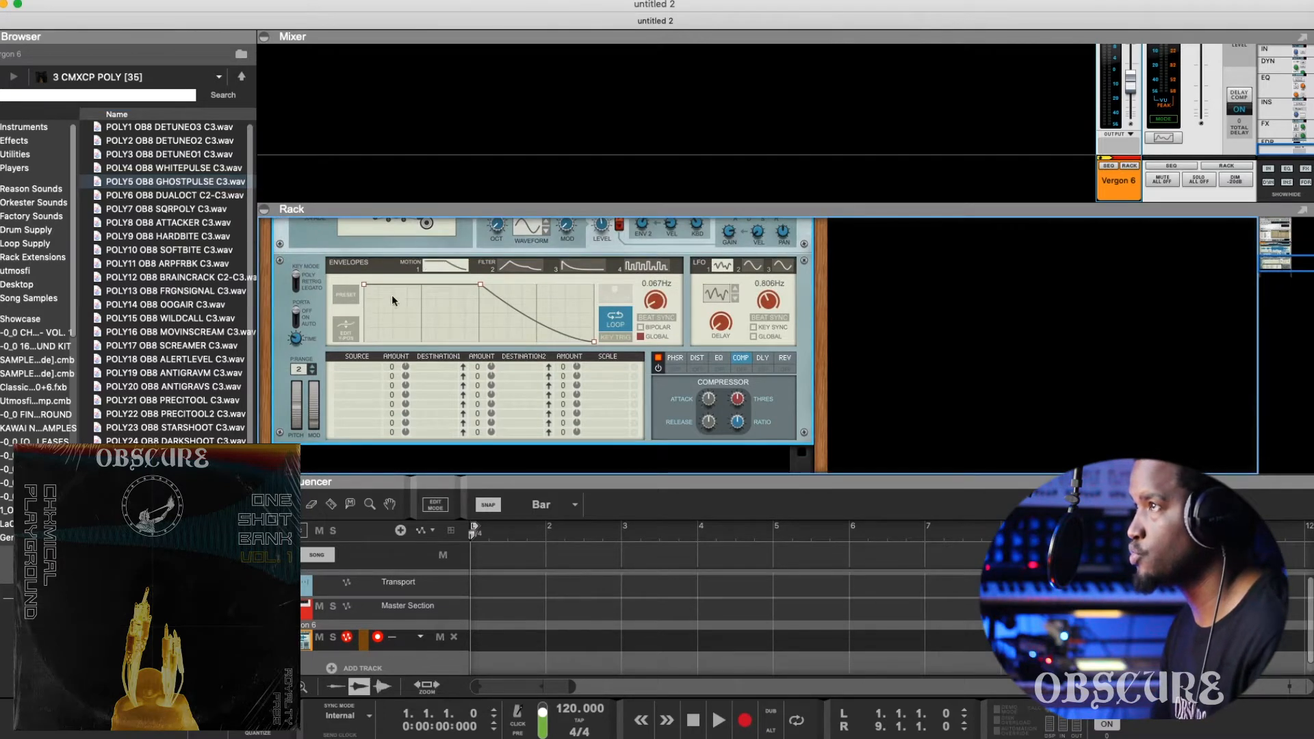
Step: Look over Grain's sample display, tape, filter, amplifier and envelope sections with the loaded sample
scroll(392, 294, "up", 2)
scroll(391, 294, "up", 1)
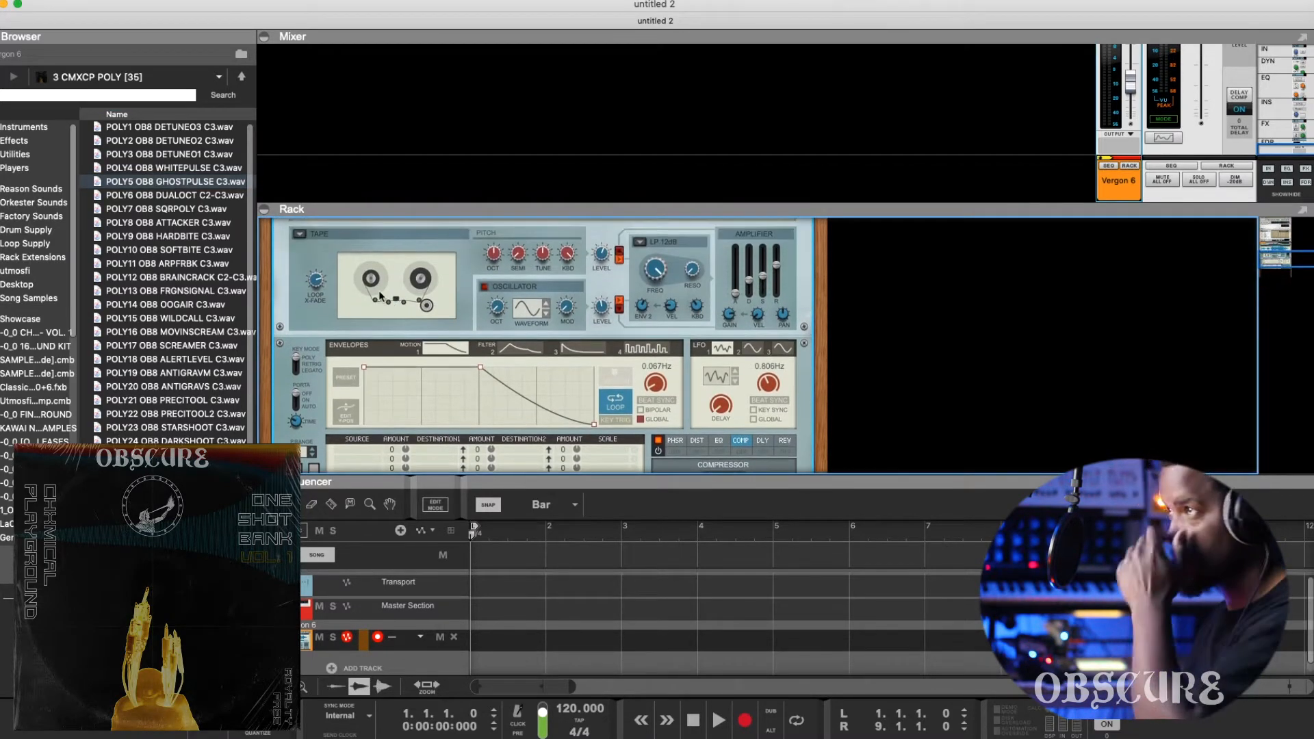
scroll(335, 307, "up", 1)
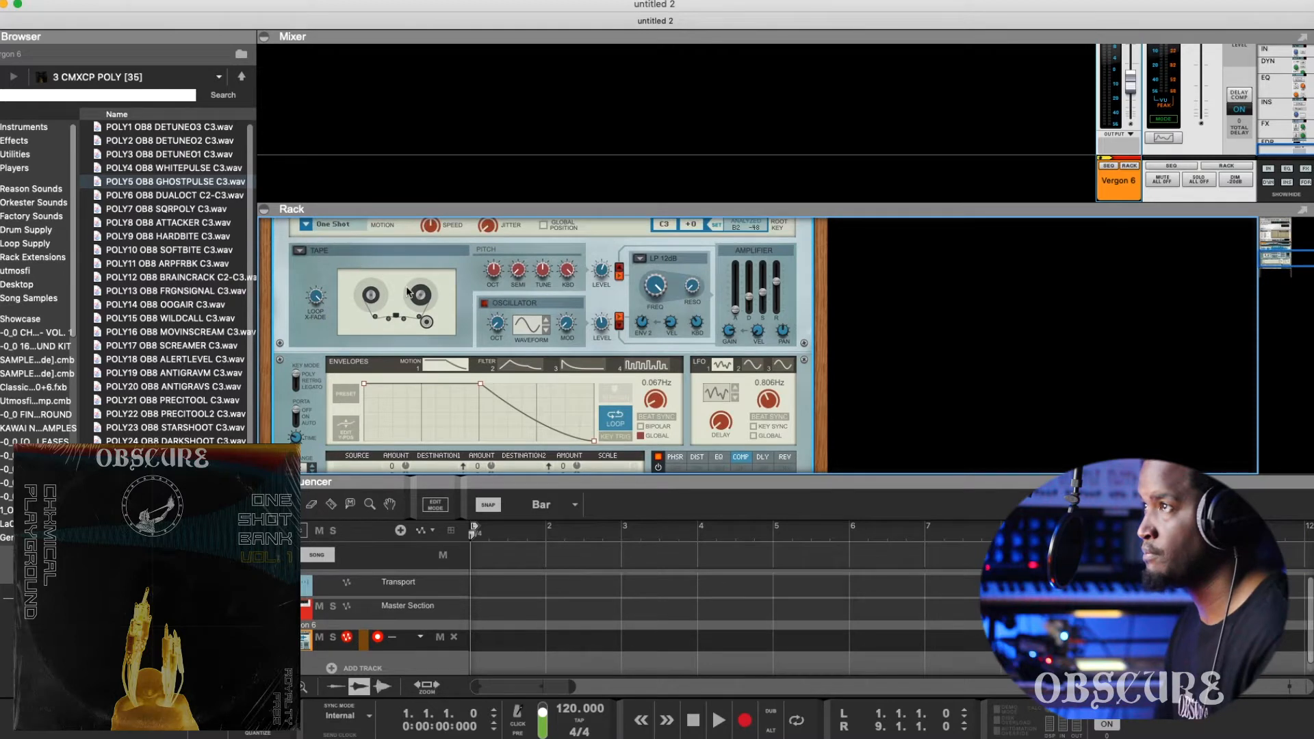
scroll(407, 292, "up", 3)
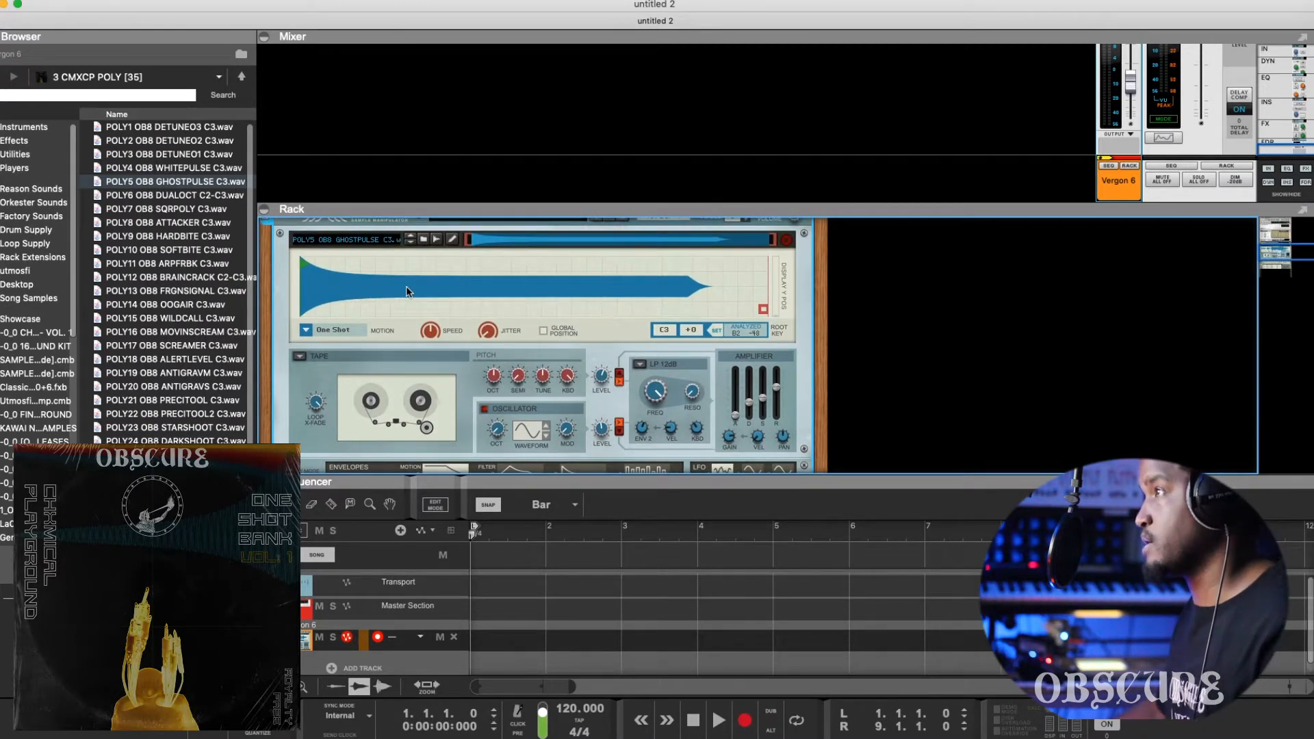
scroll(487, 330, "down", 6)
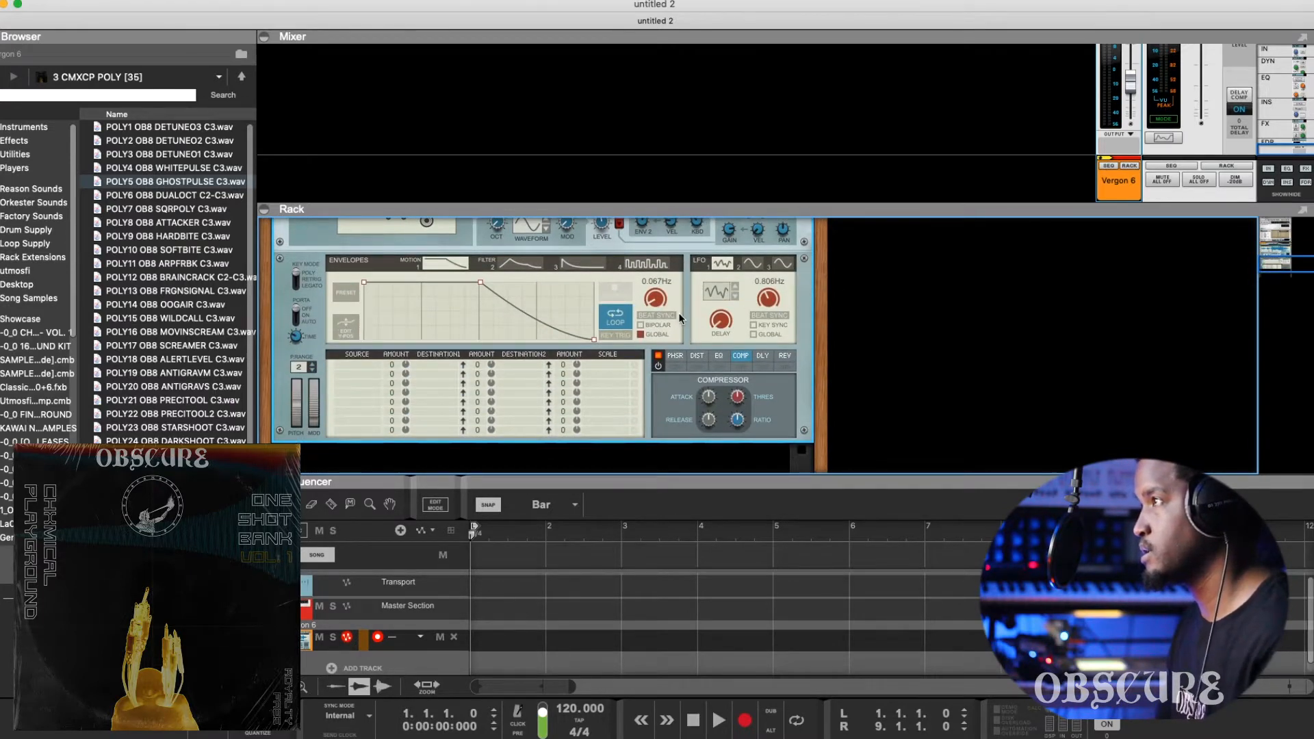
scroll(662, 336, "up", 1)
scroll(662, 335, "down", 1)
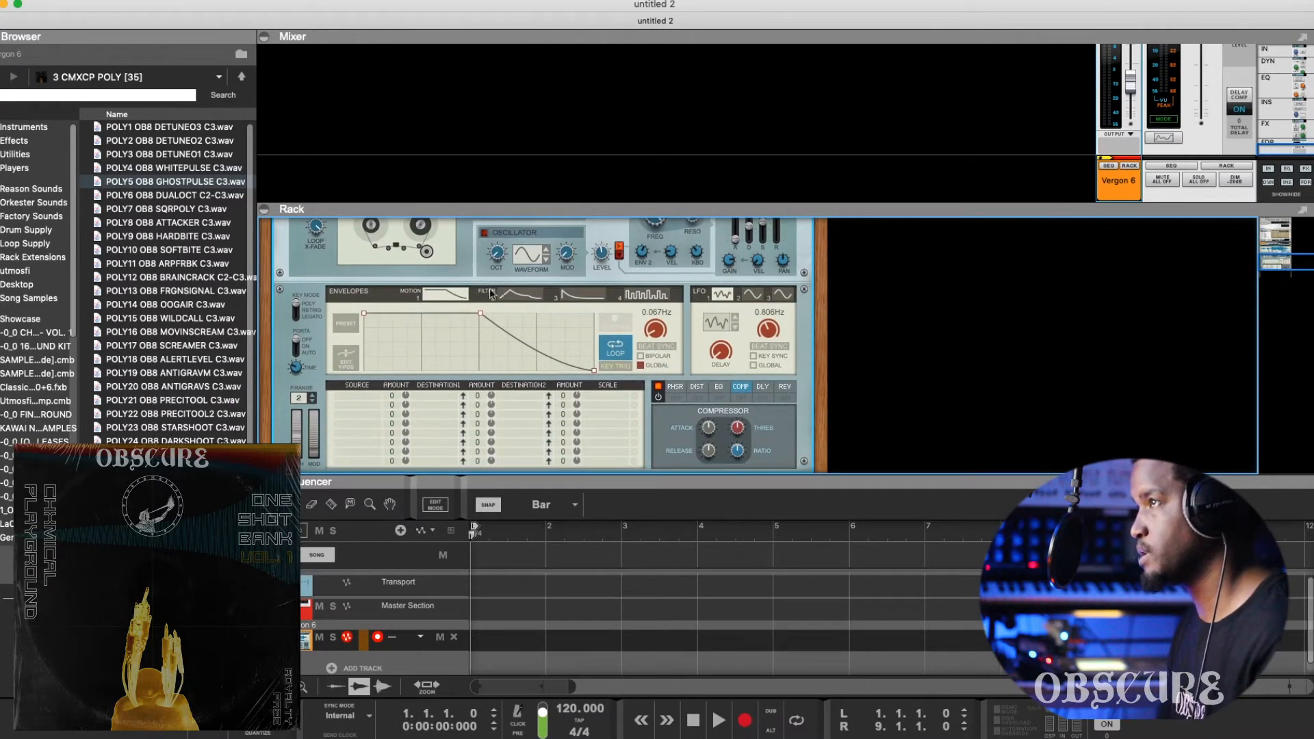
scroll(524, 320, "up", 6)
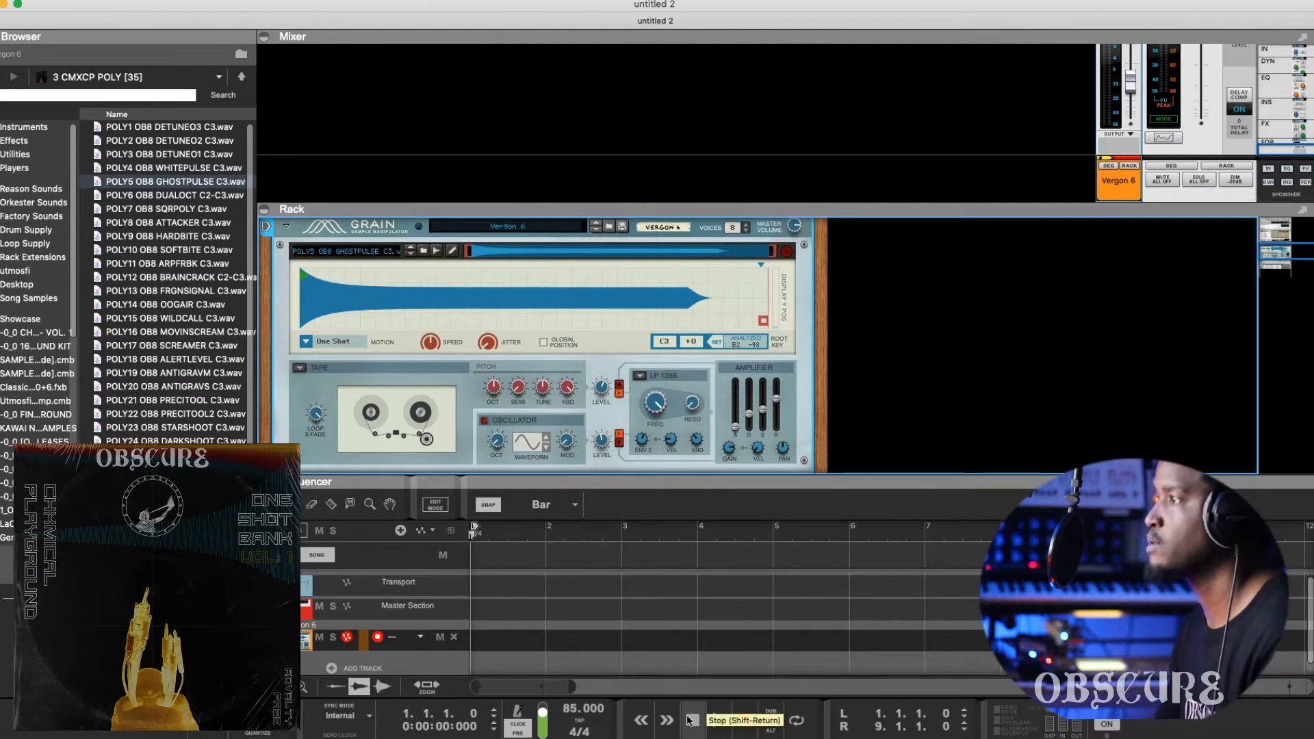
Step: Record a three-bar note clip on the Vergon 6 track at 85 BPM, starting from bar 1, and return to the start
left_click(736, 718)
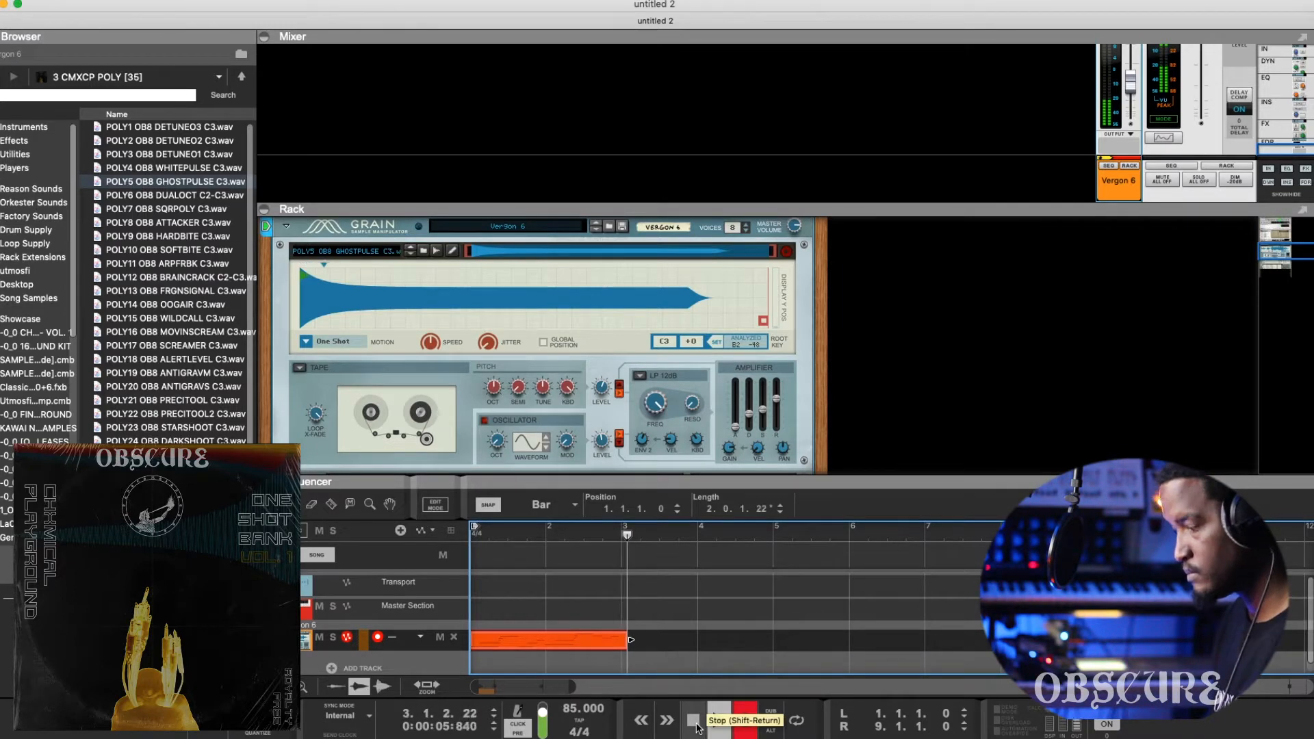
double_click(693, 720)
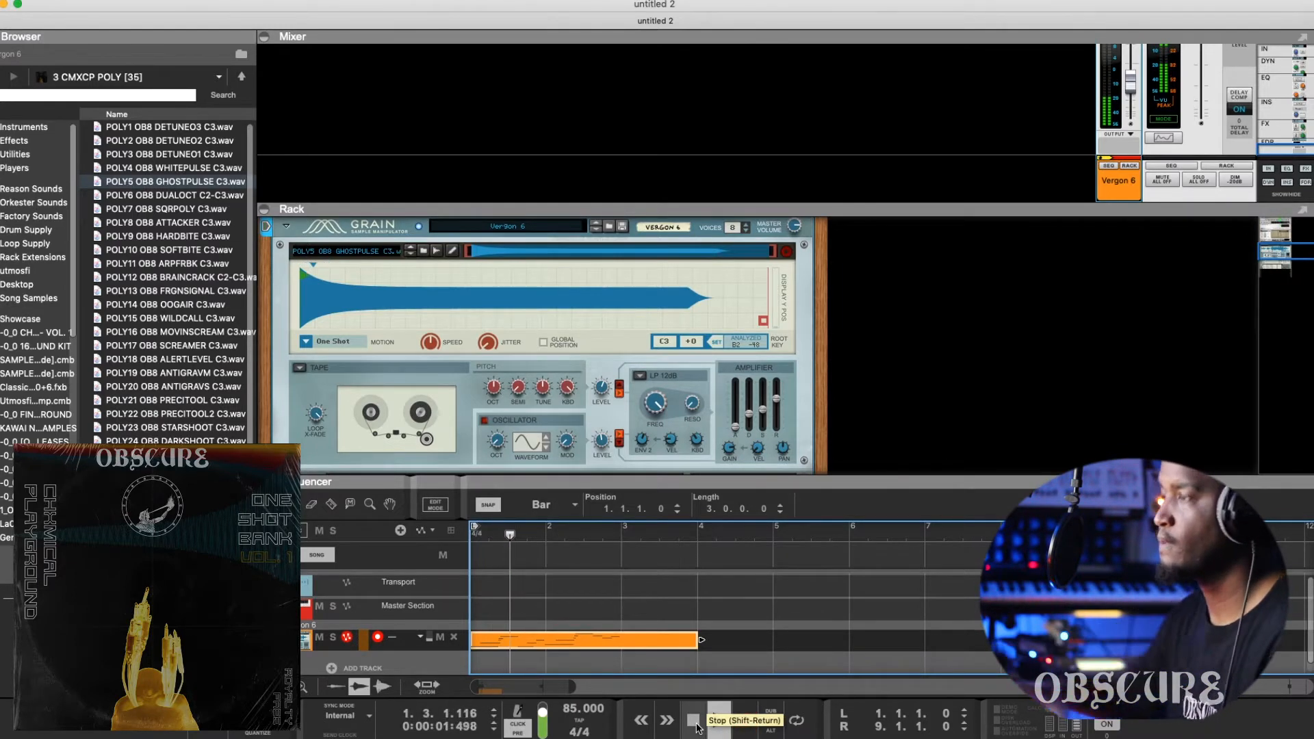
Step: Cut the recorded clip to its first two bars and duplicate it up to bar 9, with the loop locators around bars 1 to 4
key("w")
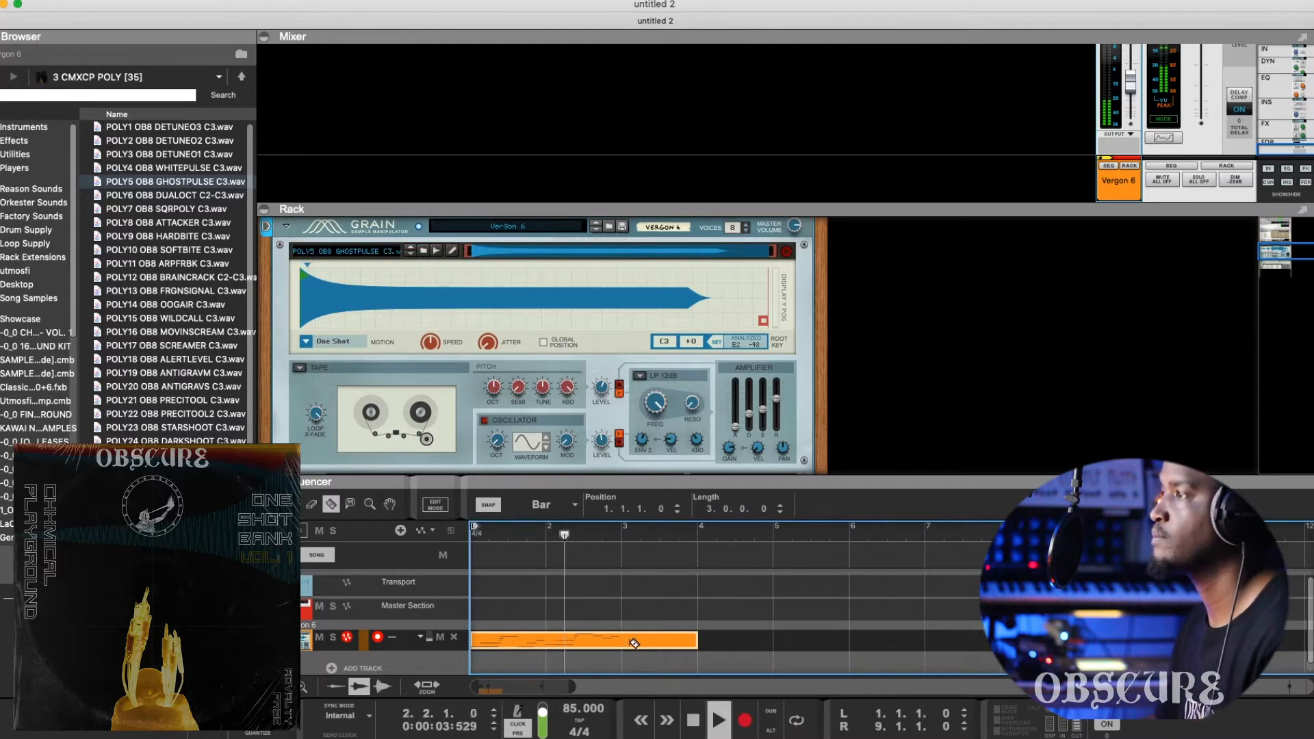
key("space")
key("q")
key("super+d")
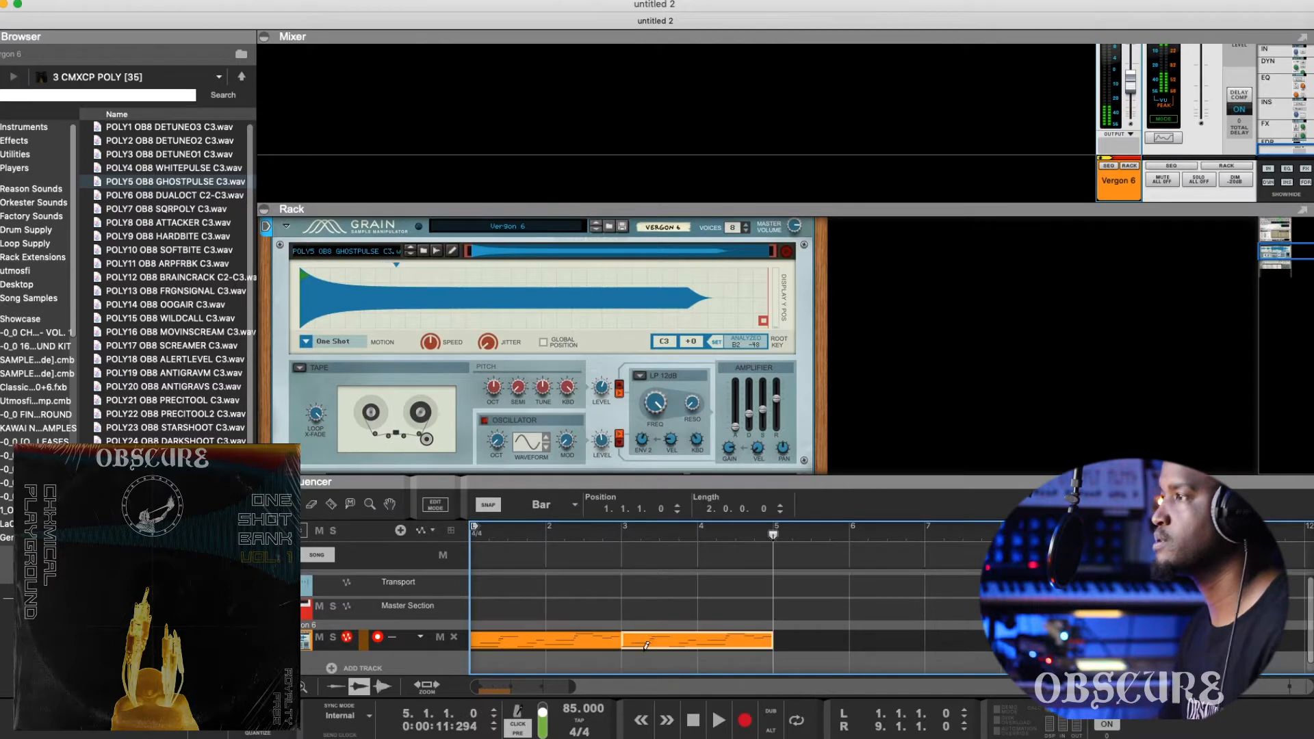
key("super+d")
key("super+d")
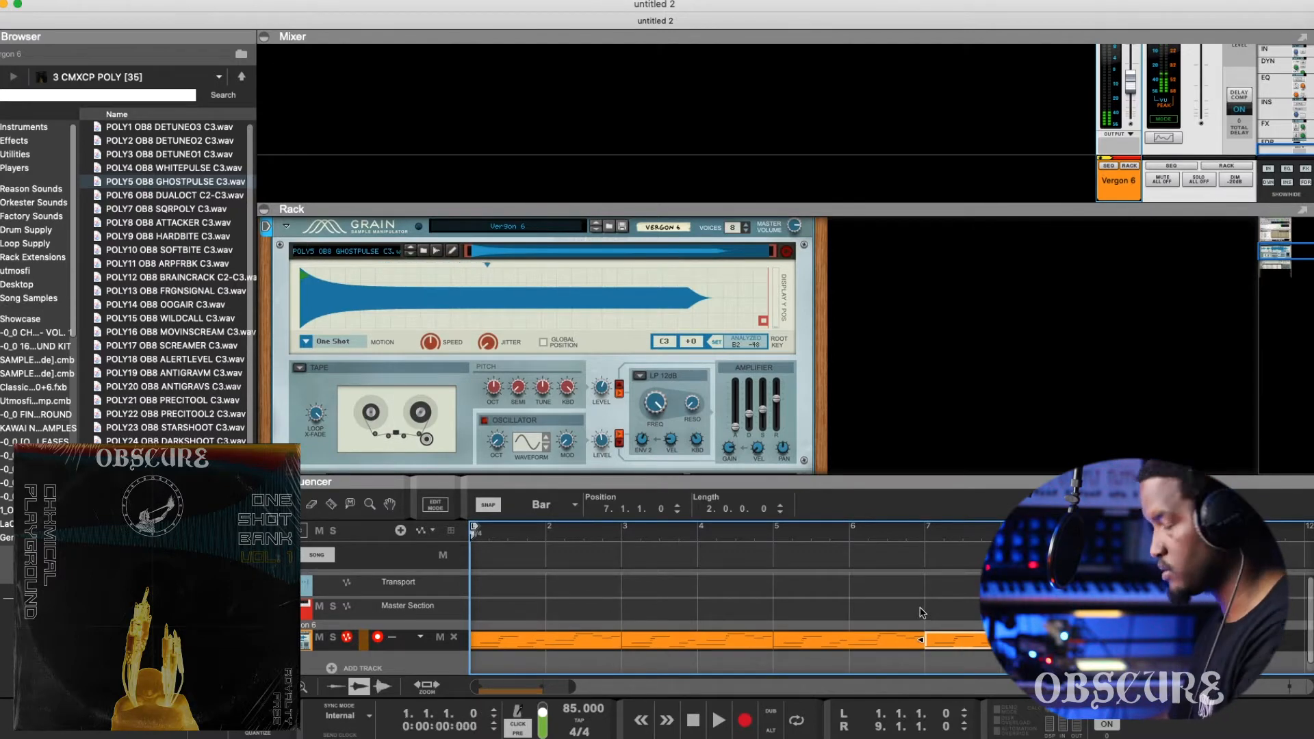
key("space")
left_click(561, 640)
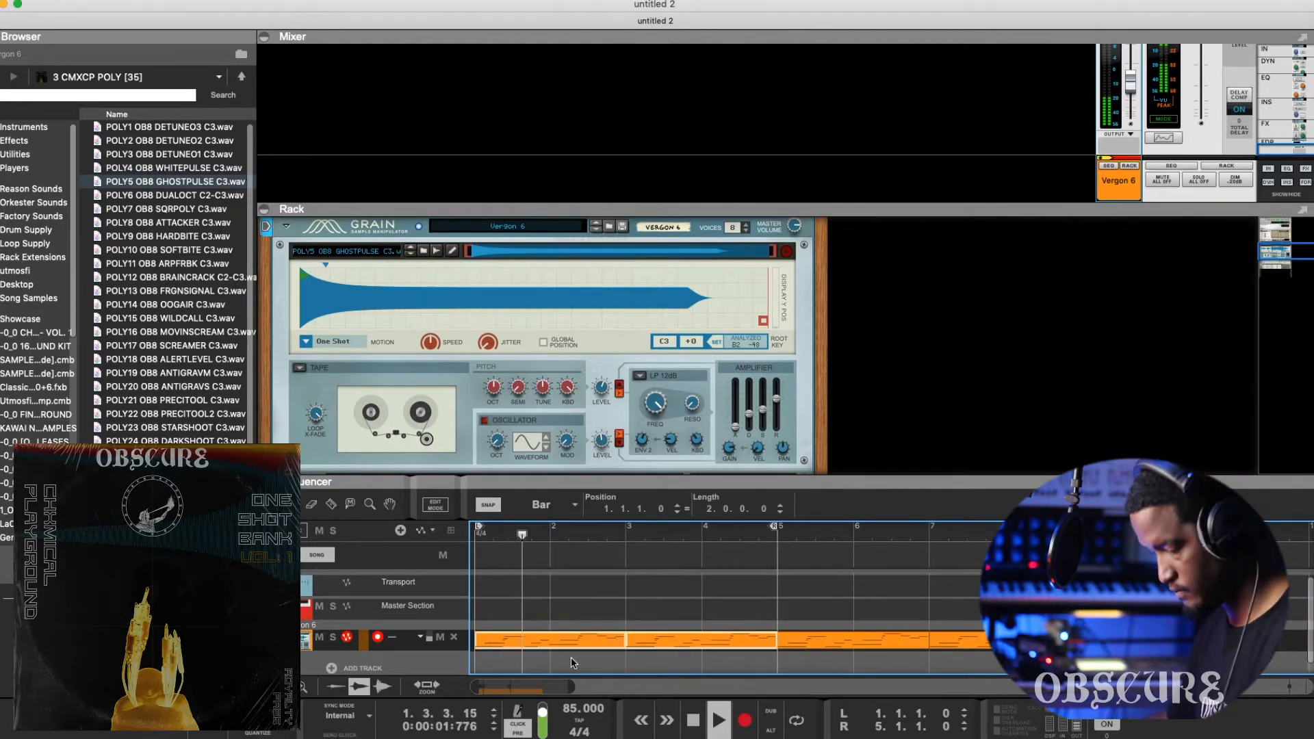
Step: Save the song as TEST RUN 12-21-2020 in the Reason Song File format
key("super+s")
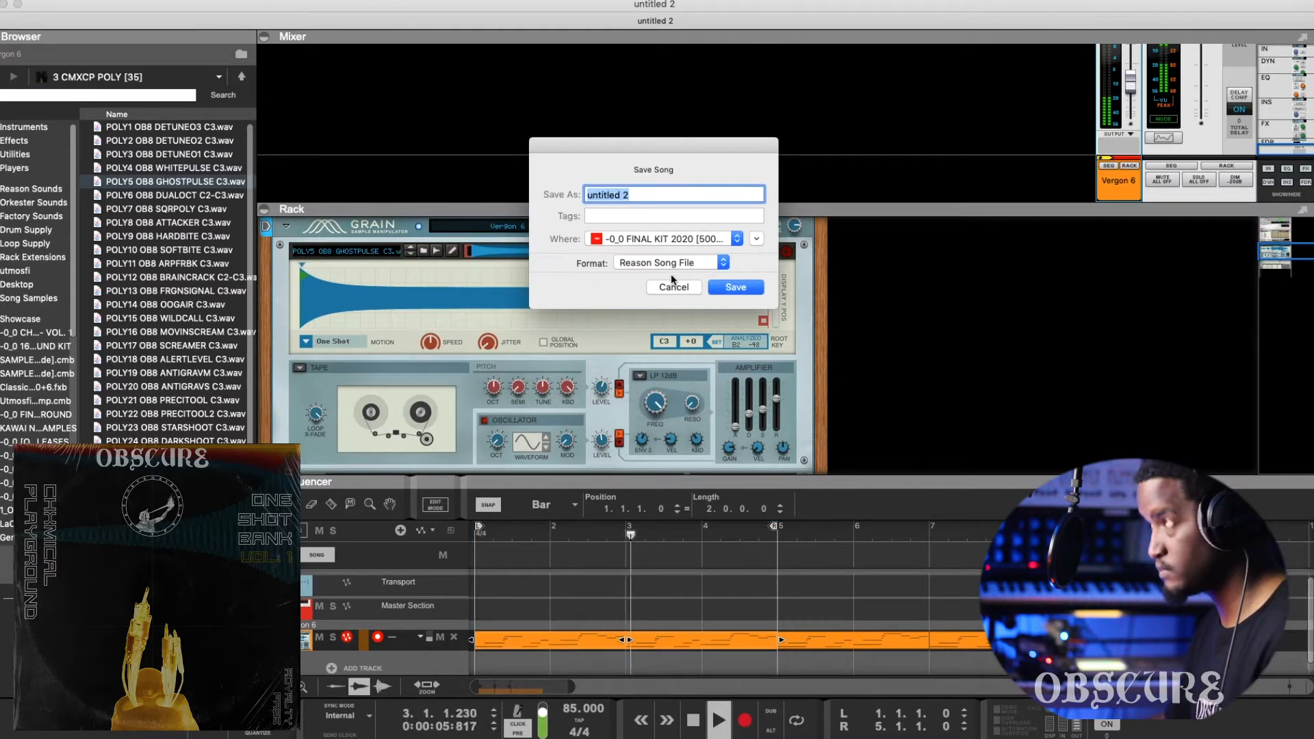
type("TEST RUN")
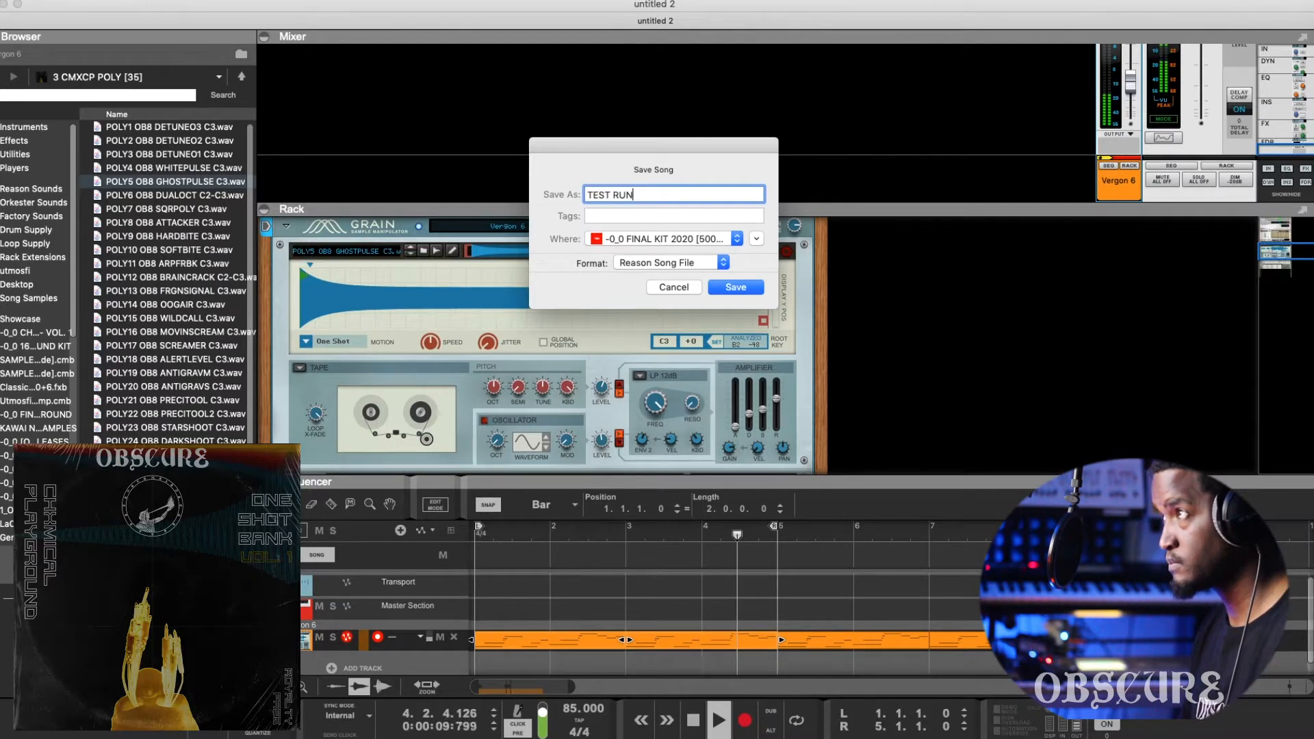
type(" 1")
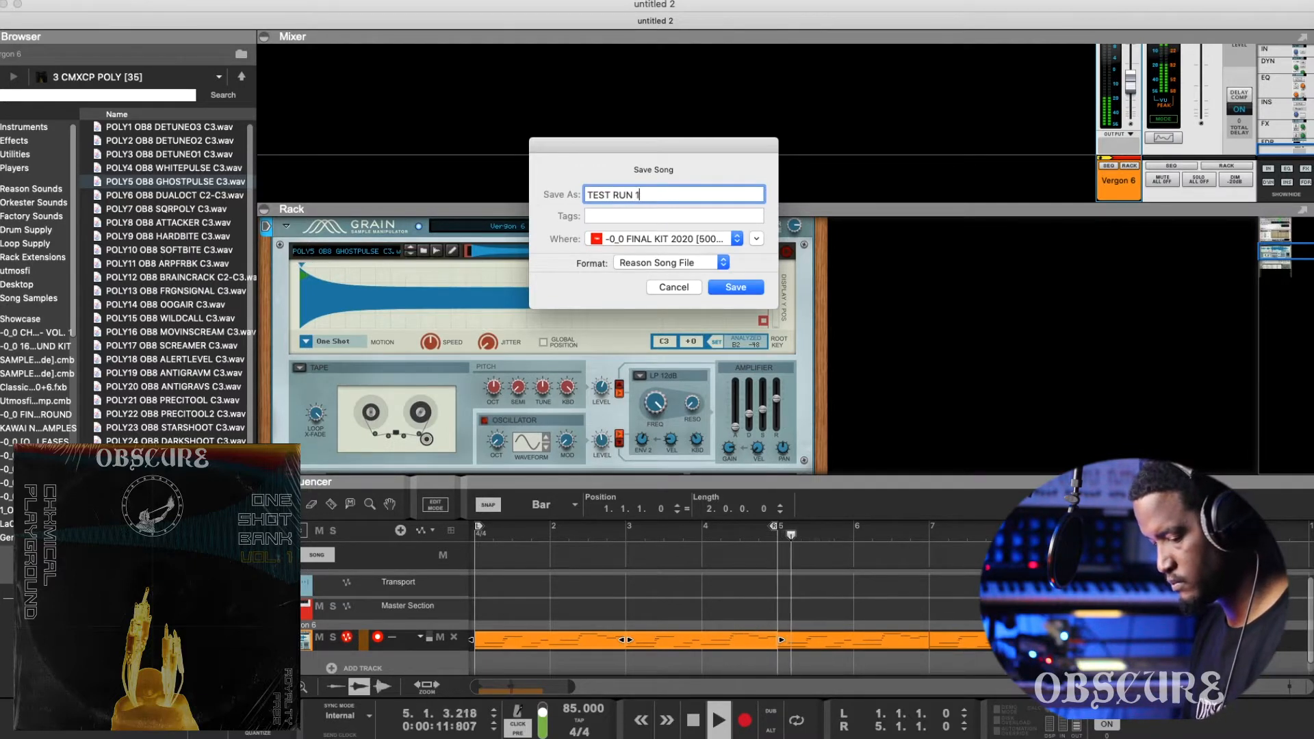
type("2-21-2020")
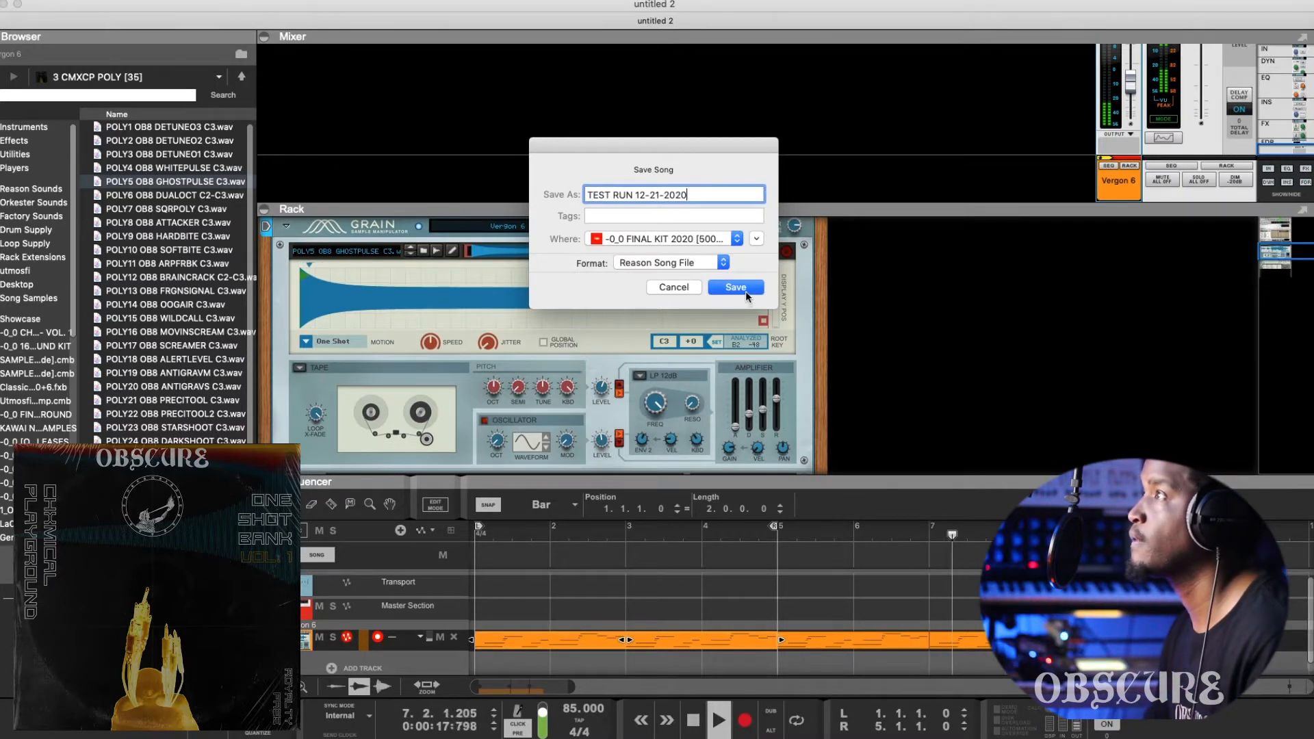
left_click(737, 288)
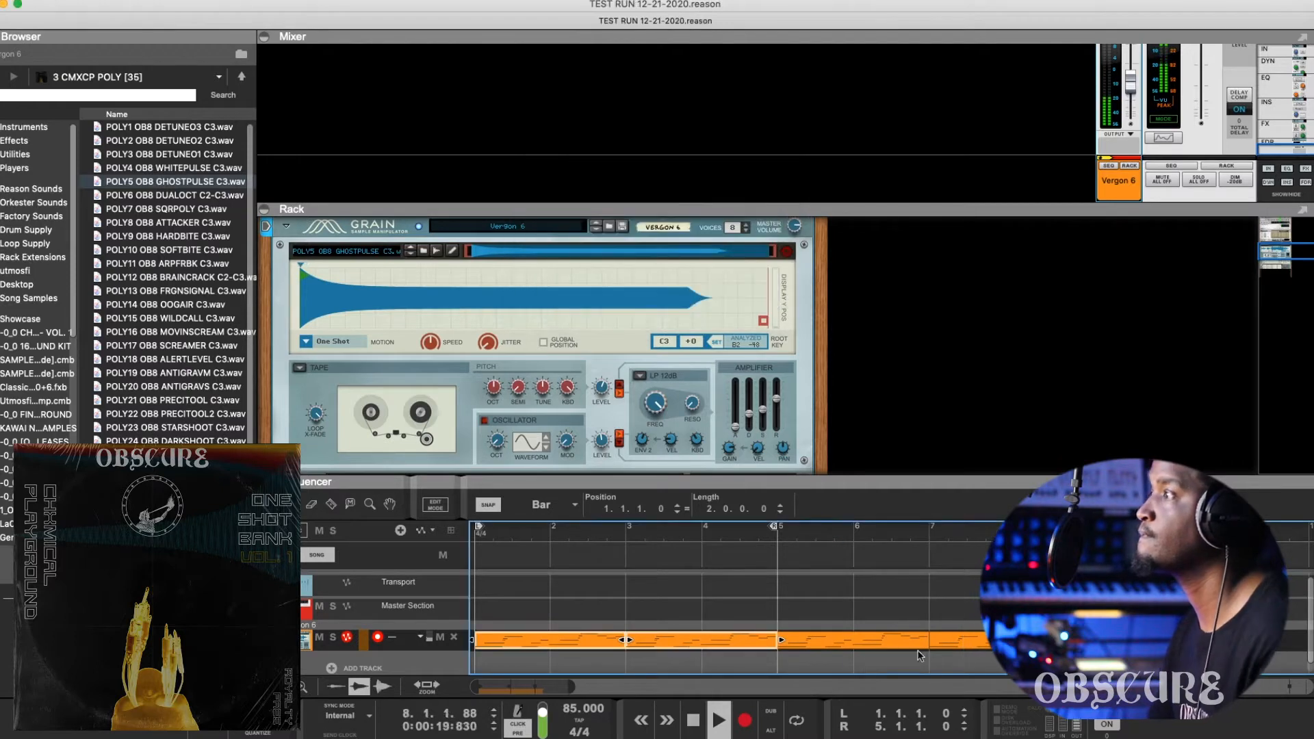
Step: Rename the Vergon 6 track to MAIN SYNTH
double_click(312, 624)
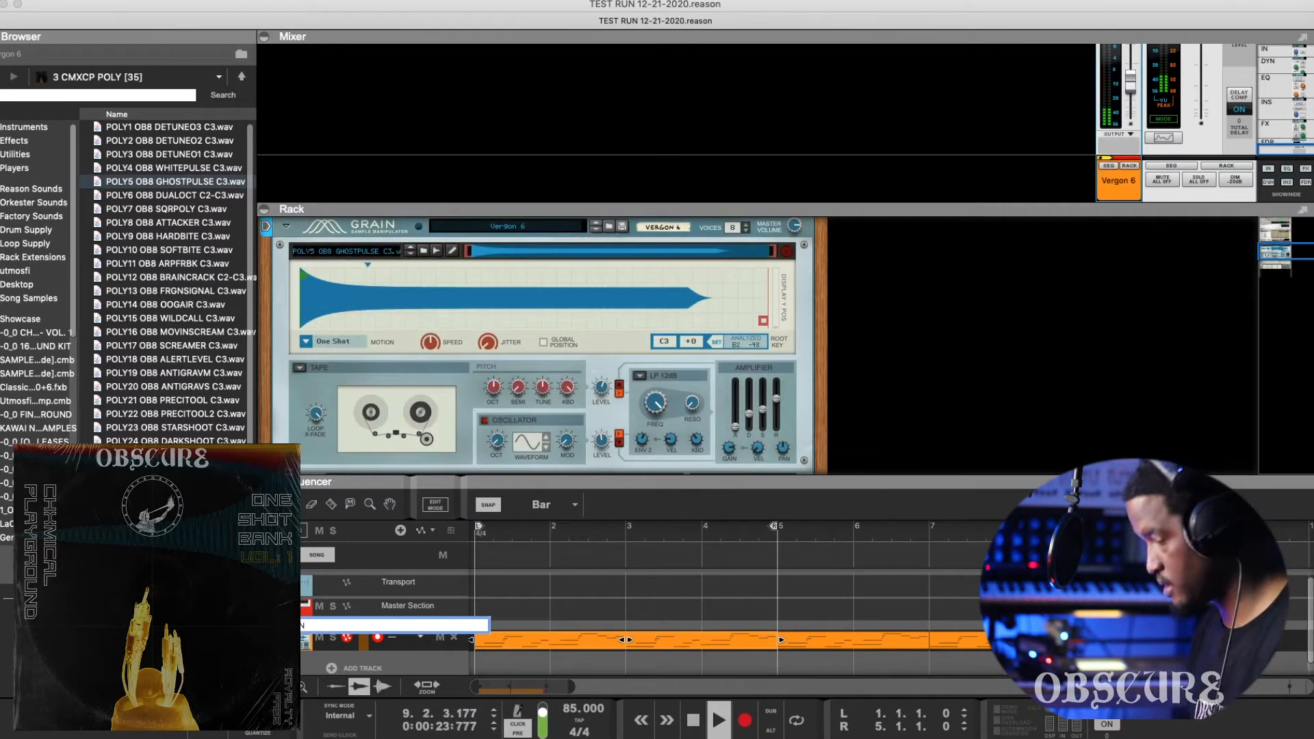
key("space")
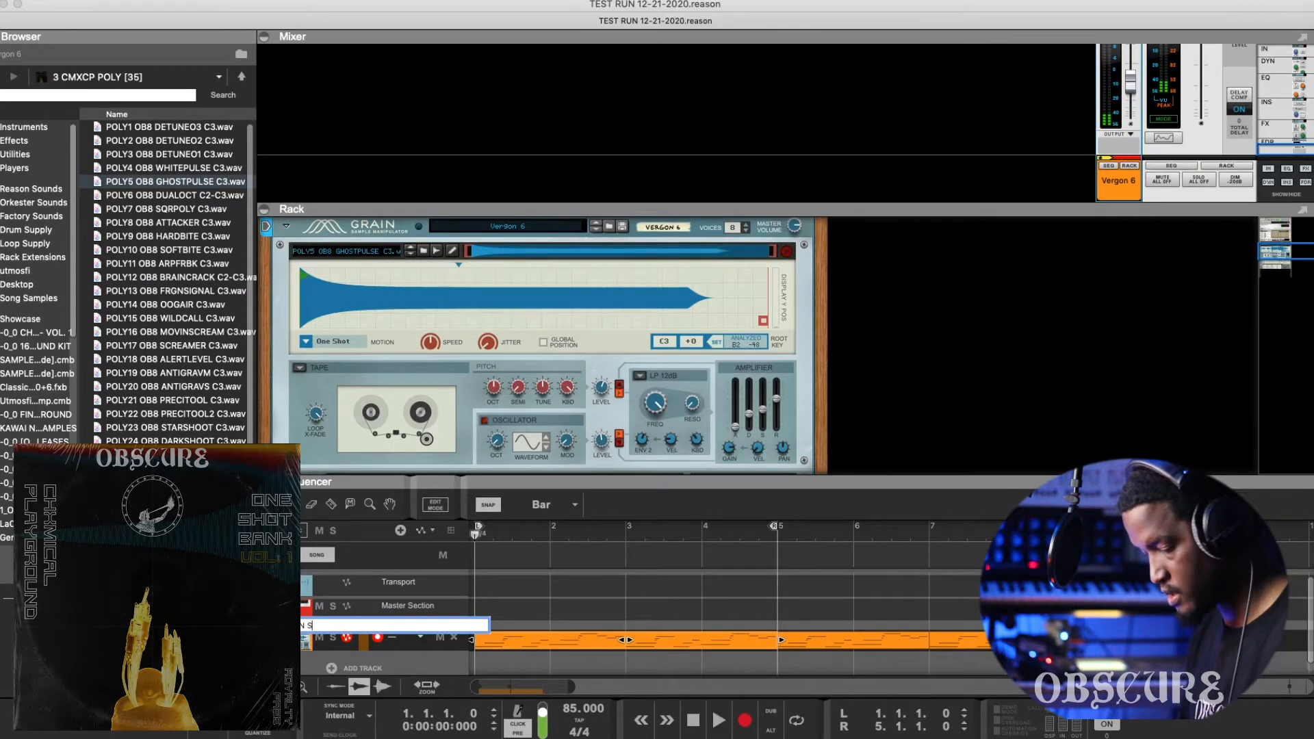
key("Return")
Step: Duplicate the MAIN SYNTH track with its Grain device, leave the copy without clips, and remove the original's clips from bar 5 onward
left_click(547, 640)
key("super+d")
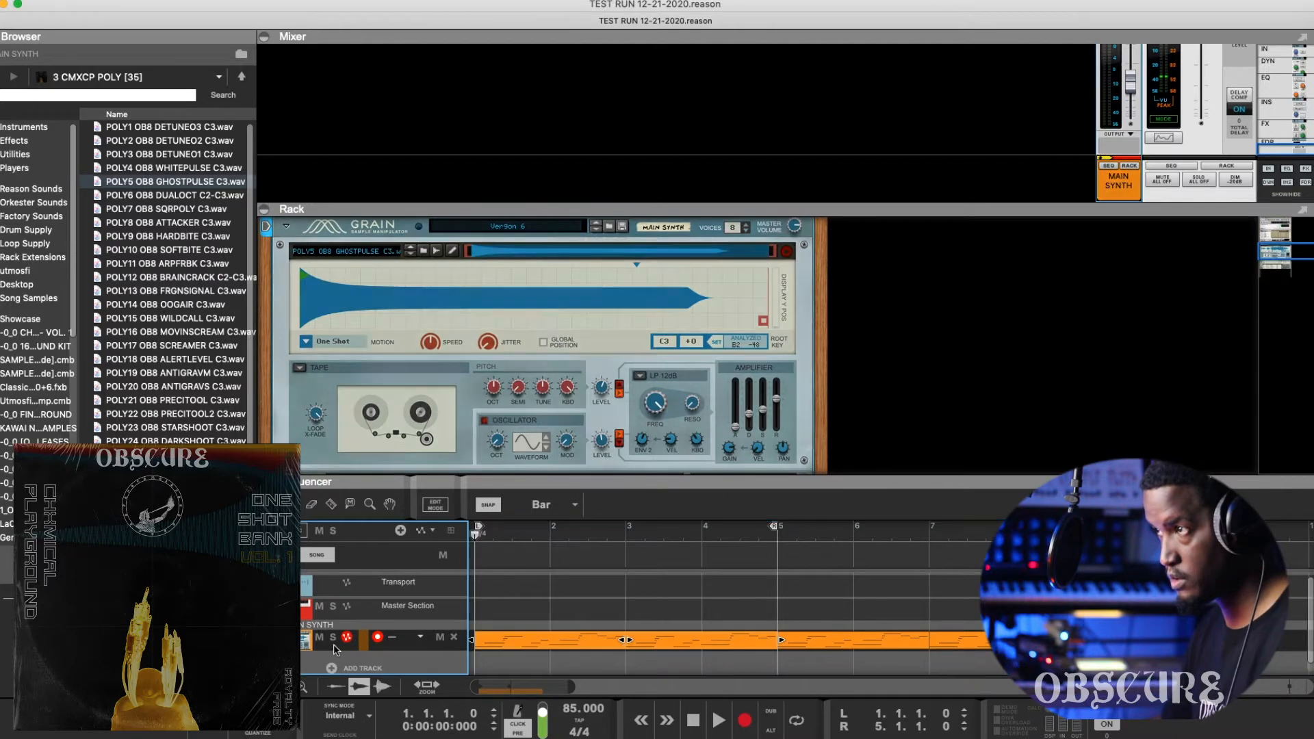
left_click(625, 630)
key("Delete")
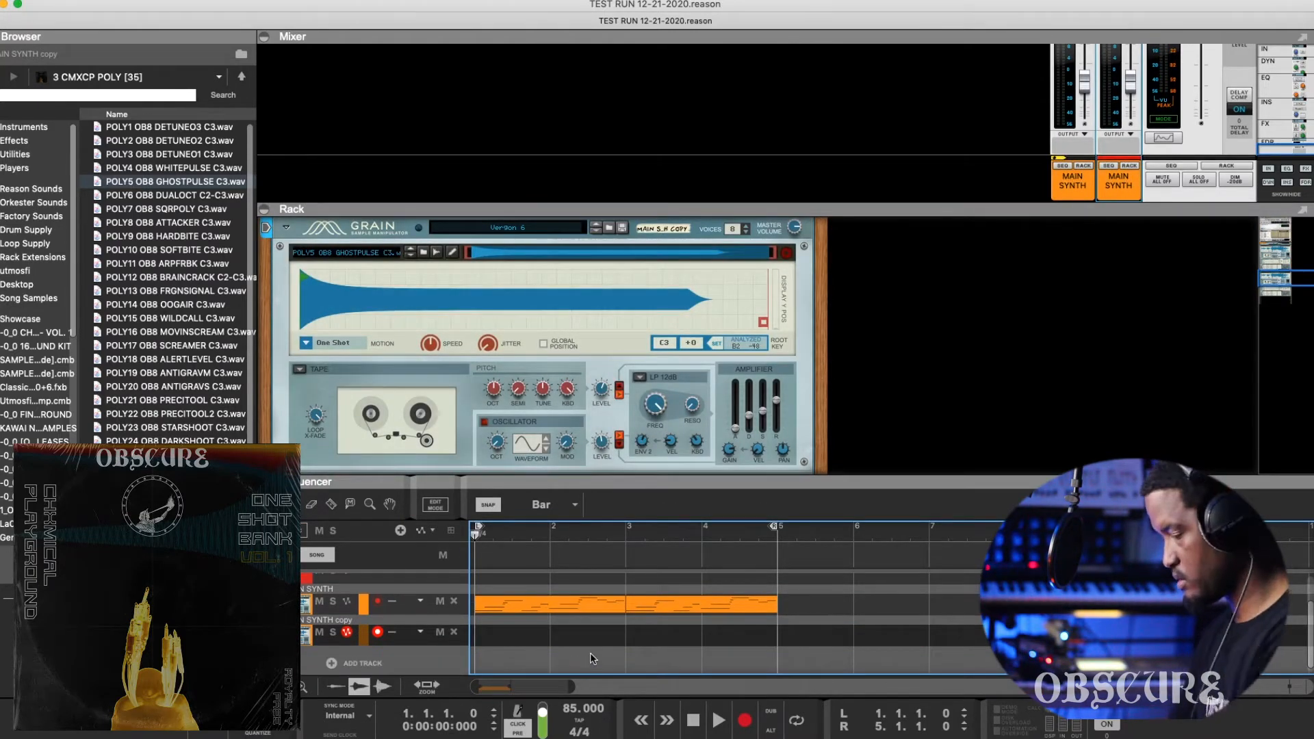
Step: With the loop playing, audition KEYS9 OB8 ELECKEY1 C2.wav from 4 CMXCP KEYS and load KEYS1 OB8 VIBELOGUE1 C3.wav into the copied Grain
key("space")
key("l")
left_click(329, 626)
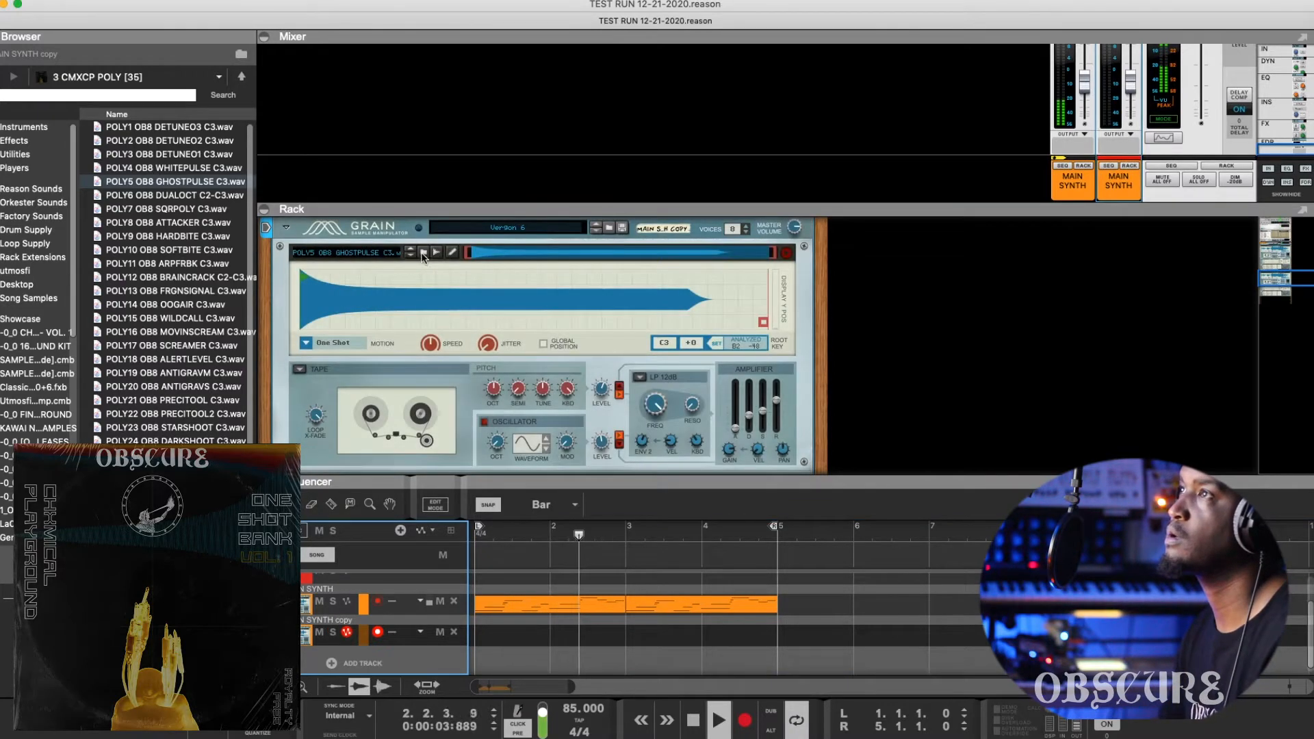
left_click(424, 253)
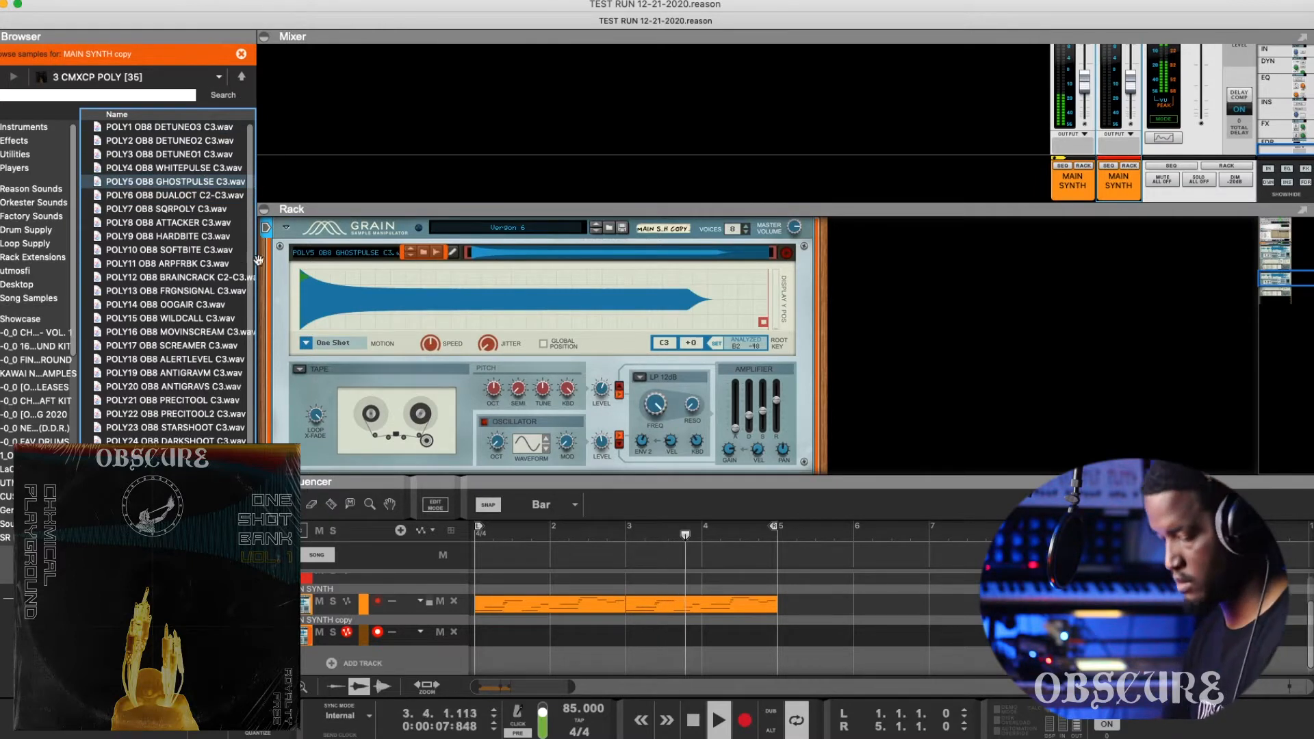
left_click(241, 76)
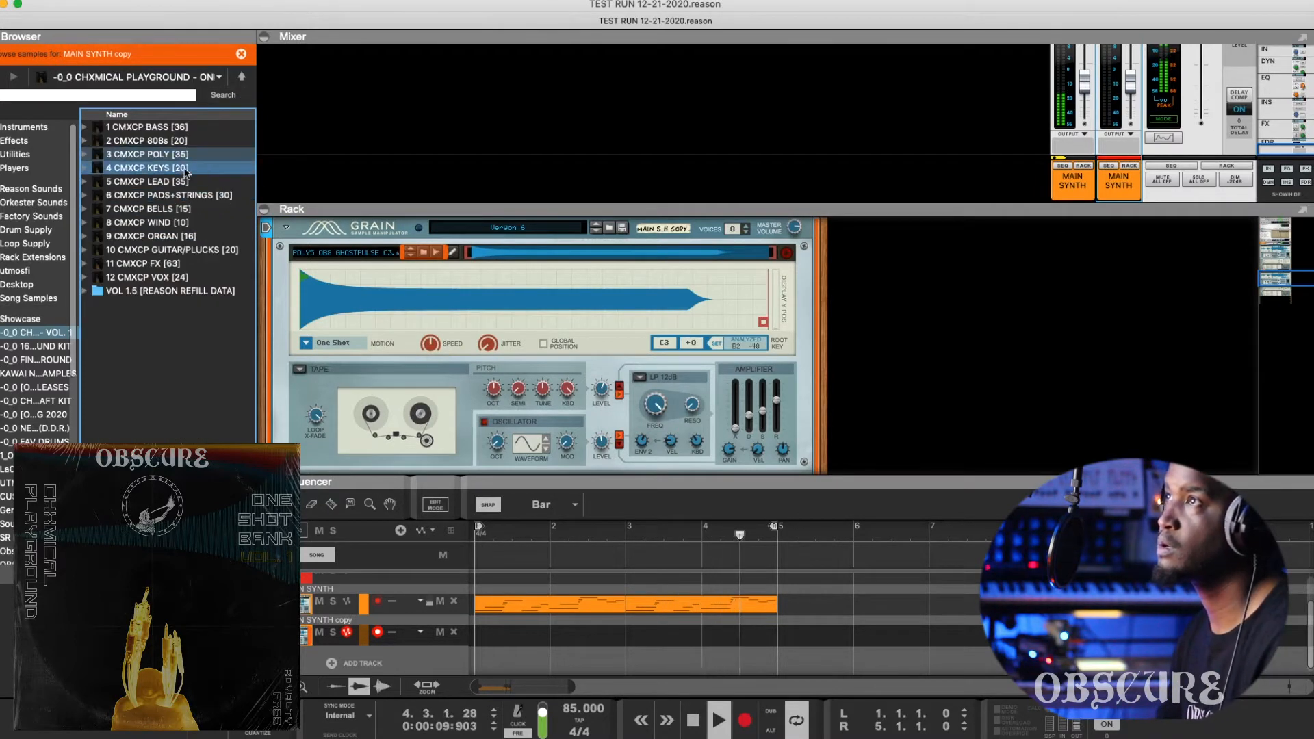
double_click(187, 169)
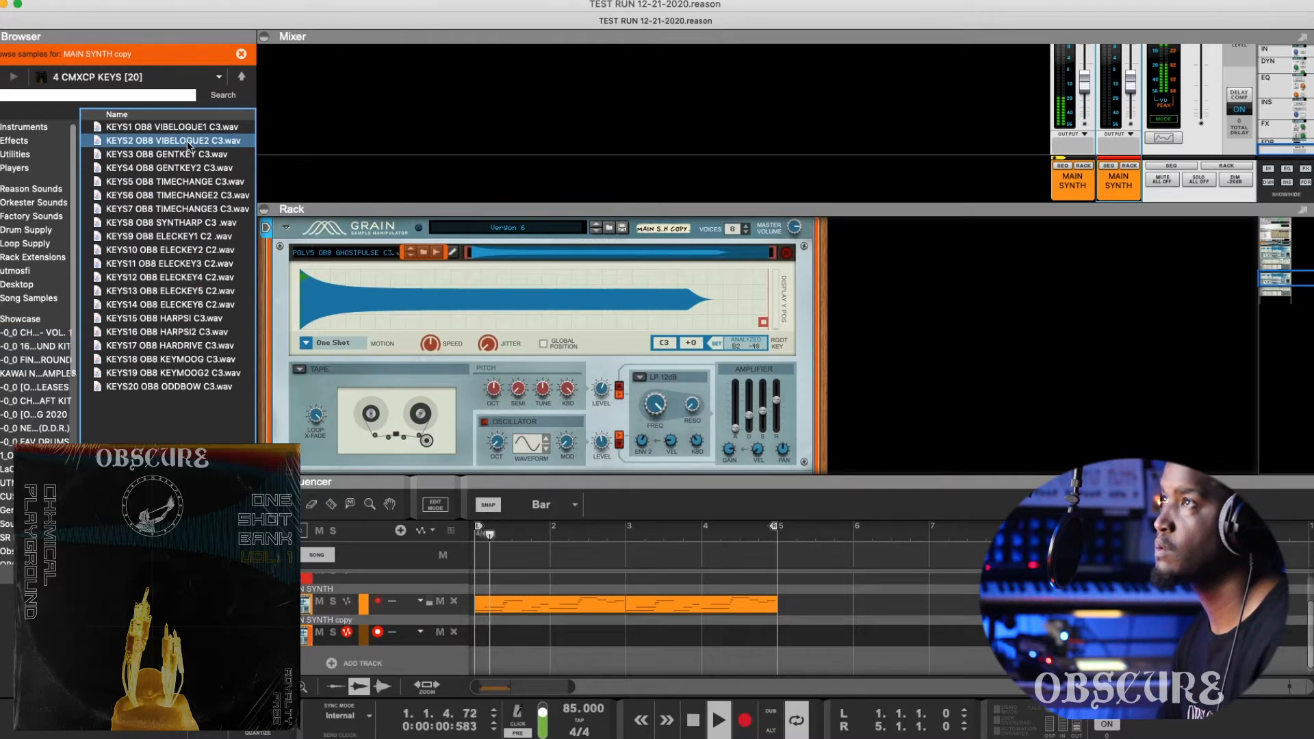
left_click_drag(171, 236, 500, 309)
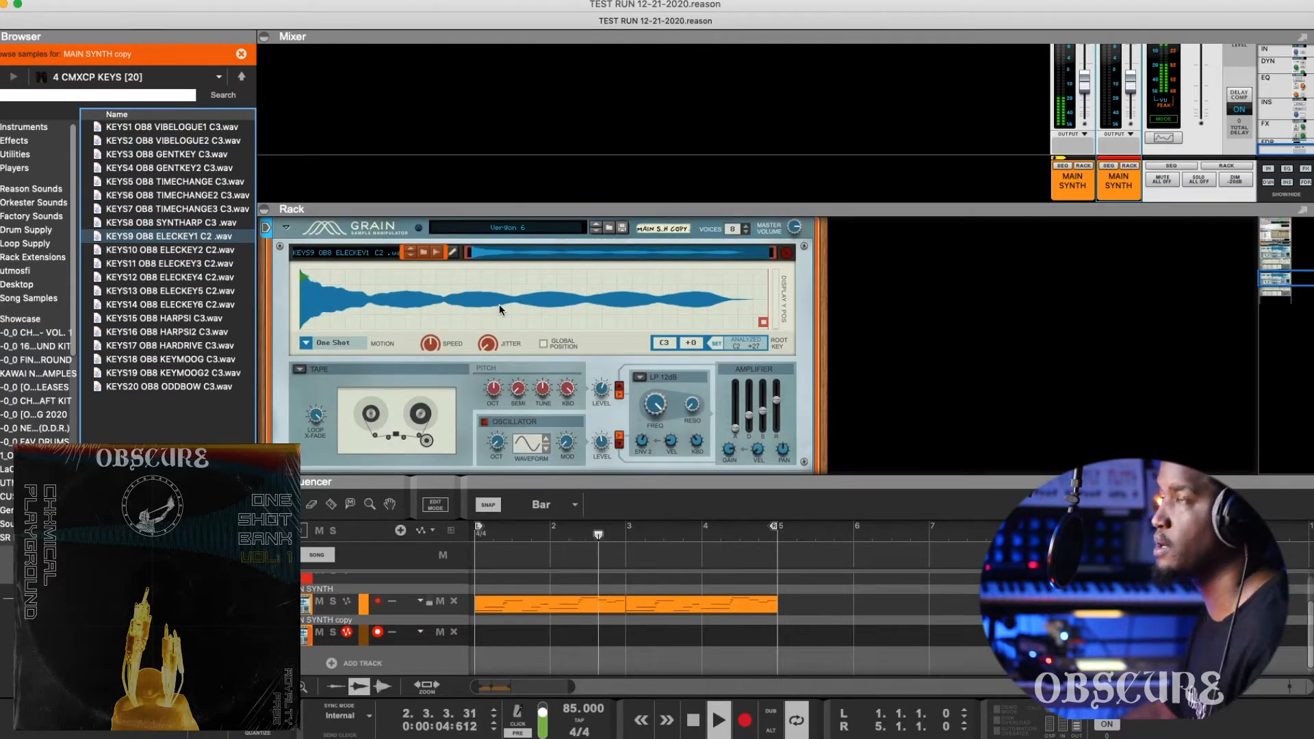
scroll(345, 334, "down", 2)
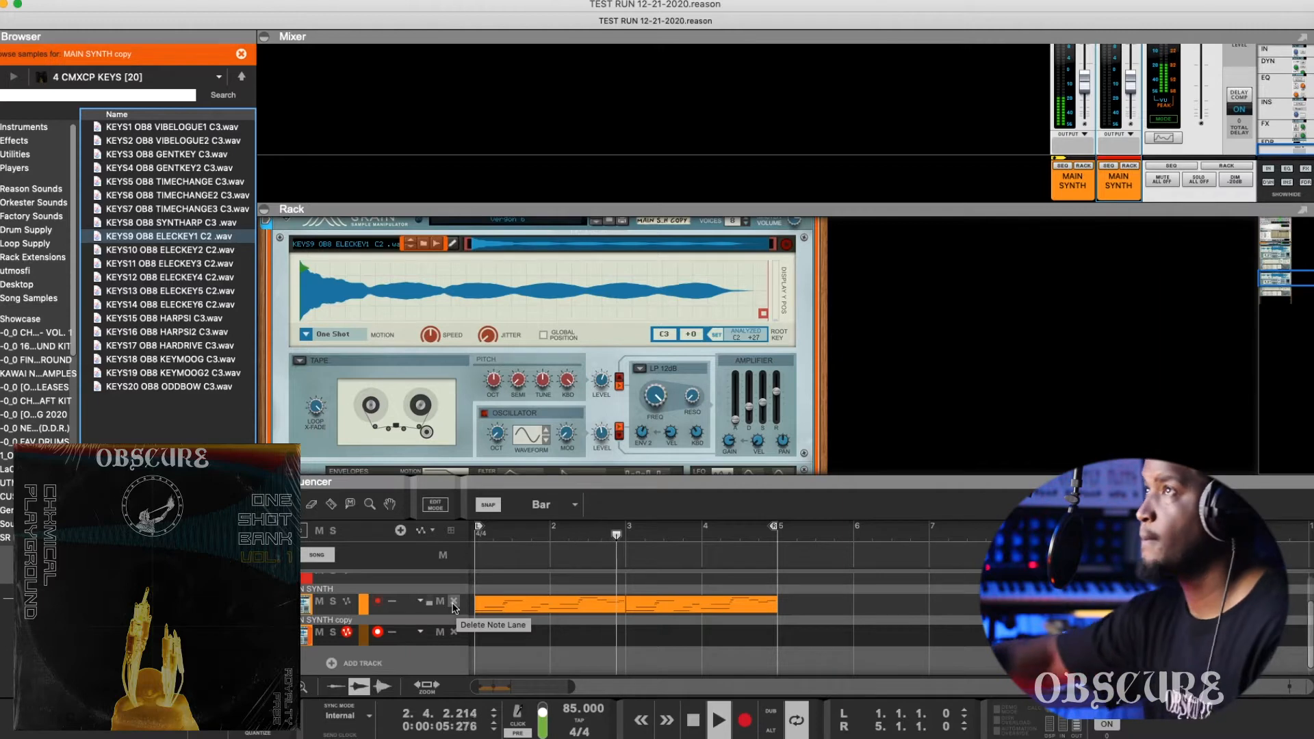
scroll(444, 576, "down", 1)
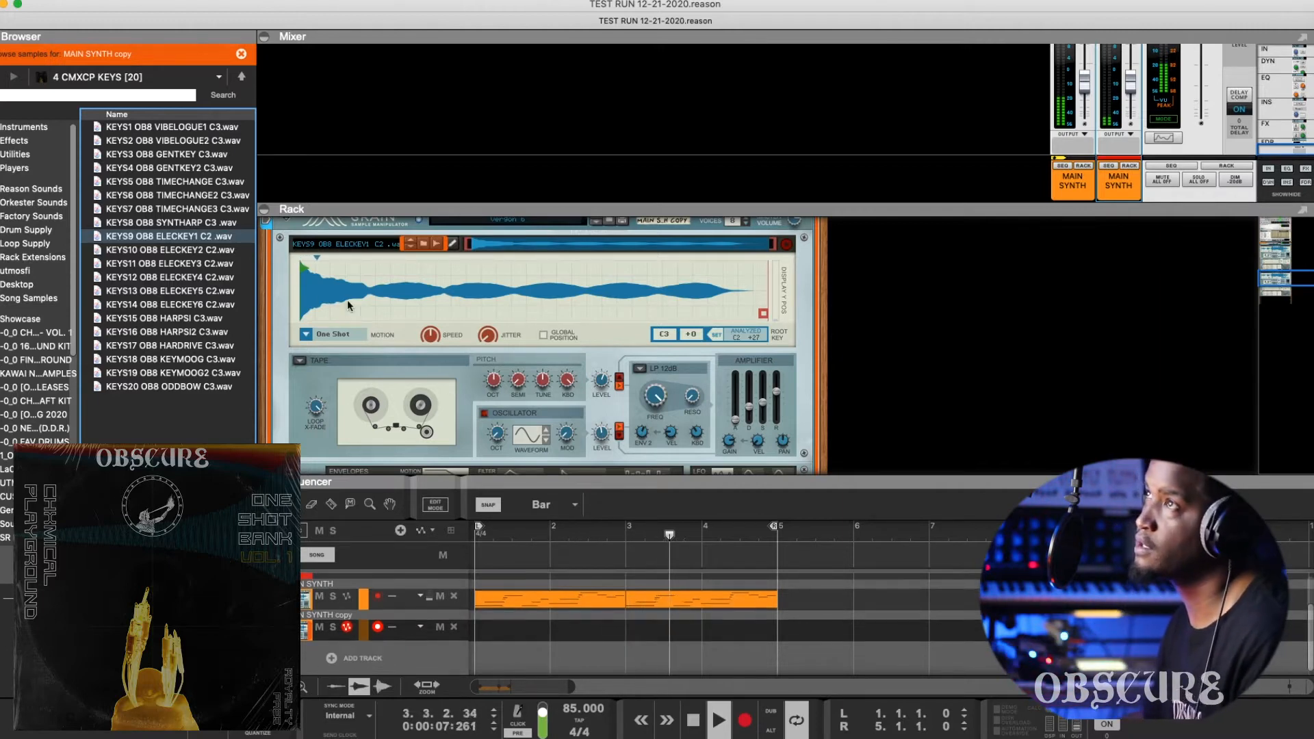
left_click(195, 123)
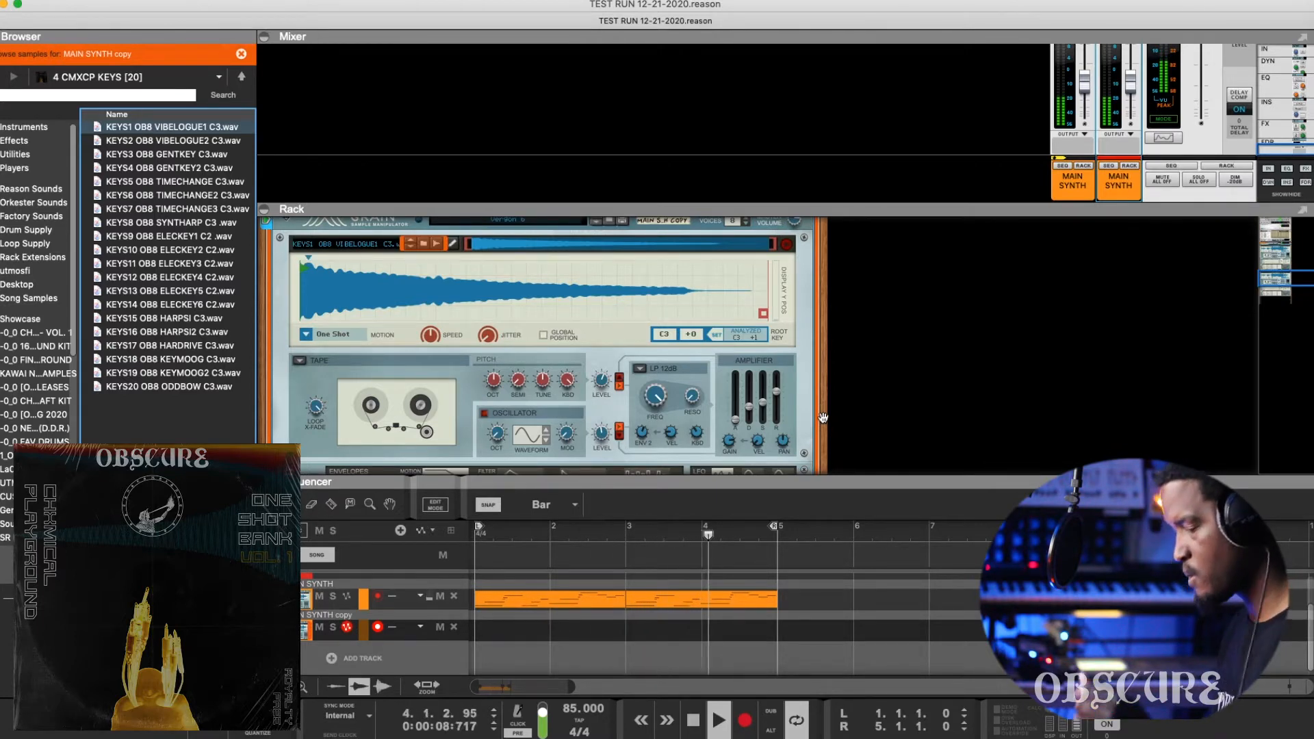
Step: Record a three-bar keys clip on the MAIN SYNTH copy track from bar 1 and play it back
key("space")
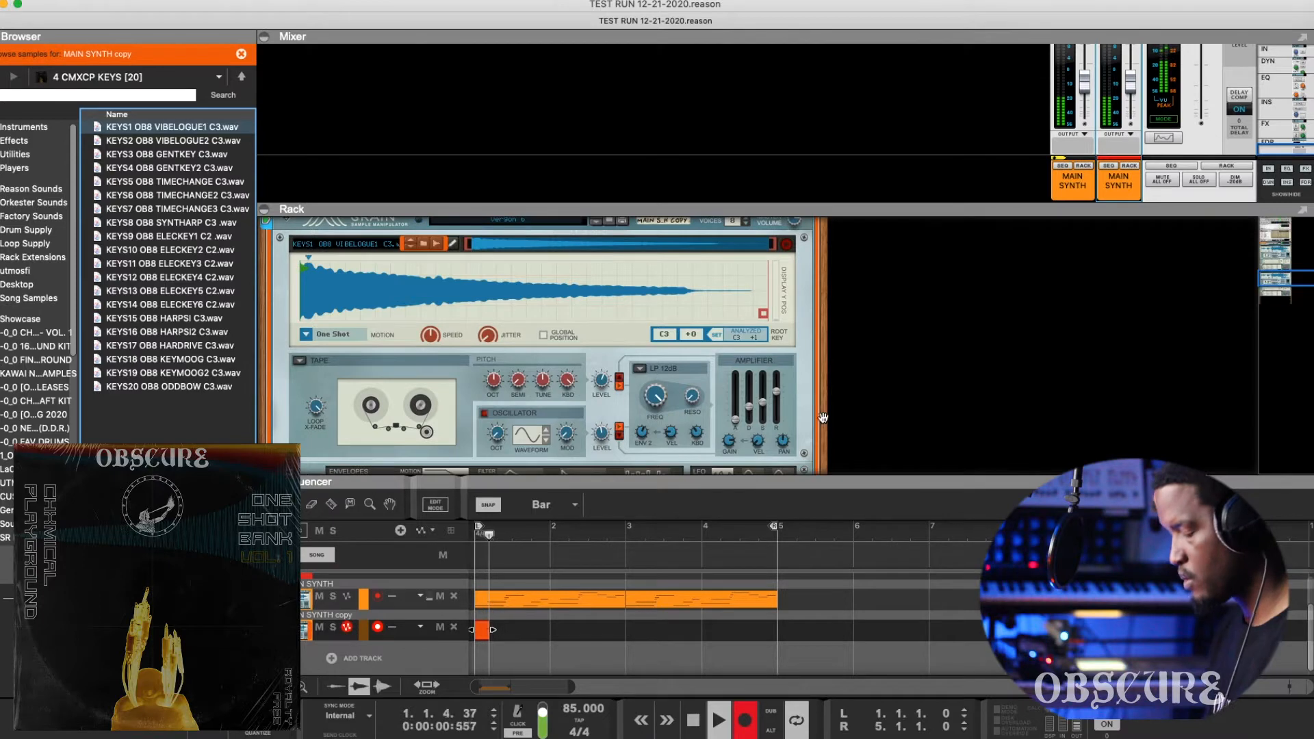
key("space")
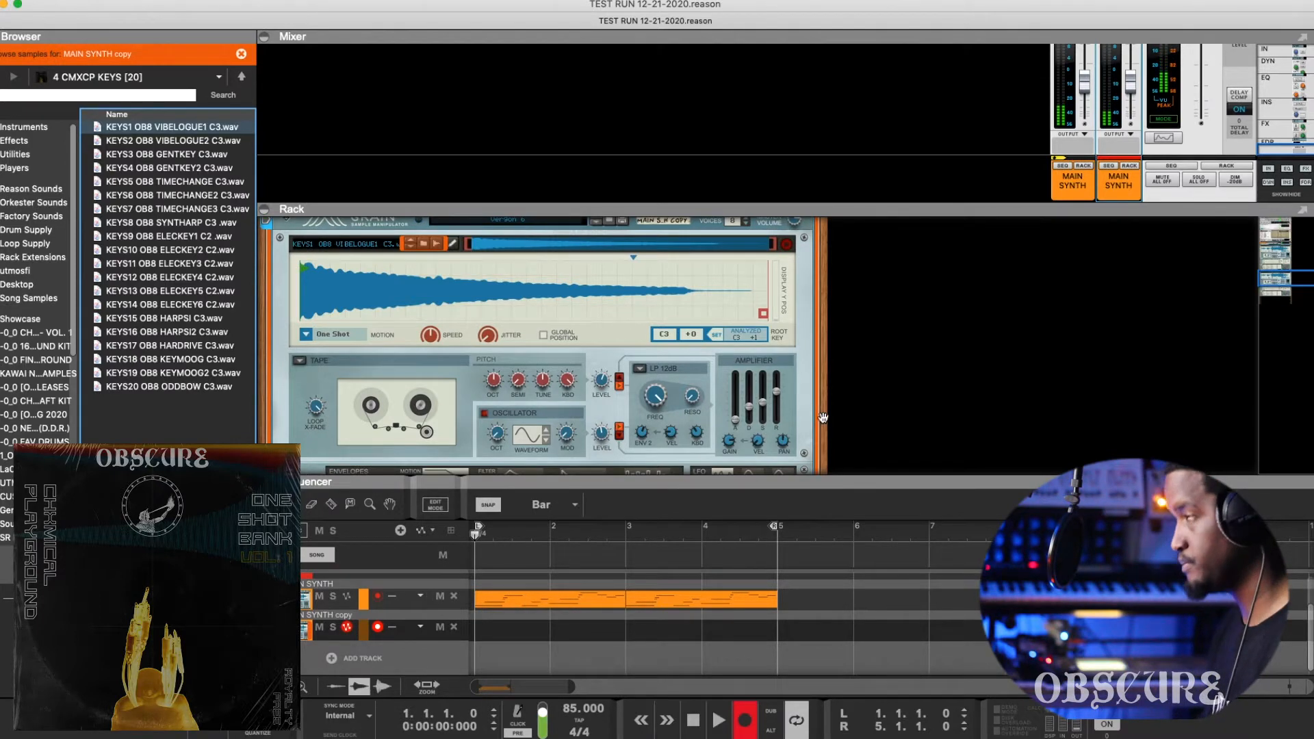
key("space")
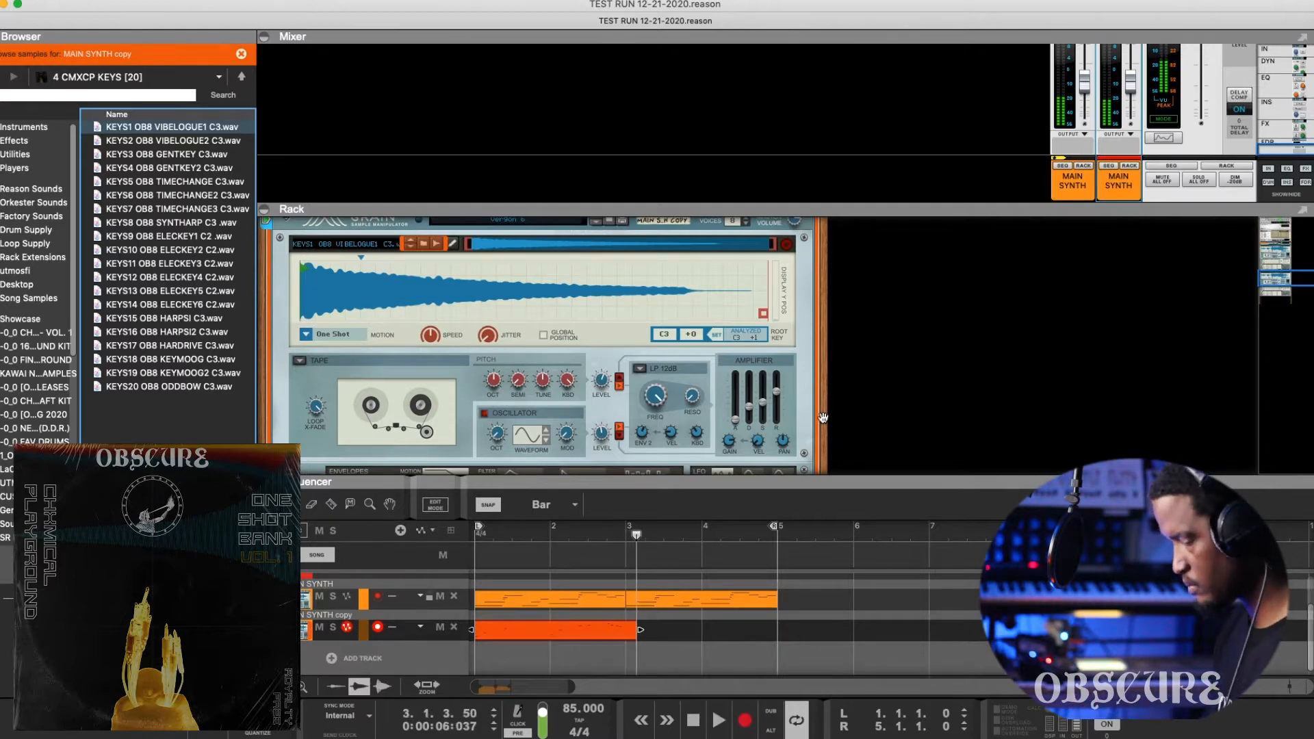
key("space")
key("space")
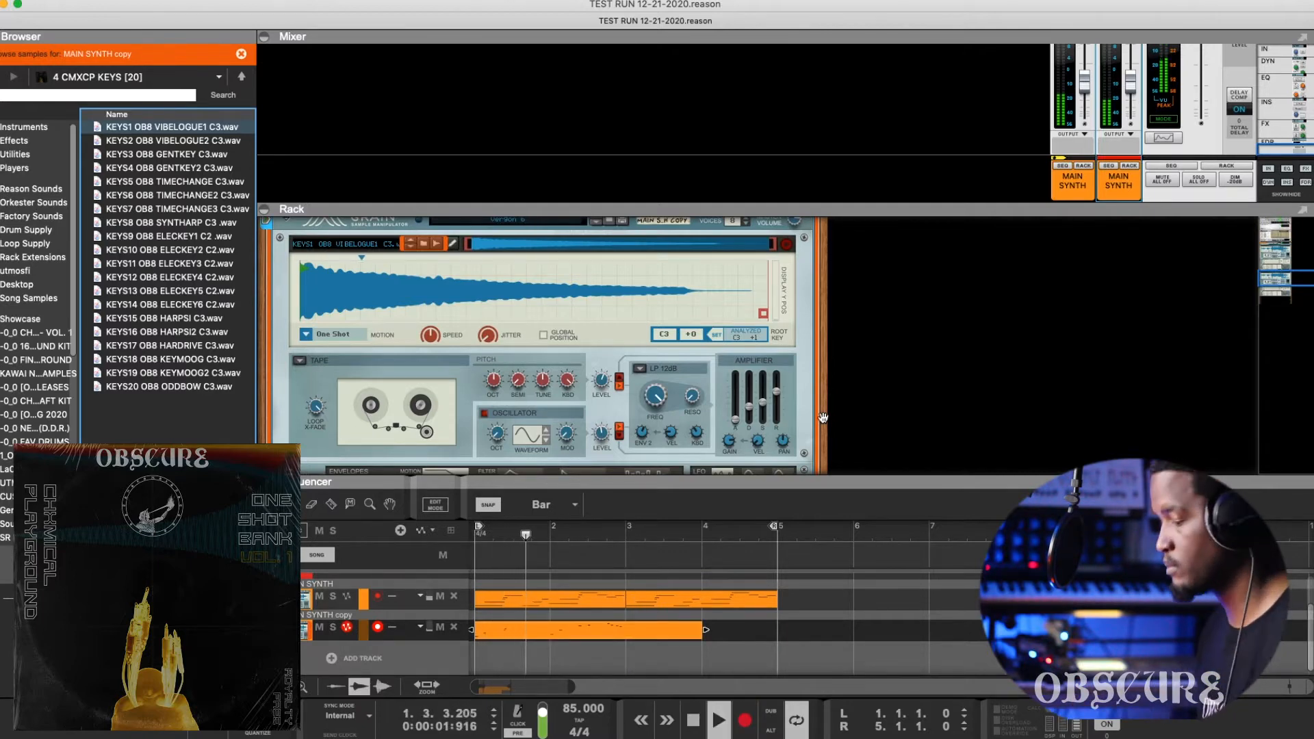
key("space")
Step: Set the snap to 1/4, split the keys clip at 2.4.1.0, and delete everything after it so the clip is 1.3.0.0 long
left_click(616, 631)
scroll(601, 629, "up", 3)
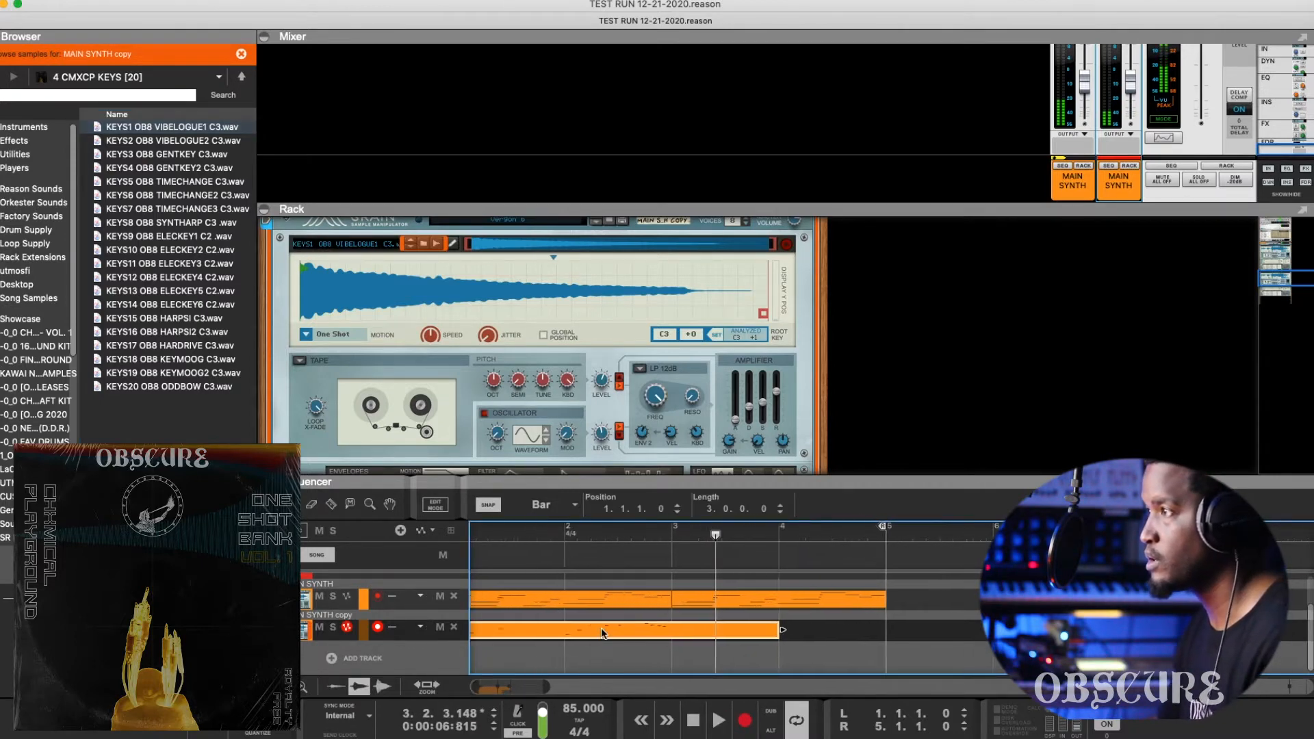
left_click(574, 505)
key("Return")
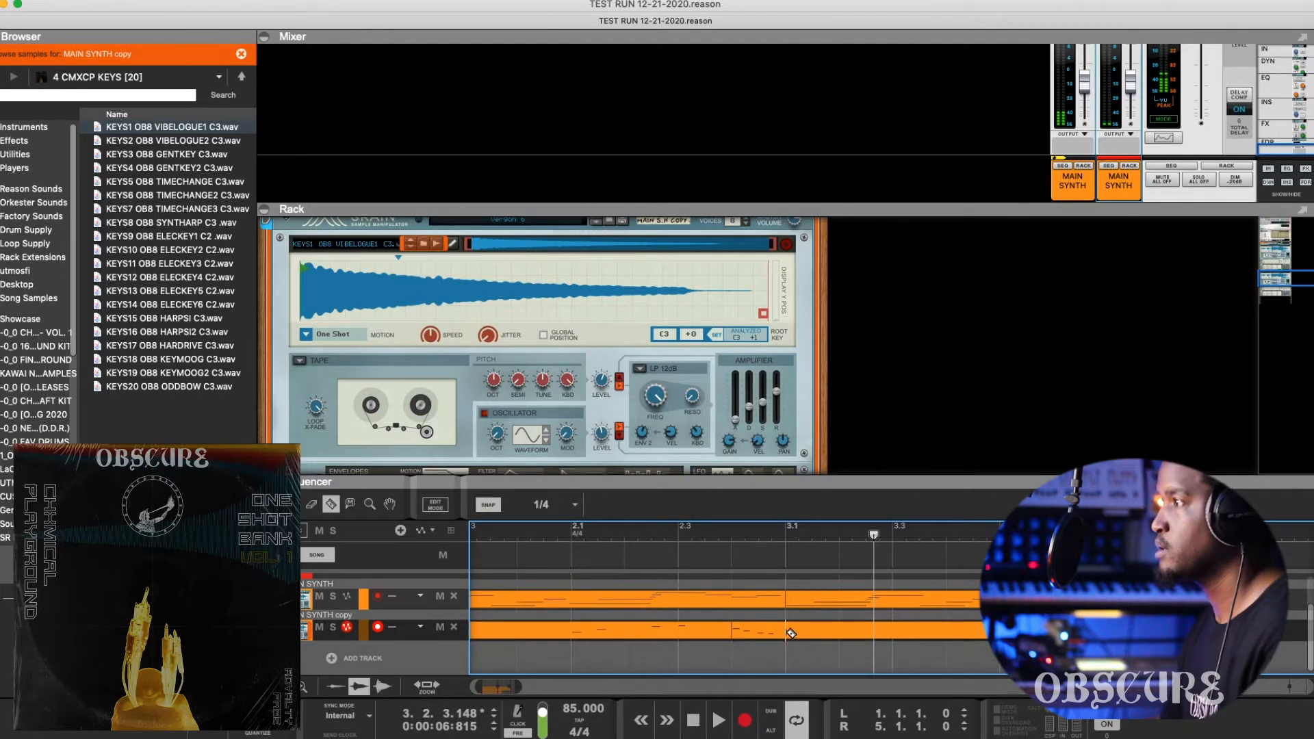
left_click(910, 631)
left_click(771, 633)
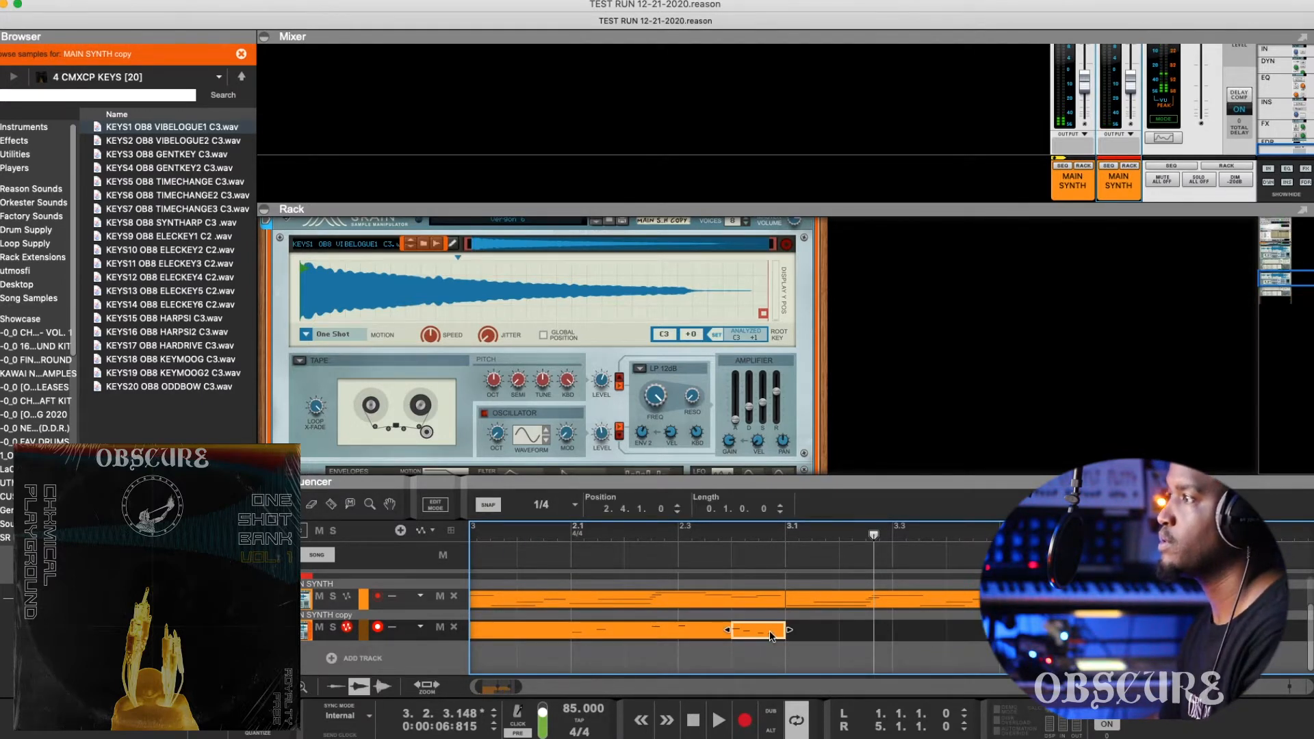
key("Delete")
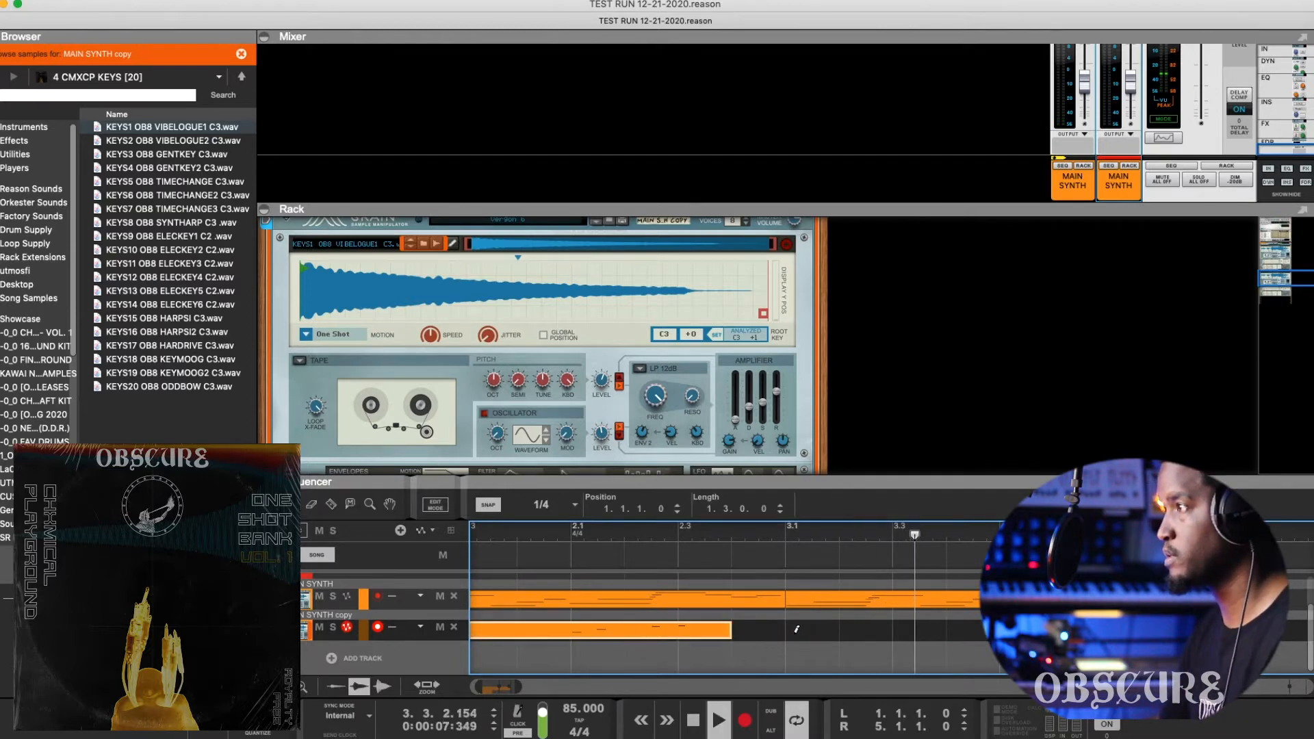
Step: Place a copy of the shortened keys clip at position 3.1.1.0 and play the loop
key("ctrl+z")
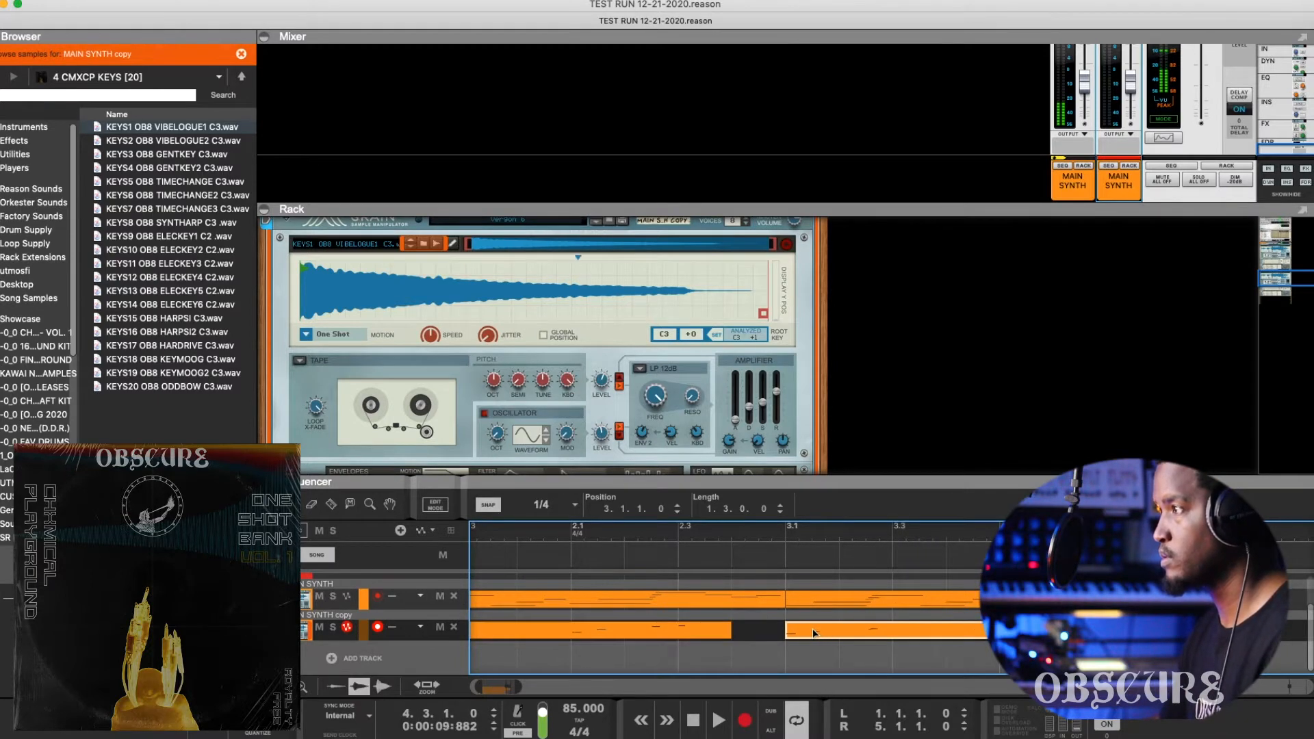
key("space")
scroll(828, 643, "down", 3)
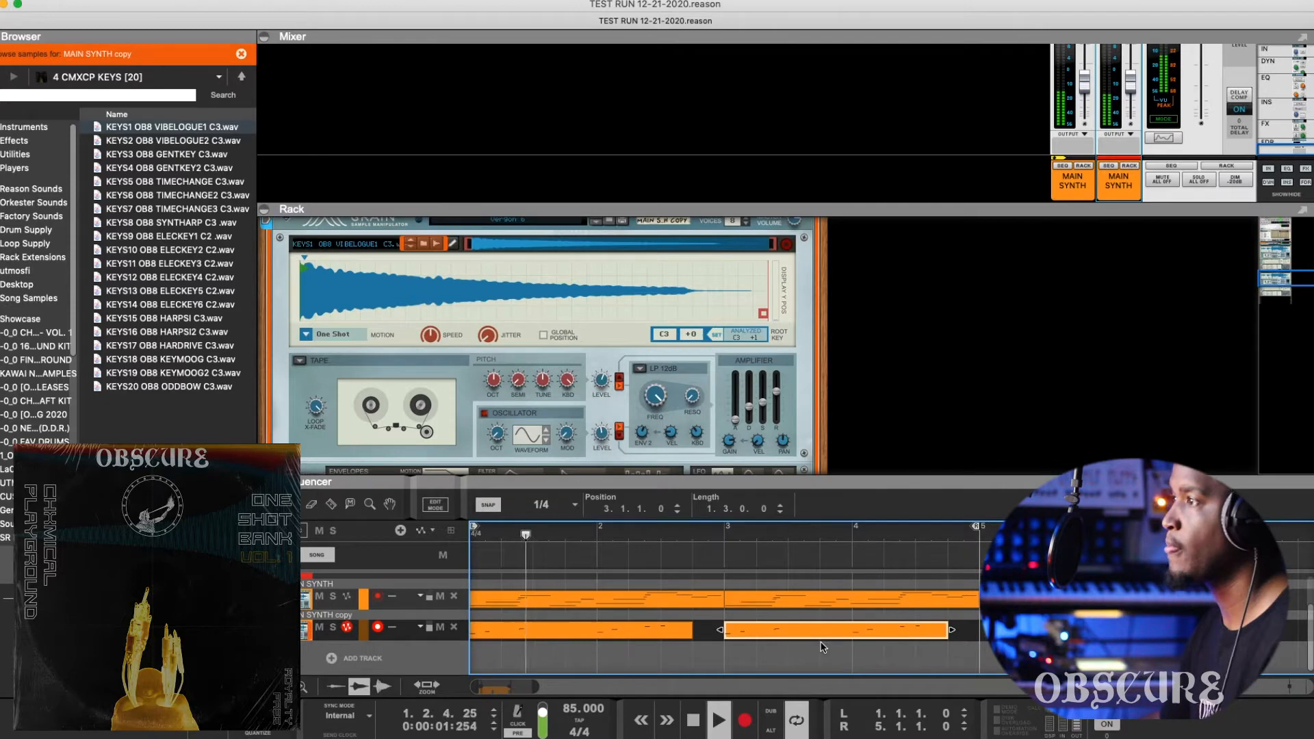
Step: Enlarge the sequencer area and open the first MAIN SYNTH clip in the note editor
left_click_drag(758, 483, 758, 421)
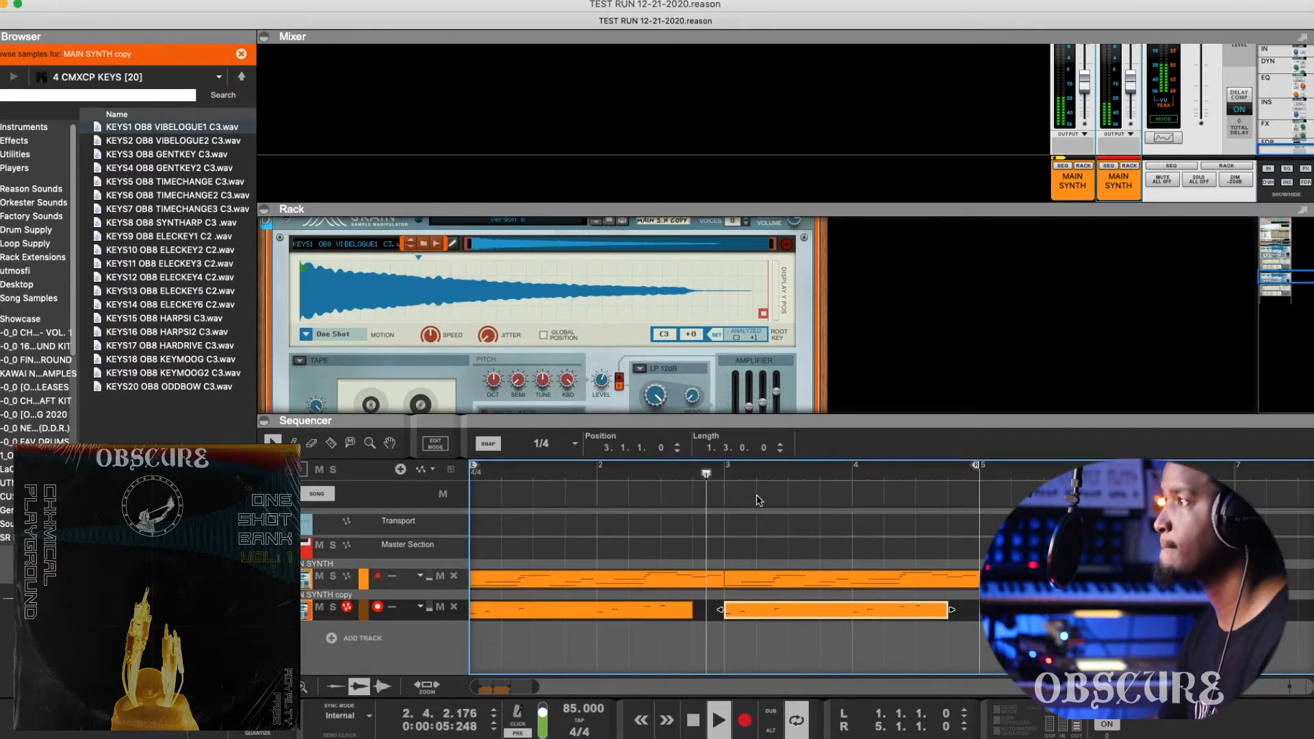
double_click(663, 610)
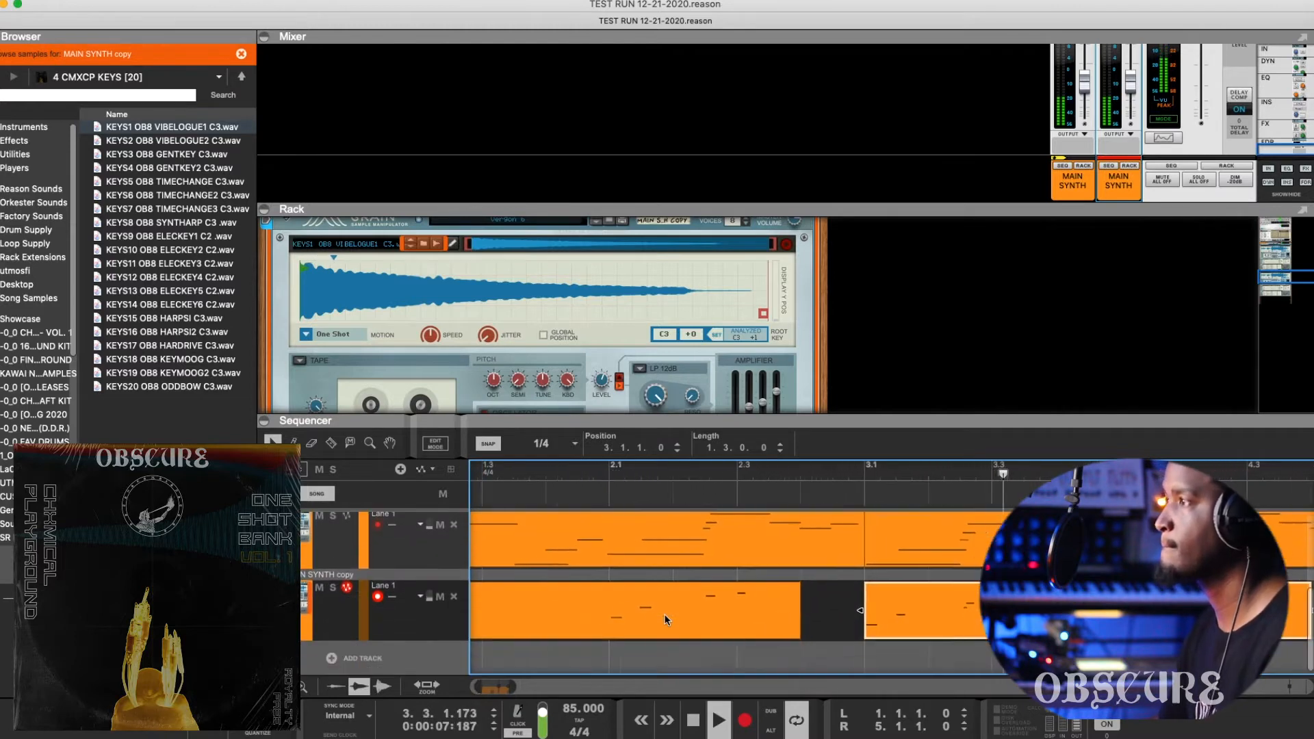
scroll(754, 525, "down", 3)
left_click(626, 553)
left_click(493, 471)
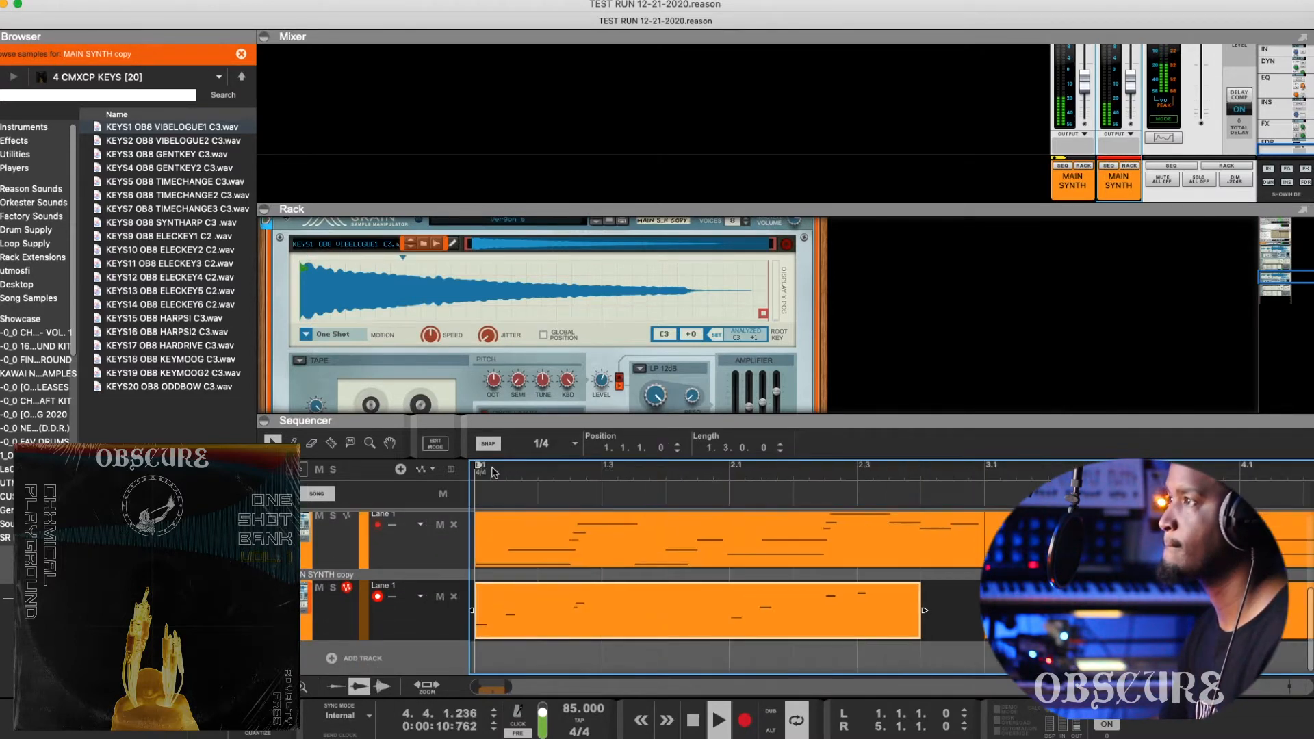
double_click(780, 547)
scroll(684, 568, "down", 3)
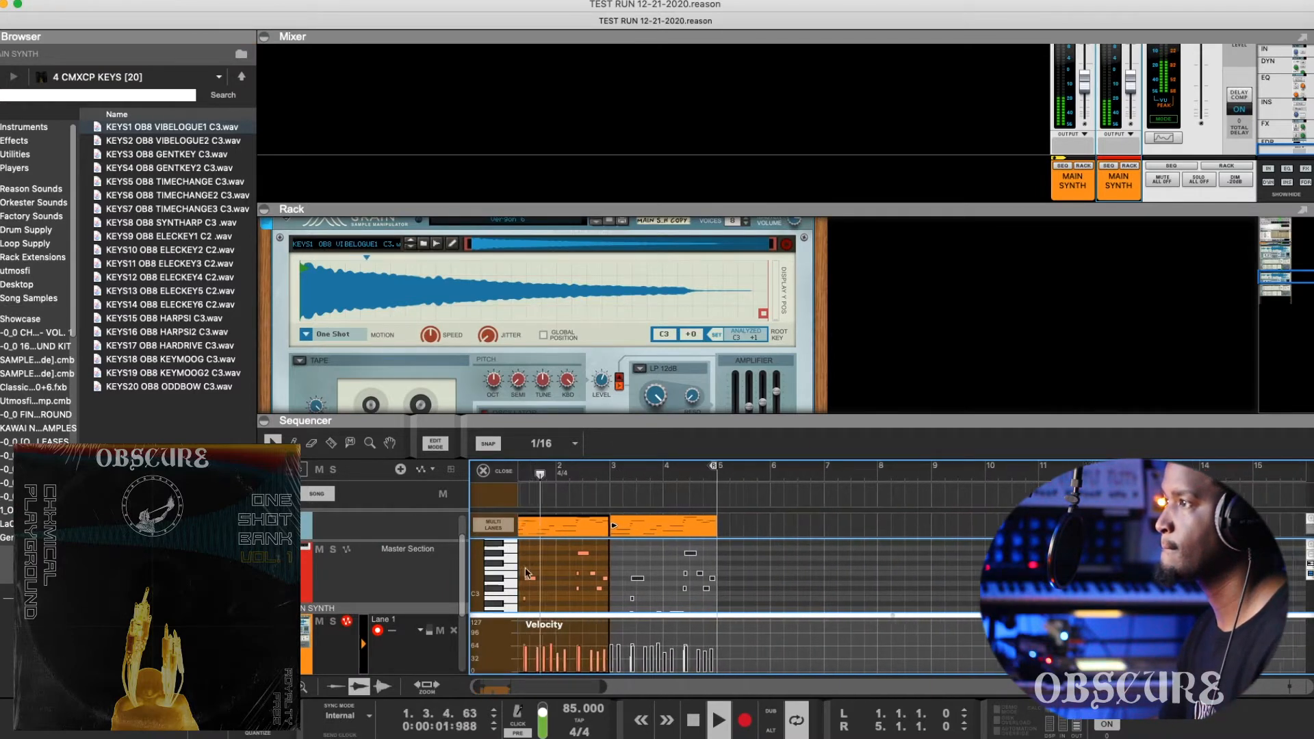
Step: Inspect the G#3 note near bar 2 in the first MAIN SYNTH clip, and return to the arrangement view
scroll(524, 568, "up", 6)
left_click_drag(985, 539, 872, 563)
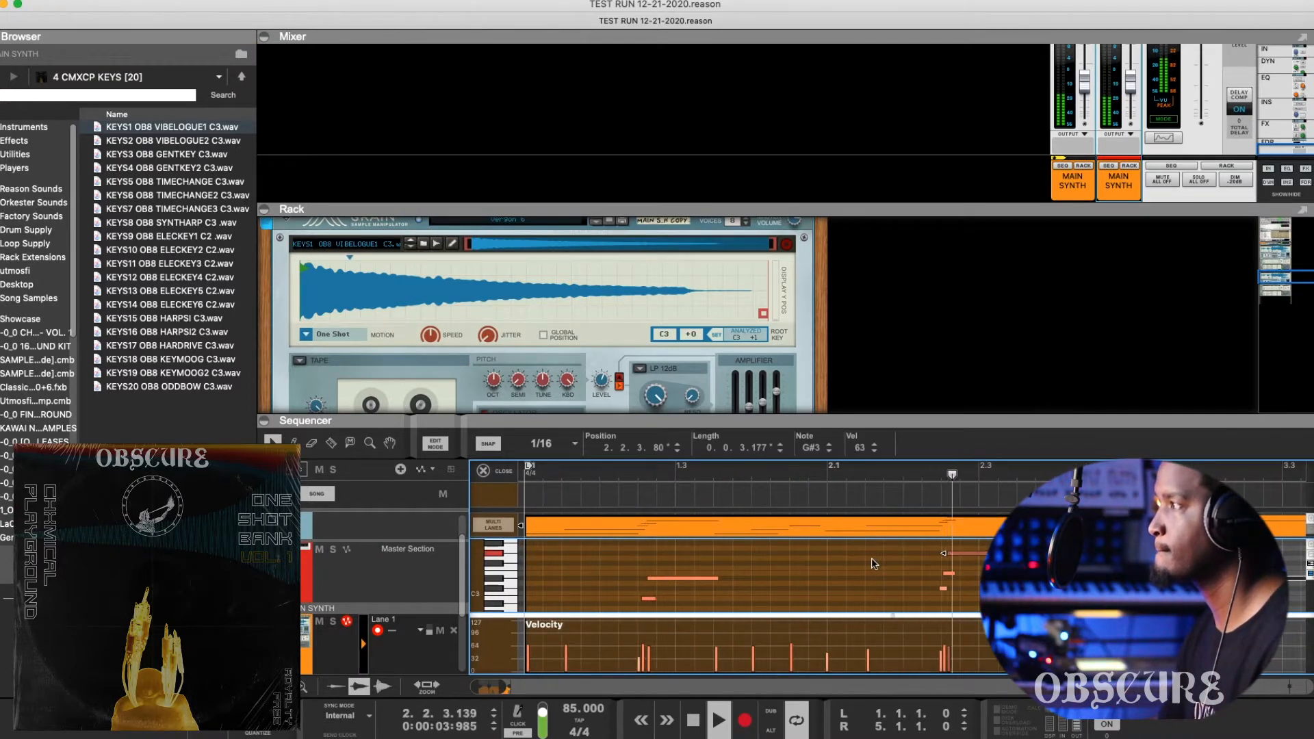
left_click(493, 472)
key("super+d")
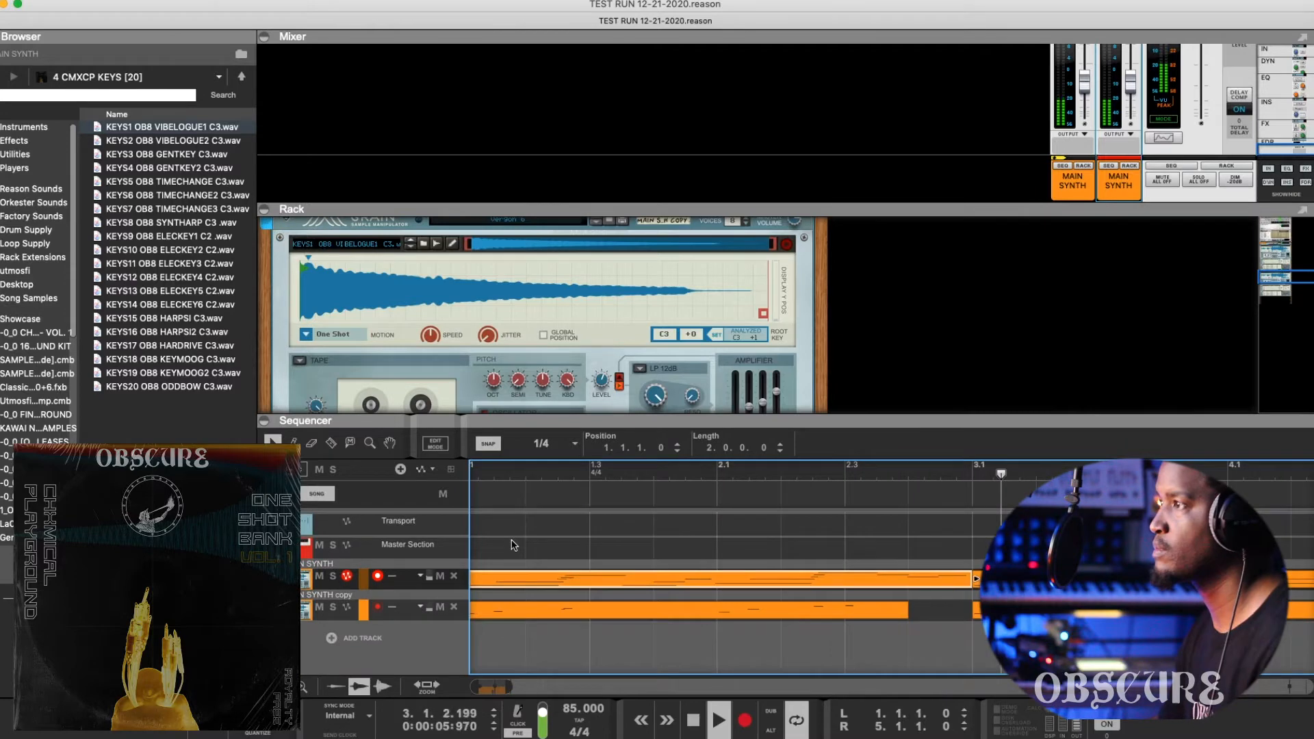
scroll(514, 545, "down", 3)
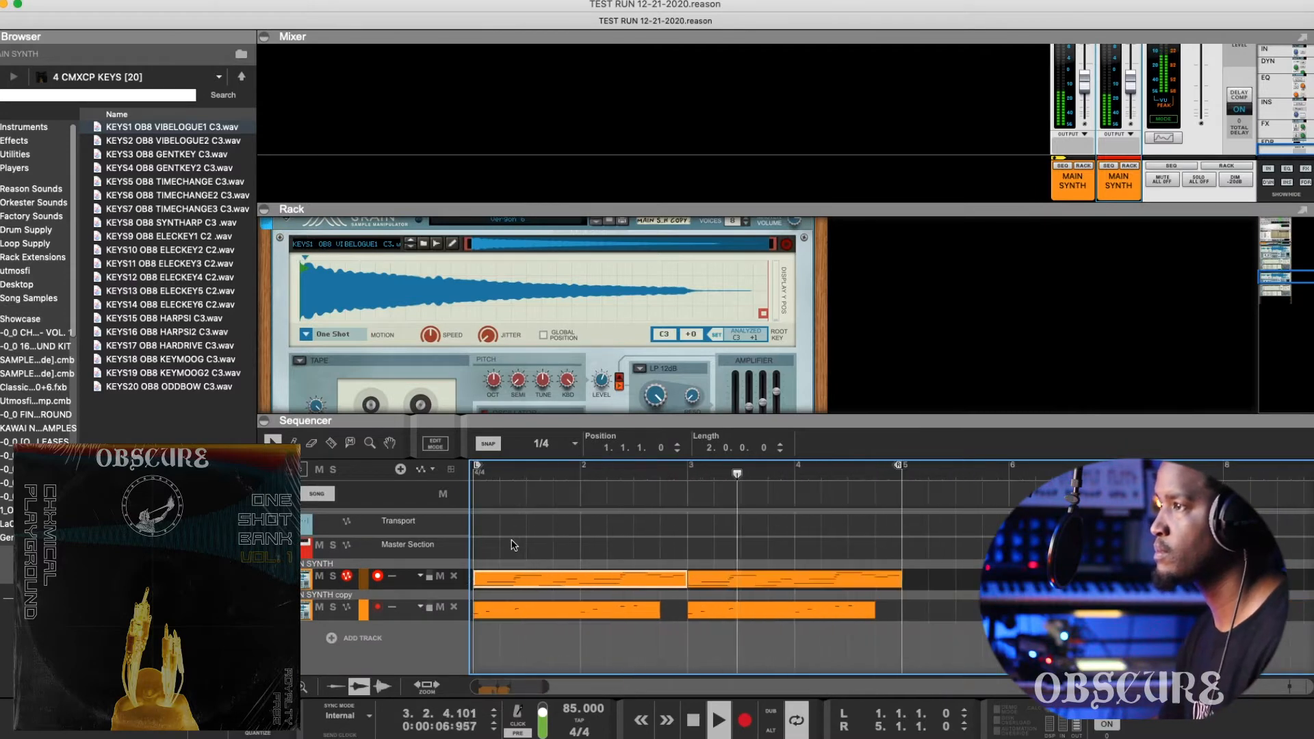
Step: Rename the MAIN SYNTH copy track as KEY
double_click(329, 601)
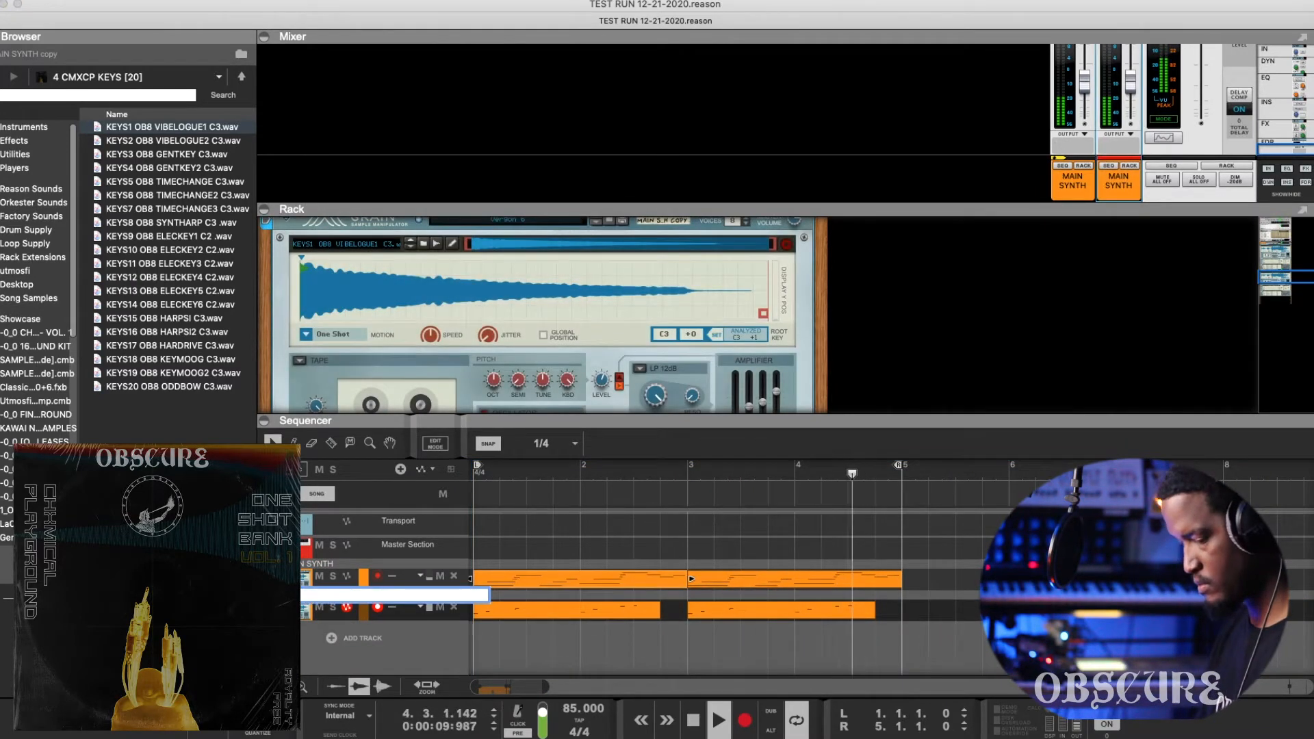
type("KEY")
key("Return")
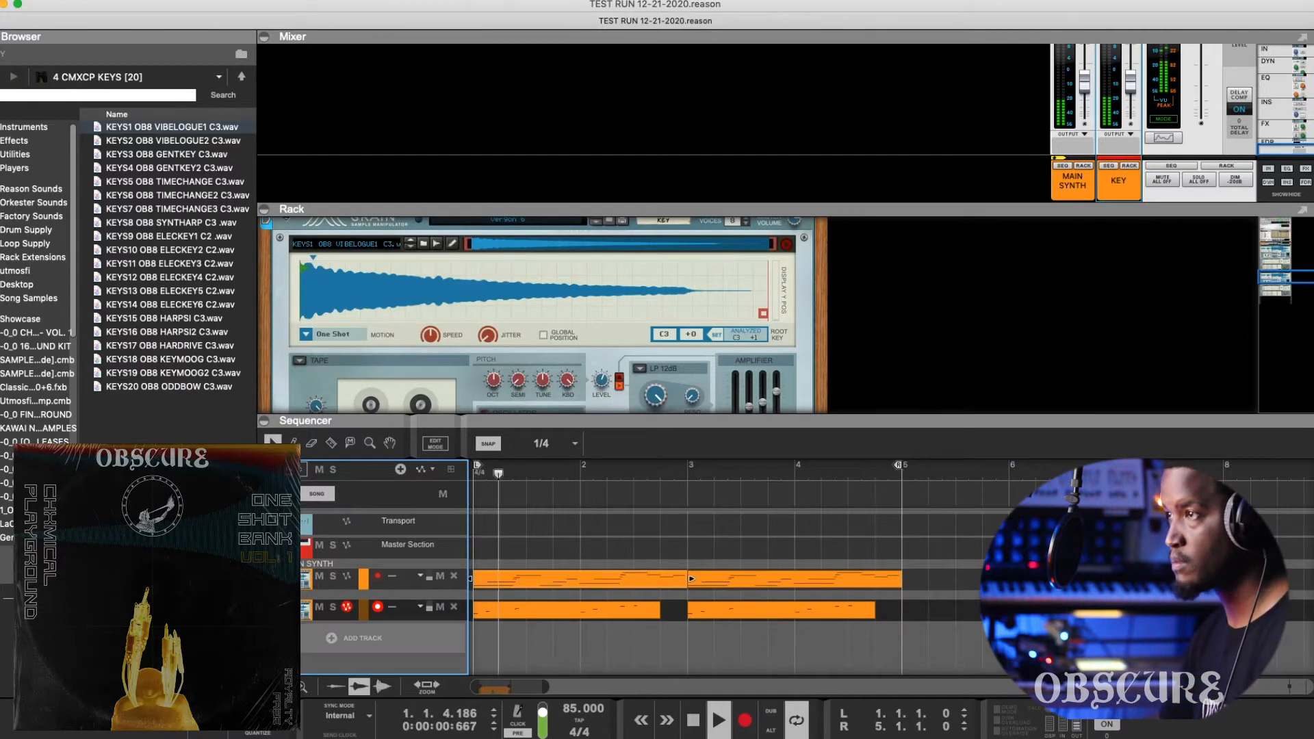
Step: Duplicate the KEY track and load PDSTRNG29 OB8 DISTAIRVLN D#4.wav from the 6 CMXCP PADS+STRINGS folder into the copy's Grain
key("super+d")
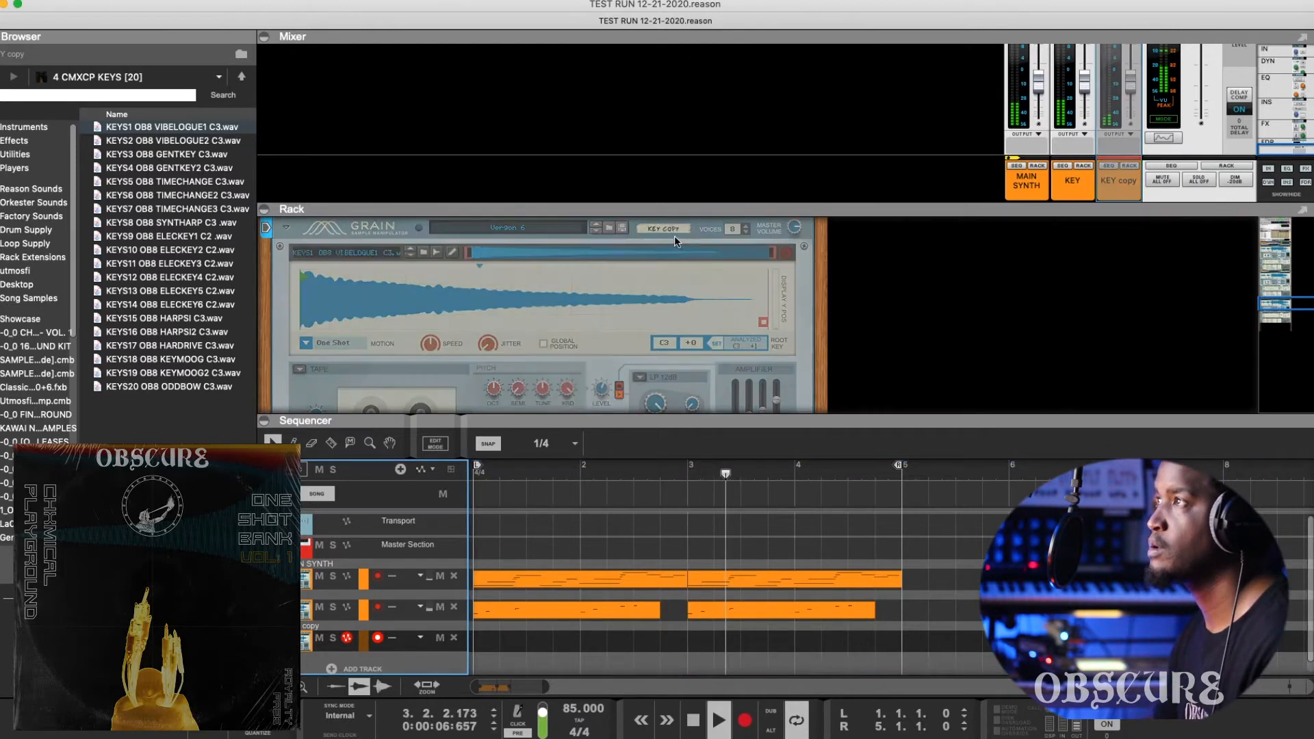
left_click(620, 233)
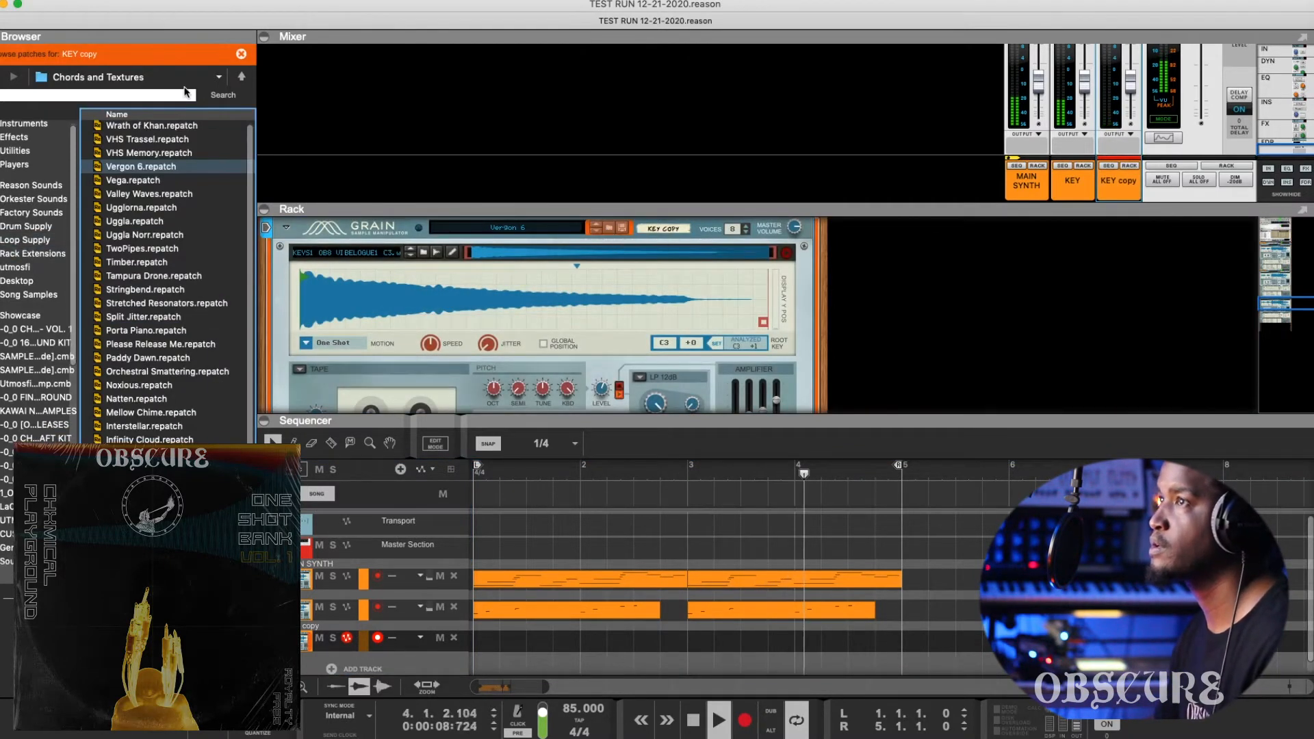
left_click(424, 253)
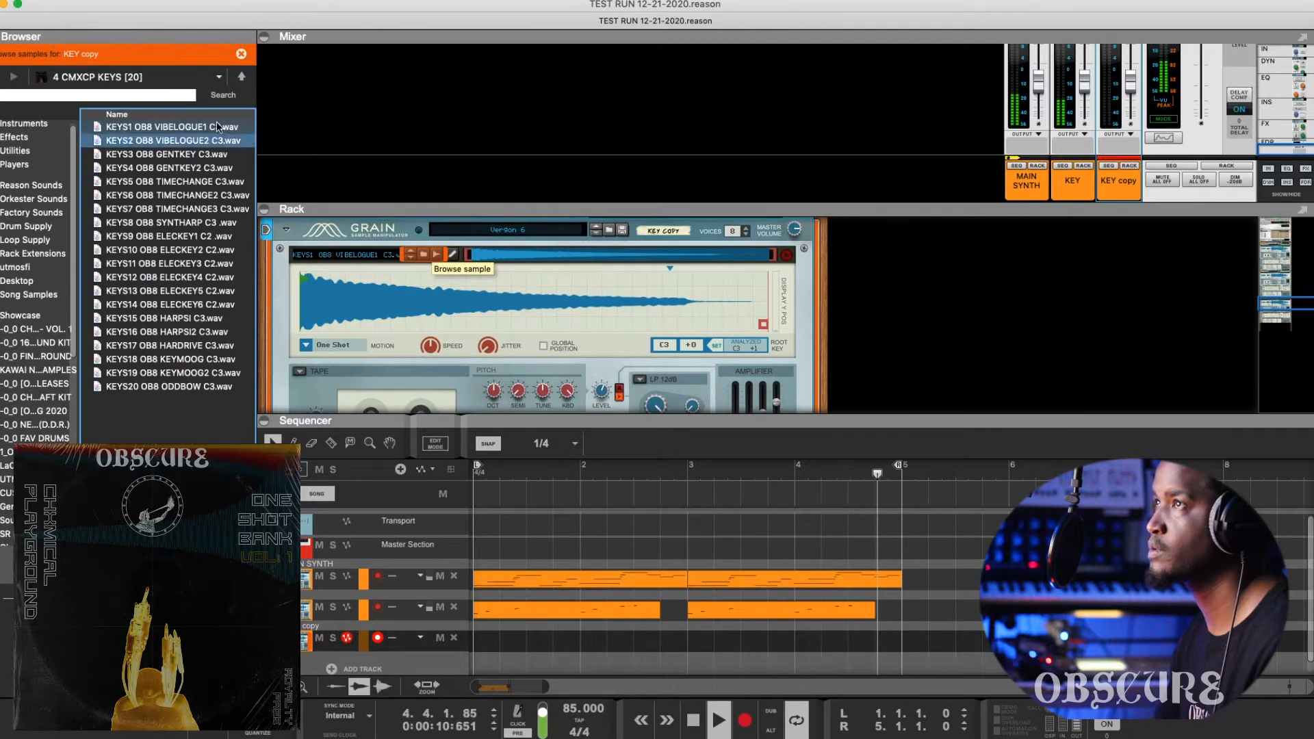
left_click(238, 76)
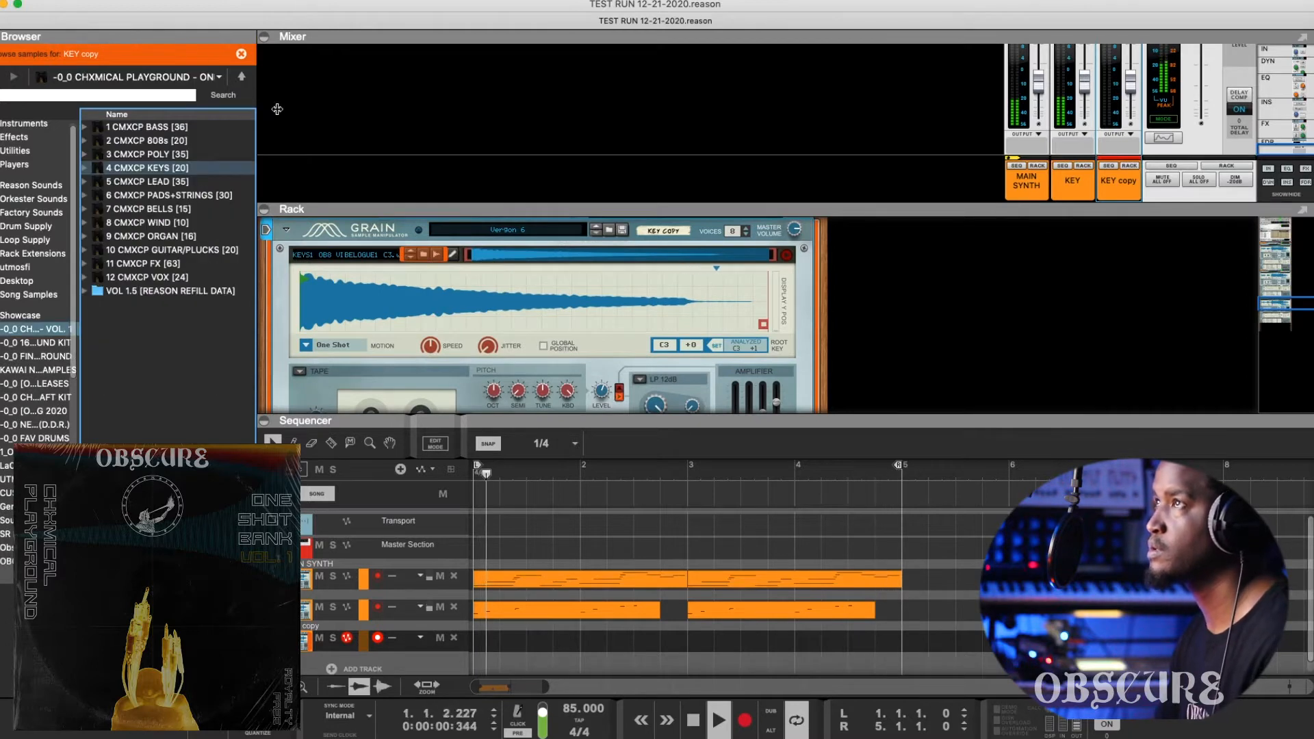
double_click(197, 197)
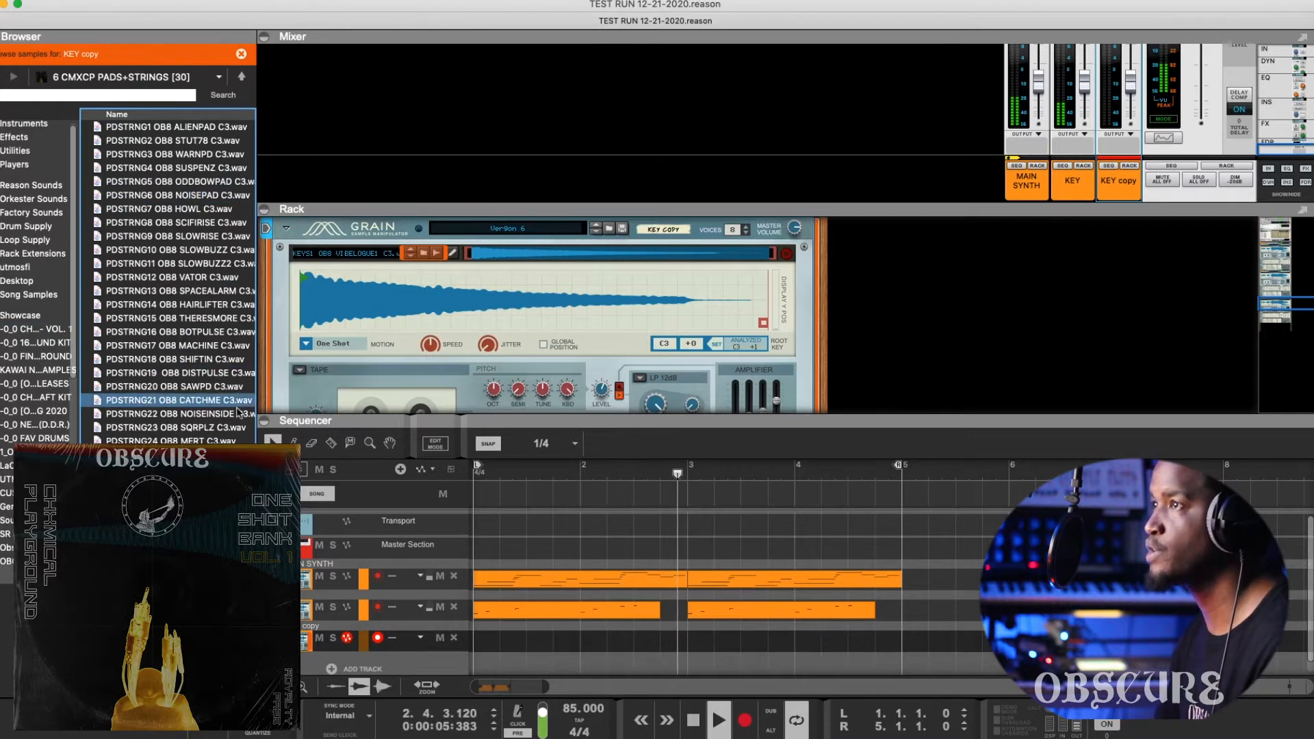
key("Down")
key("Down")
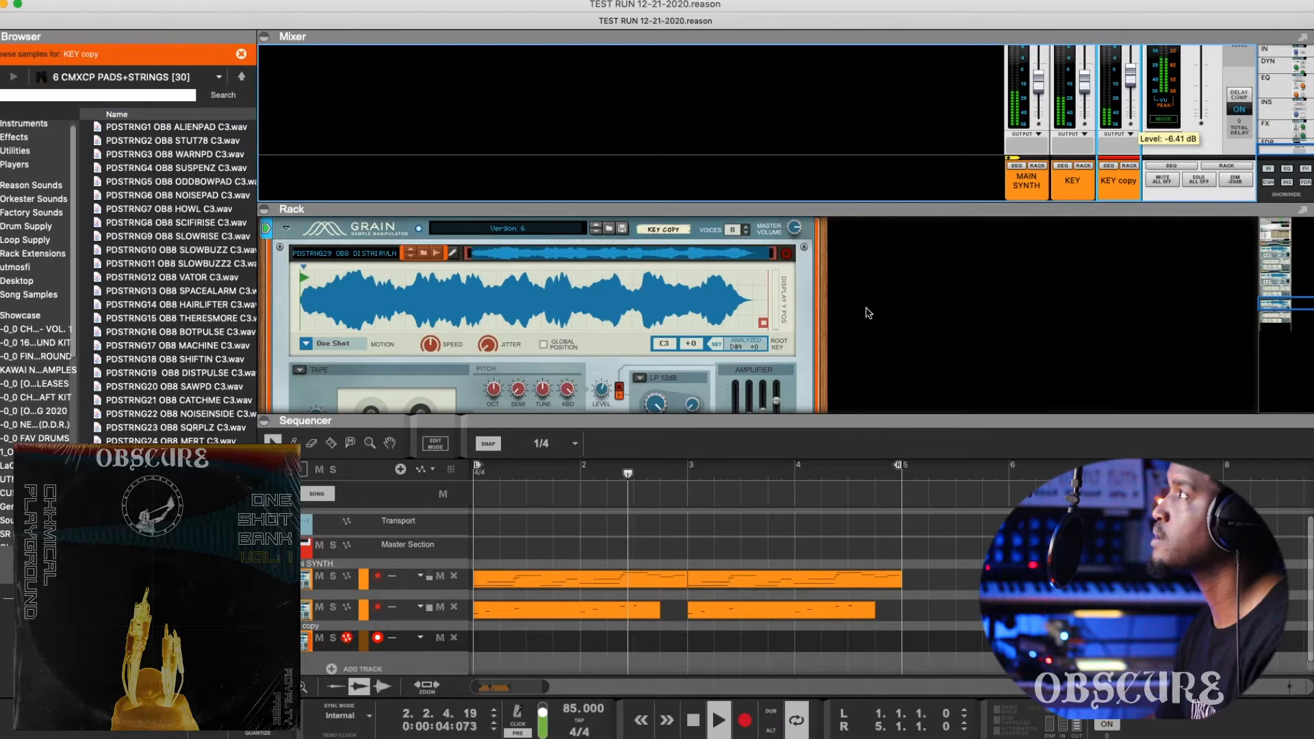
Step: Turn on the reverb effect in the KEY copy Grain and adjust the amplifier envelope's release
scroll(757, 311, "down", 3)
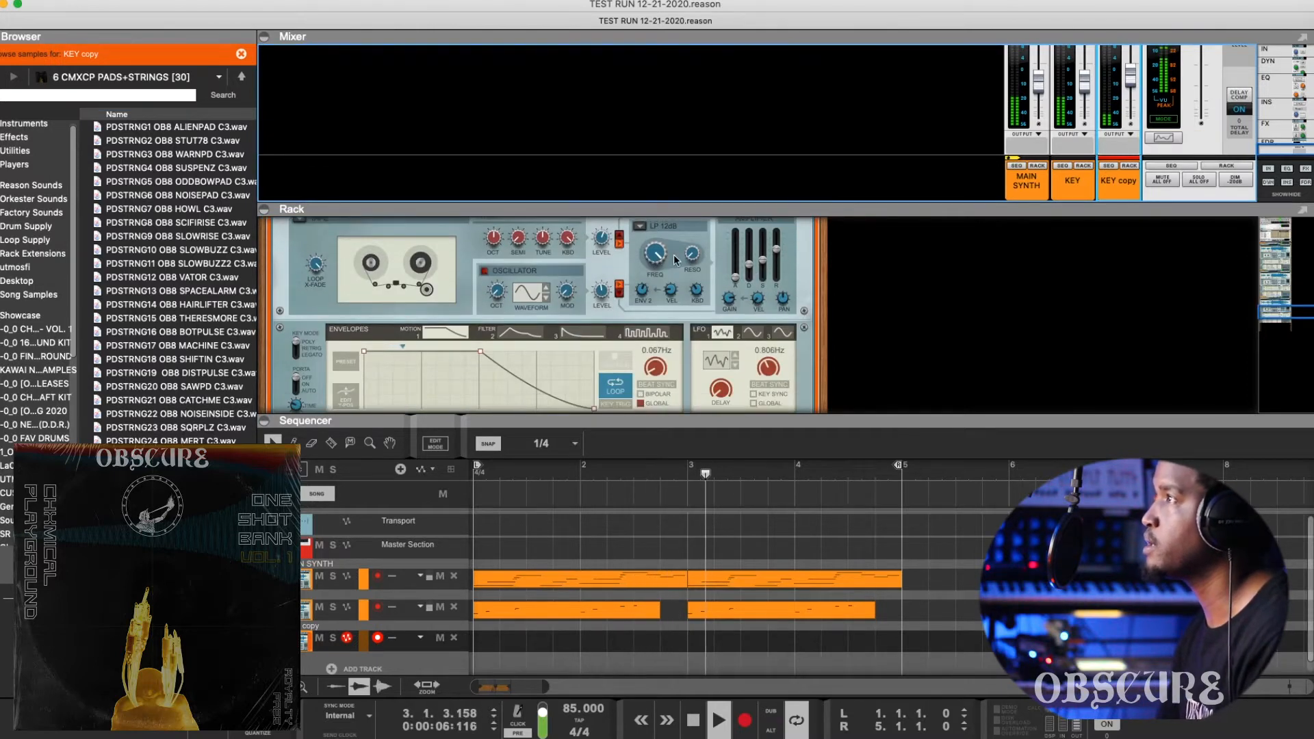
scroll(727, 355, "down", 3)
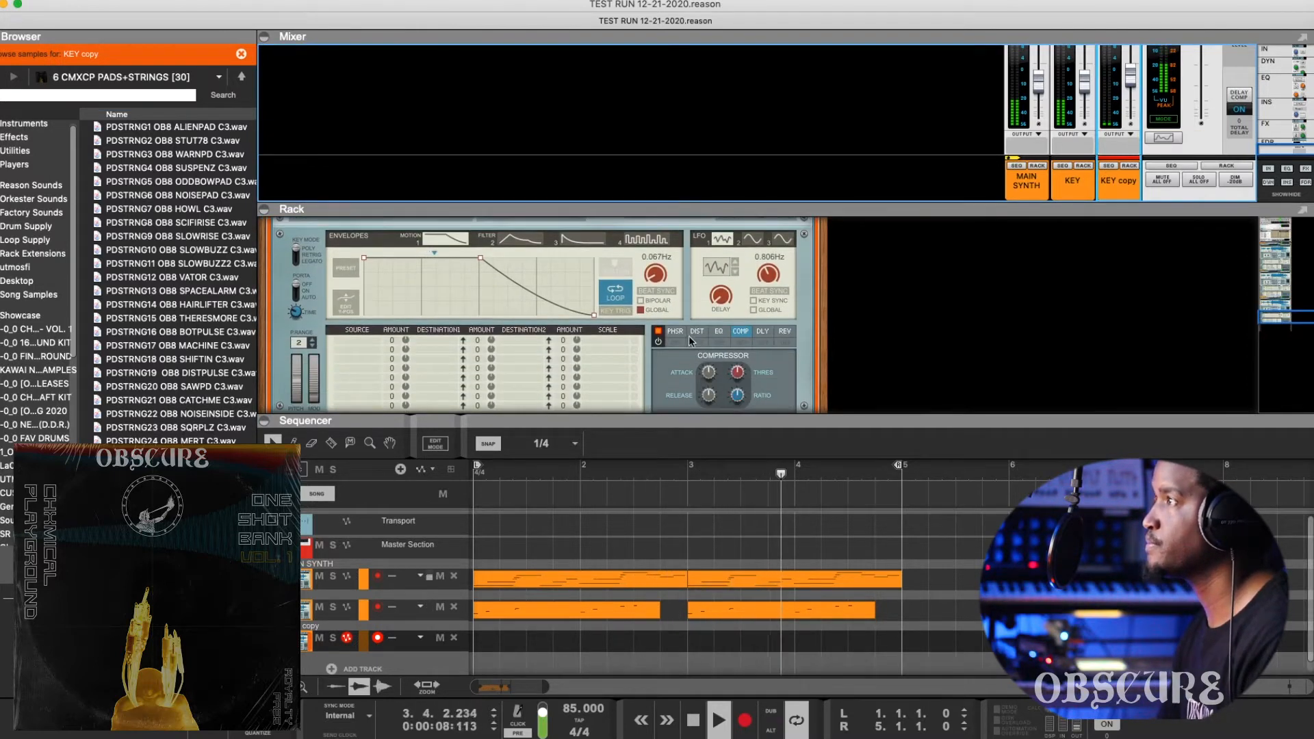
left_click(784, 332)
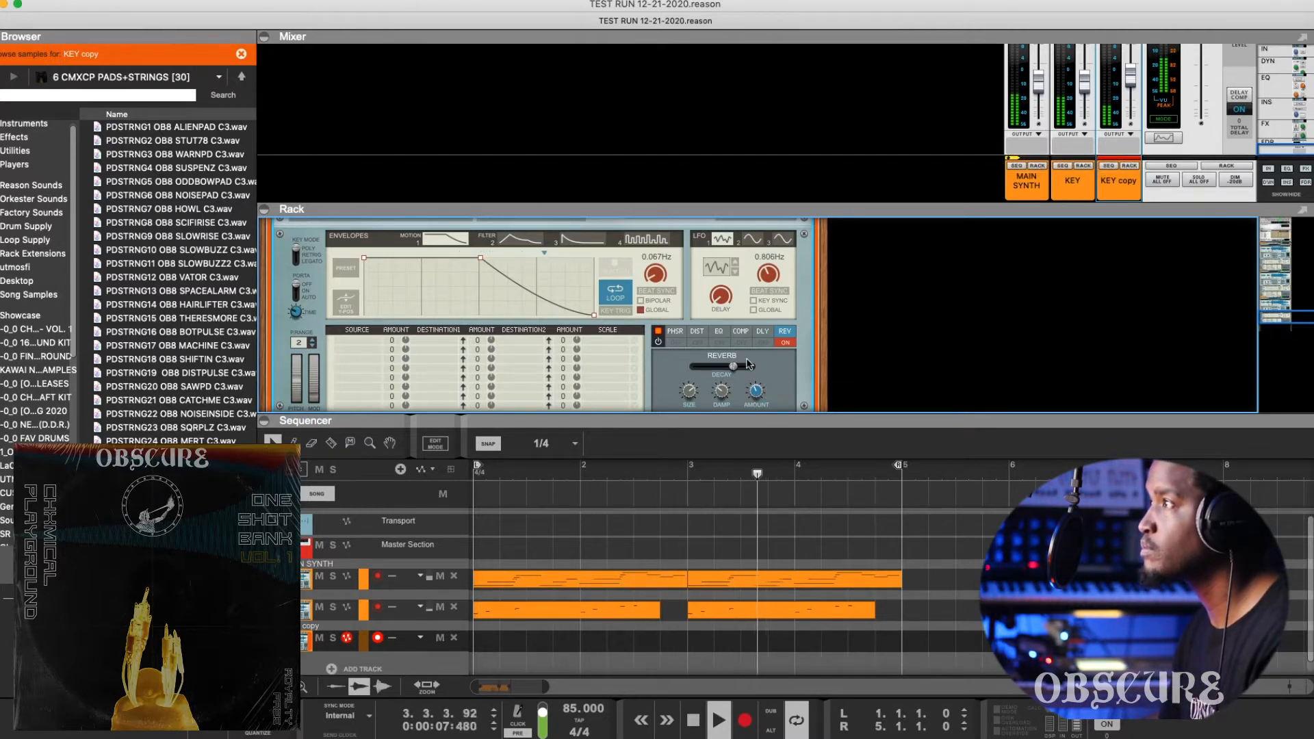
scroll(776, 289, "up", 5)
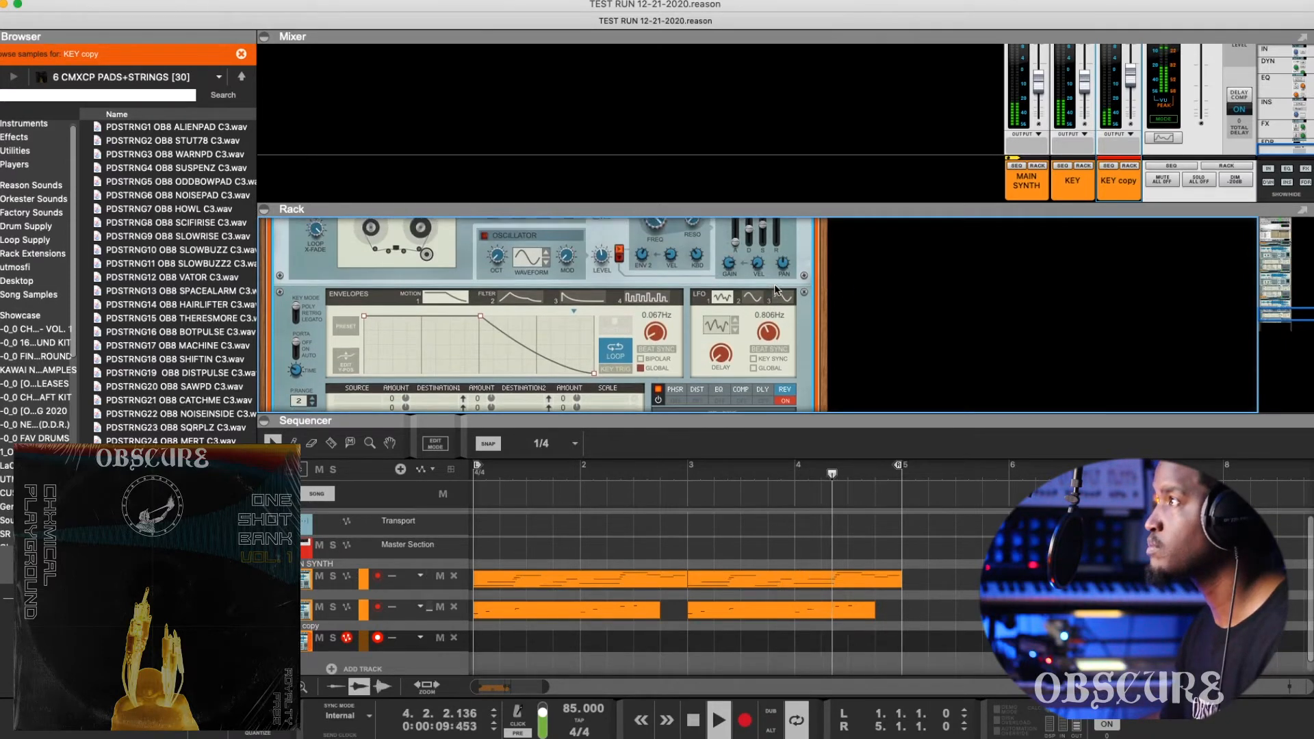
left_click_drag(778, 352, 781, 334)
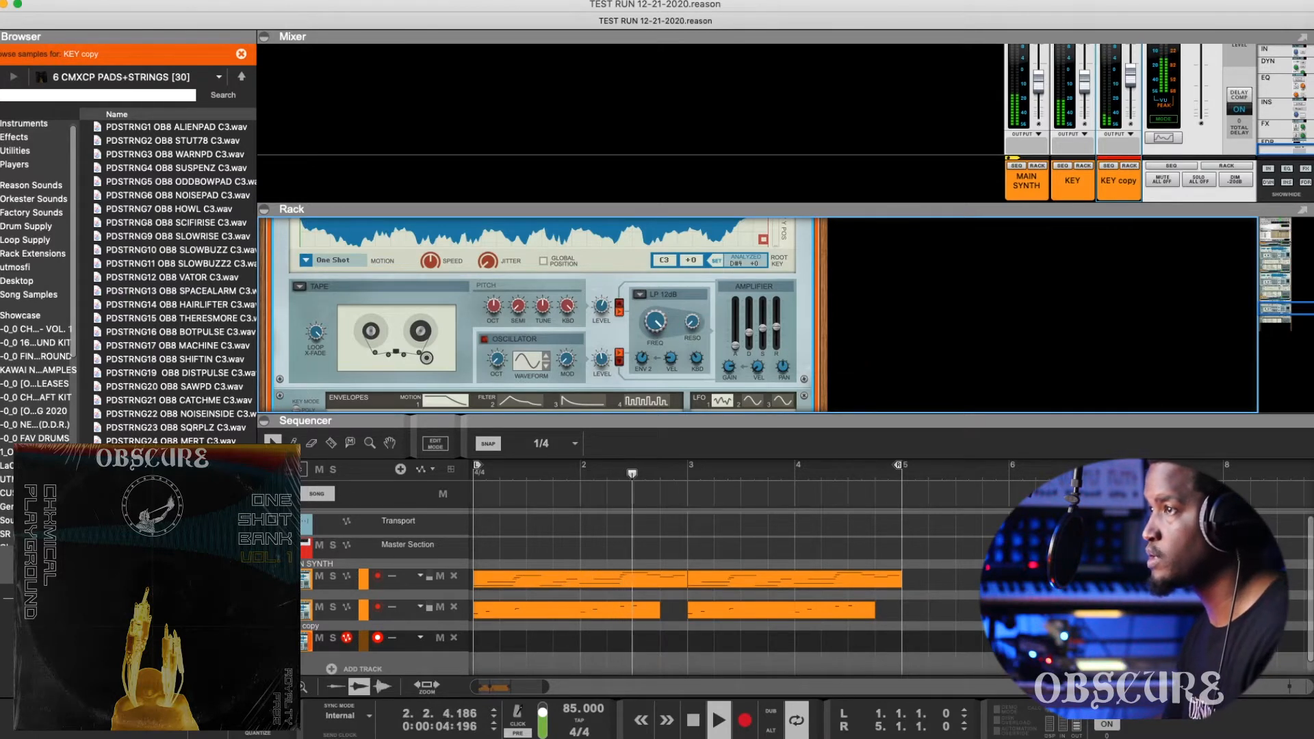
Step: Stop playback, open the loaded PDSTRNG29 sample for editing, set its root key to D#4 and save it
key("space")
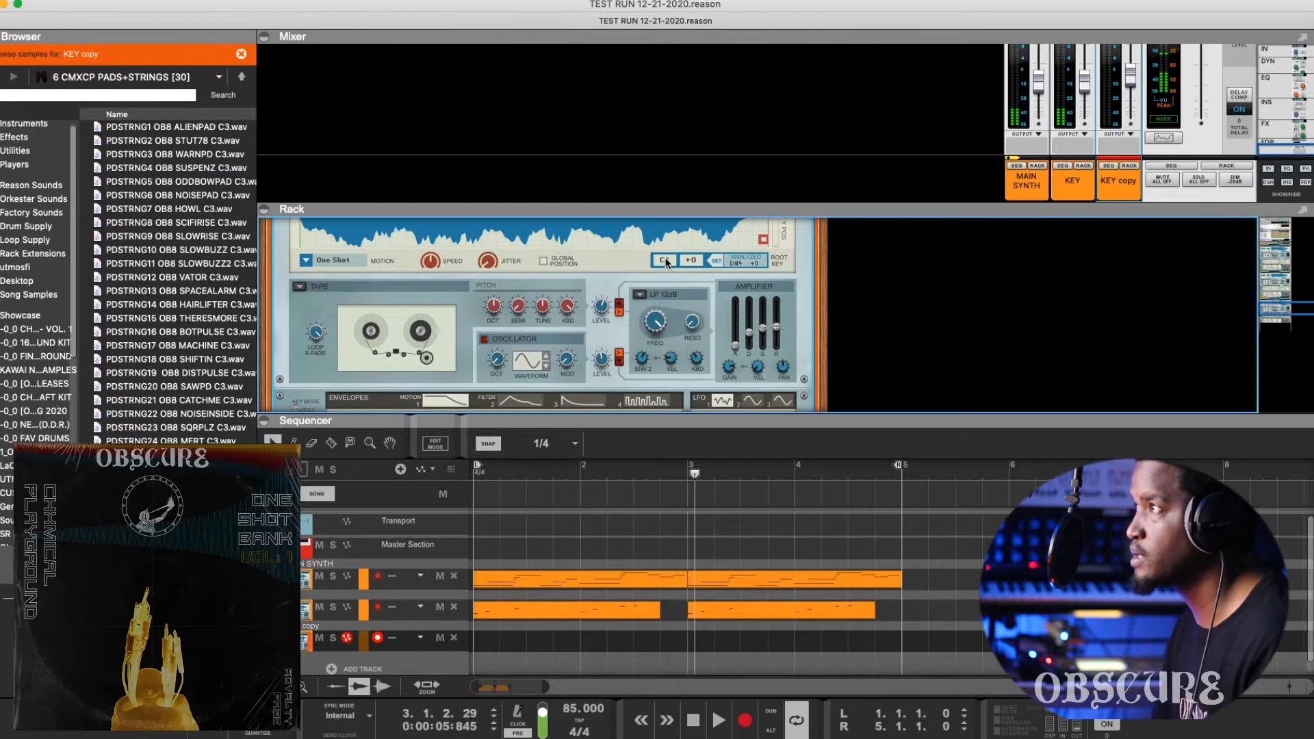
scroll(582, 281, "up", 3)
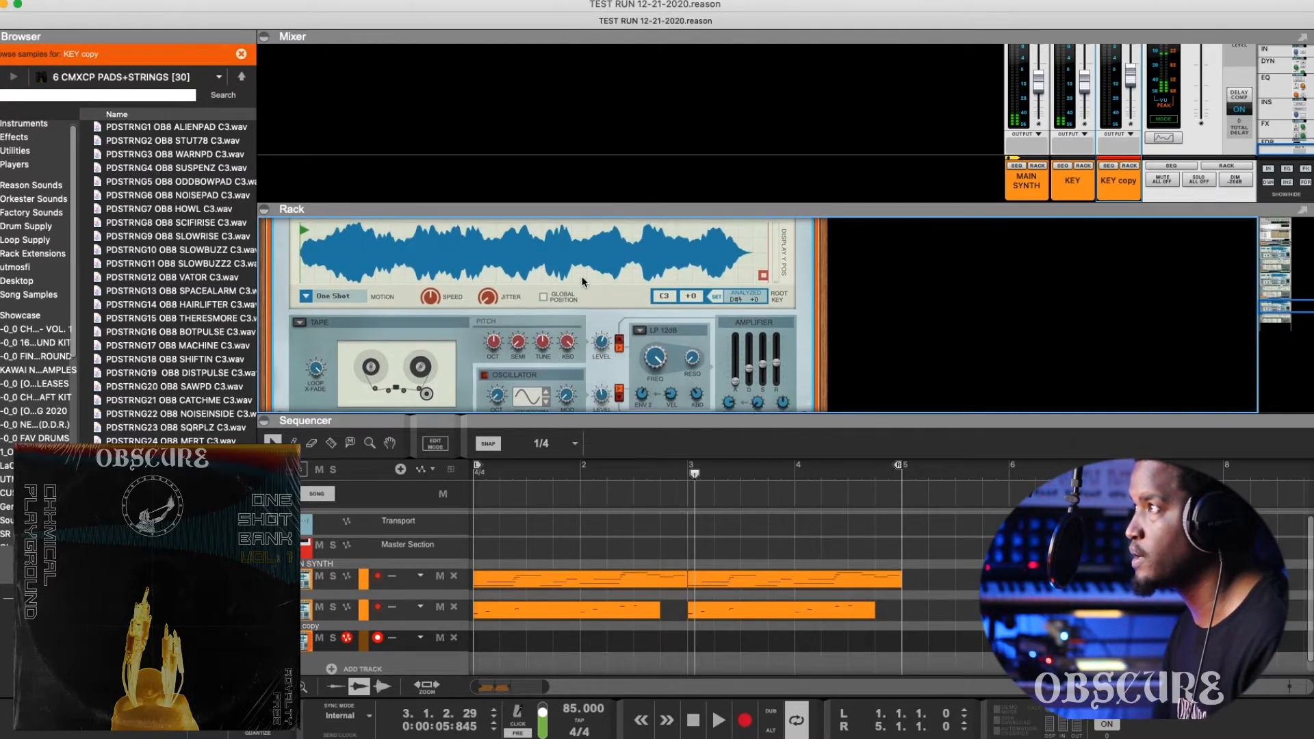
left_click(454, 242)
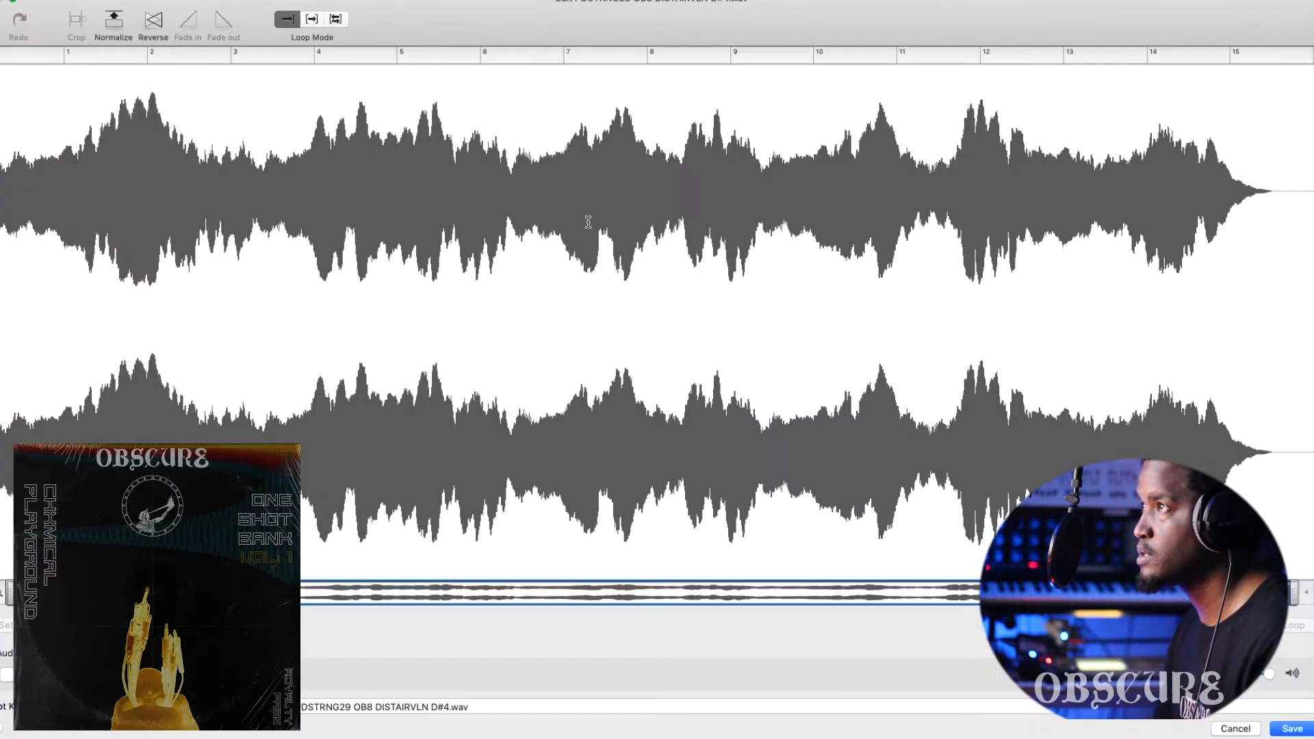
double_click(516, 10)
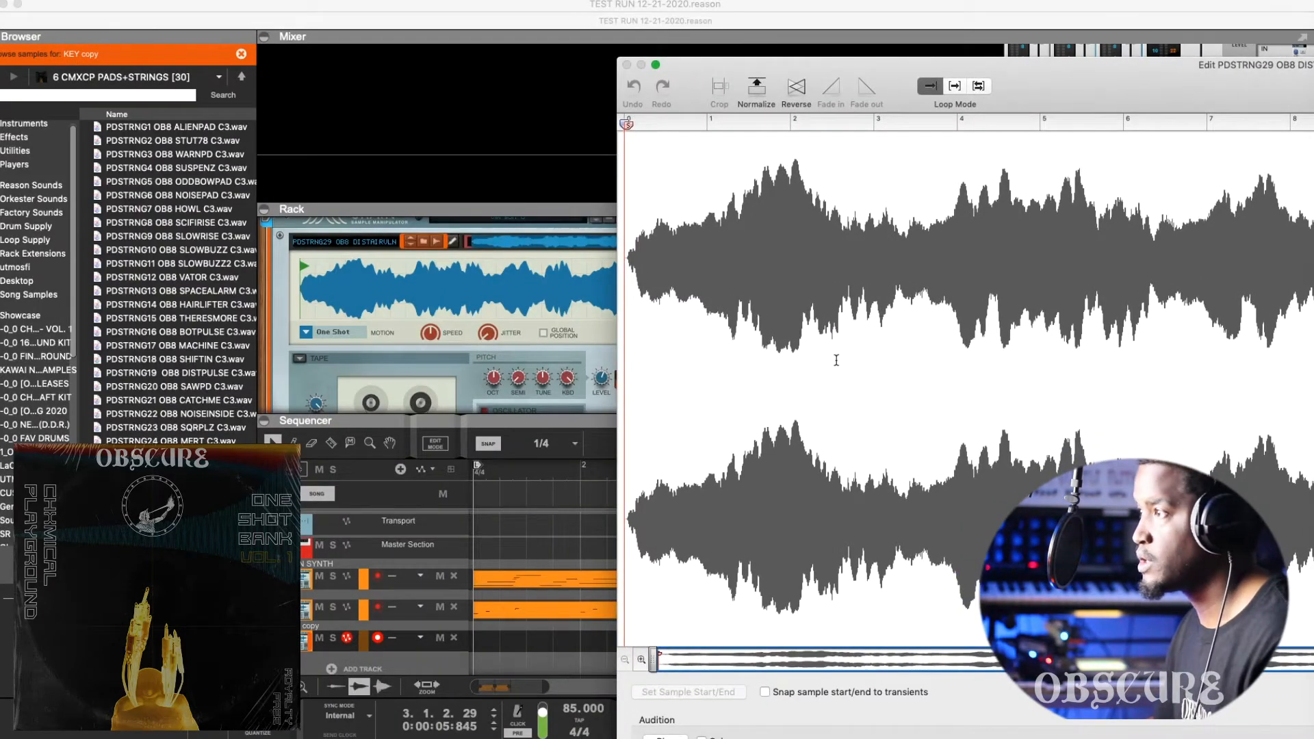
left_click_drag(876, 64, 878, 0)
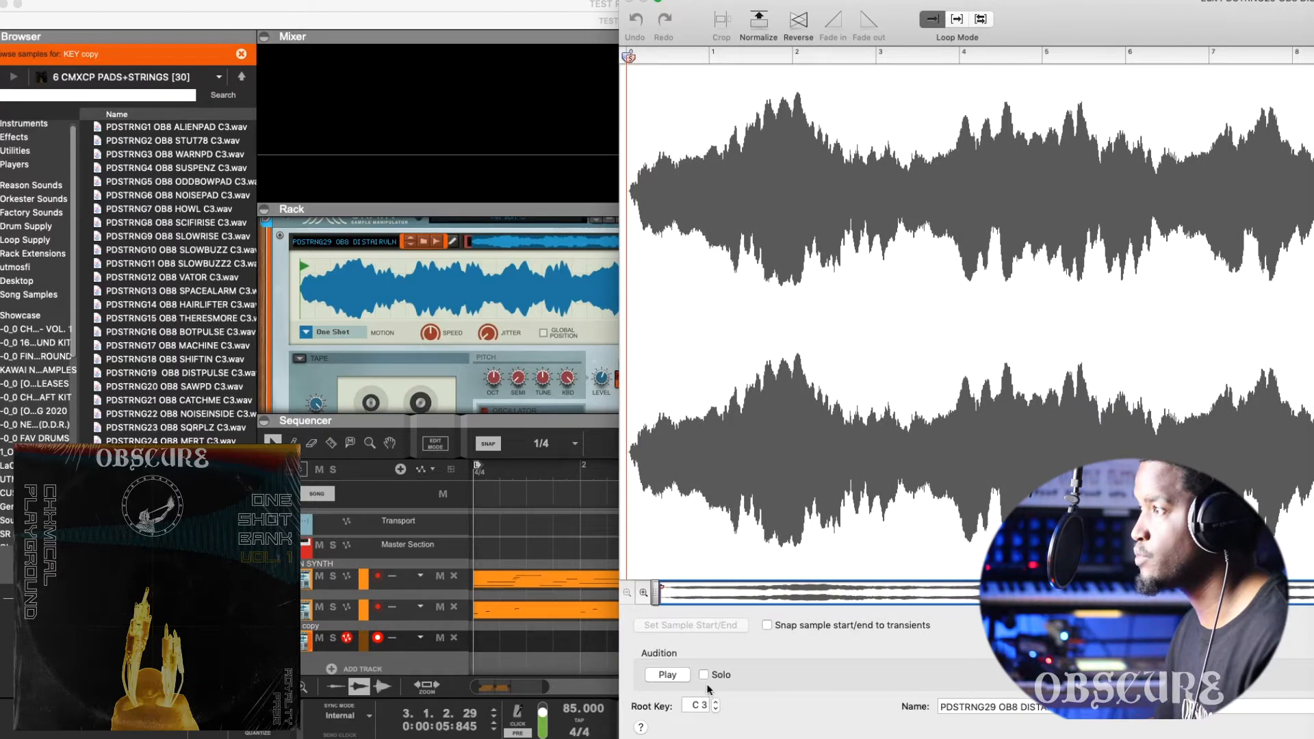
left_click(716, 702)
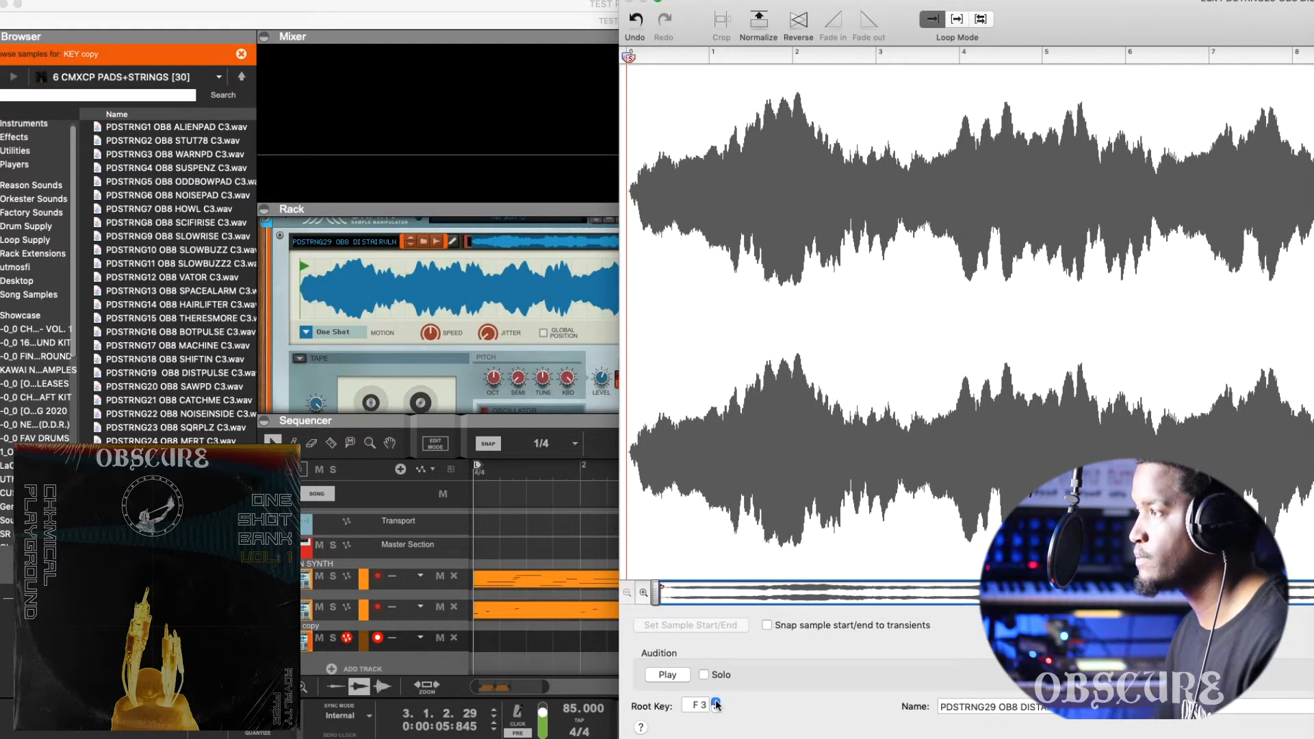
left_click(716, 702)
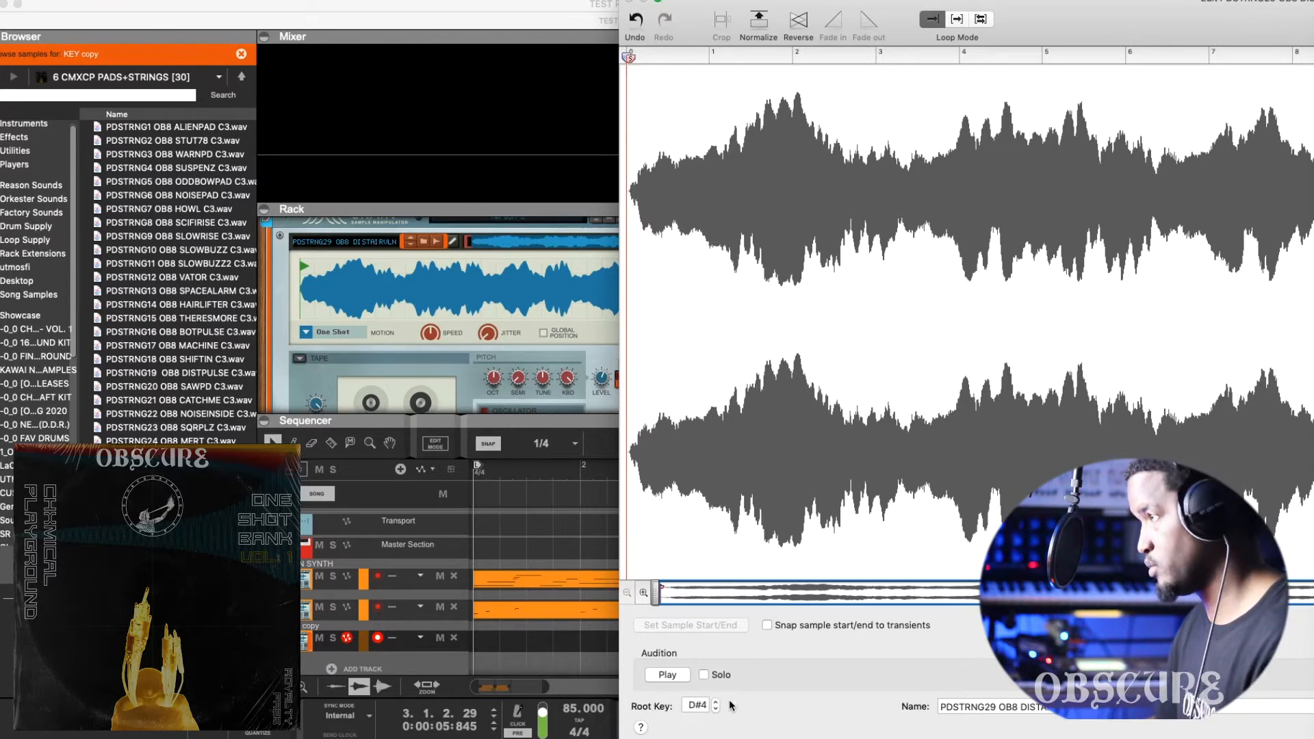
left_click_drag(806, 12, 329, 31)
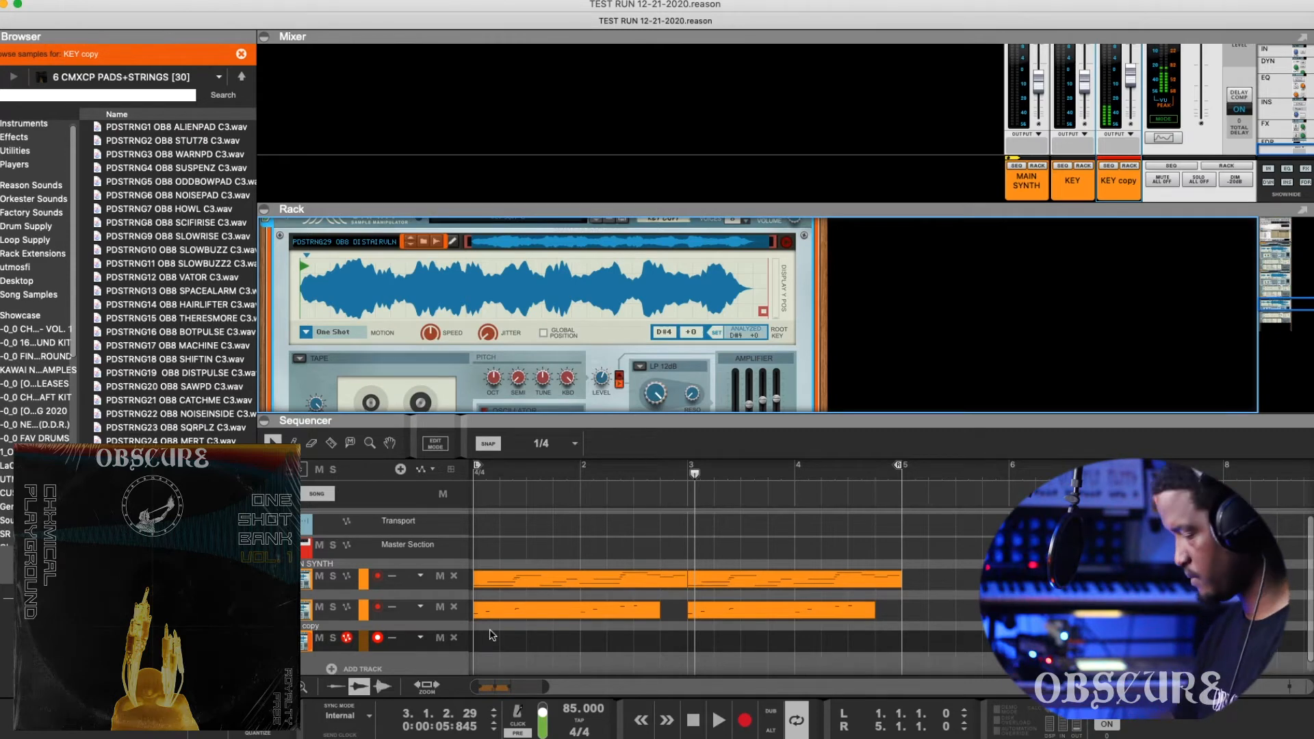
Step: Play the loop to audition the pad sample and set the KEY copy channel level to -0.72 dB
key("space")
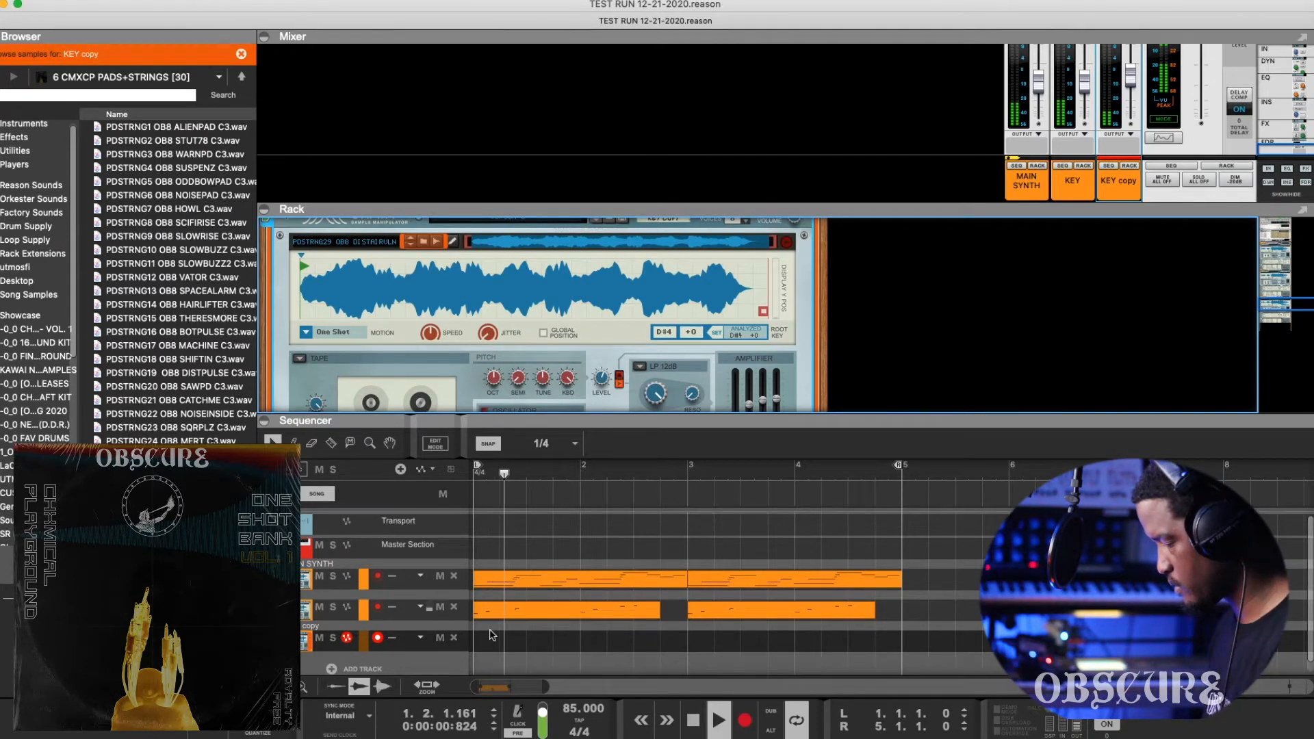
left_click(1133, 74)
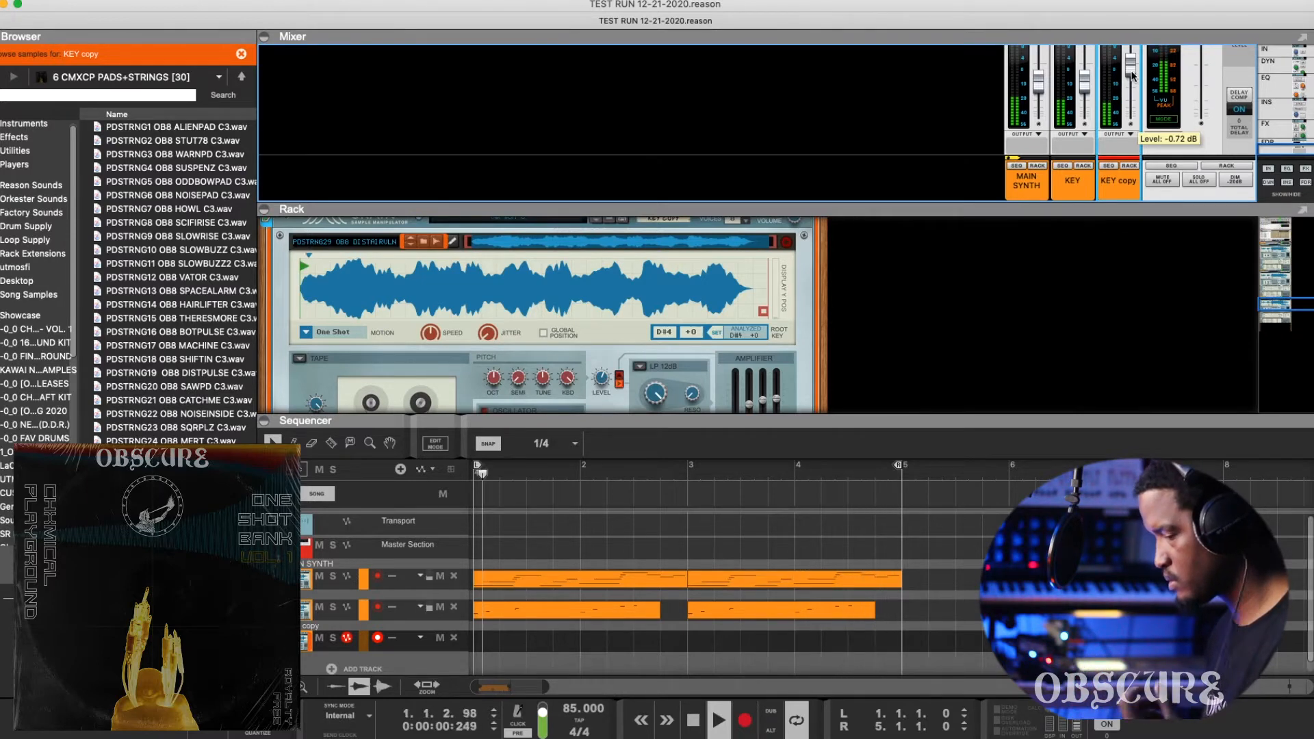
Step: Record a two-bar pad clip on the KEY copy track from bar 1, place a copy at 3.1.1.0 and play the loop
key("space")
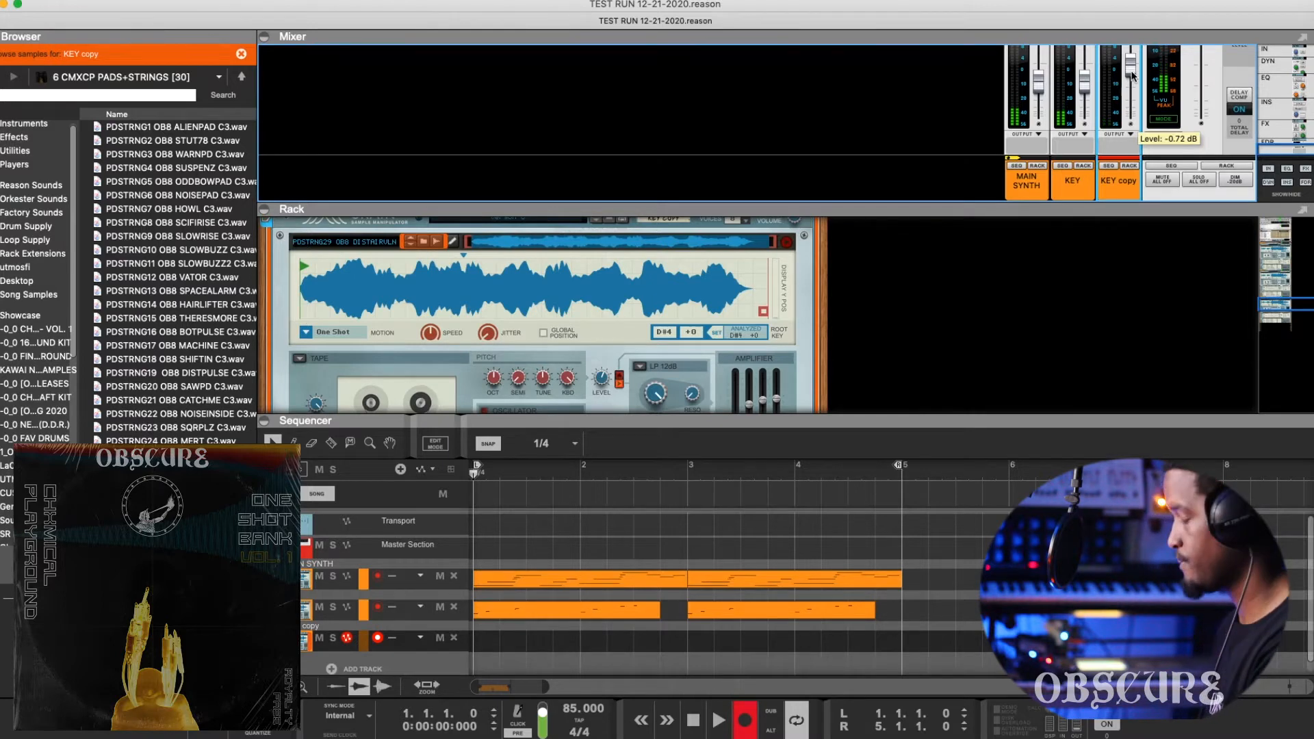
key("space")
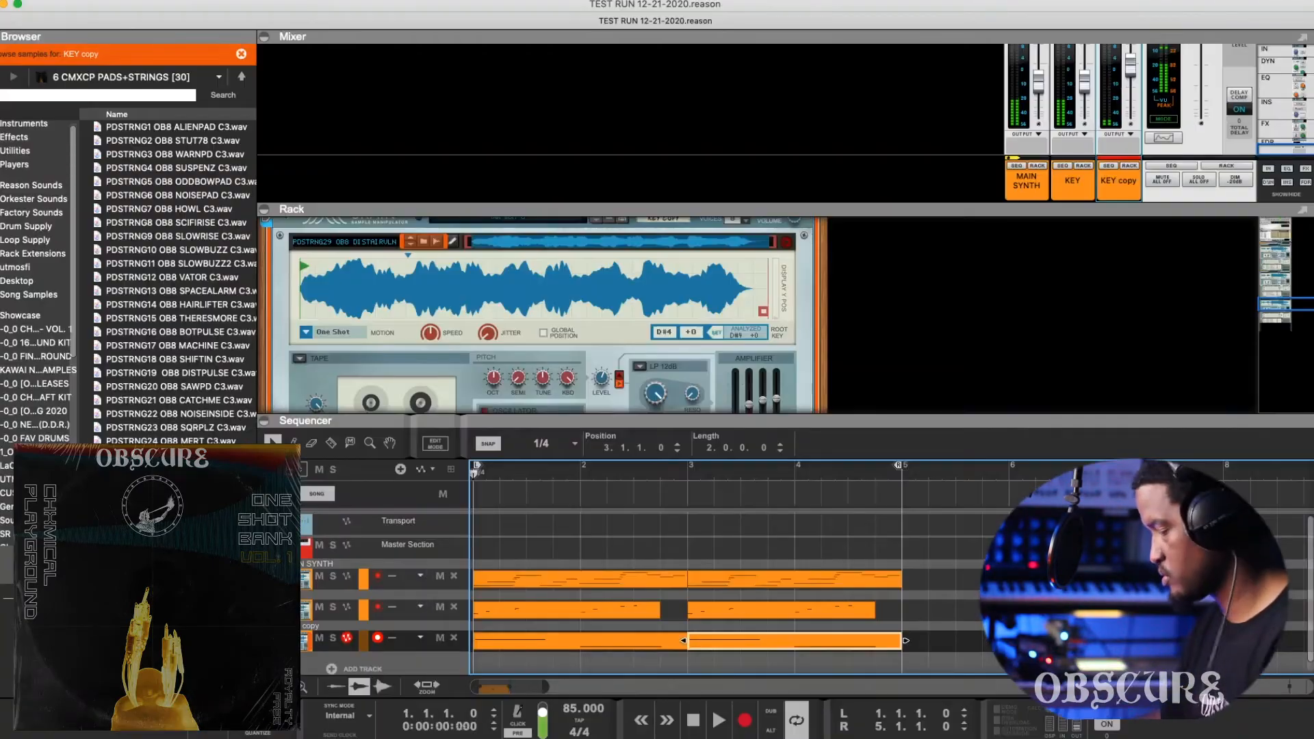
key("space")
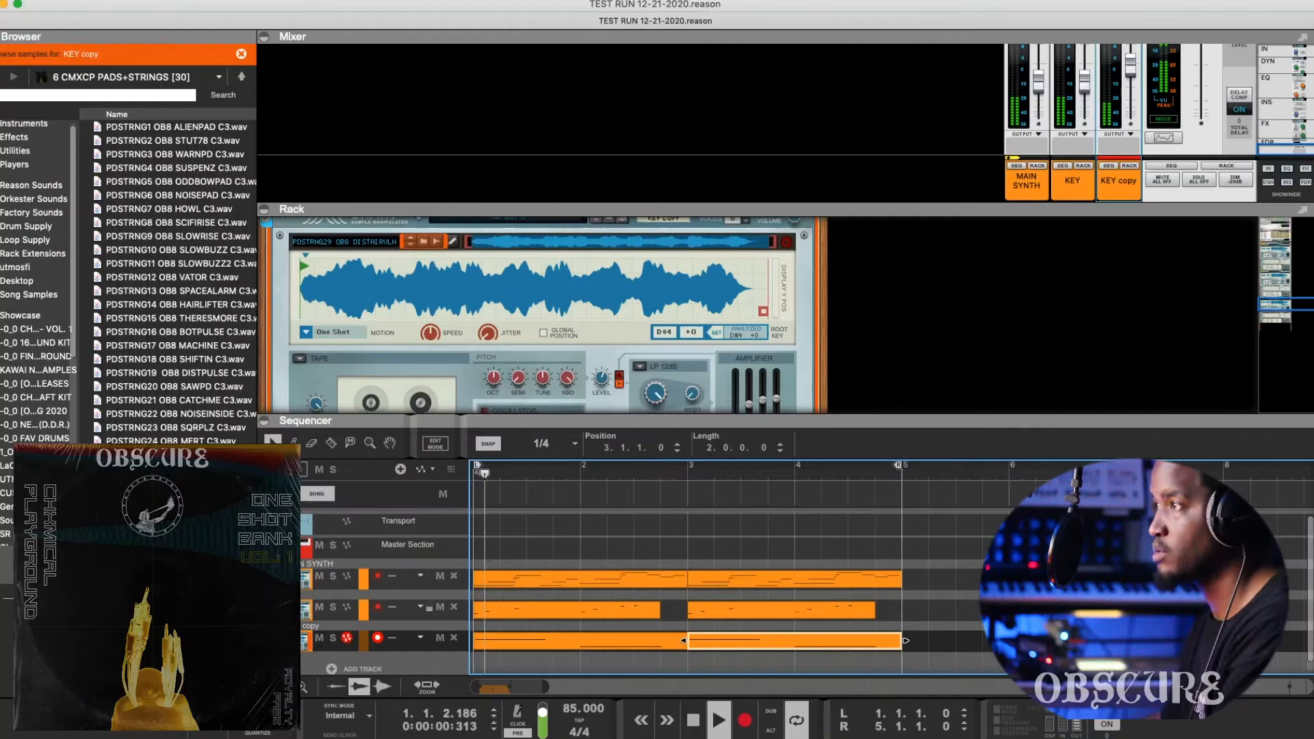
scroll(595, 638, "up", 5)
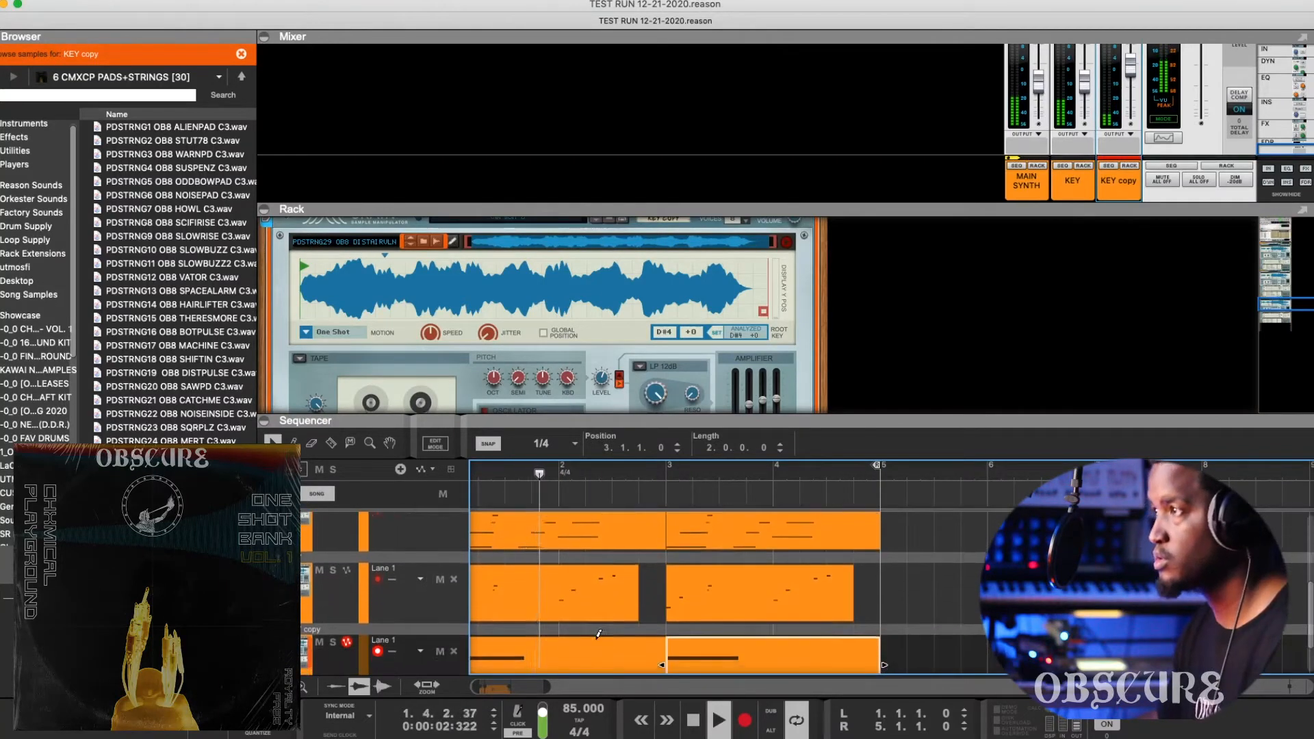
scroll(595, 637, "down", 3)
scroll(596, 637, "down", 3)
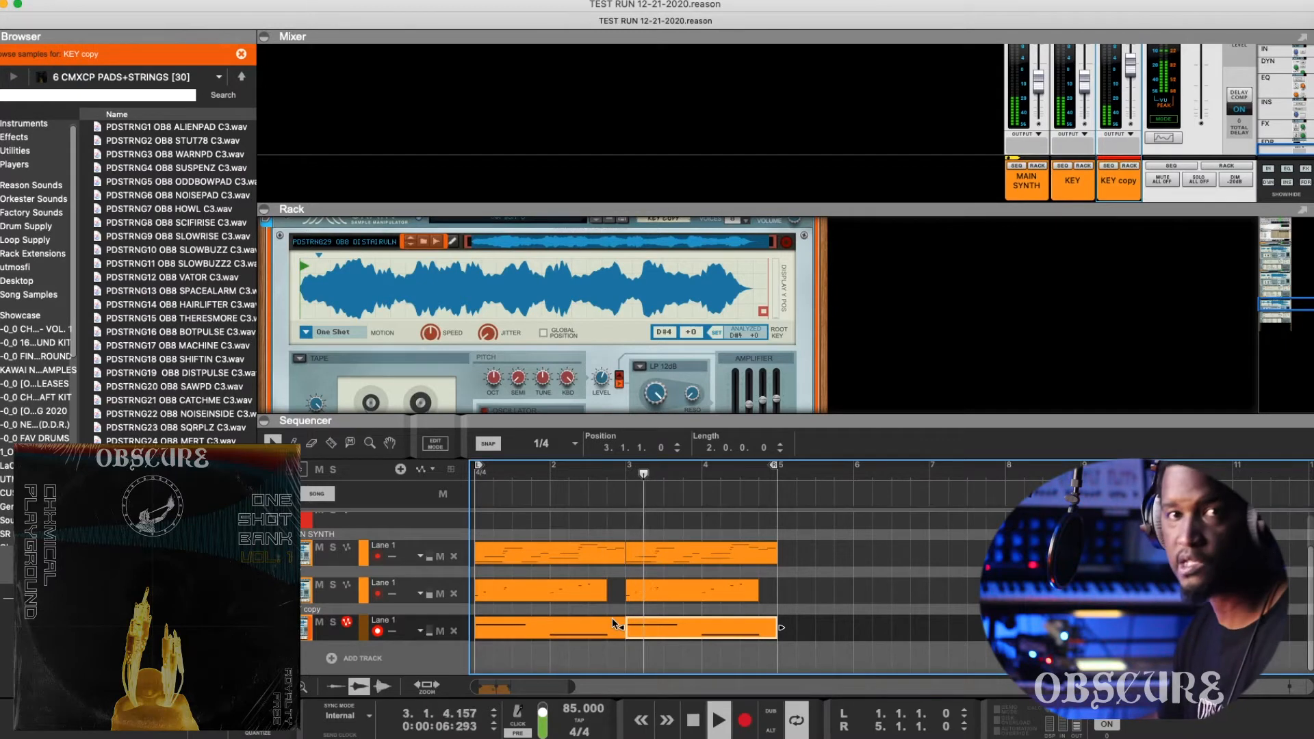
left_click(908, 606)
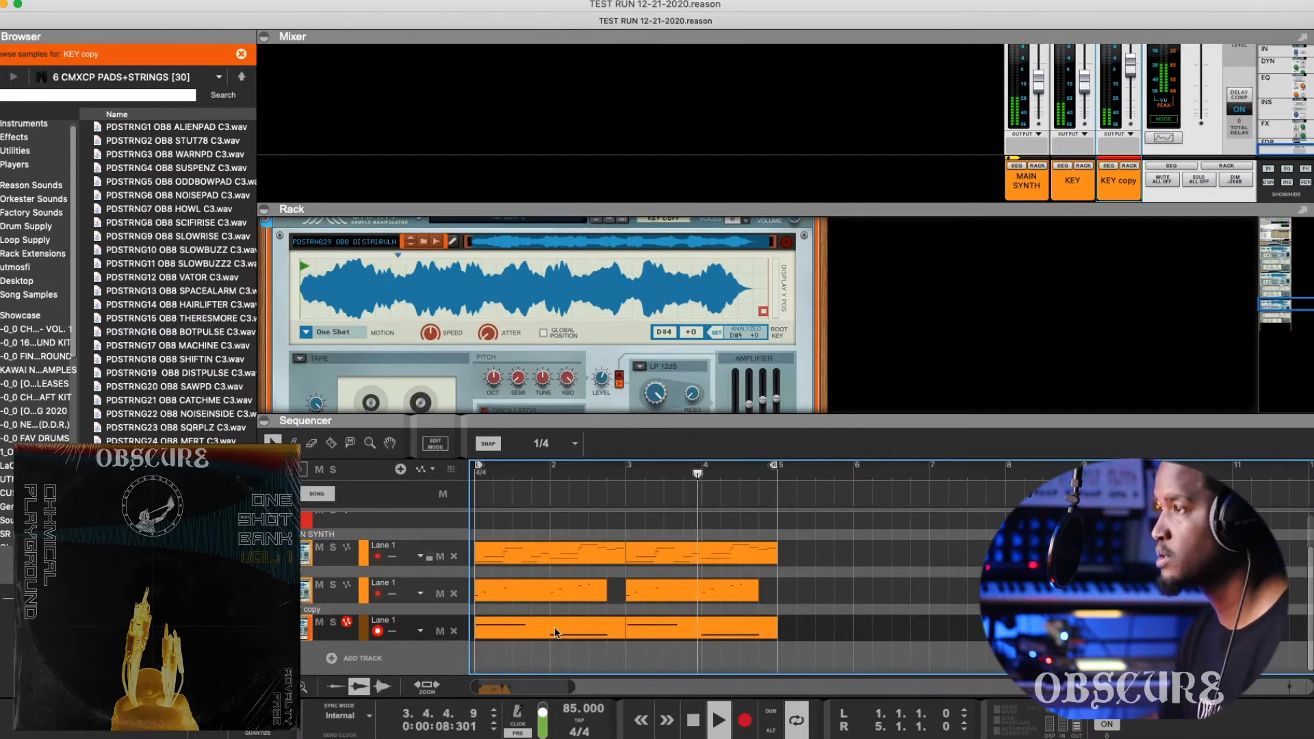
Step: Duplicate the KEY copy track and delete the copied clips from the new track
left_click(325, 636)
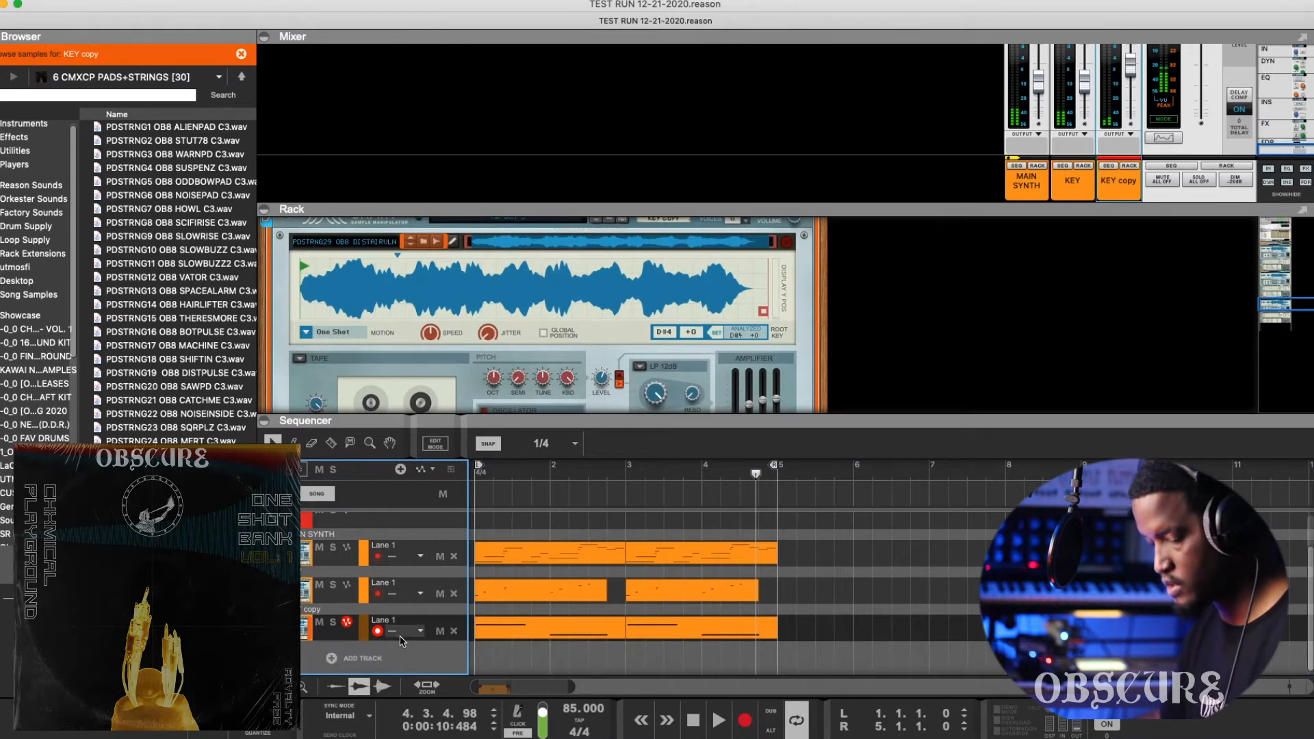
key("super+d")
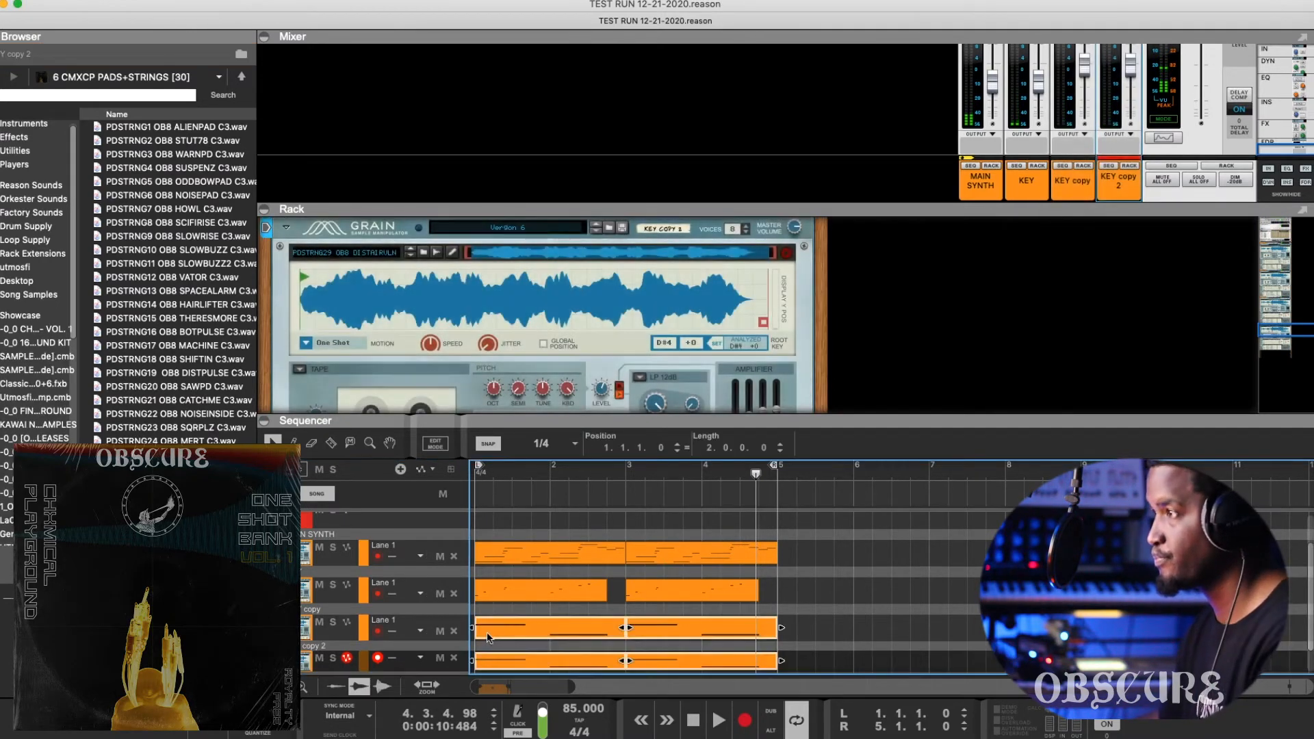
left_click_drag(934, 665, 640, 646)
key("Delete")
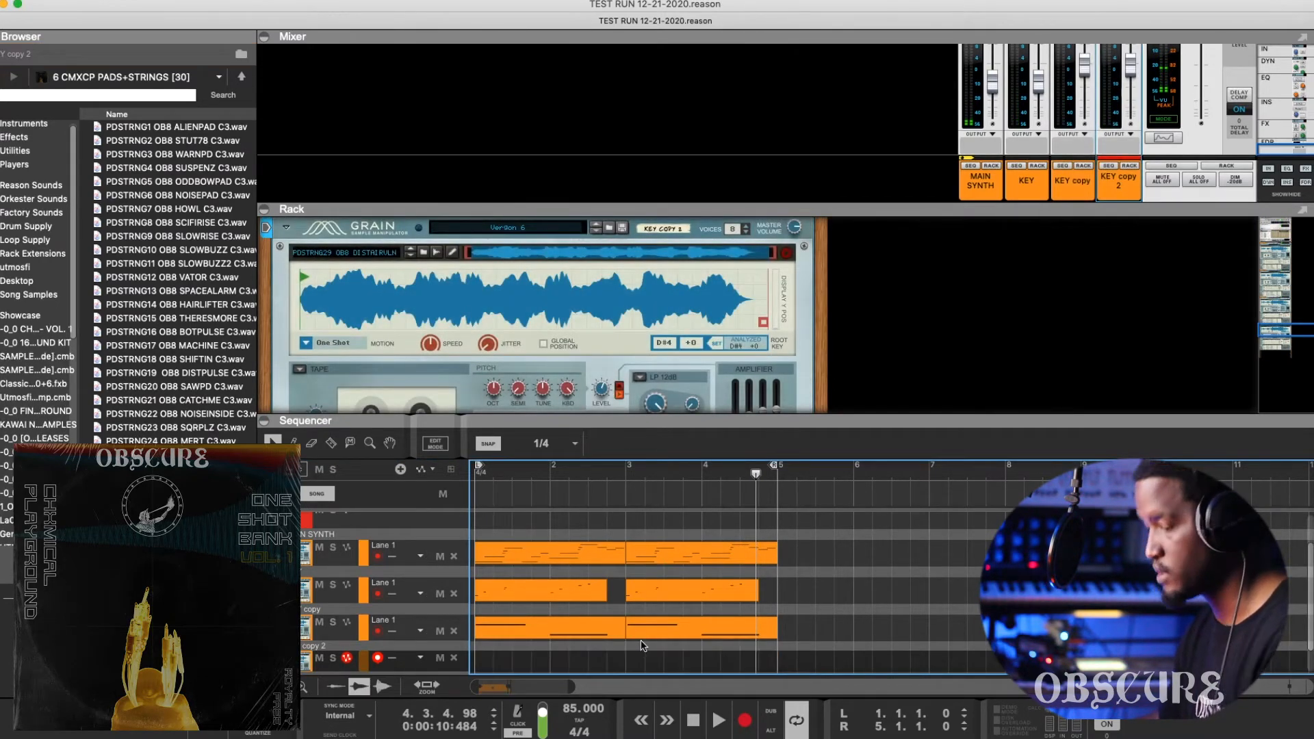
Step: Examine the notes of the first pad clip on the KEY copy track, close it and play the loop
left_click(587, 638)
double_click(594, 630)
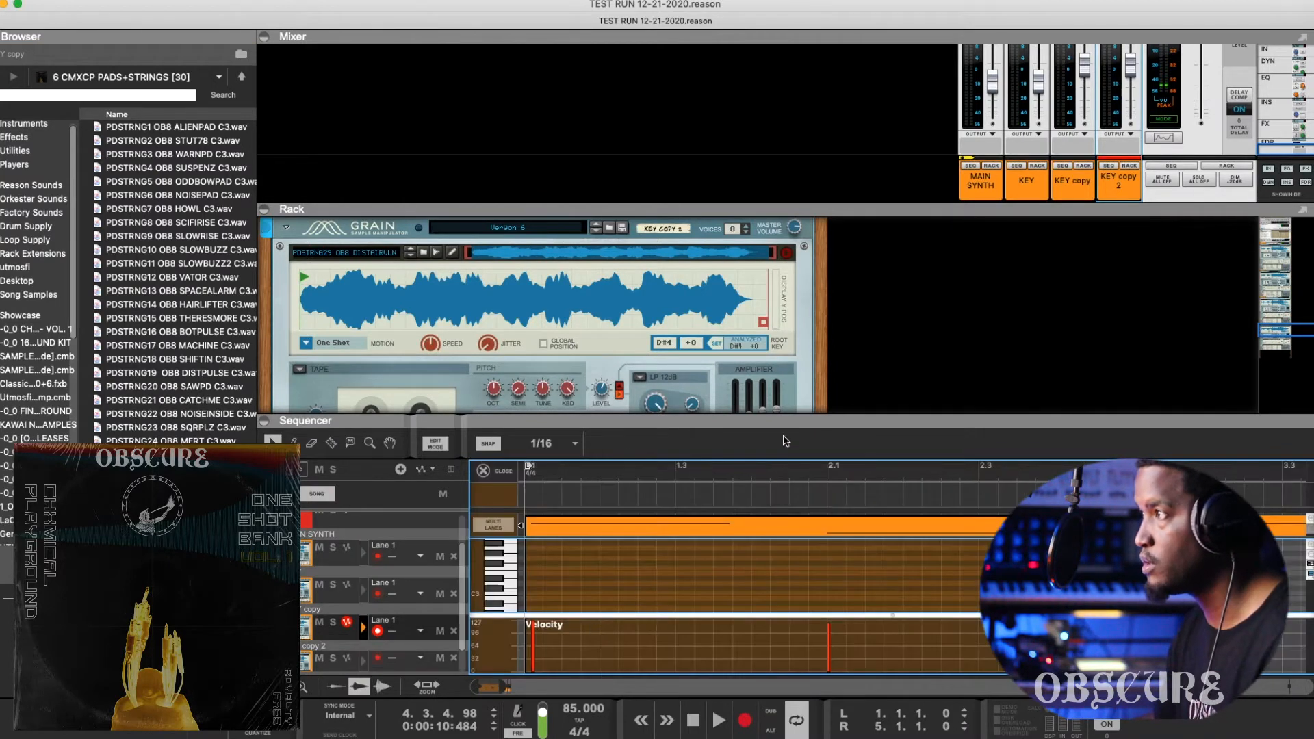
key("F6")
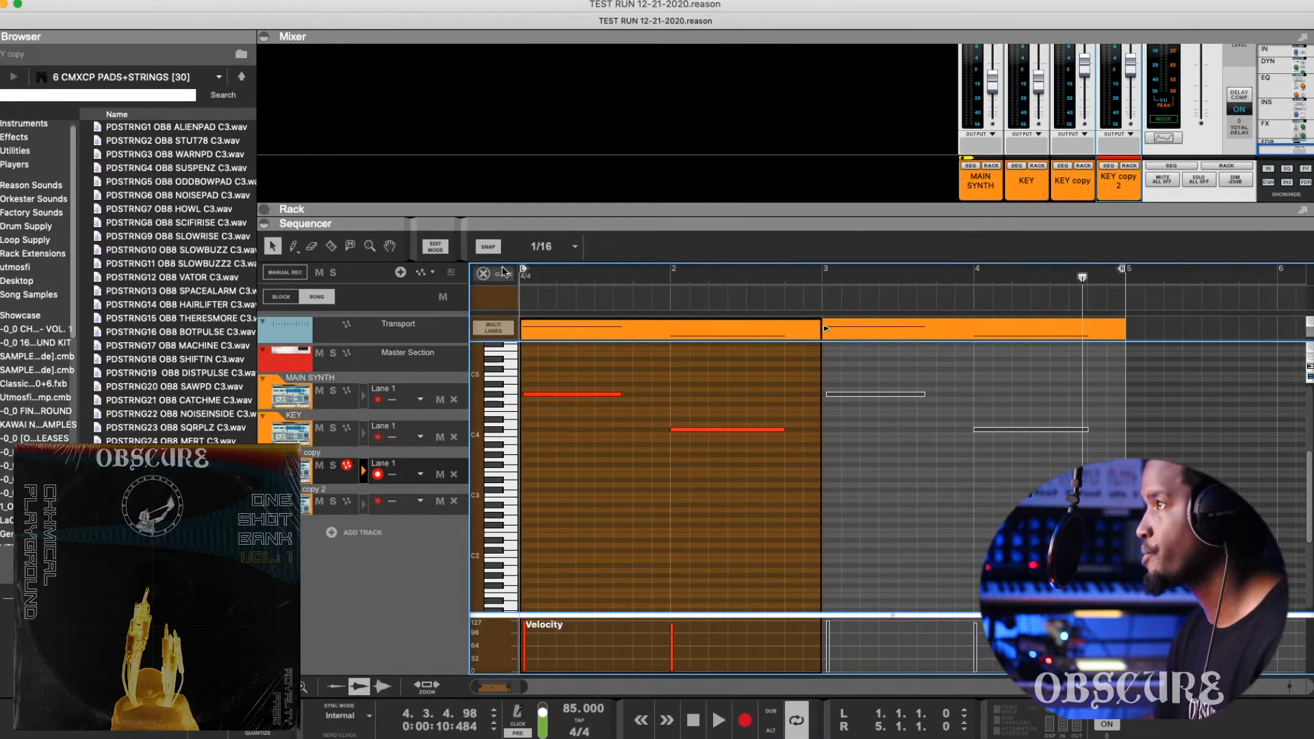
left_click(490, 274)
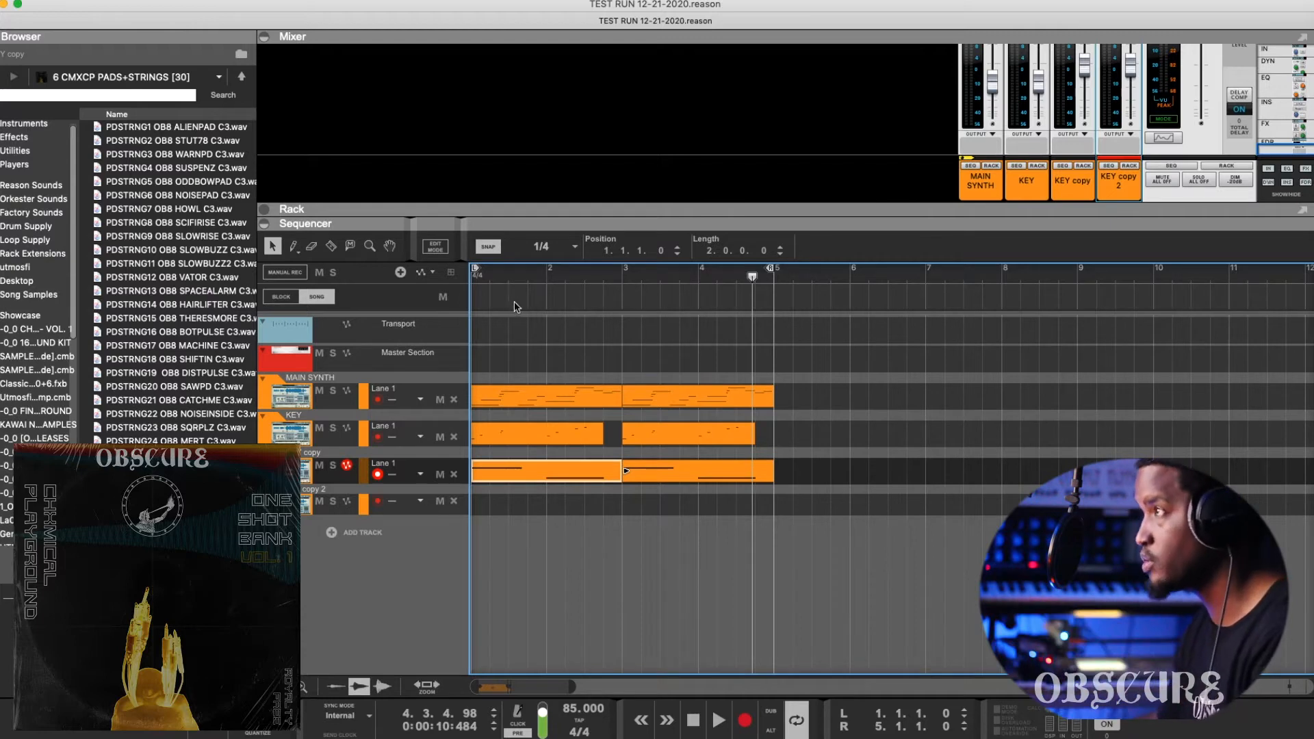
key("space")
key("space")
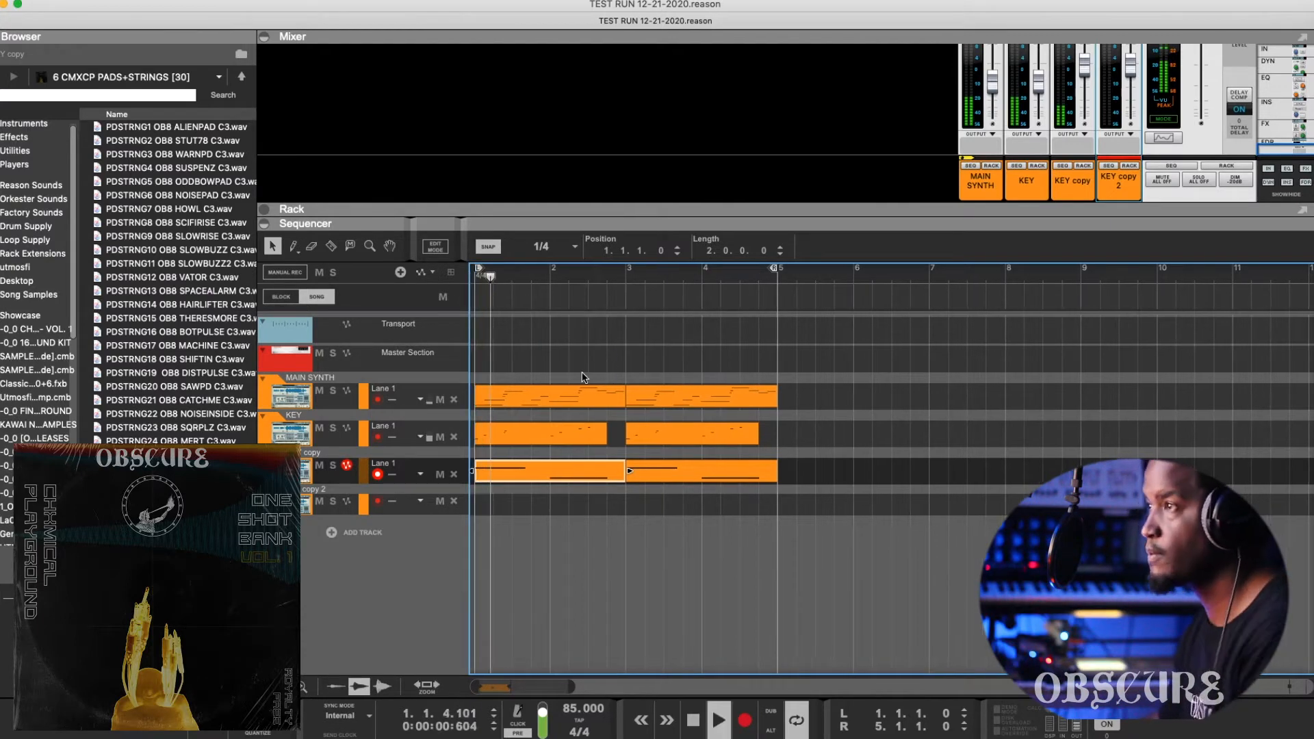
Step: Rename the KEY copy 2 track as BASS
double_click(311, 497)
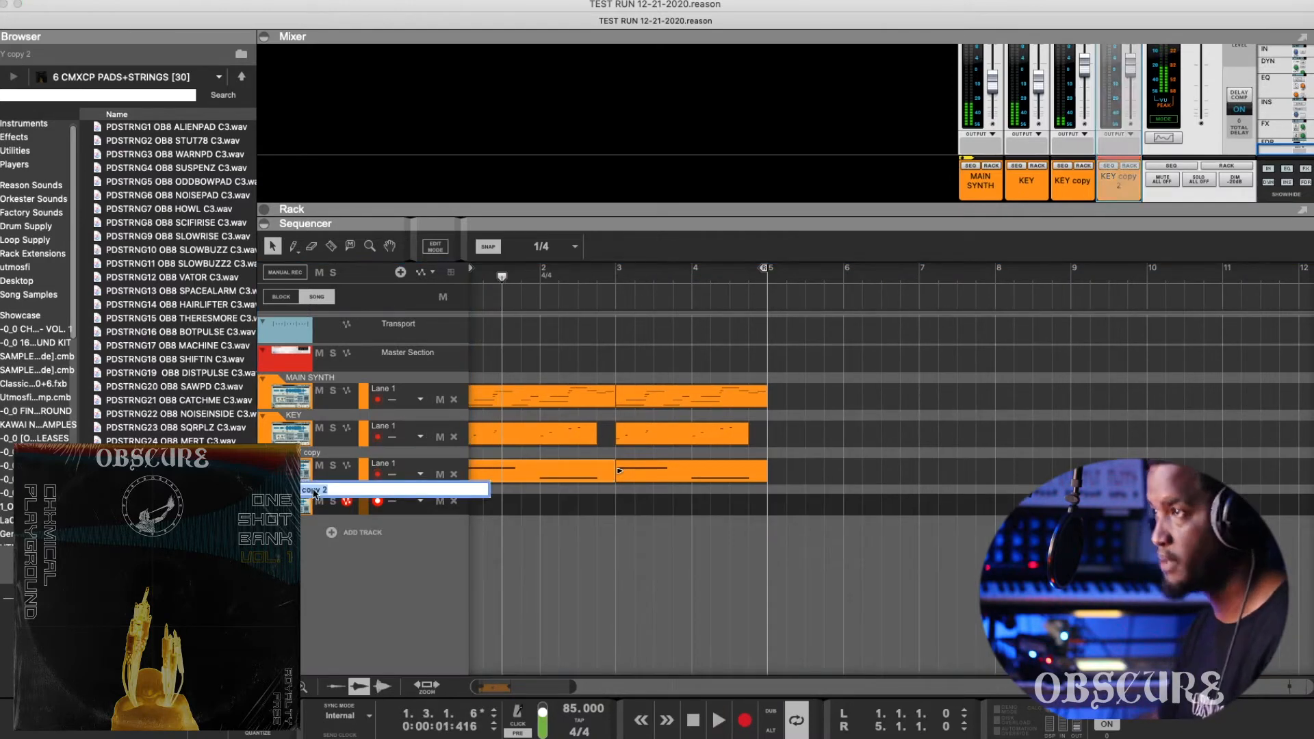
type("BASS")
key("Return")
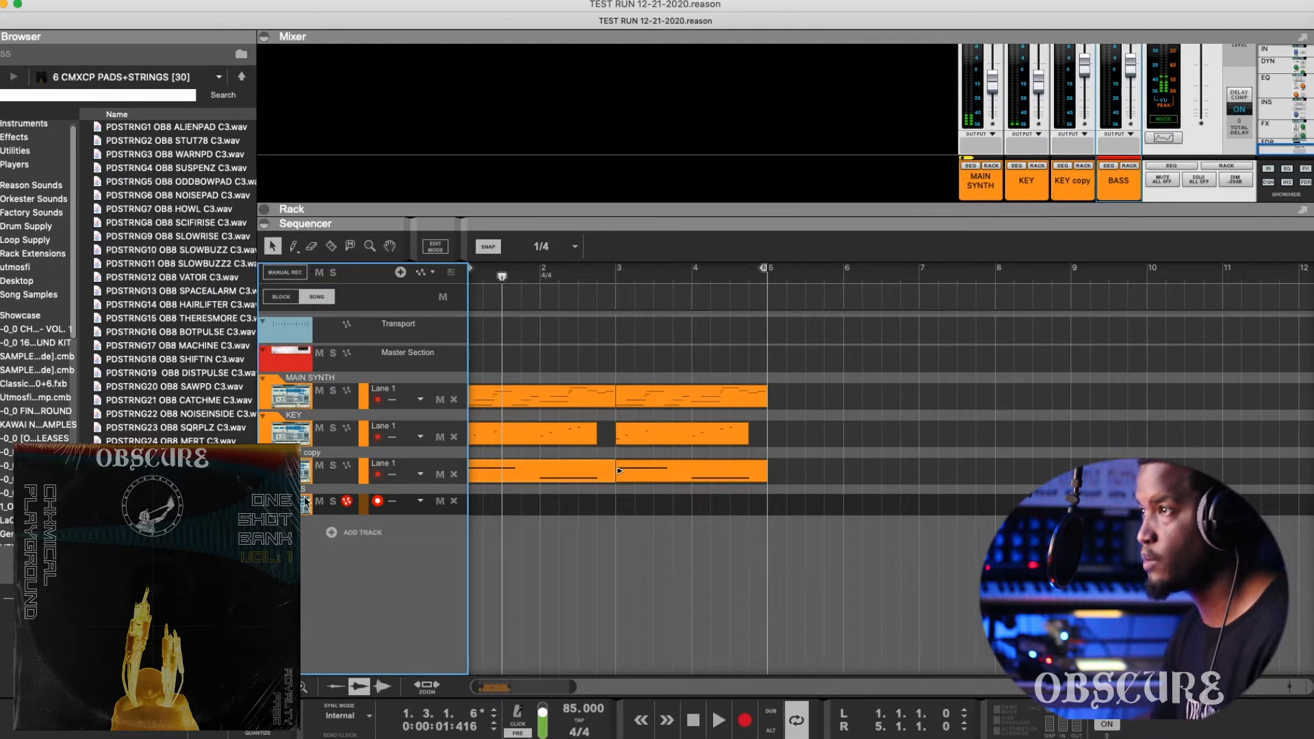
Step: Open the 1 CMXCP BASS folder of the Chxmical Playground bank and browse its samples
left_click(241, 78)
left_click(159, 129)
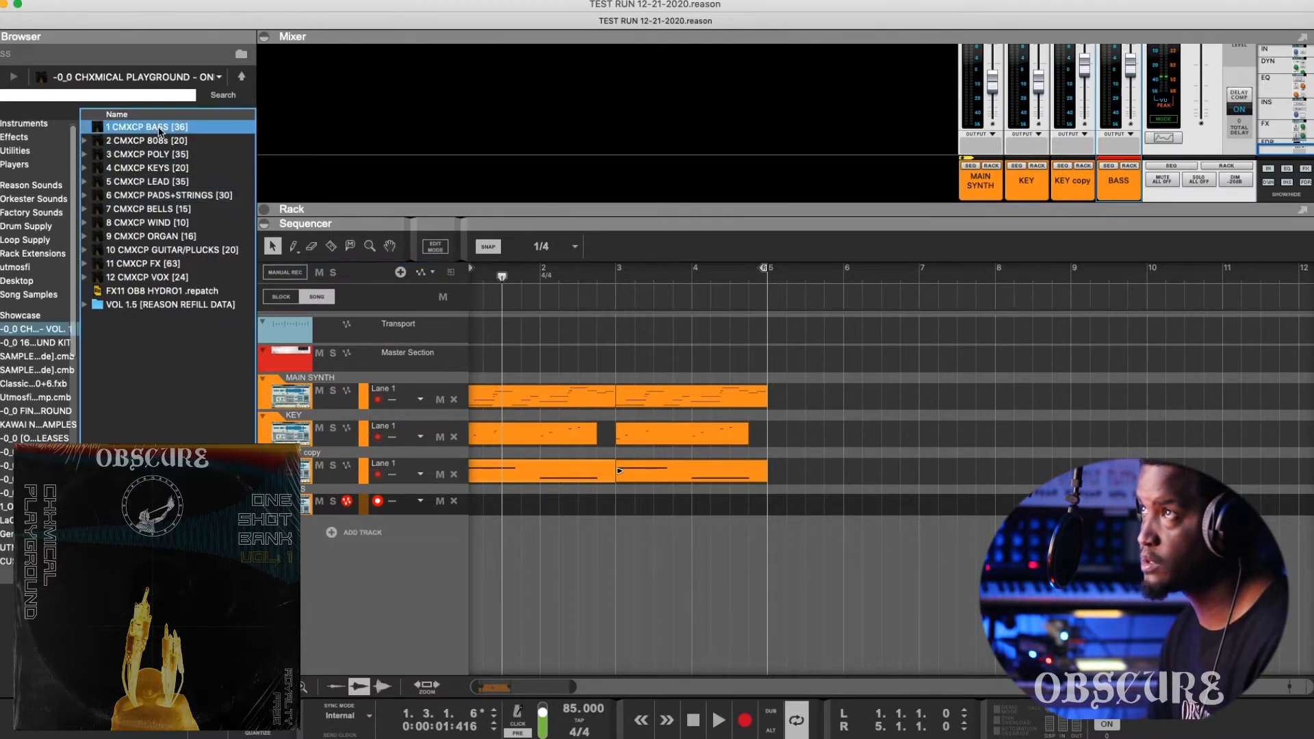
double_click(159, 128)
left_click(169, 178)
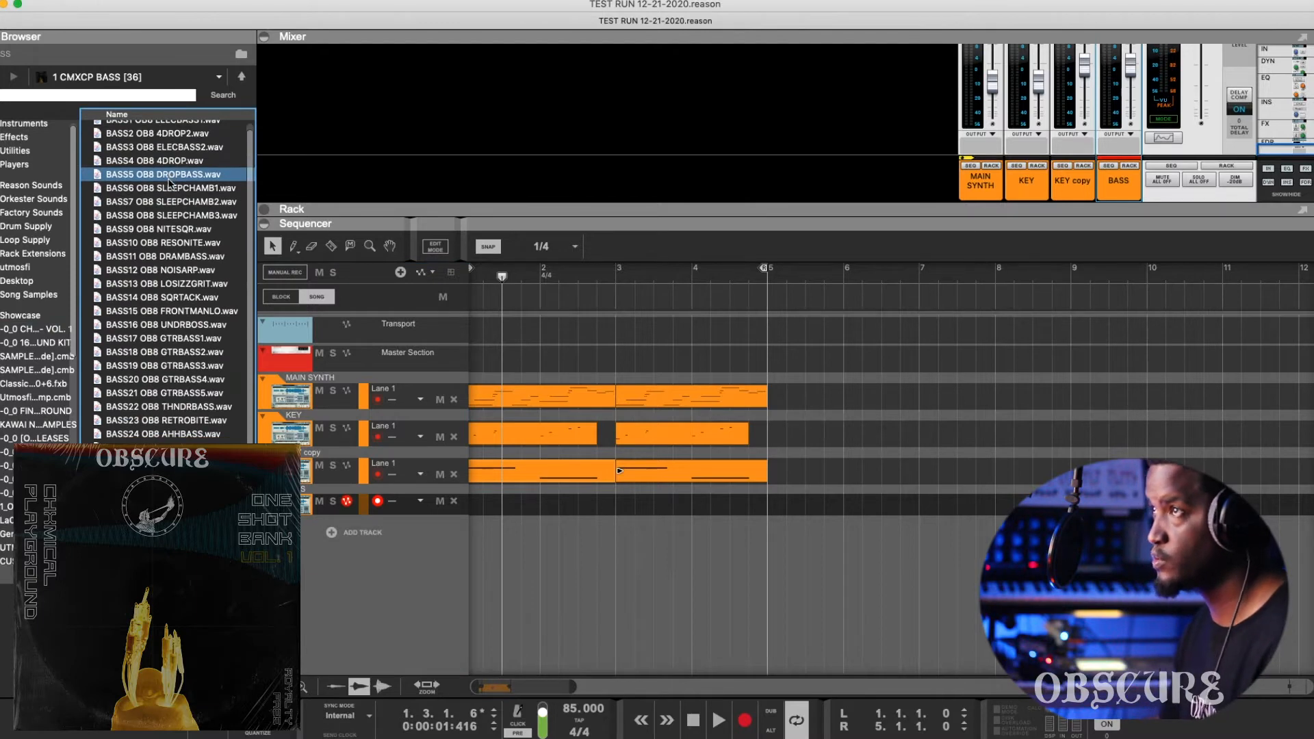
scroll(169, 181, "up", 1)
left_click(192, 168)
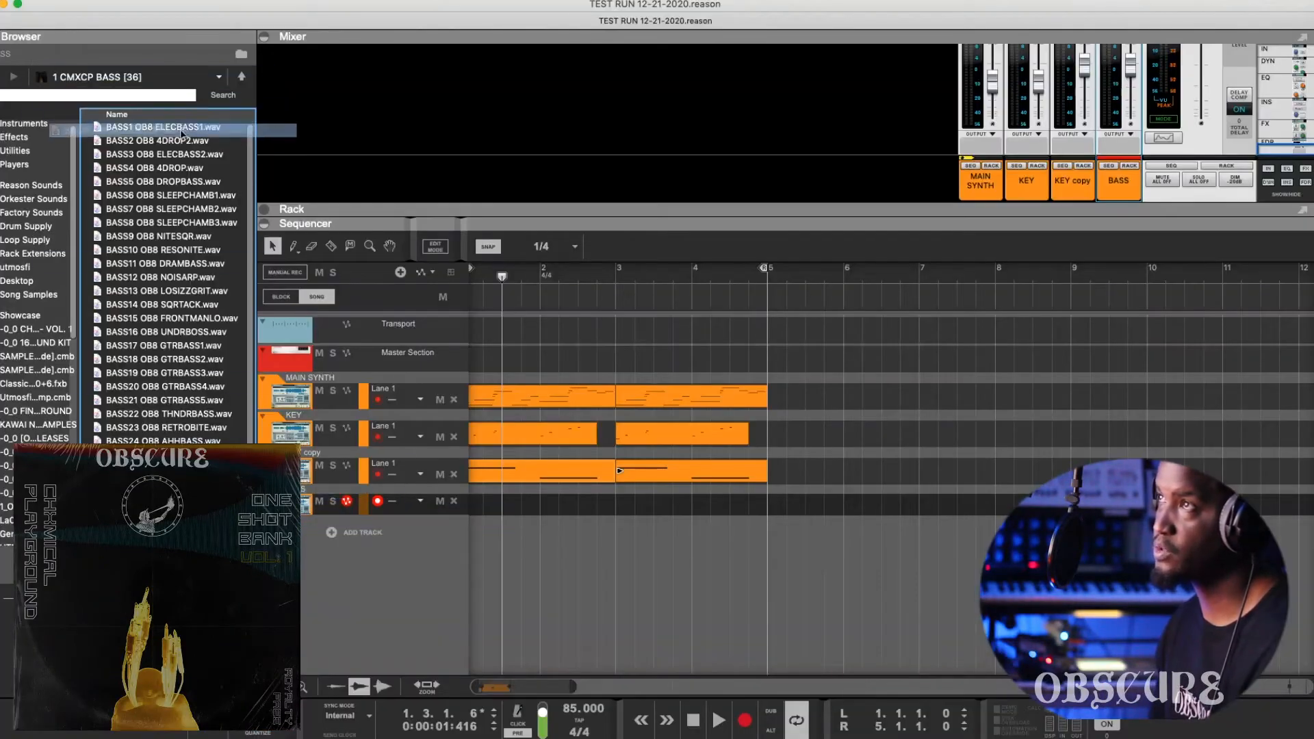
Step: Show the BASS track's Grain in the rack and load BASS1 OB8 ELECBASS1.wav into it
left_click(265, 209)
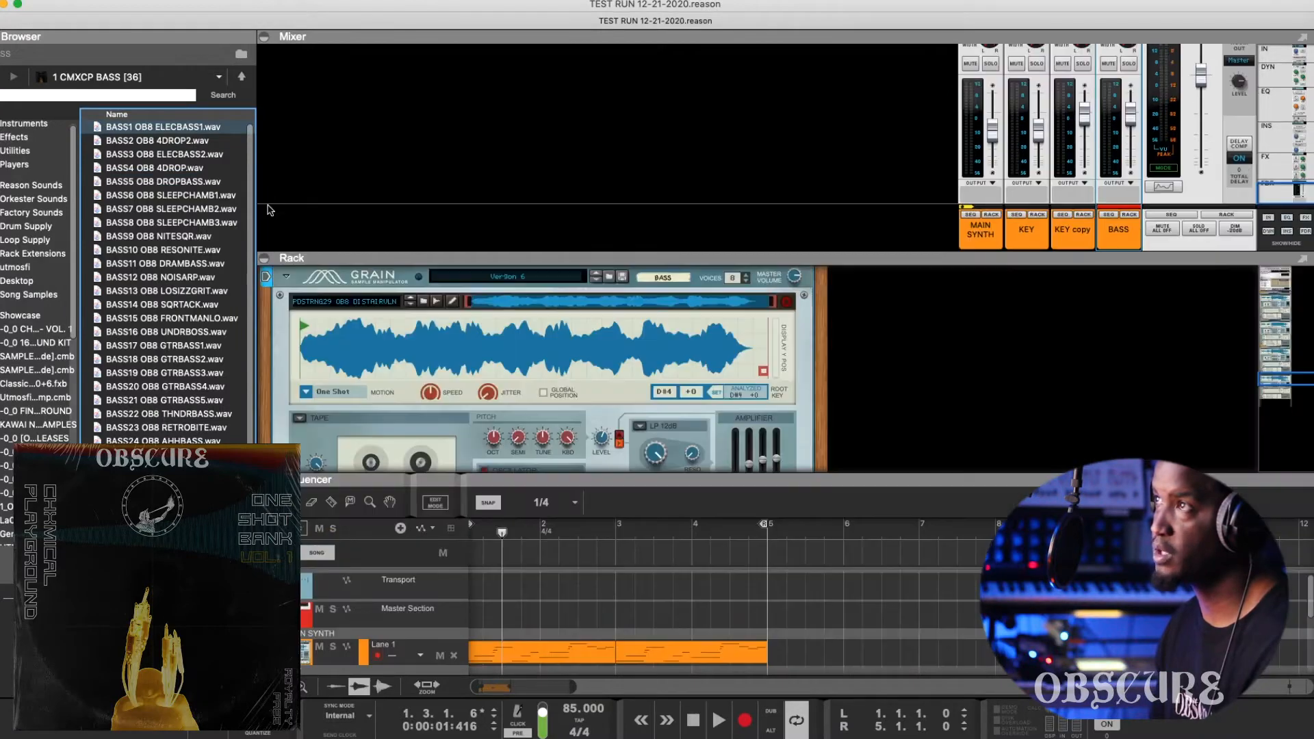
left_click_drag(548, 480, 548, 405)
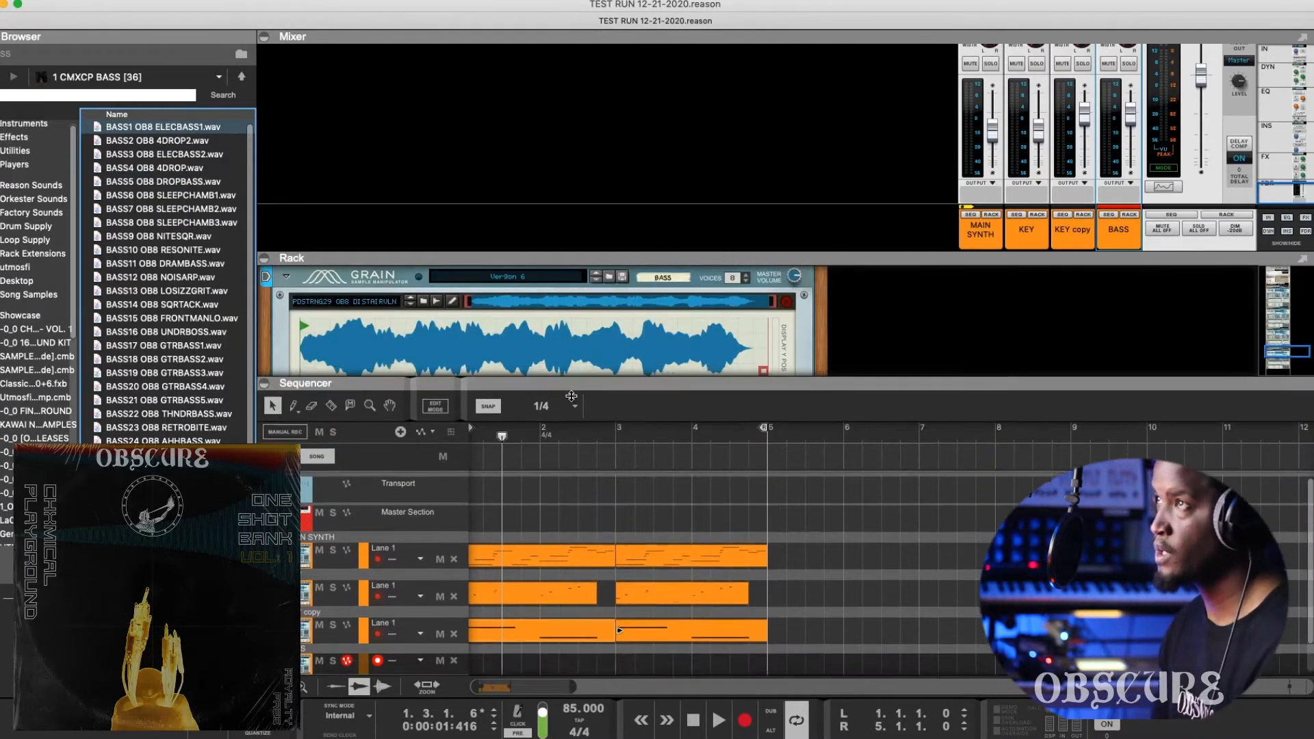
scroll(515, 337, "down", 1)
left_click_drag(187, 127, 393, 326)
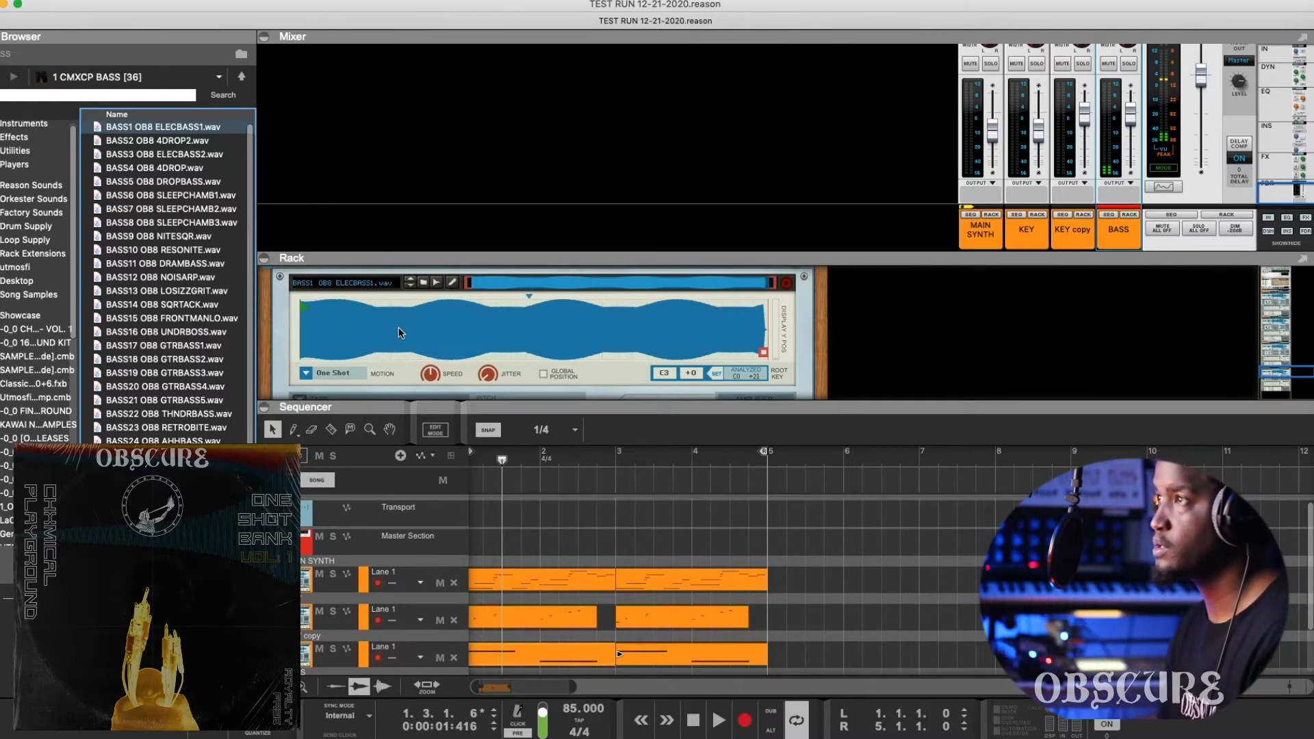
Step: Set the key mode of the BASS Grain to Retrig
scroll(399, 327, "down", 5)
scroll(398, 327, "down", 3)
scroll(388, 327, "up", 4)
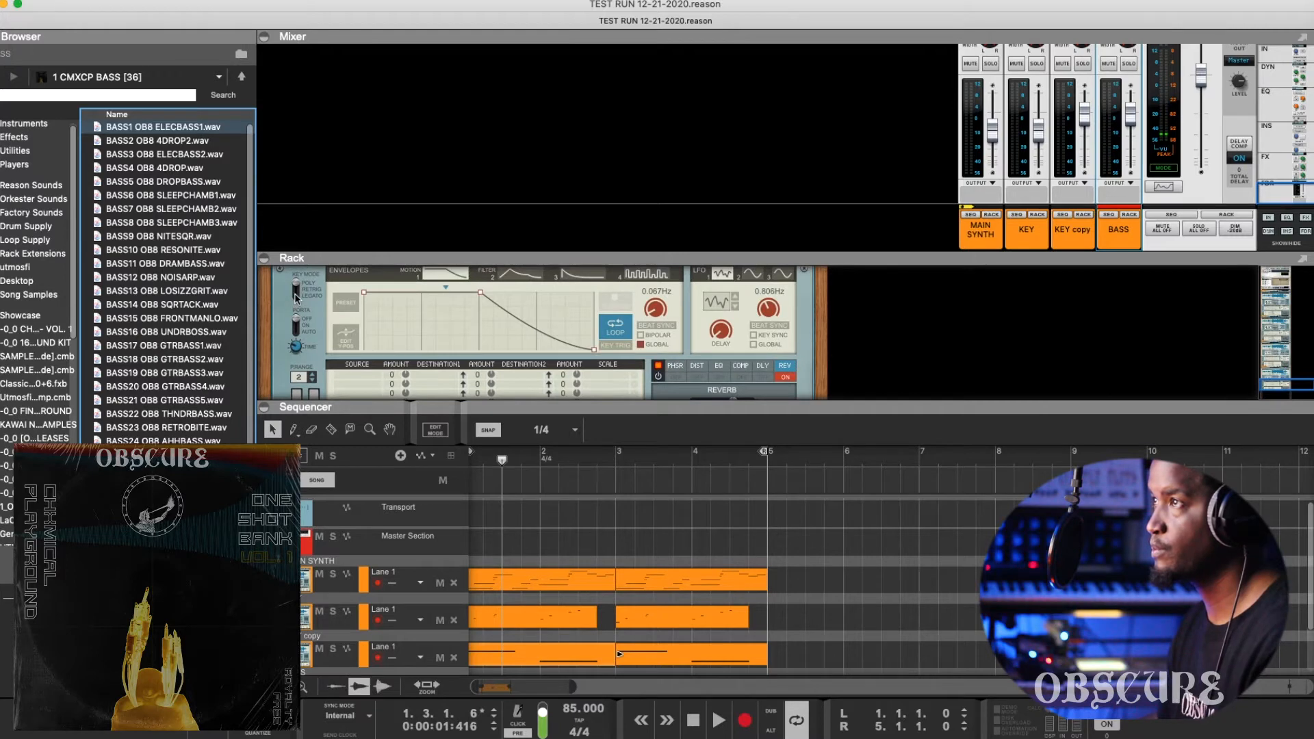
left_click(295, 293)
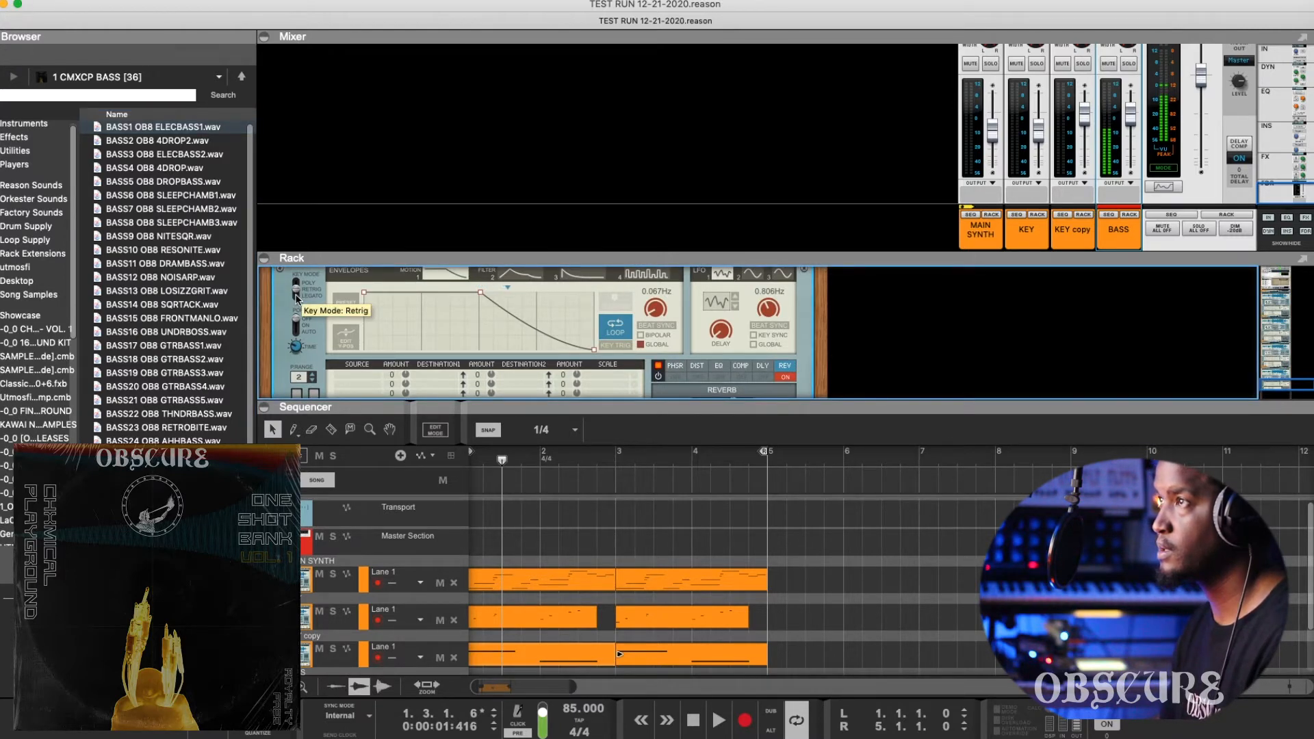
Step: Play the loop to try out the bass sample and check the Grain's amp release and portamento settings
scroll(378, 310, "up", 5)
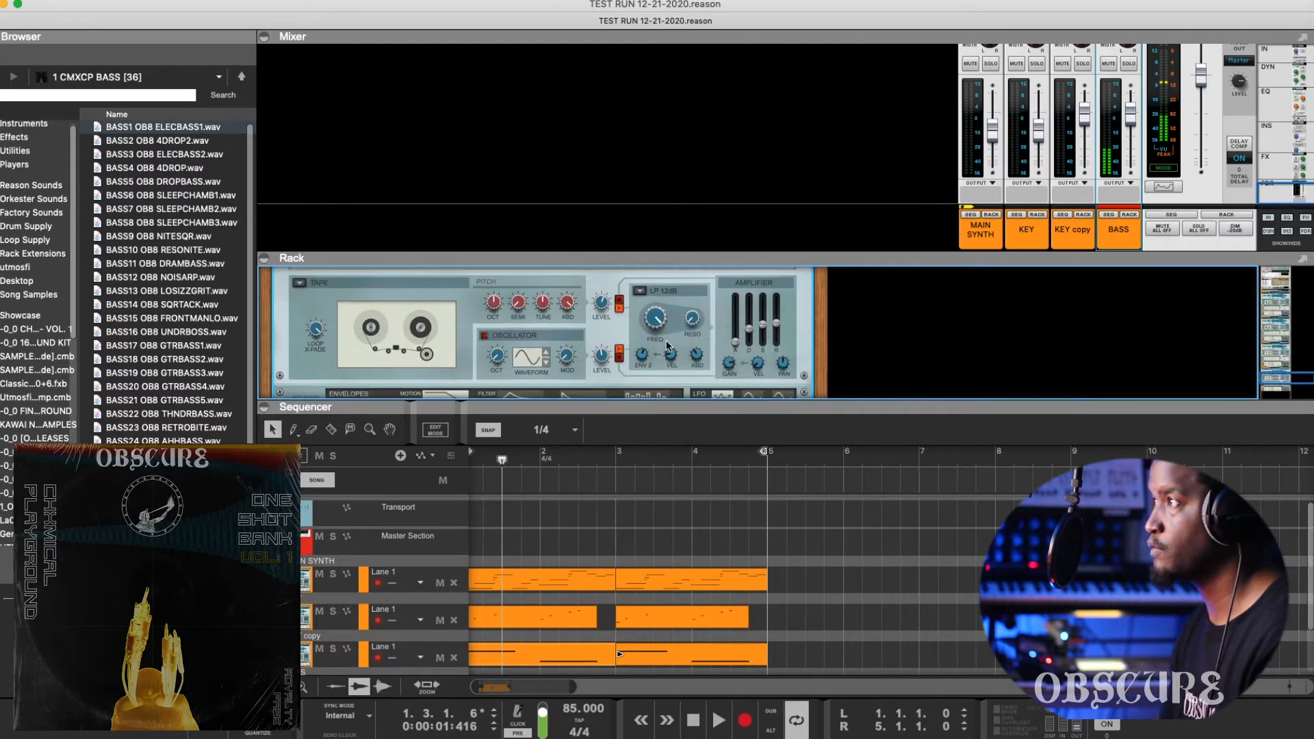
scroll(787, 349, "down", 5)
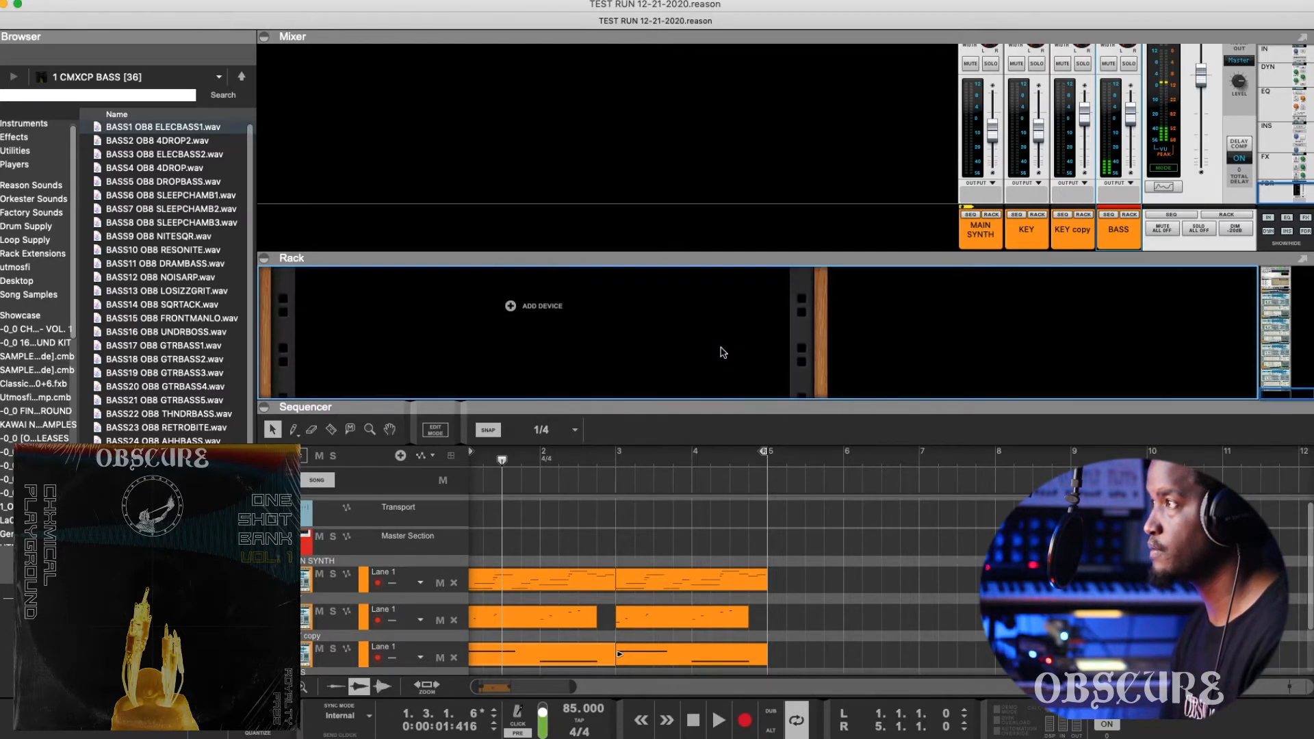
scroll(790, 341, "up", 4)
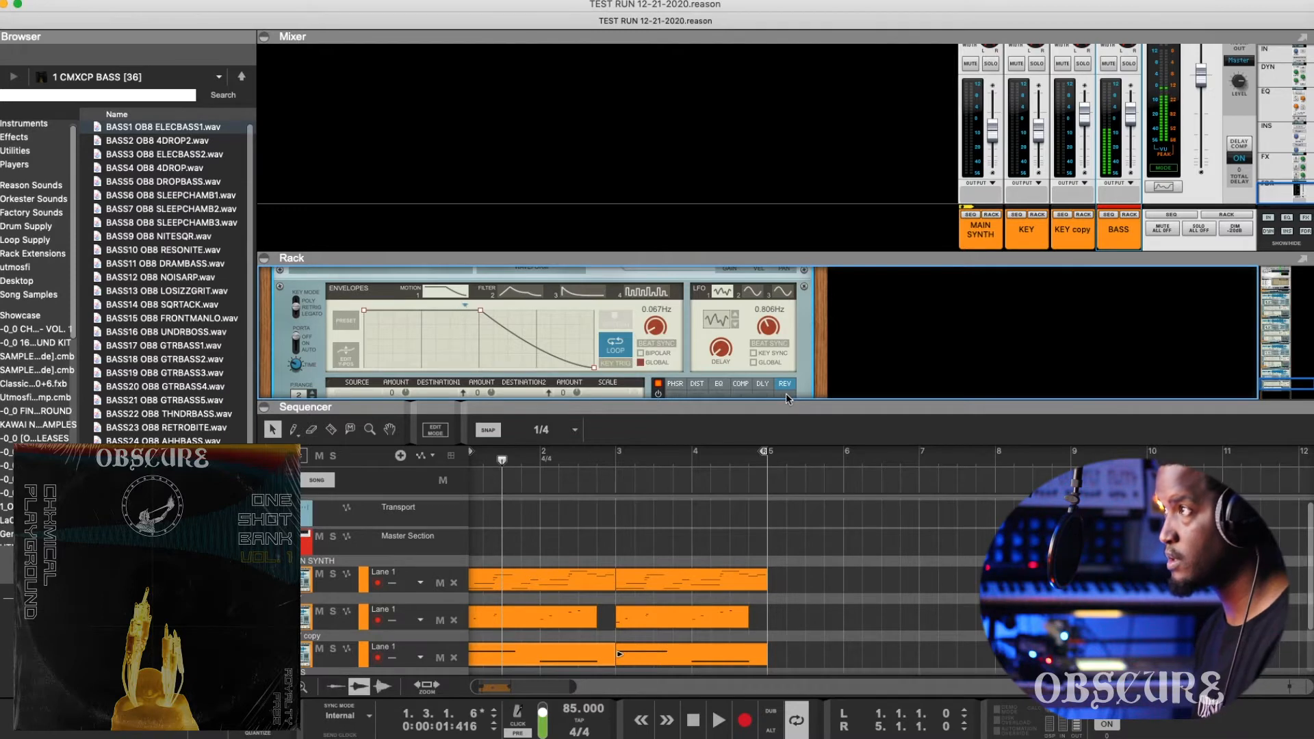
key("space")
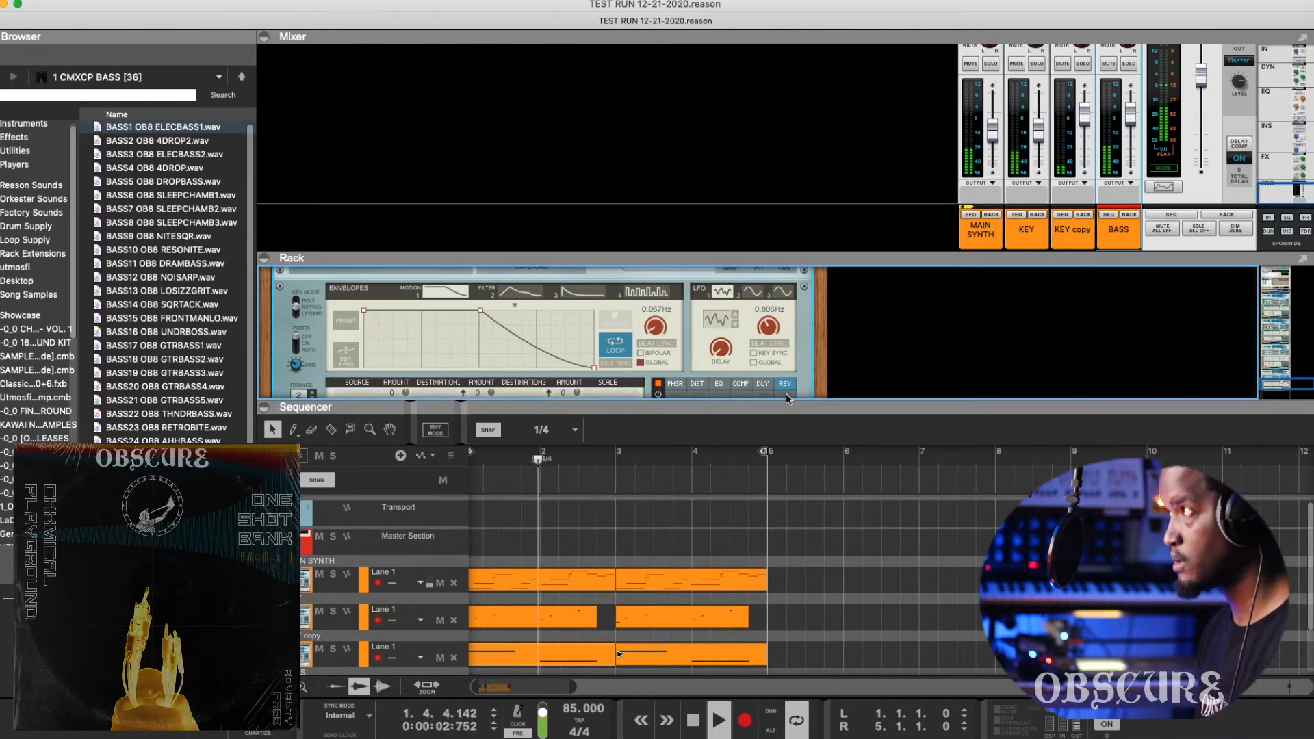
scroll(774, 339, "up", 2)
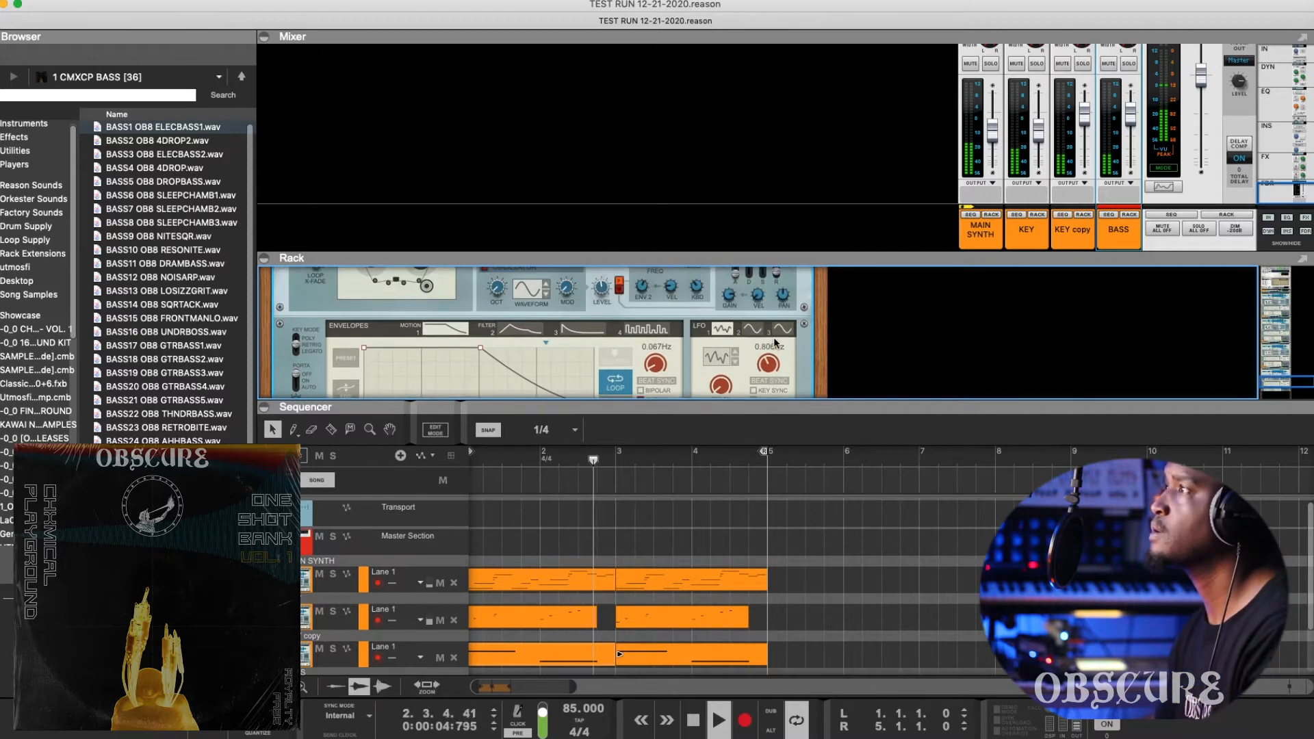
scroll(774, 339, "up", 2)
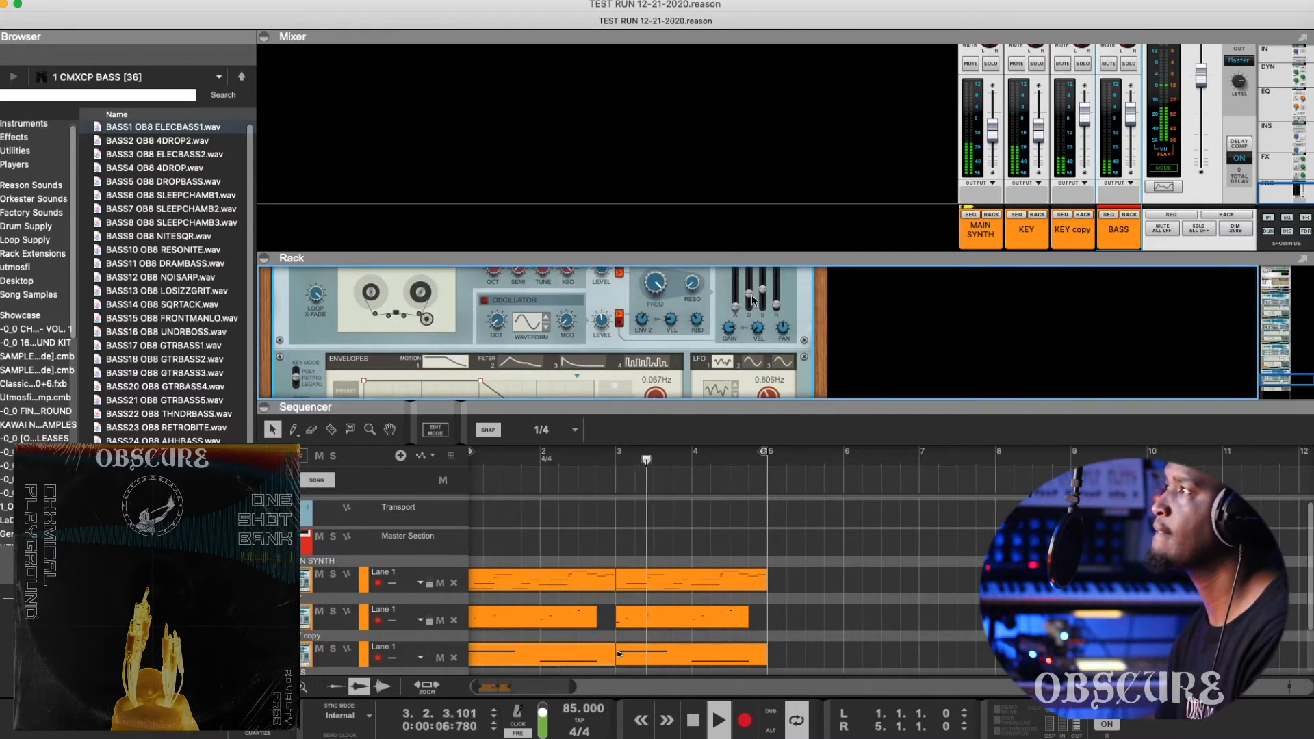
mouse_move(752, 294)
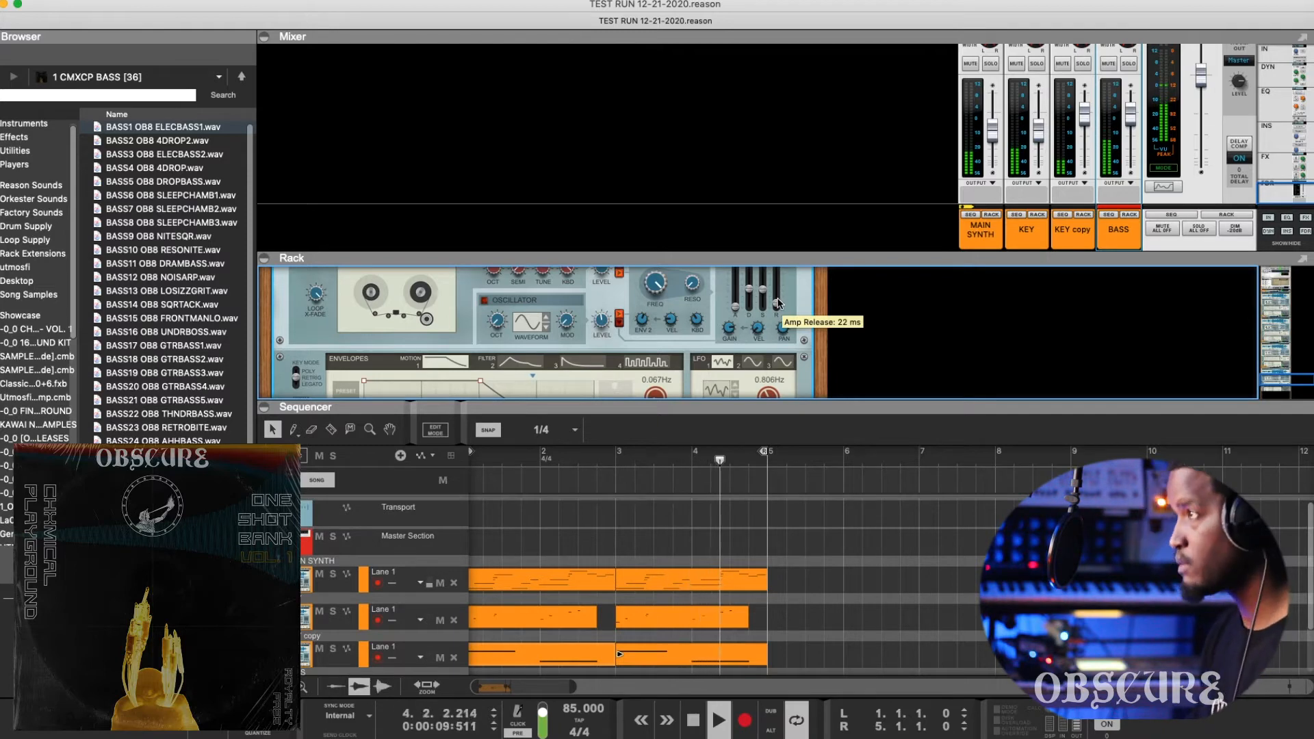
scroll(446, 278, "down", 4)
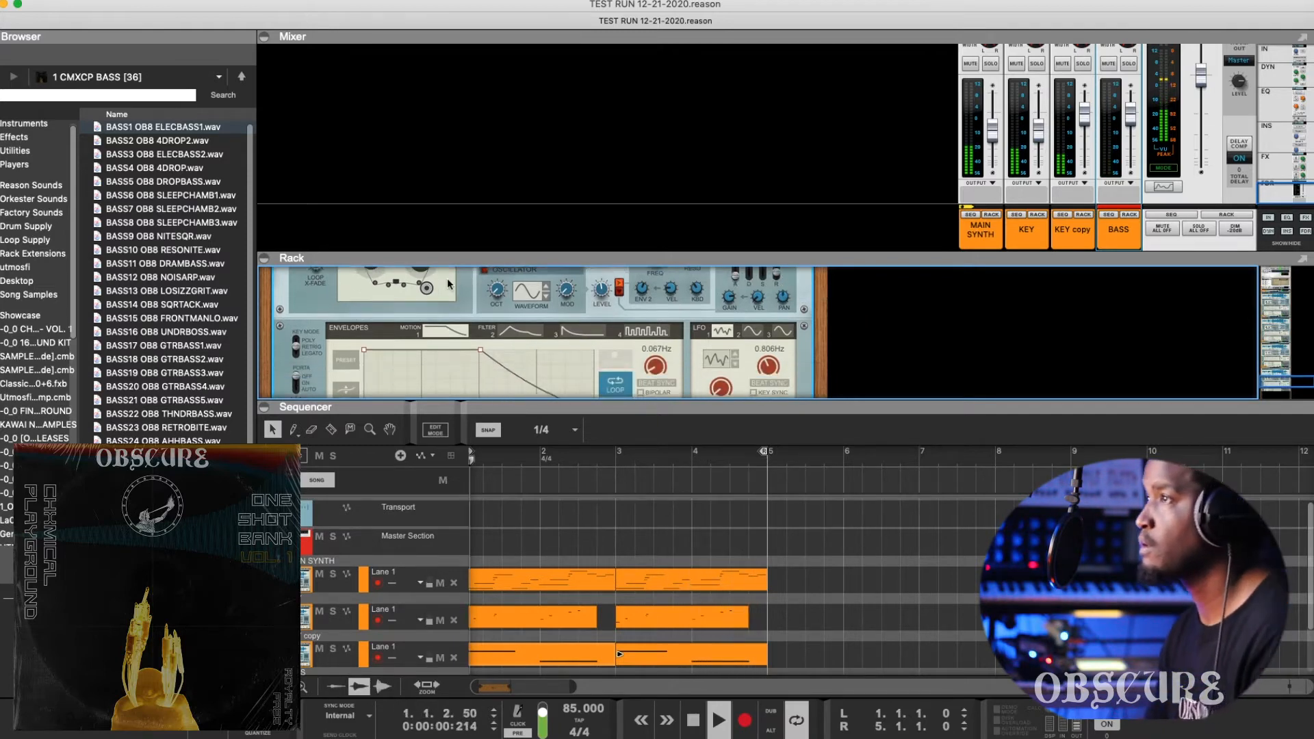
scroll(436, 277, "up", 1)
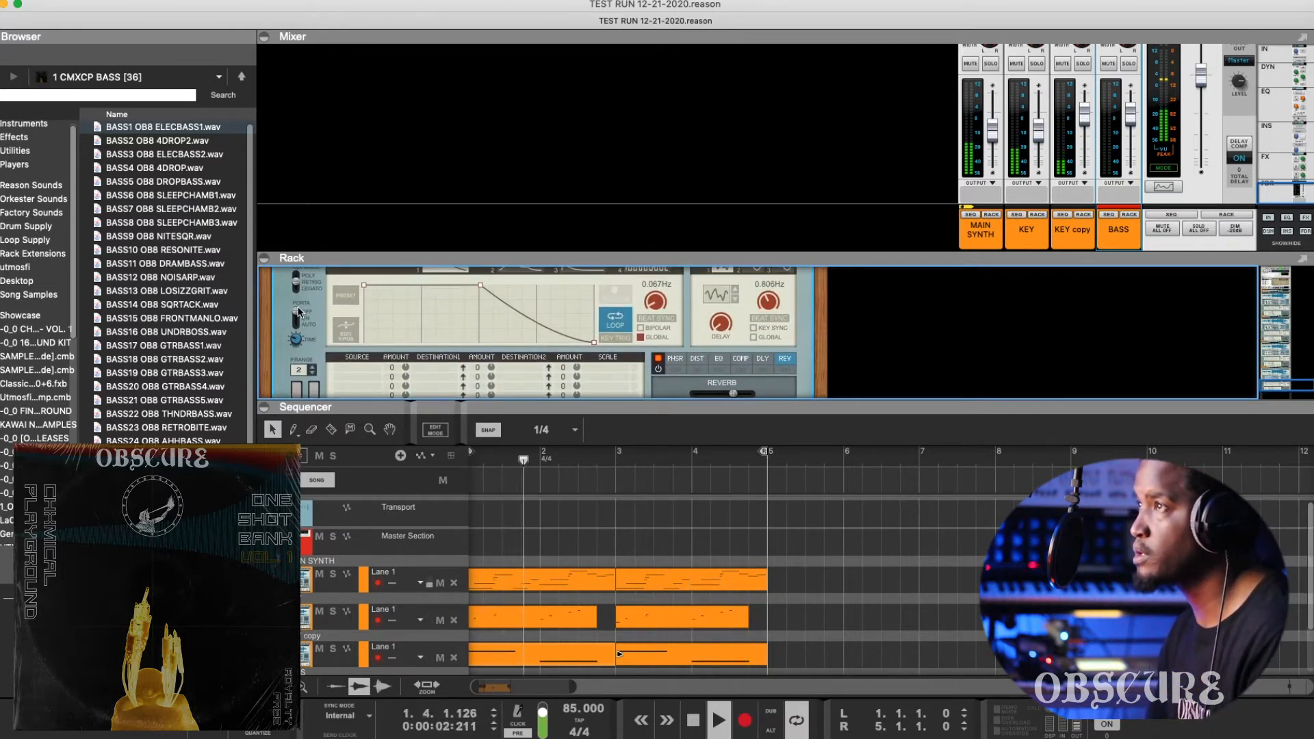
mouse_move(296, 344)
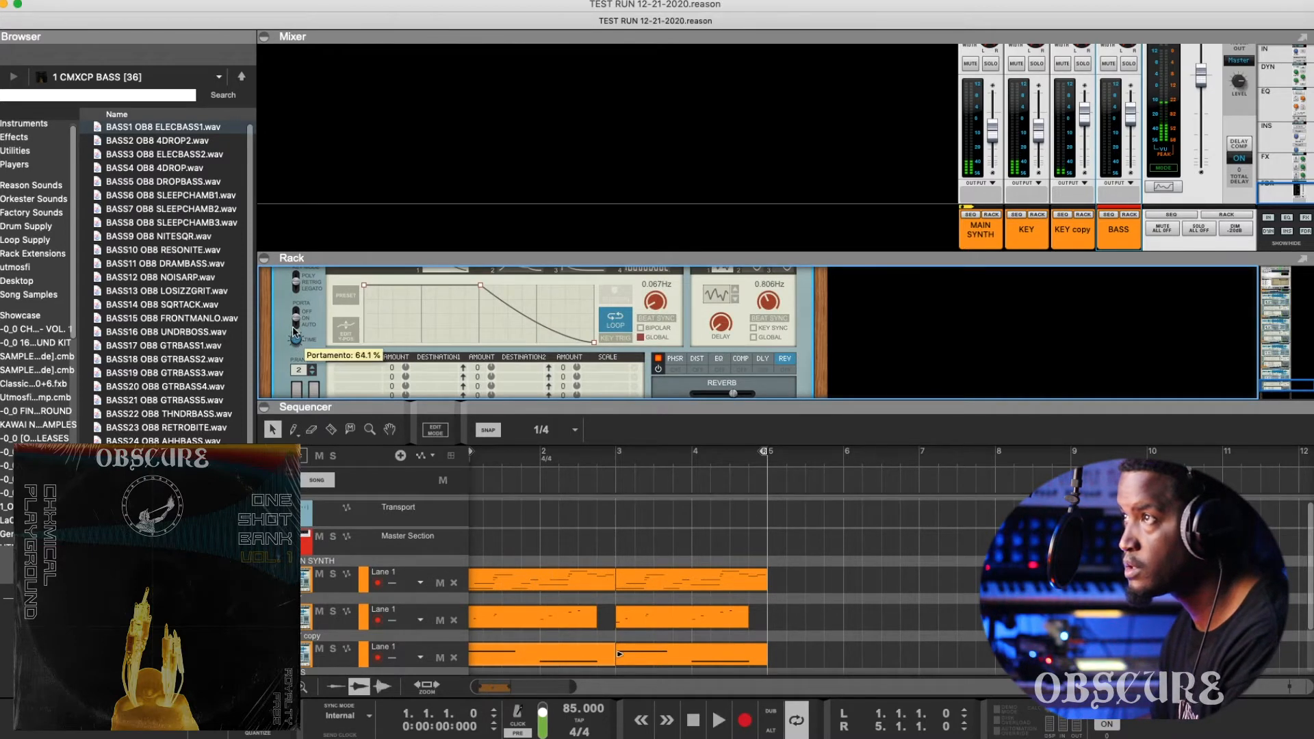
key("space")
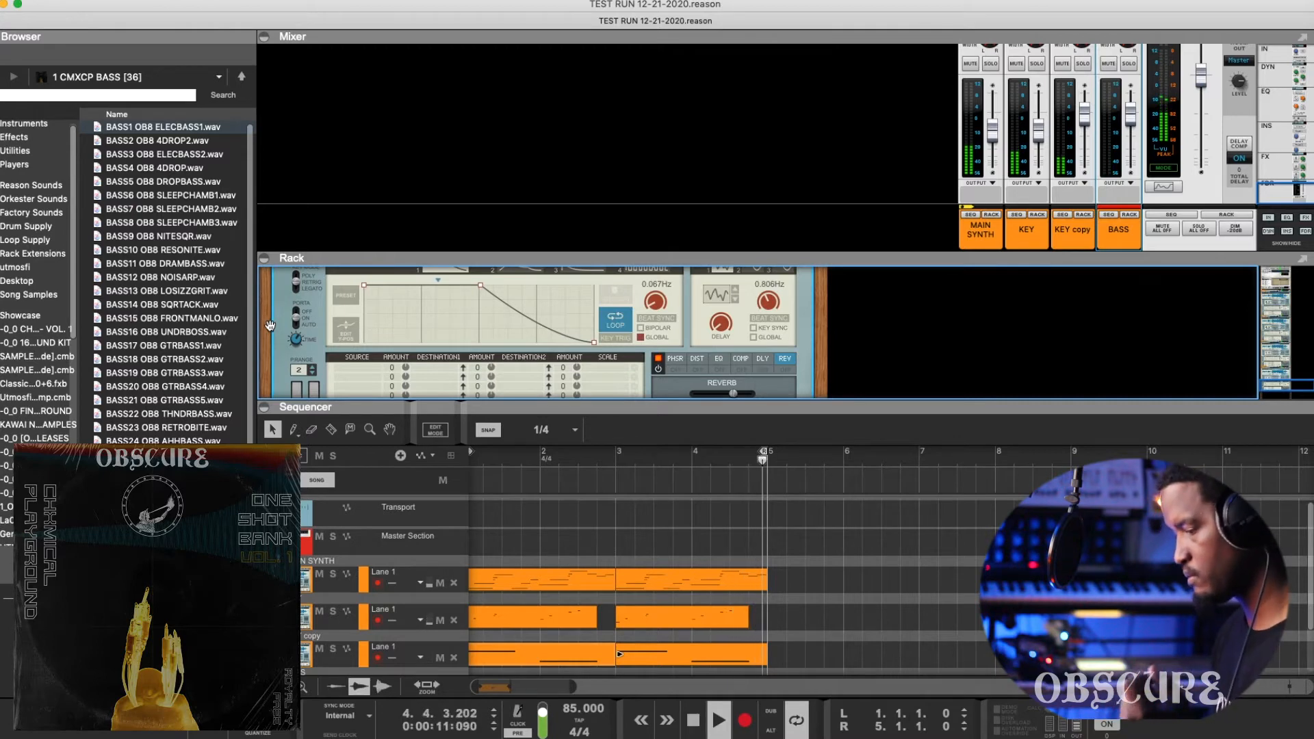
key("space")
Step: Record a three-bar bass clip on the BASS track from bar 1 and play it back
key("super+Return")
scroll(656, 608, "down", 2)
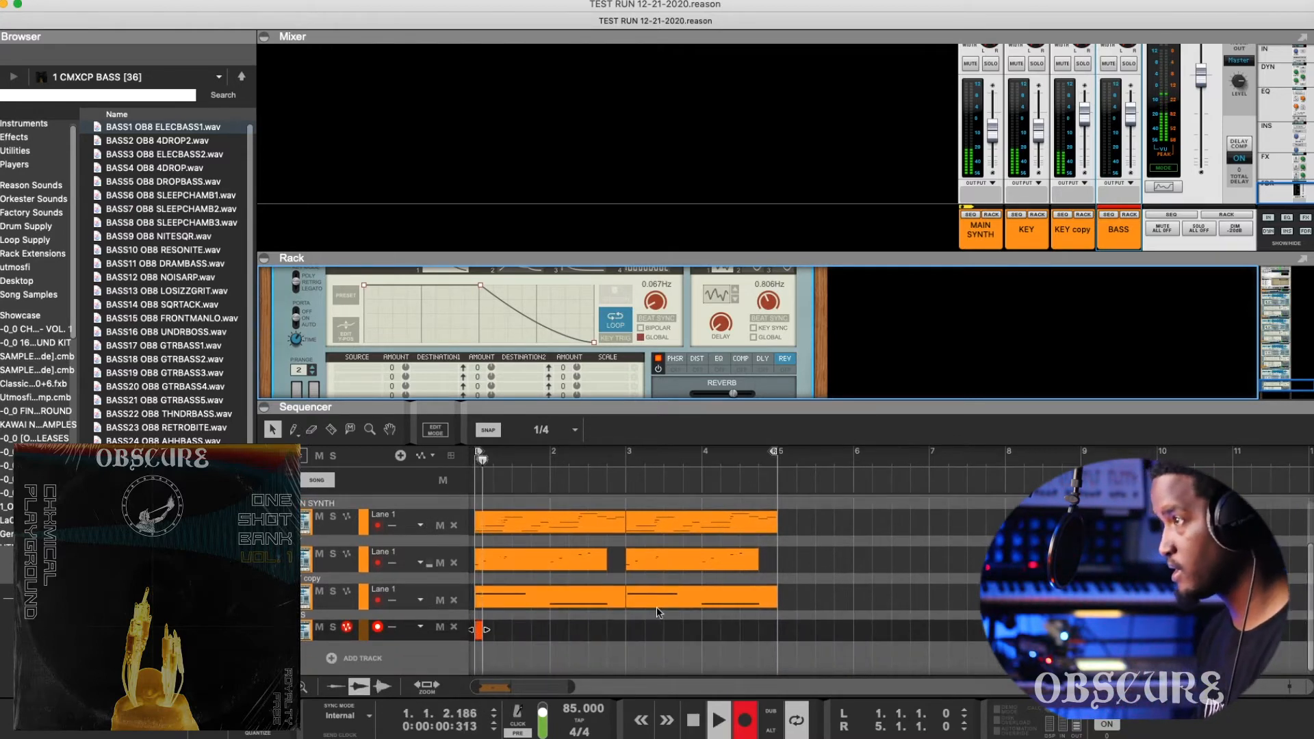
key("space")
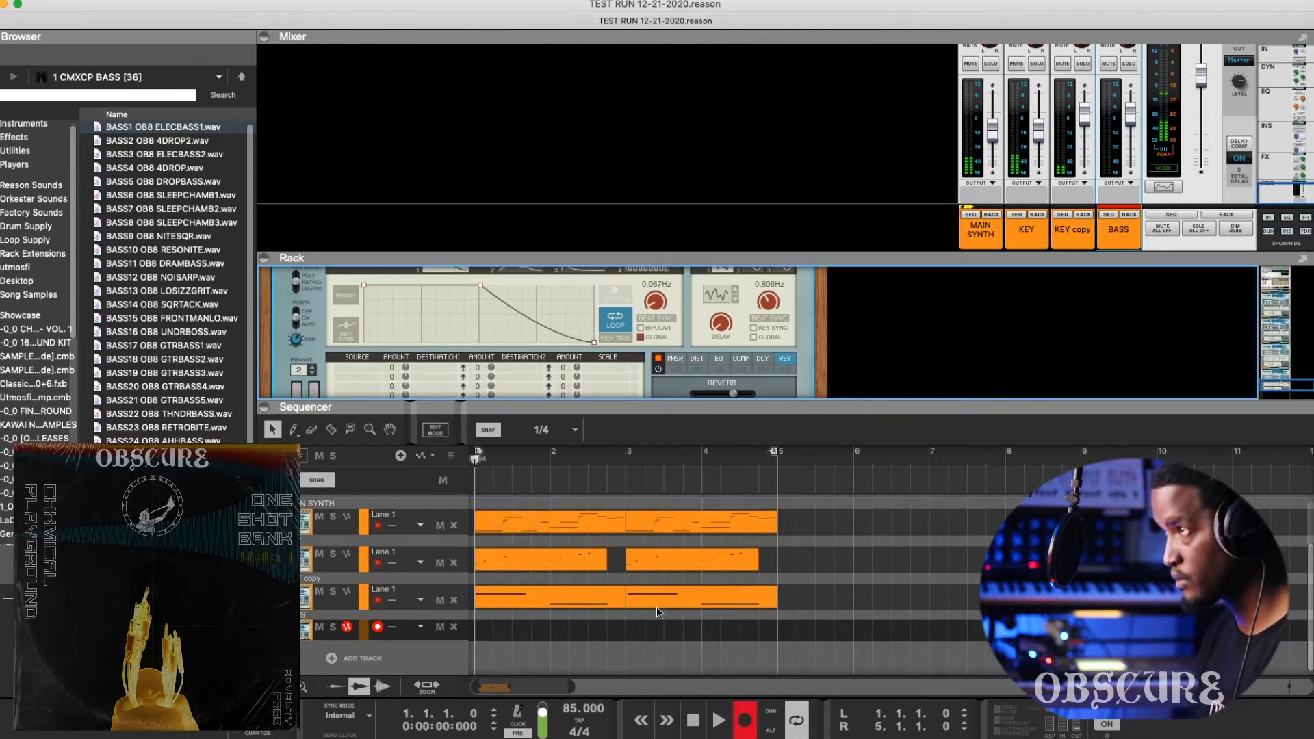
key("space")
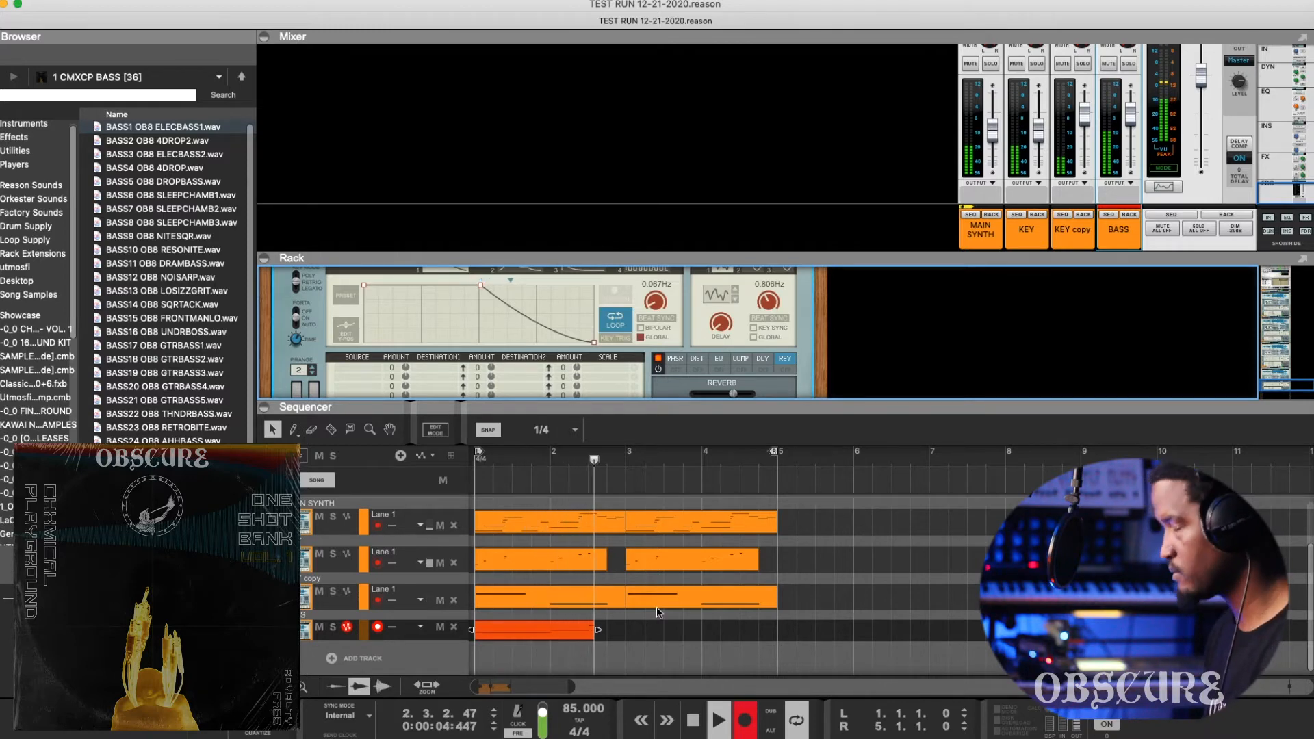
key("space")
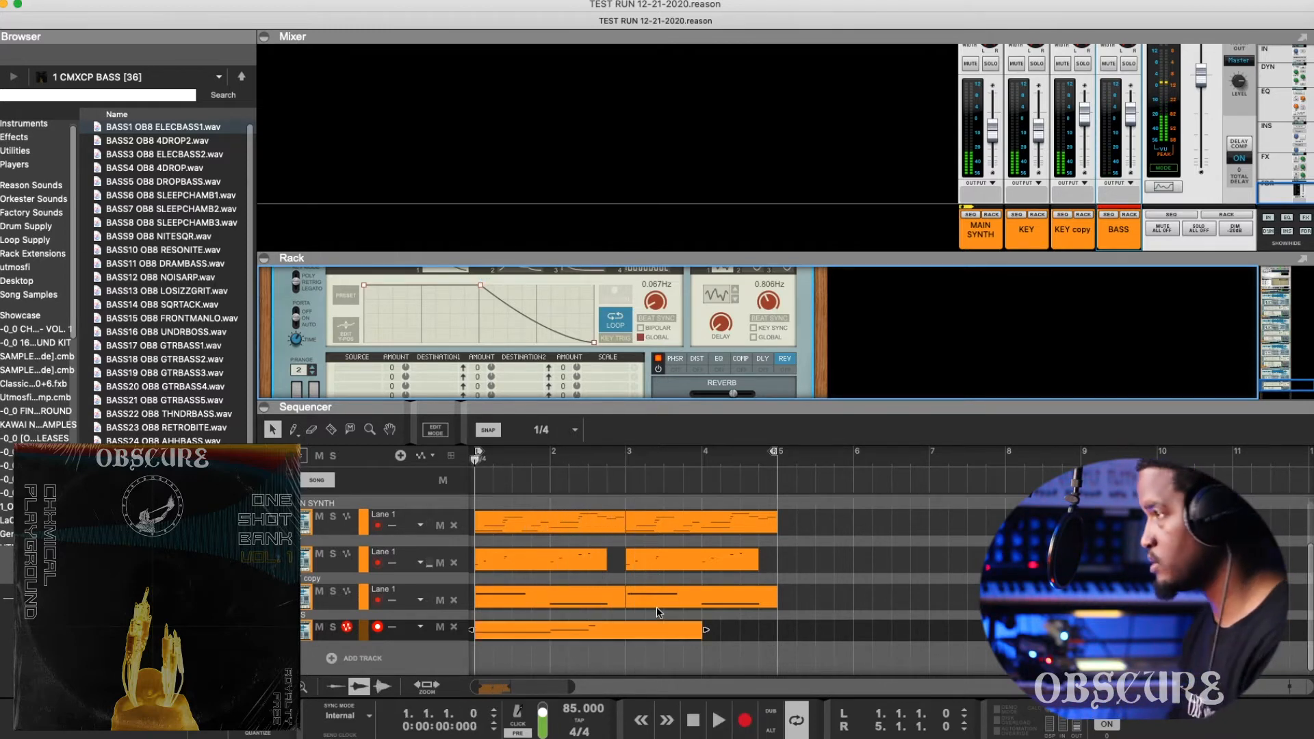
key("space")
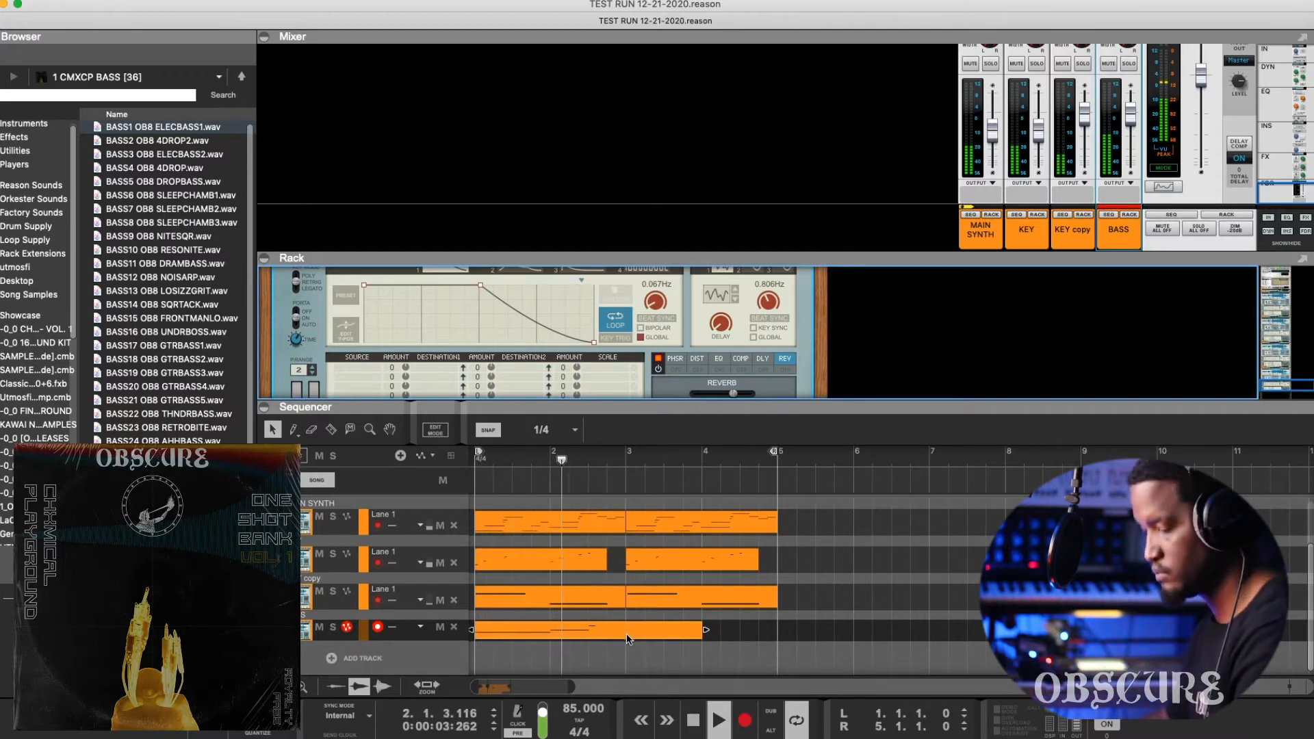
key("space")
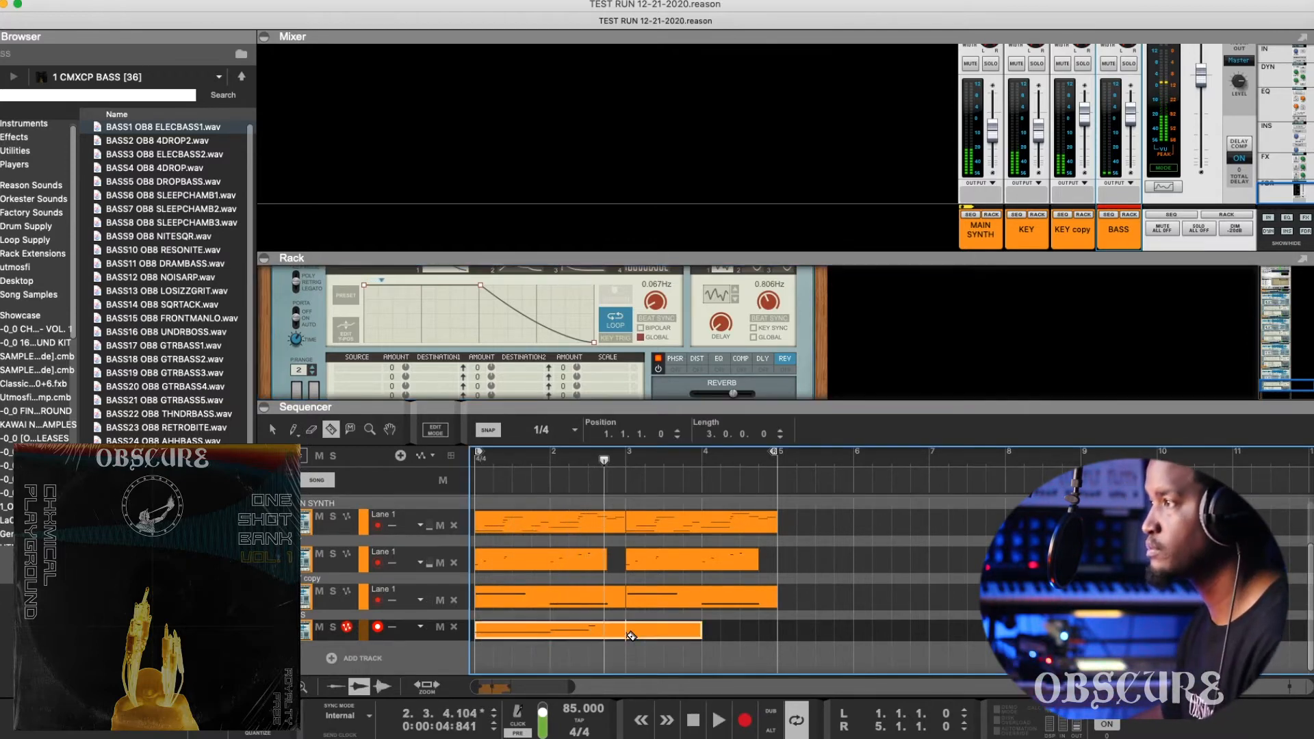
Step: Cut the bass clip at bar 3, place a copy of its first two bars at 3.1.1.0 and play the loop
left_click(627, 630)
key("super+d")
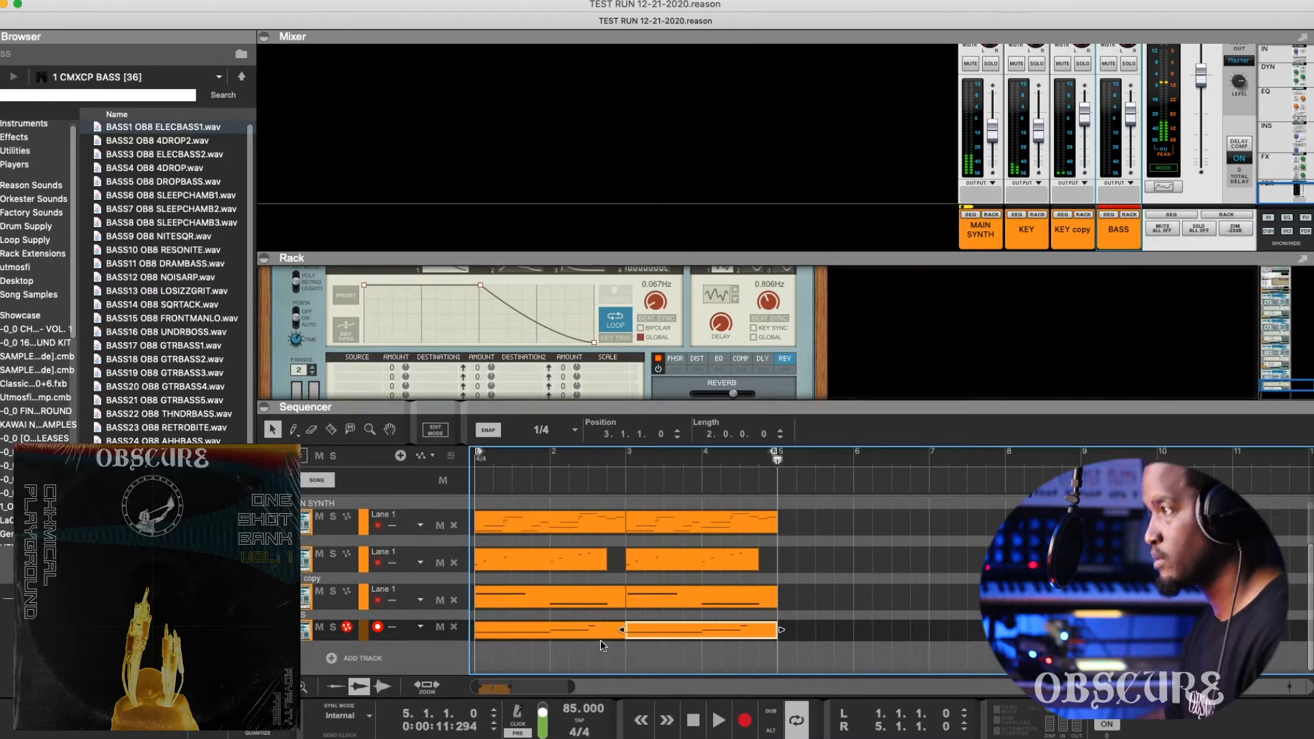
key("space")
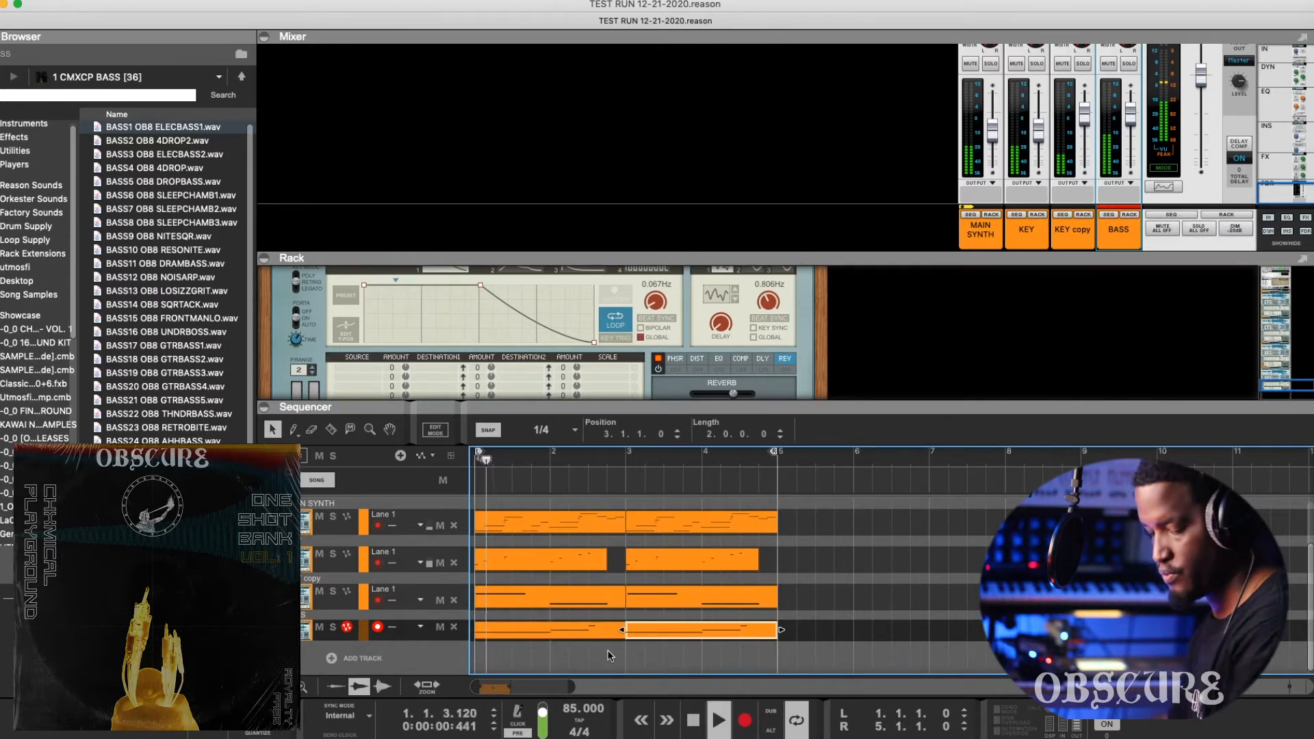
left_click(707, 549)
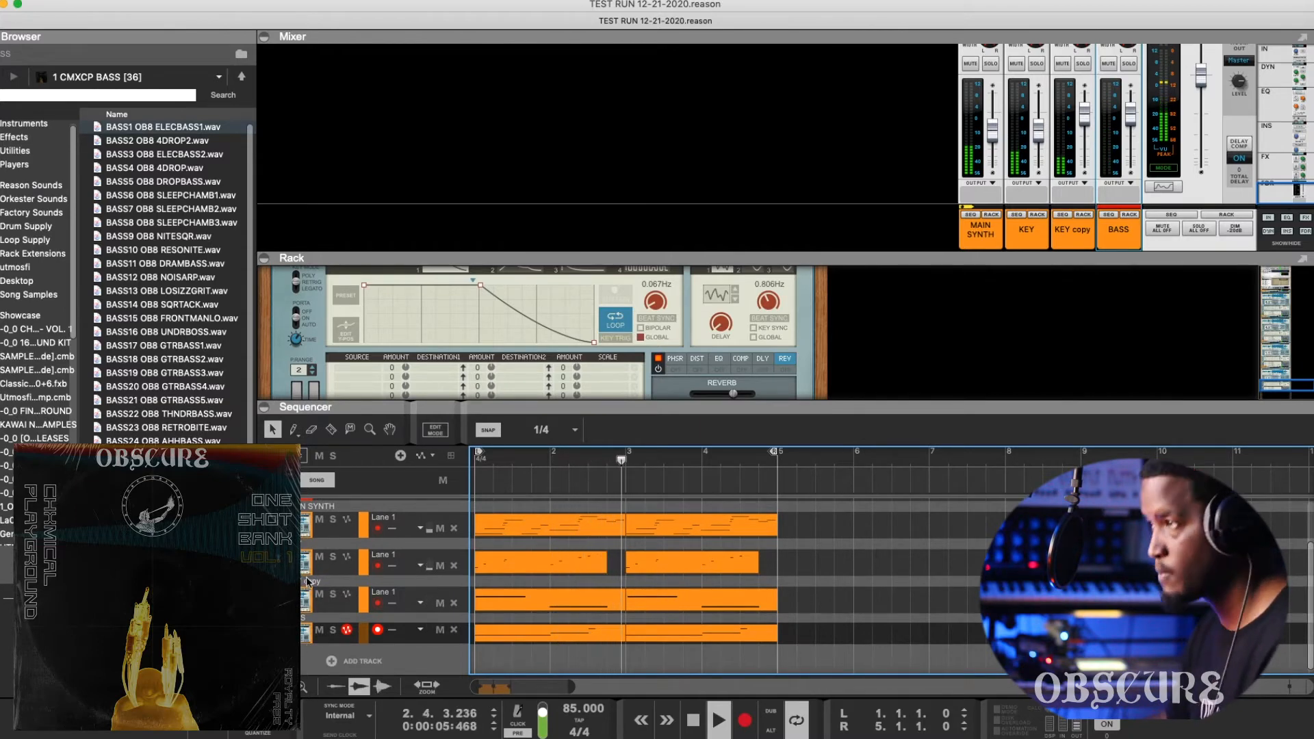
key("space")
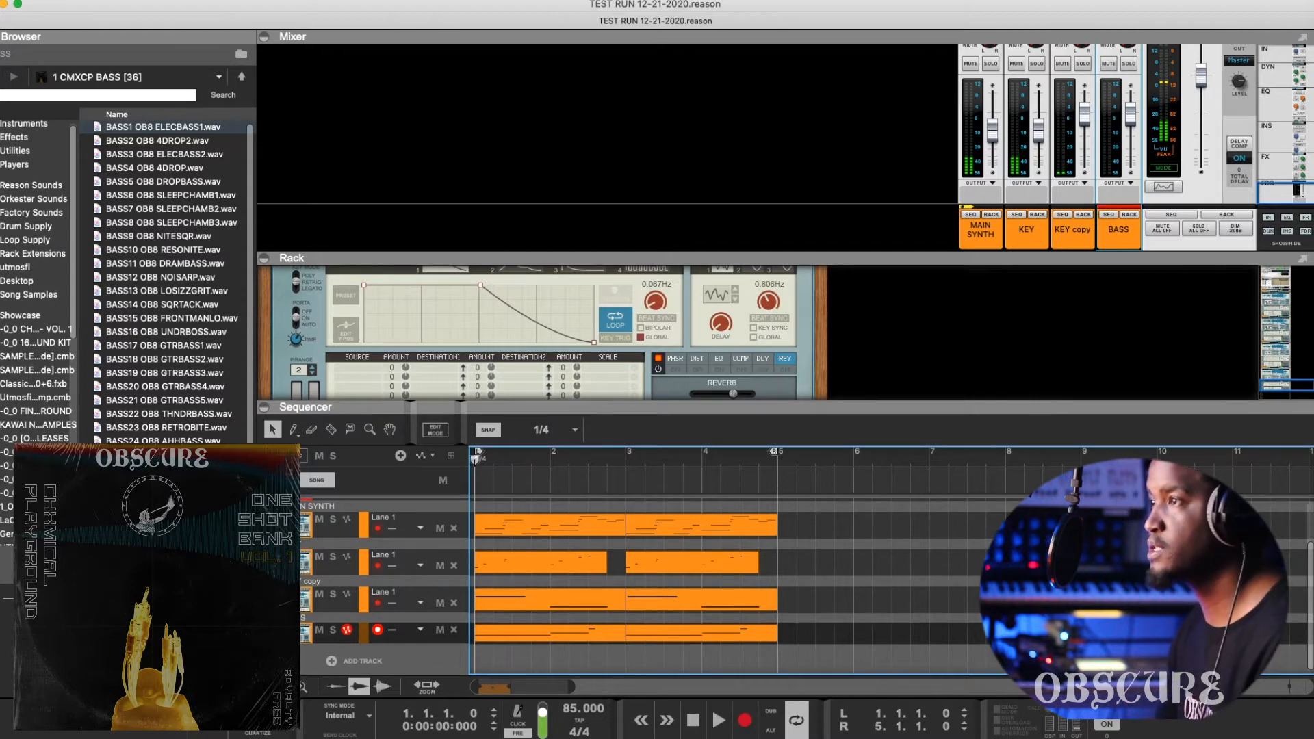
Step: Duplicate the KEY copy Grain track, clear the clips from the duplicate and rename it LEAD
key("super+d")
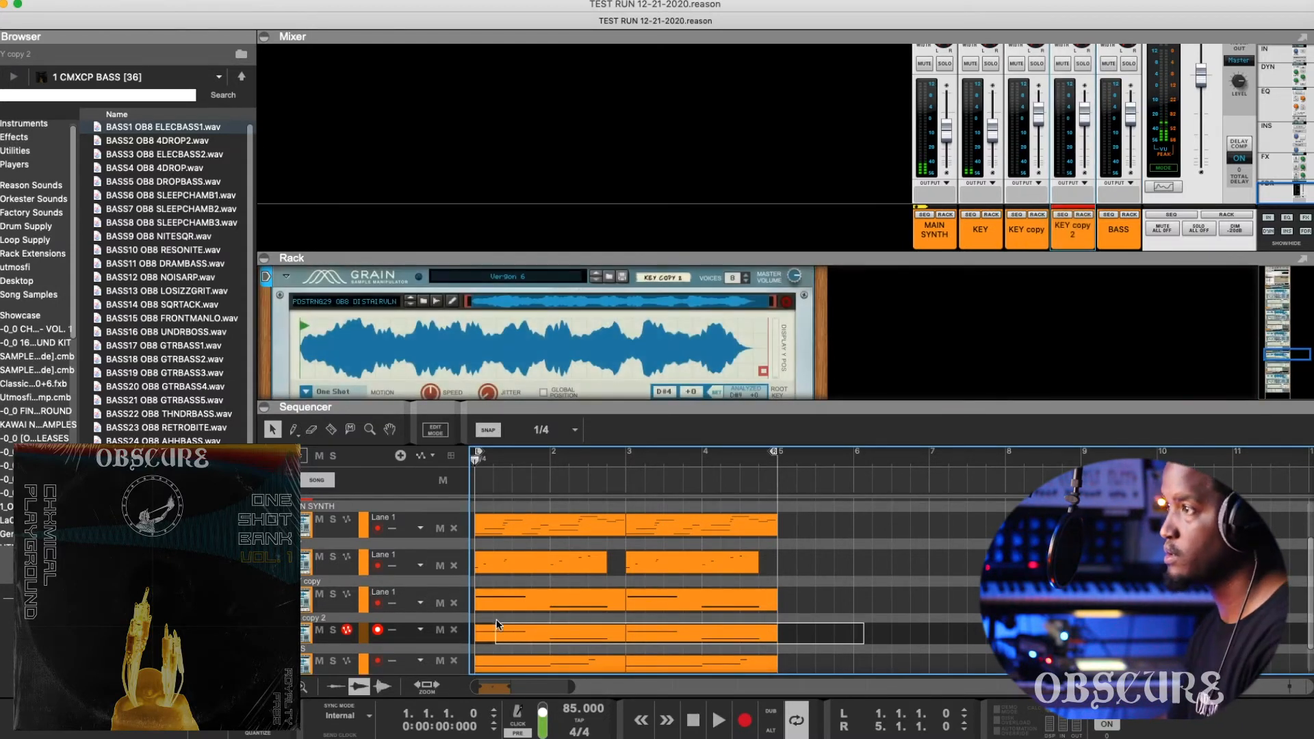
key("Delete")
double_click(305, 617)
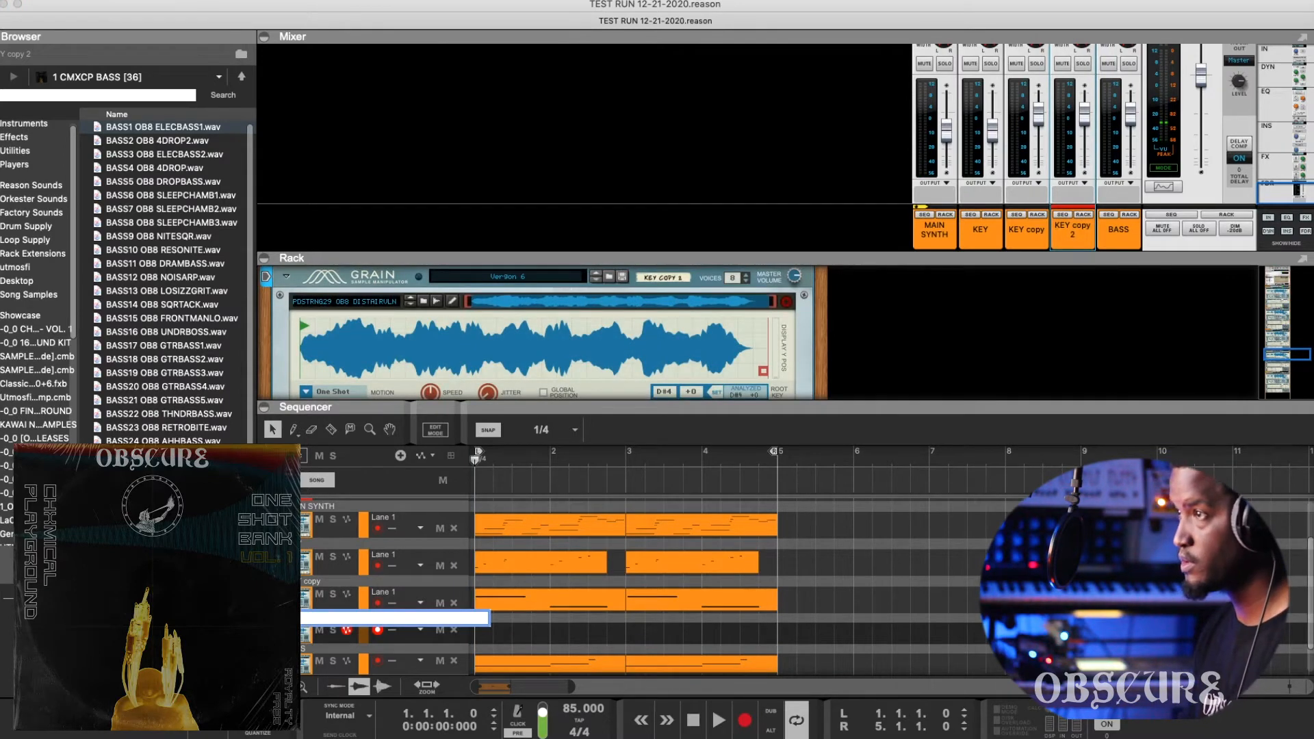
key("Return")
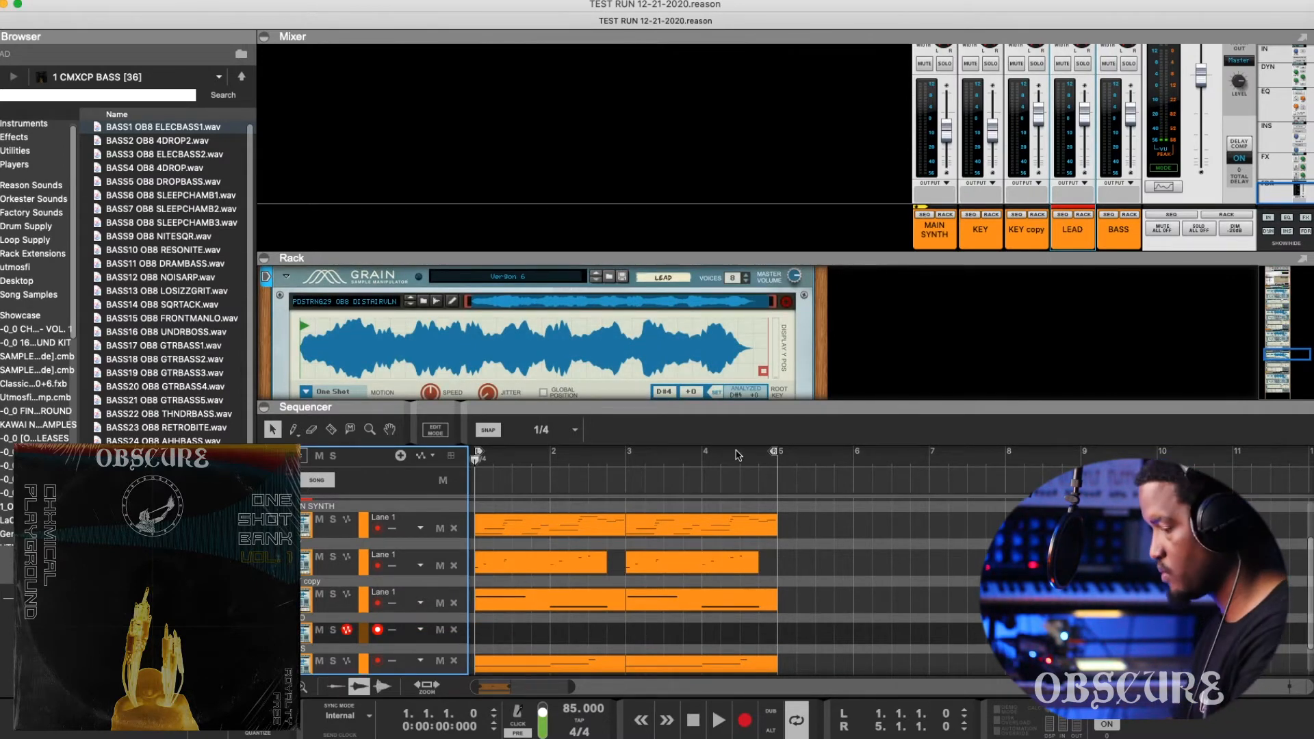
Step: Play the loop and browse samples for the LEAD Grain in the Chxmical Playground folder 5 CMXCP LEAD
key("space")
scroll(464, 480, "down", 1)
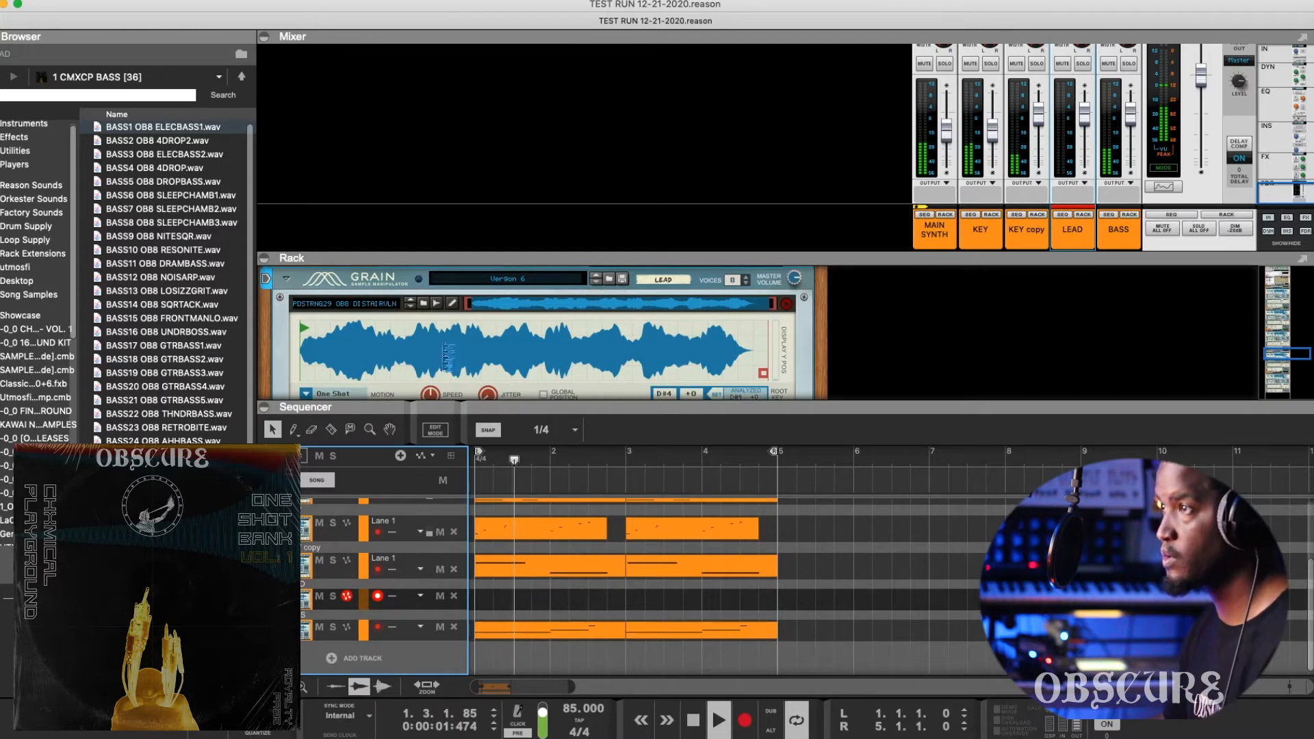
scroll(467, 333, "down", 1)
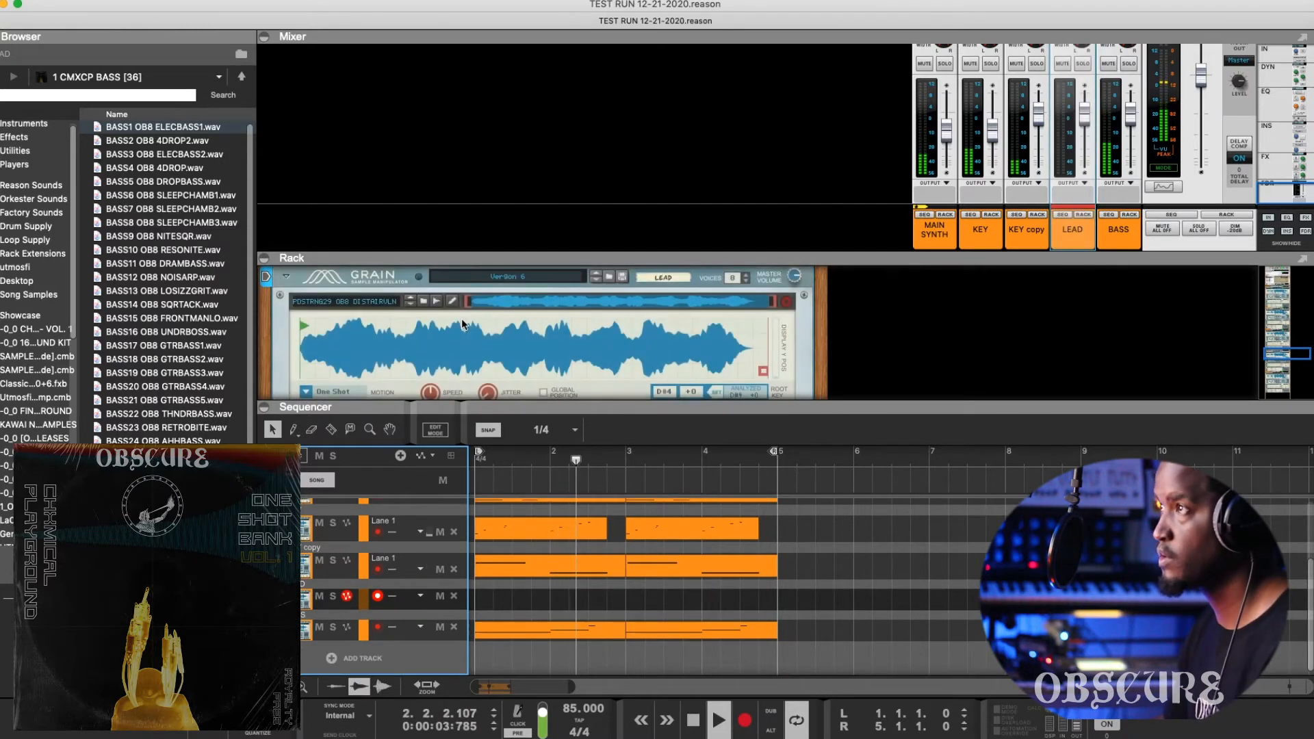
scroll(461, 318, "up", 1)
scroll(470, 330, "down", 1)
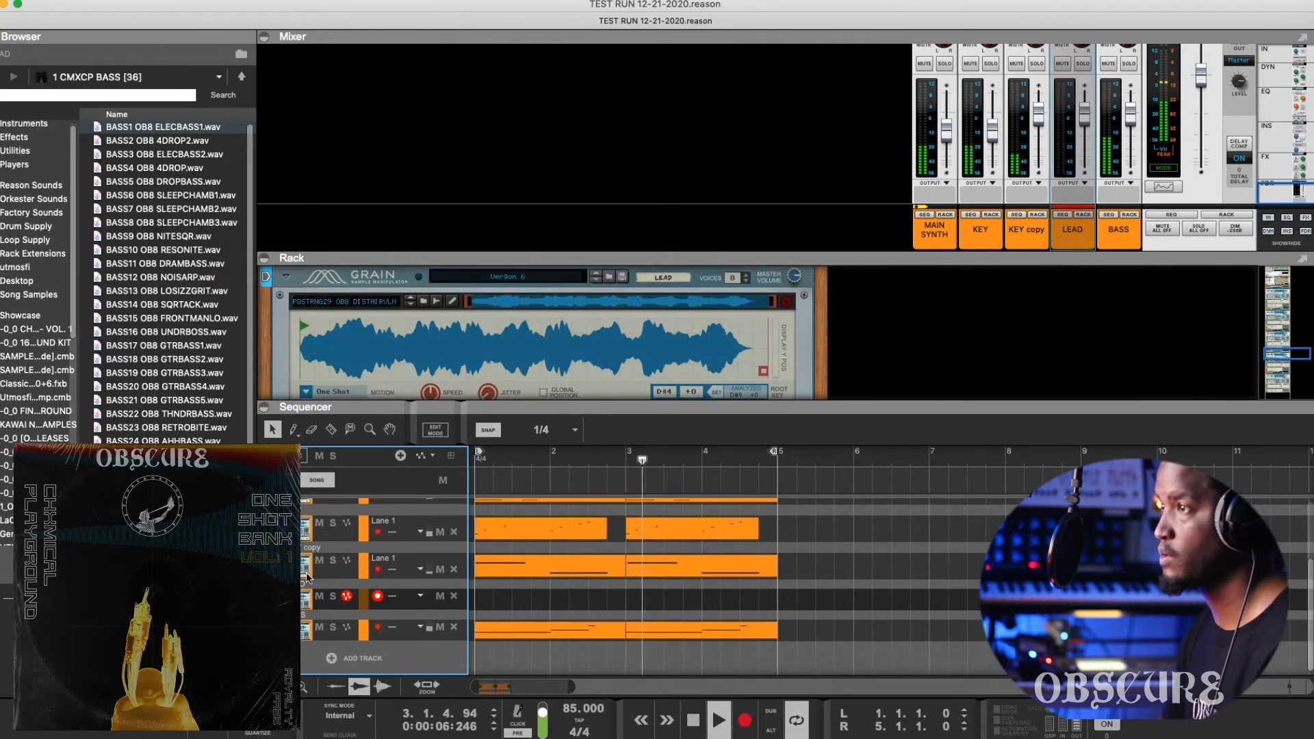
left_click(423, 301)
left_click(429, 285)
scroll(429, 294, "up", 2)
left_click(27, 328)
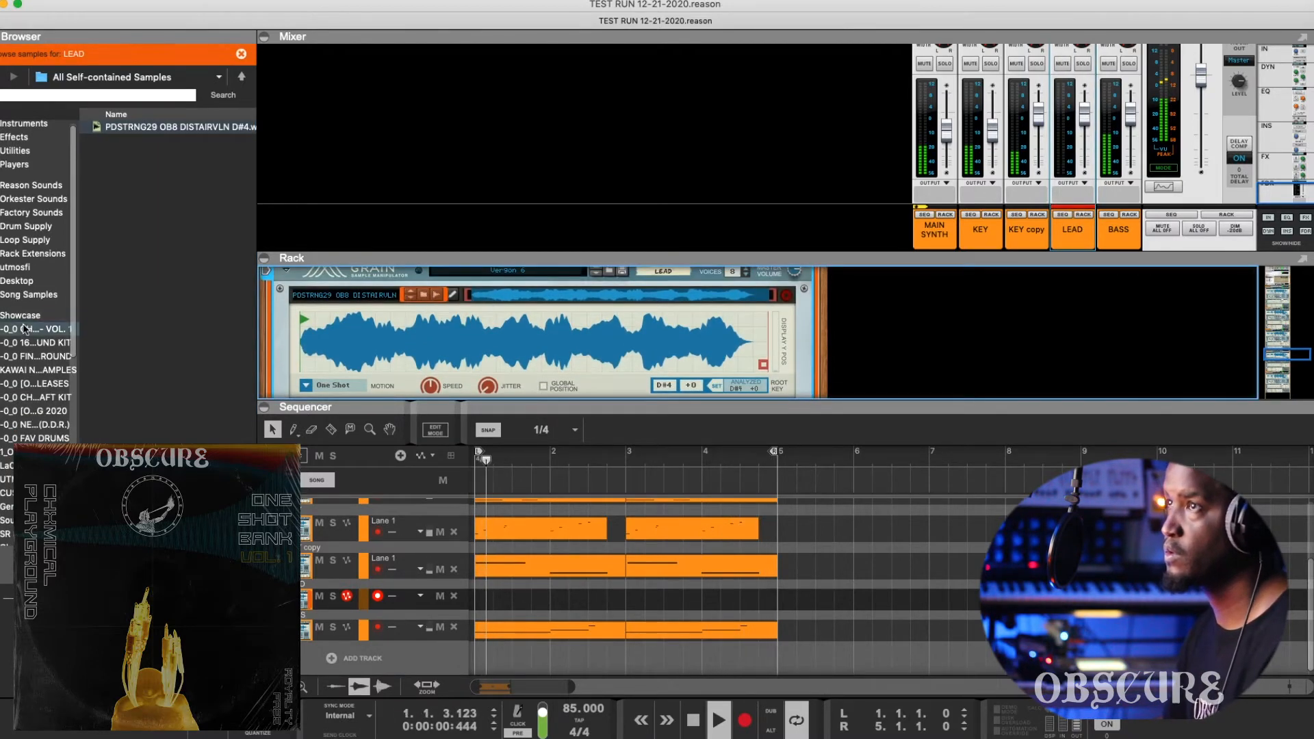
left_click(187, 154)
key("Down")
key("Down")
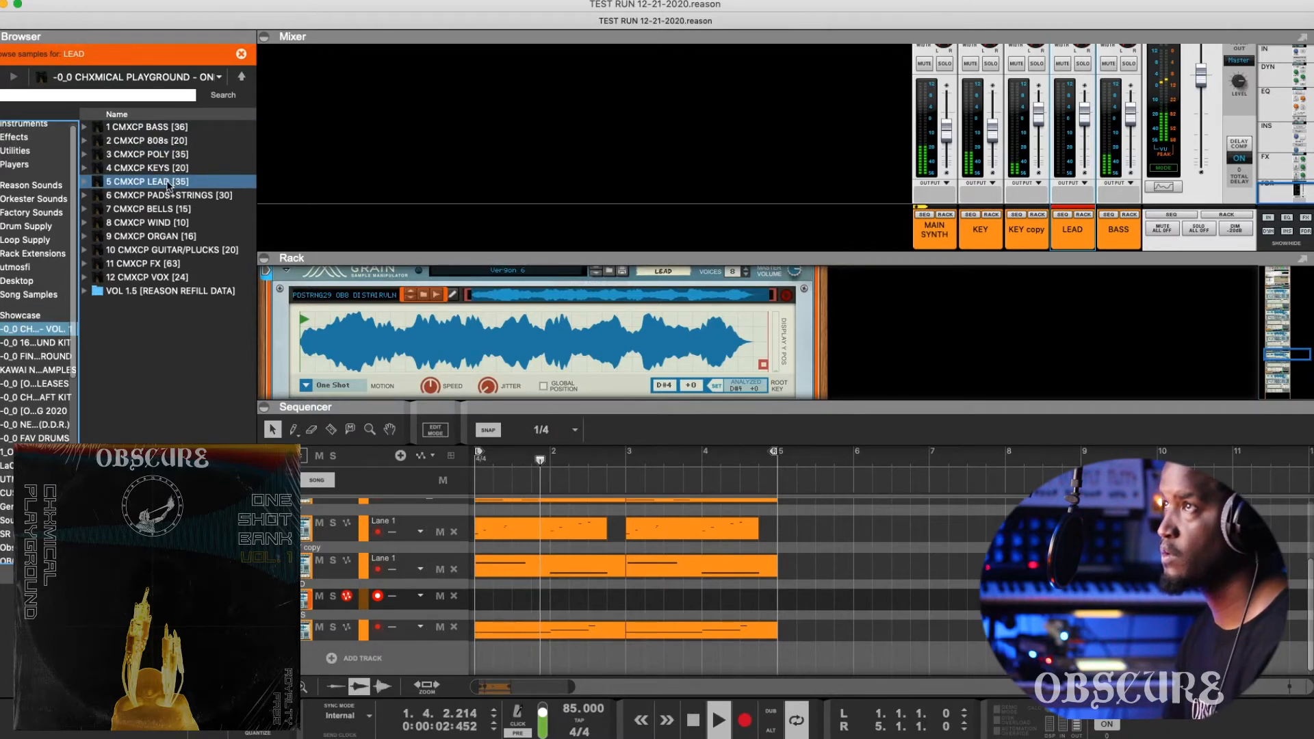
key("Return")
Step: Audition several lead samples, including LEAD2 GHASTLY and LEAD7 INTROLEAD, and load LEAD8 OB8 DISTLEAD C3.wav into the LEAD Grain
left_click(237, 141)
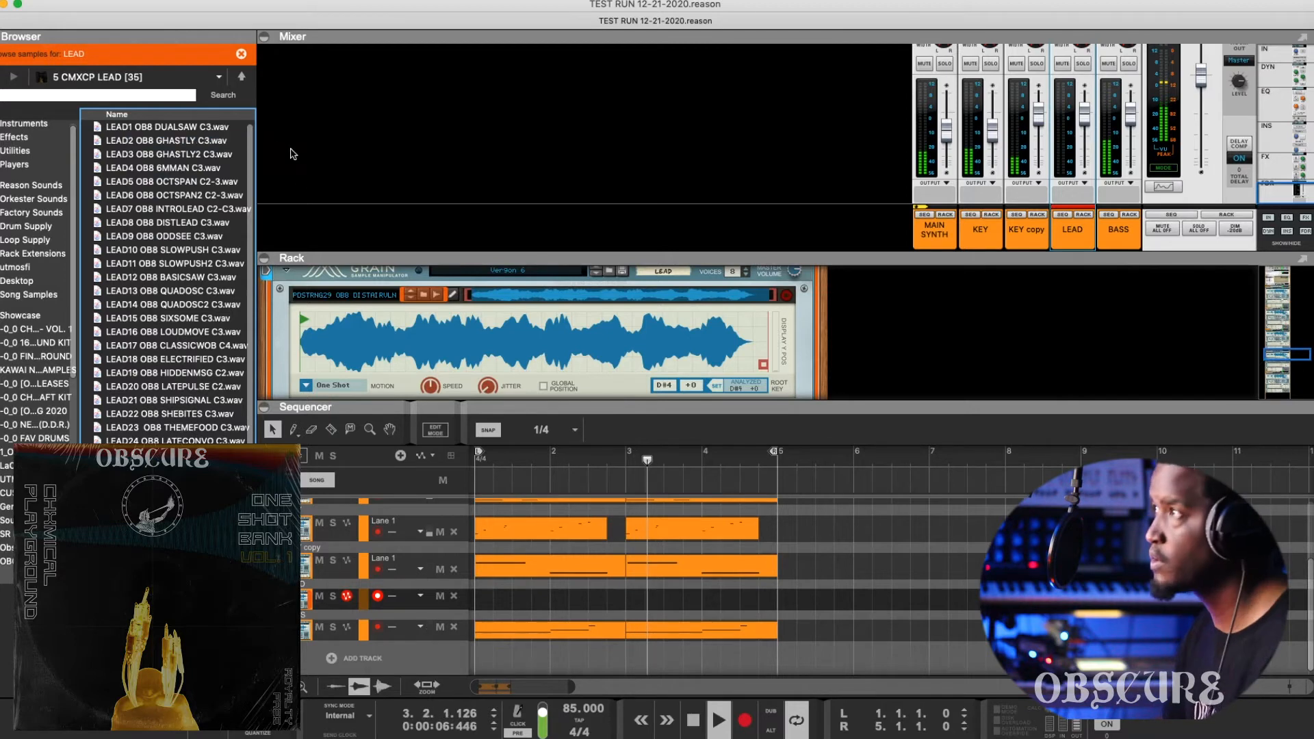
left_click(232, 290)
left_click(226, 332)
left_click(219, 290)
left_click(212, 168)
left_click(205, 154)
left_click(199, 141)
left_click_drag(200, 141, 401, 327)
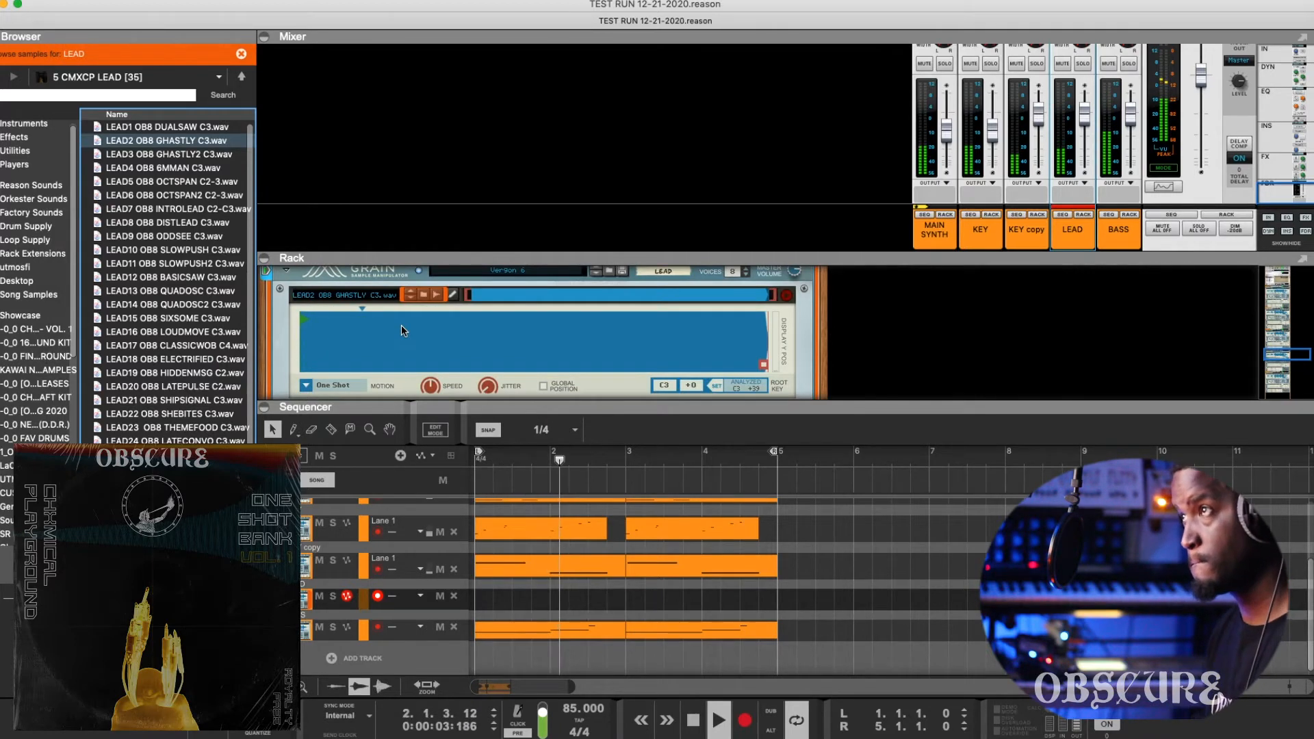
left_click_drag(205, 208, 405, 300)
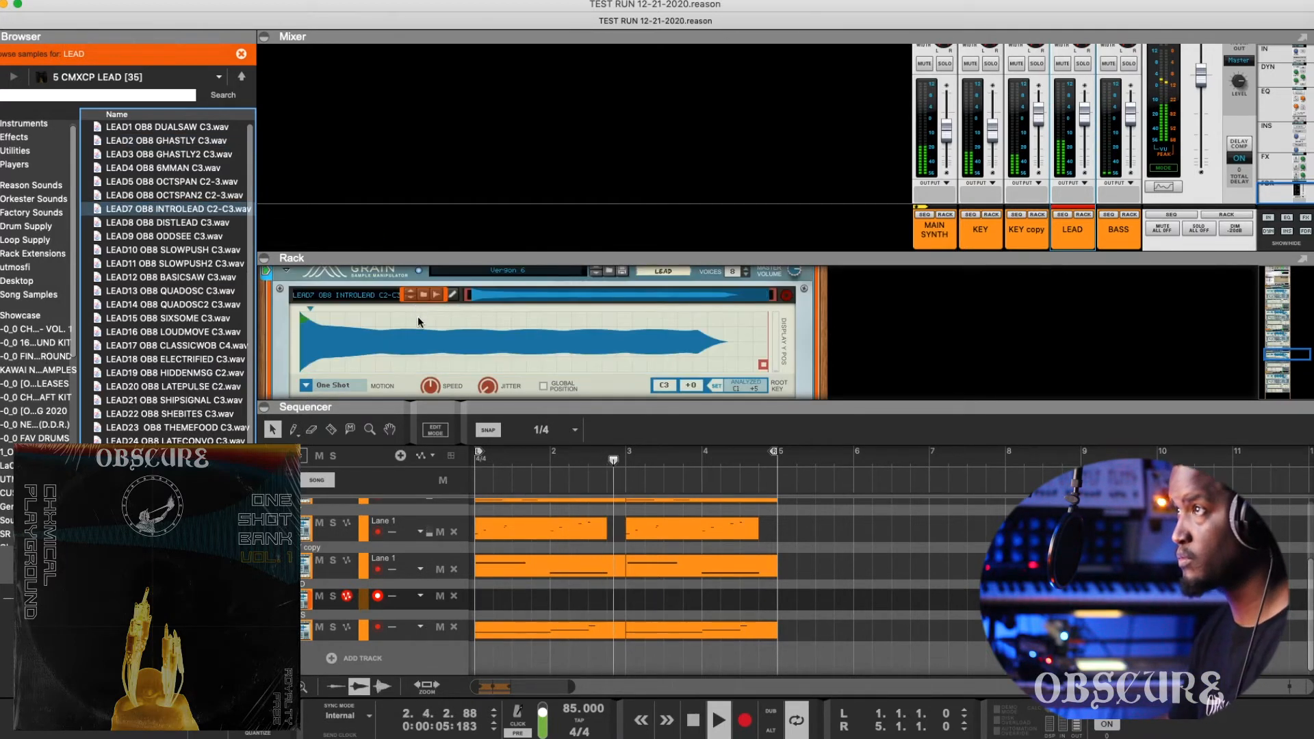
key("Down")
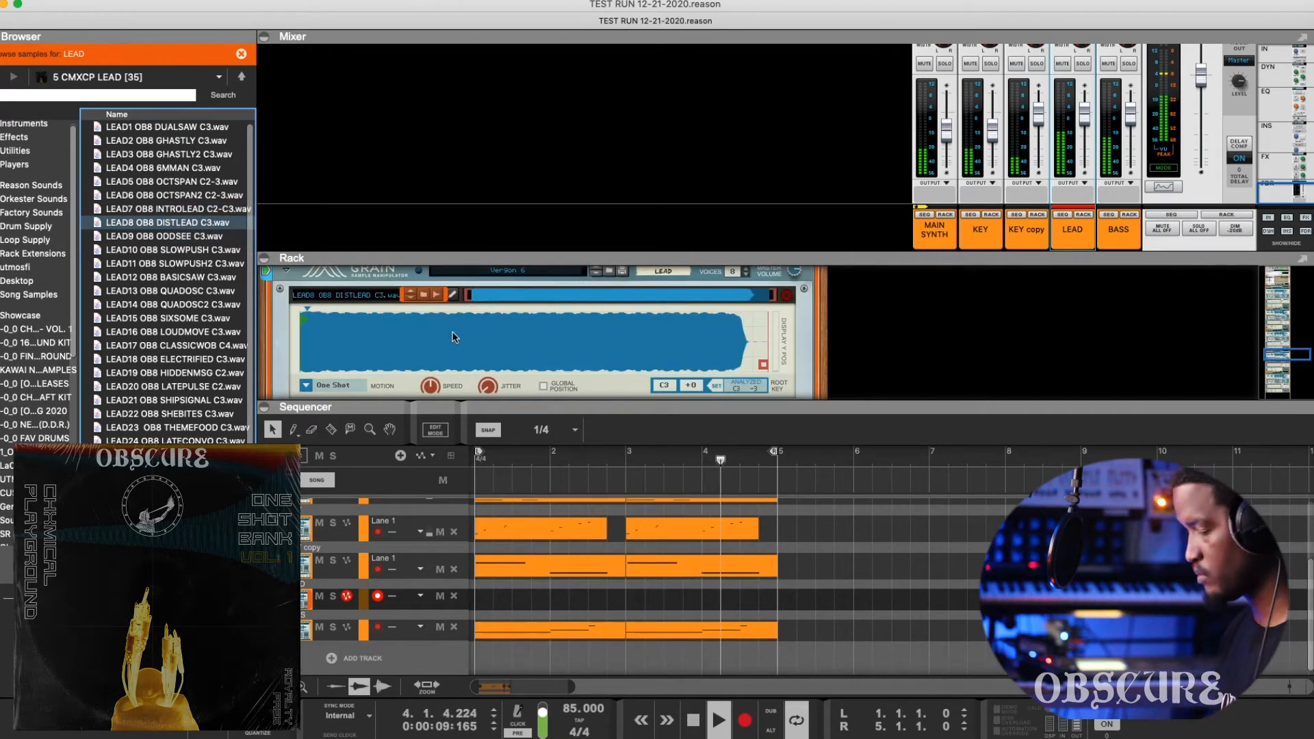
Step: Set the LEAD Grain's amp release to 40 ms and lower the LEAD mixer channel to -6.41 dB
scroll(515, 333, "down", 5)
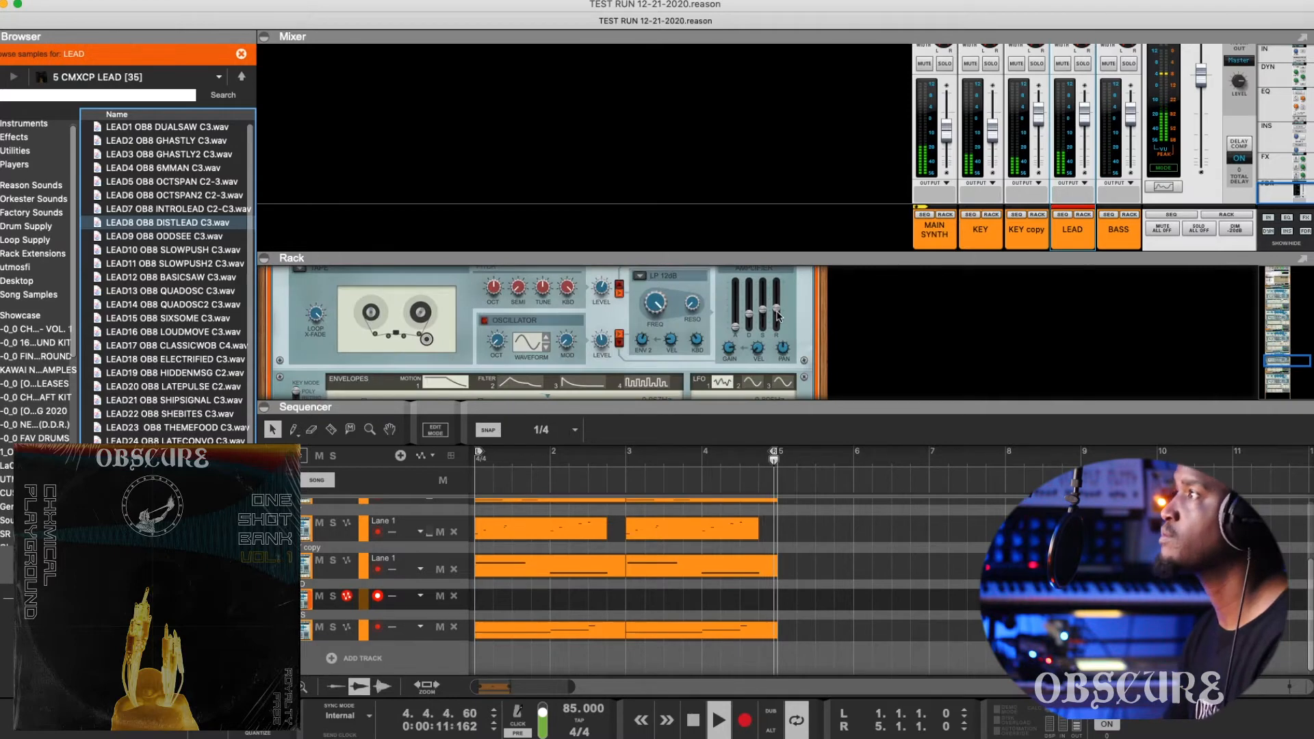
left_click(776, 327)
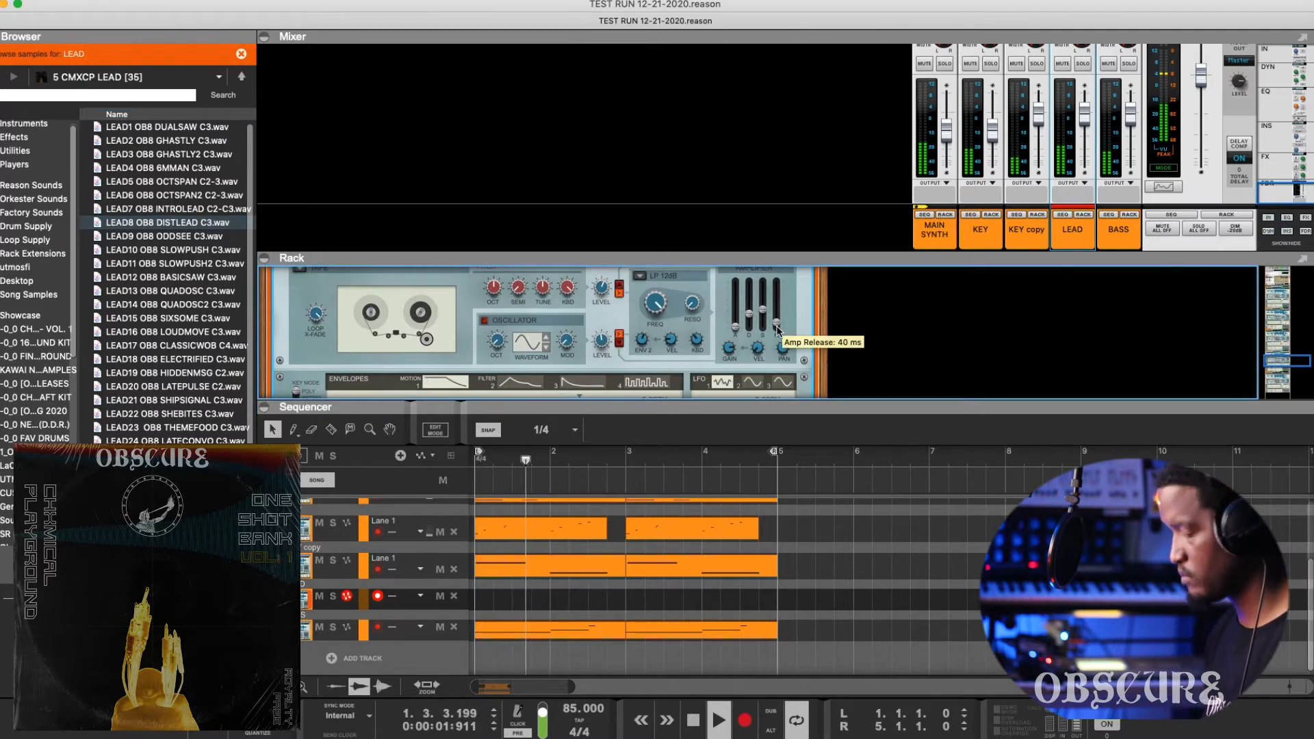
scroll(777, 327, "up", 2)
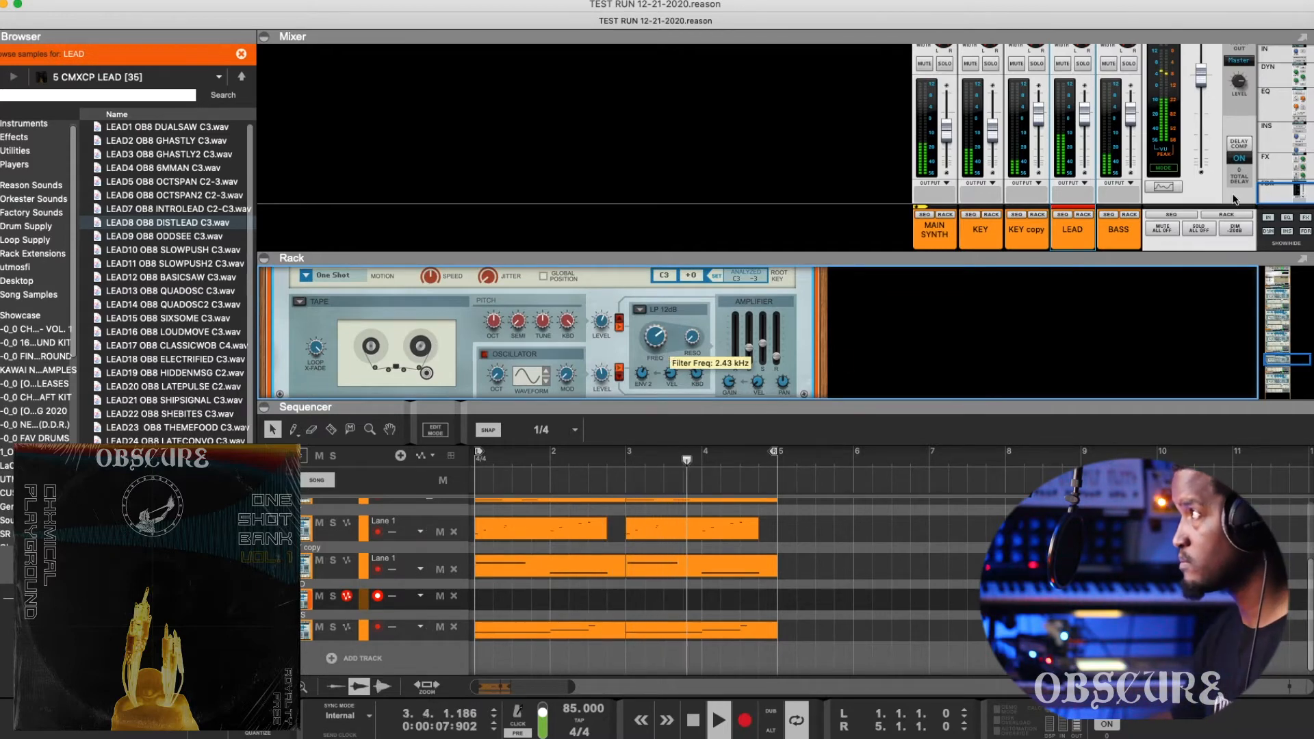
left_click(1082, 130)
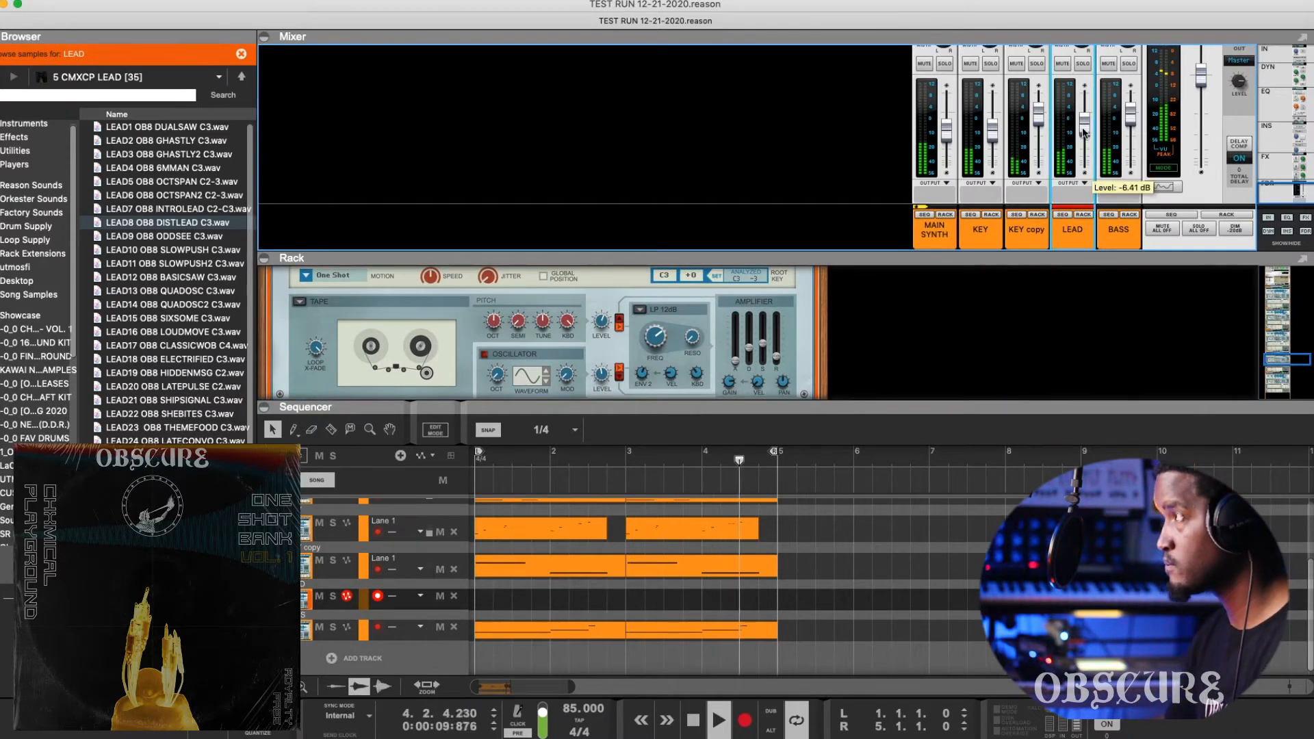
Step: Turn on the LEAD Grain's delay effect with Sync and a delay amount of 31.9 %
scroll(712, 334, "down", 10)
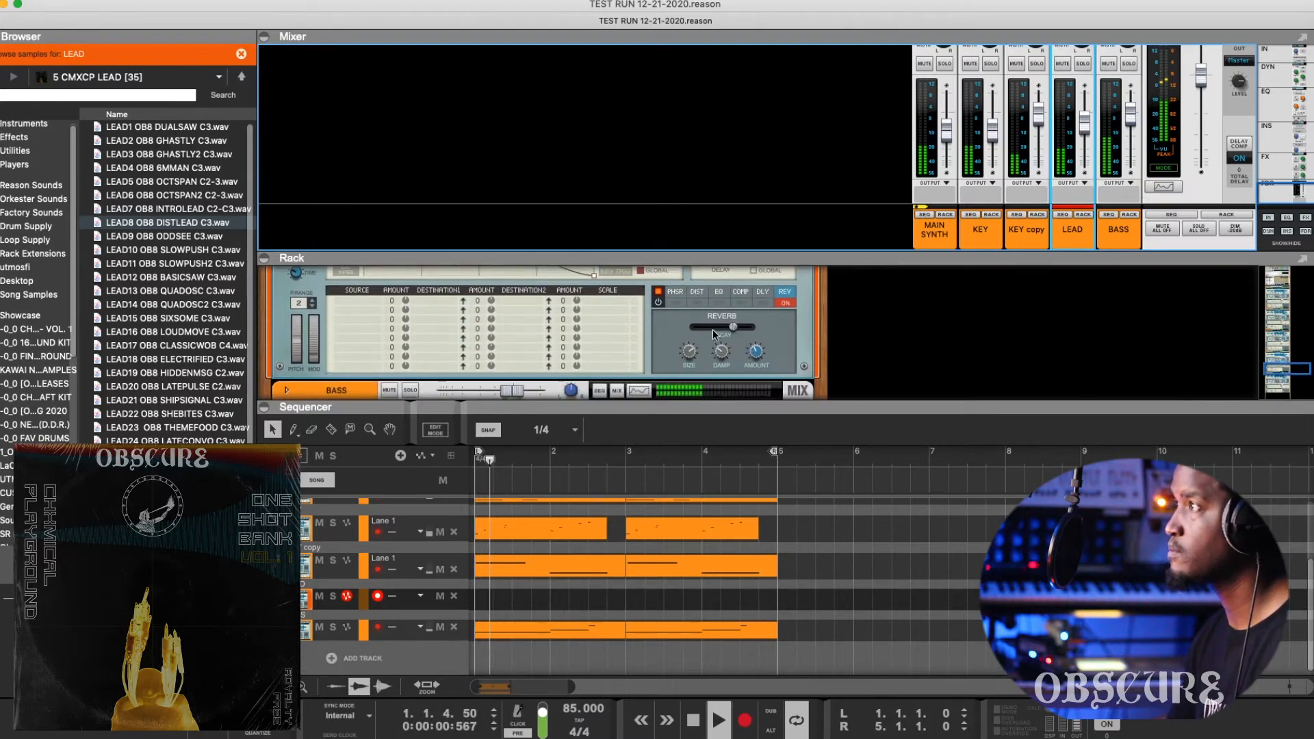
scroll(712, 330, "up", 1)
left_click(764, 316)
left_click(764, 322)
left_click(683, 348)
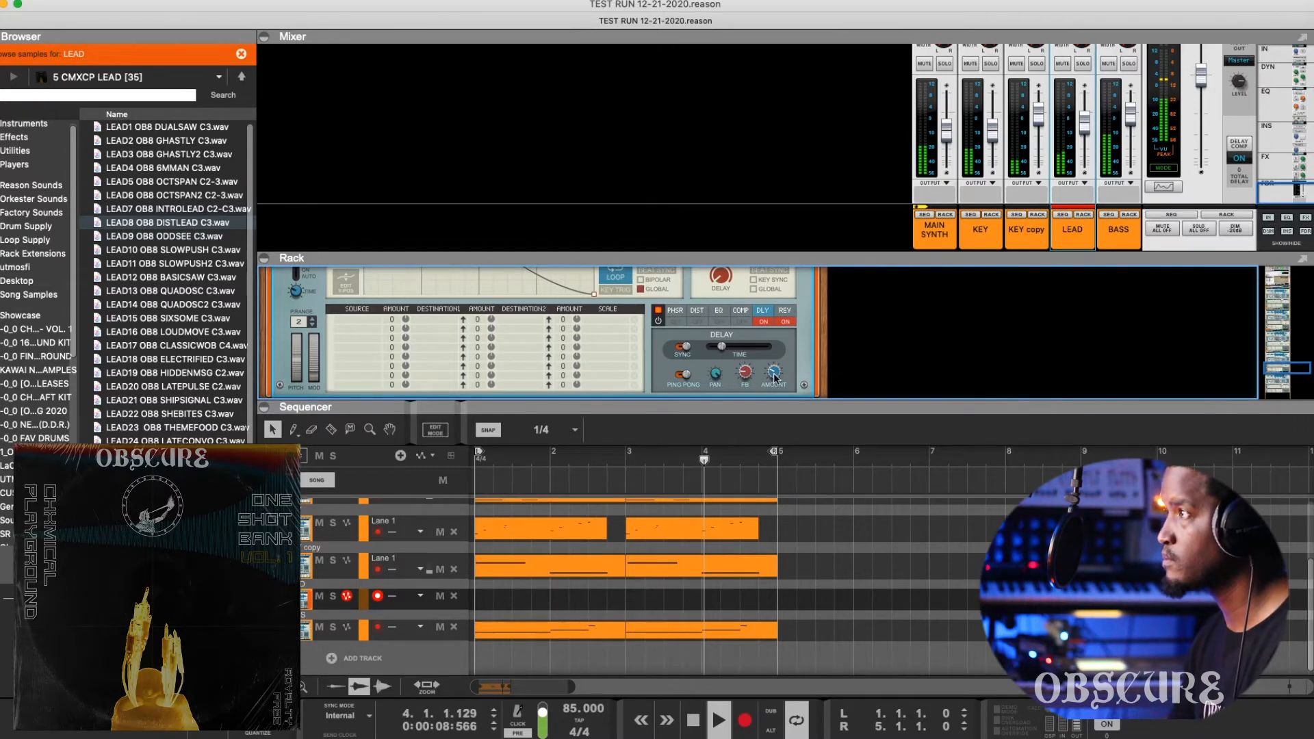
mouse_move(771, 375)
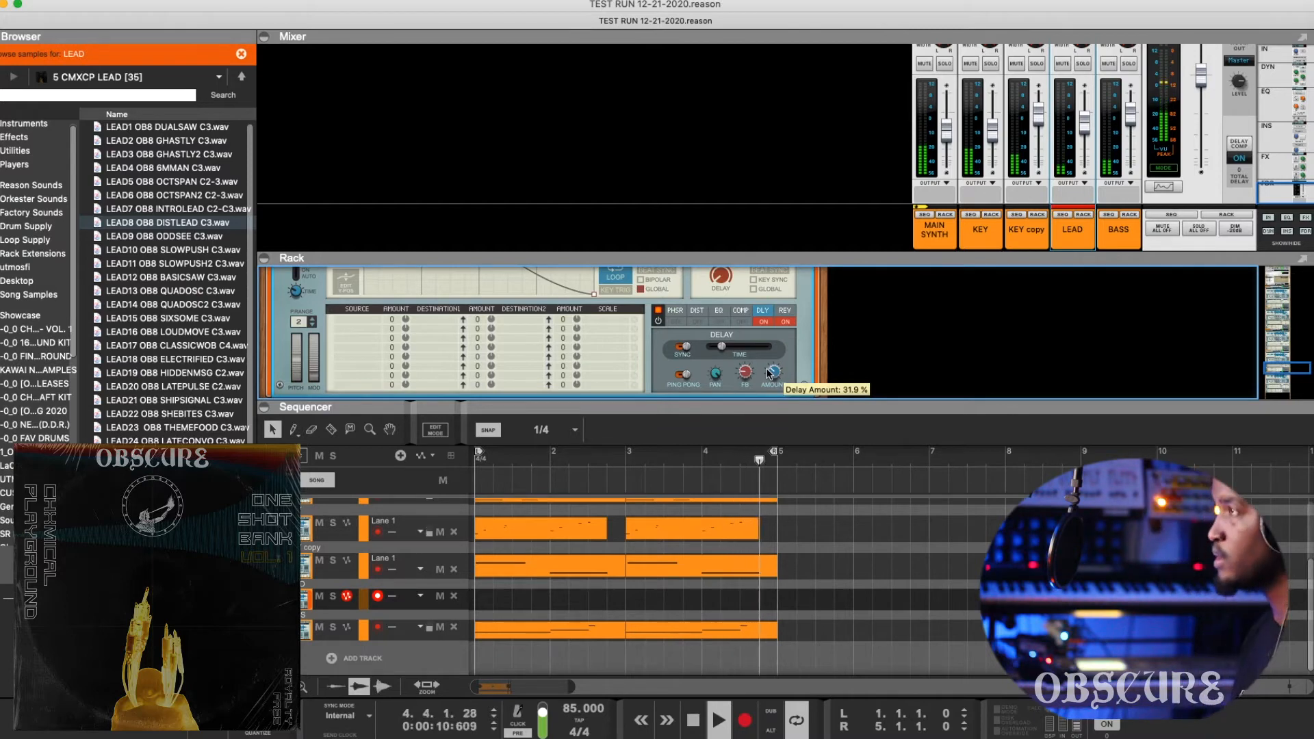
scroll(769, 374, "up", 1)
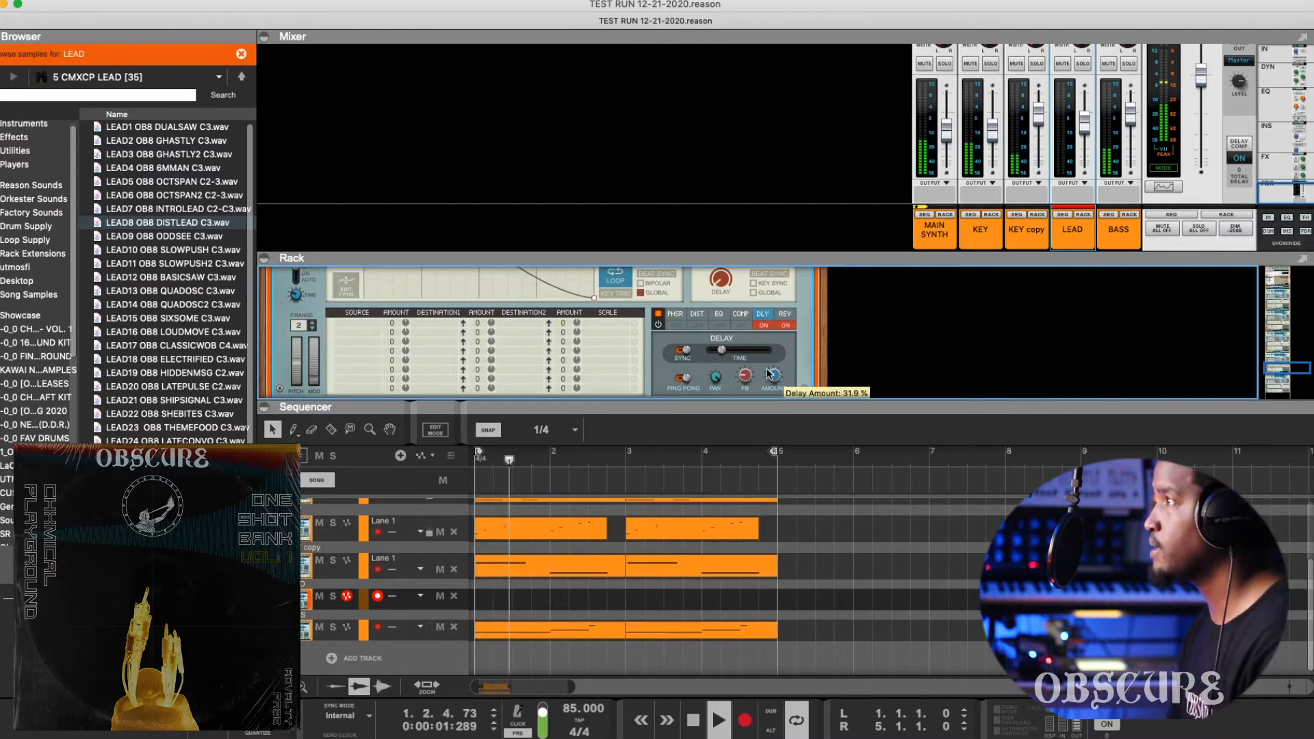
scroll(767, 375, "up", 5)
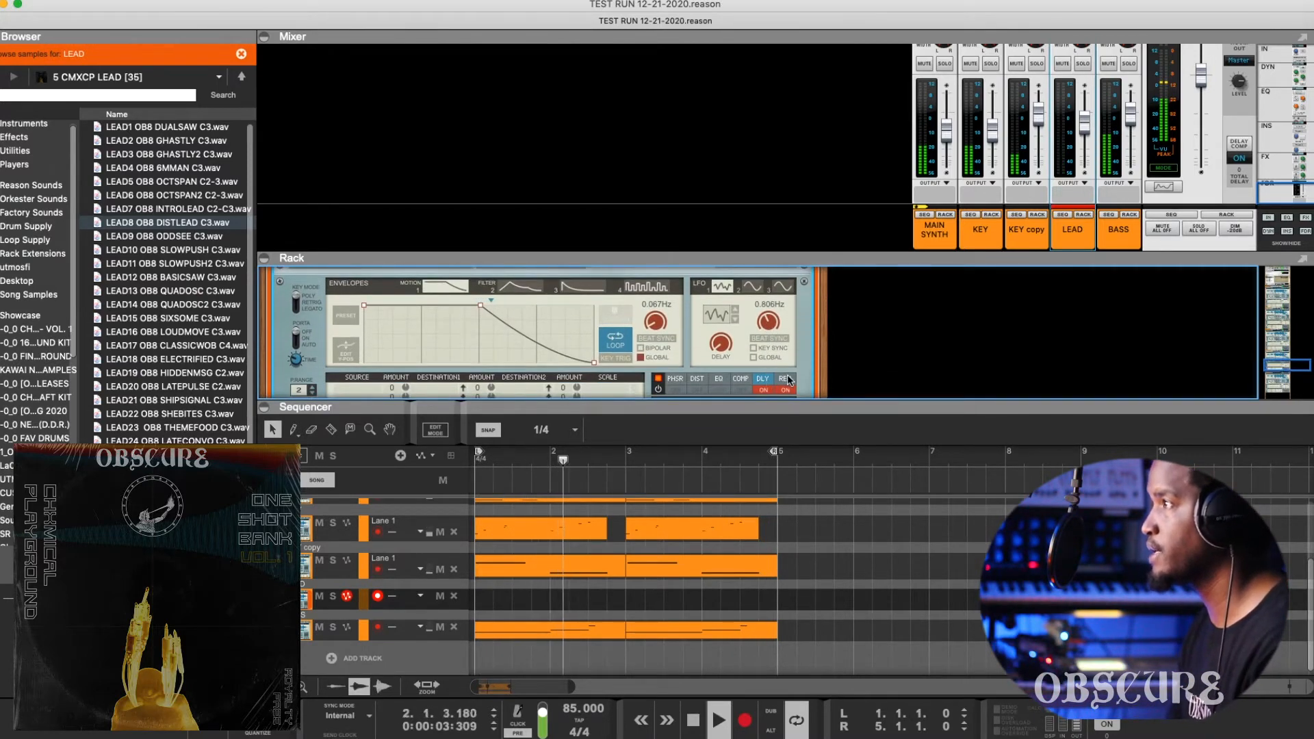
Step: Record a two-bar lead clip on the LEAD track from bar 1 and play it back
scroll(787, 380, "up", 6)
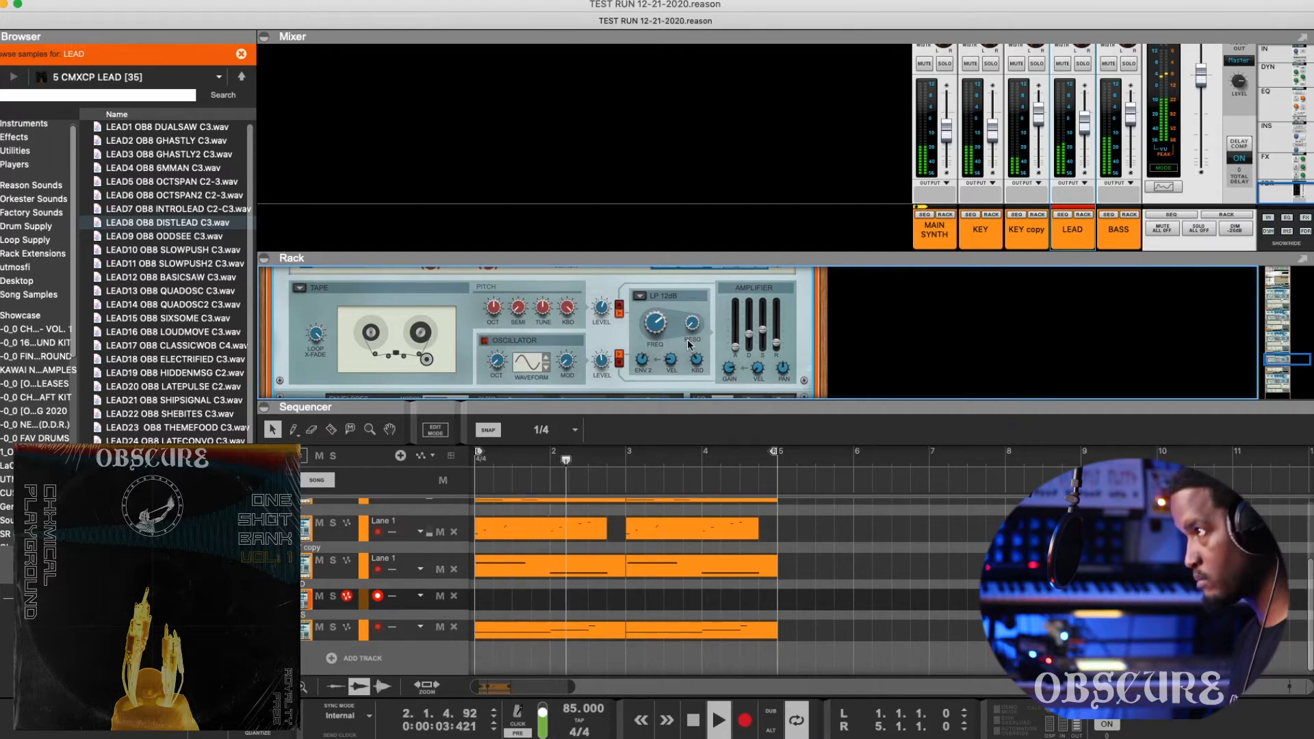
key("space")
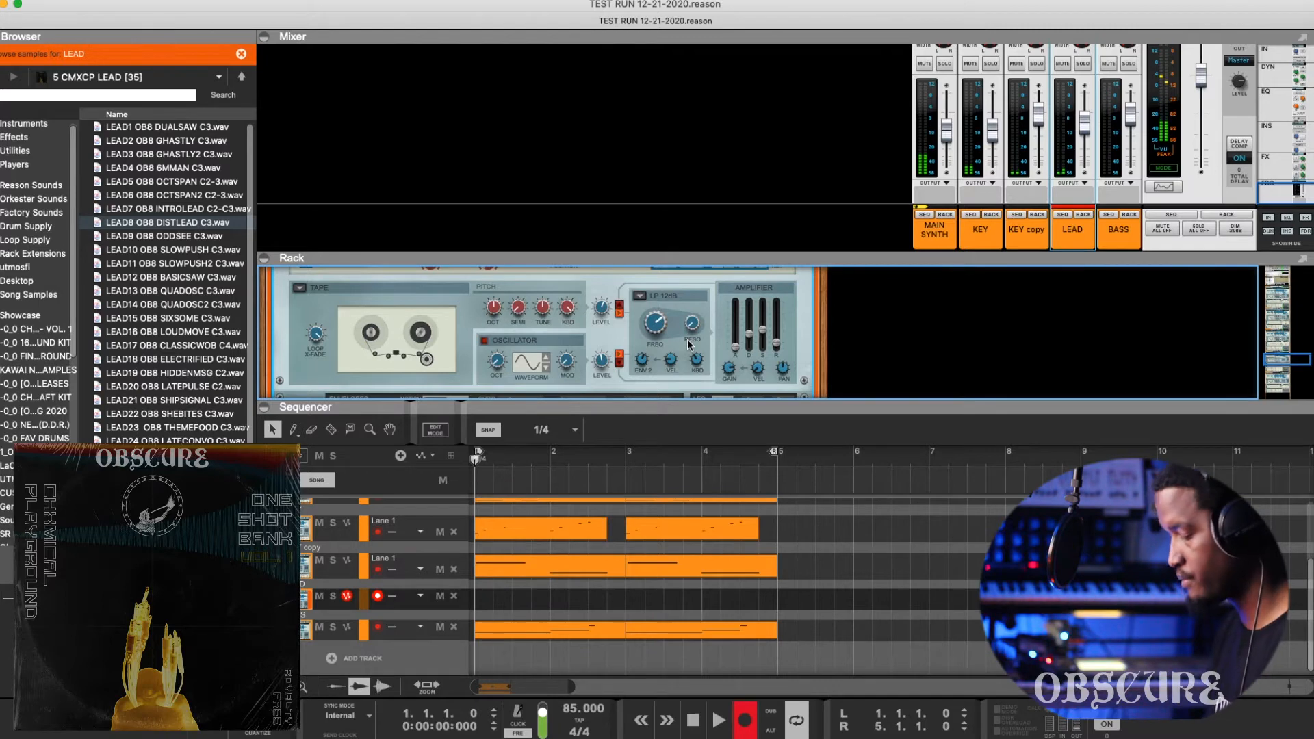
key("super+Return")
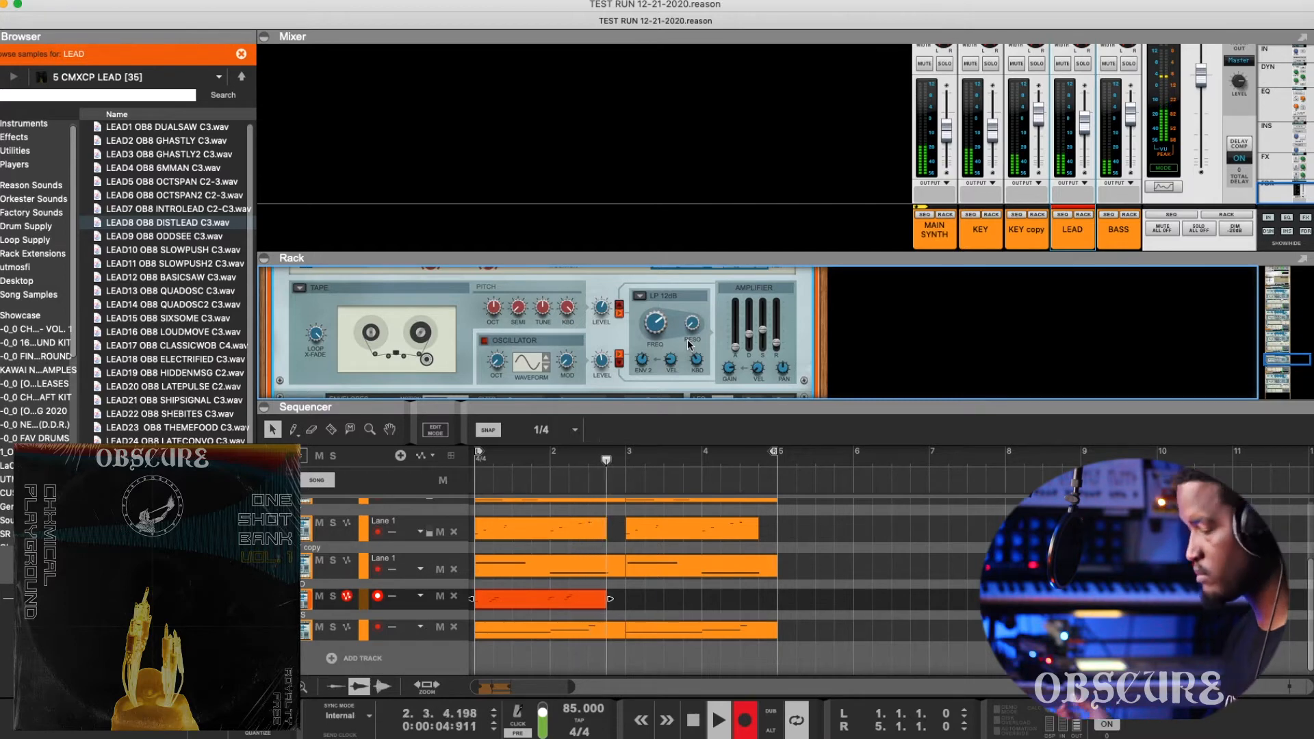
key("space")
key("super+Return")
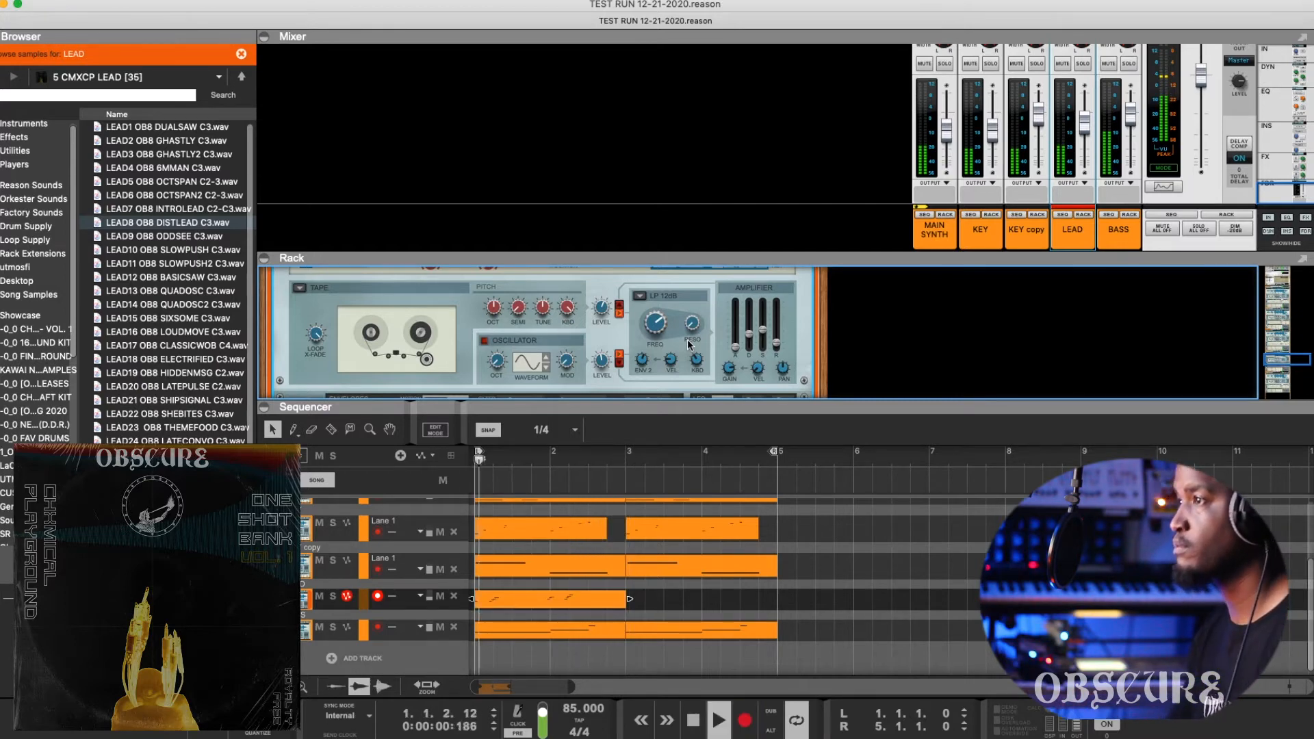
scroll(836, 678, "up", 1)
key("space")
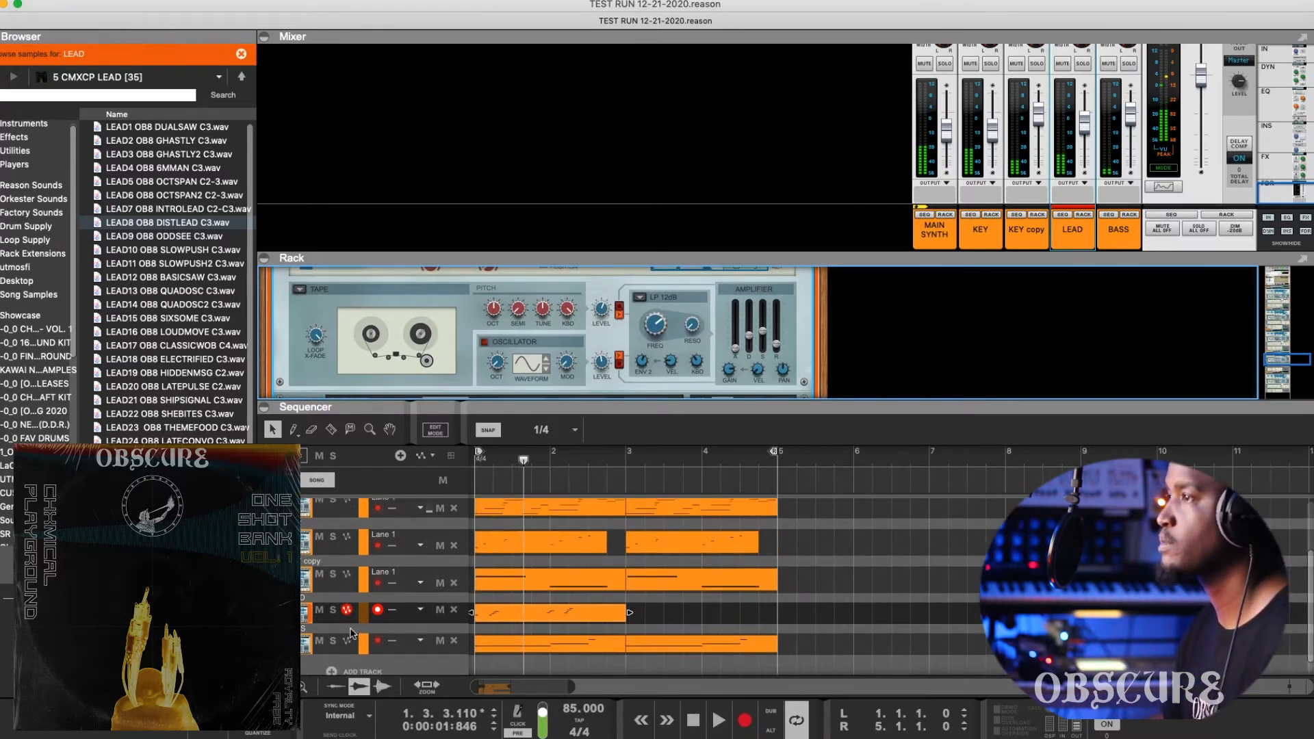
Step: Duplicate the LEAD track with its clip and rename the duplicate LEAD 2
left_click(331, 616)
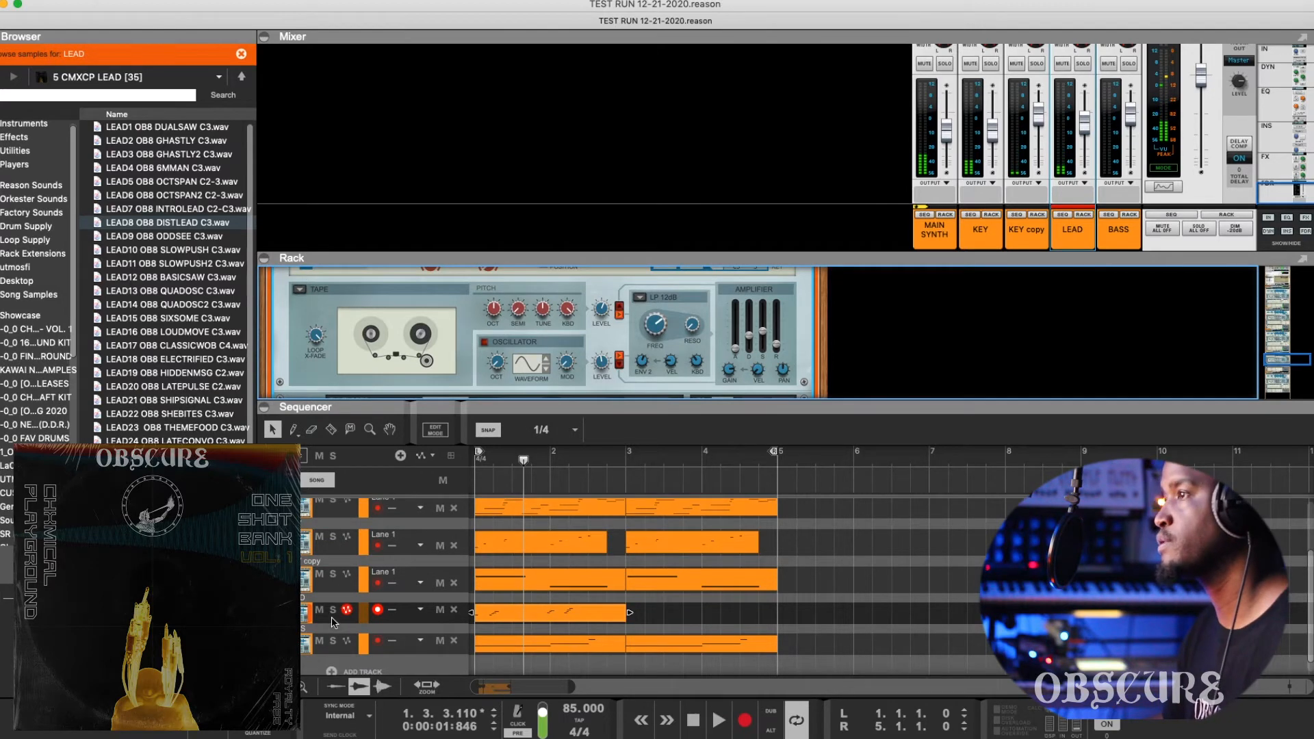
key("super+d")
left_click(553, 636)
double_click(309, 628)
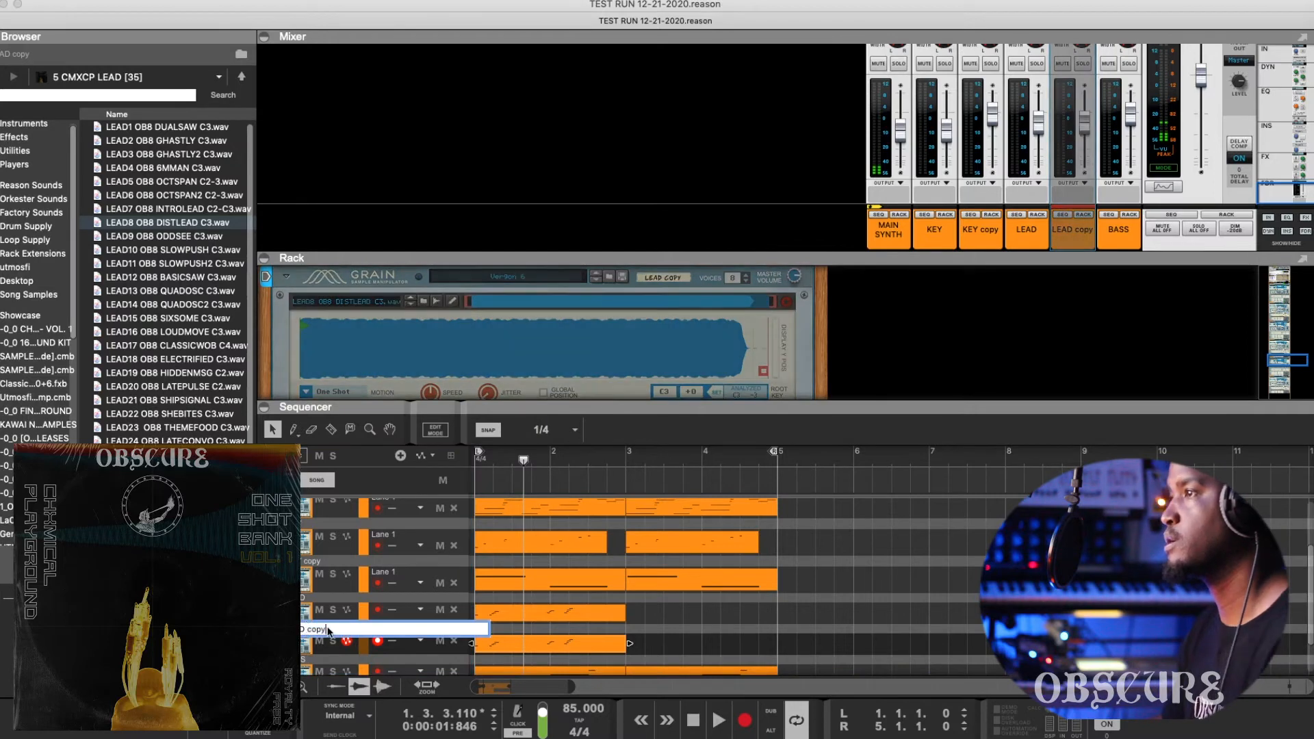
type("2")
key("Return")
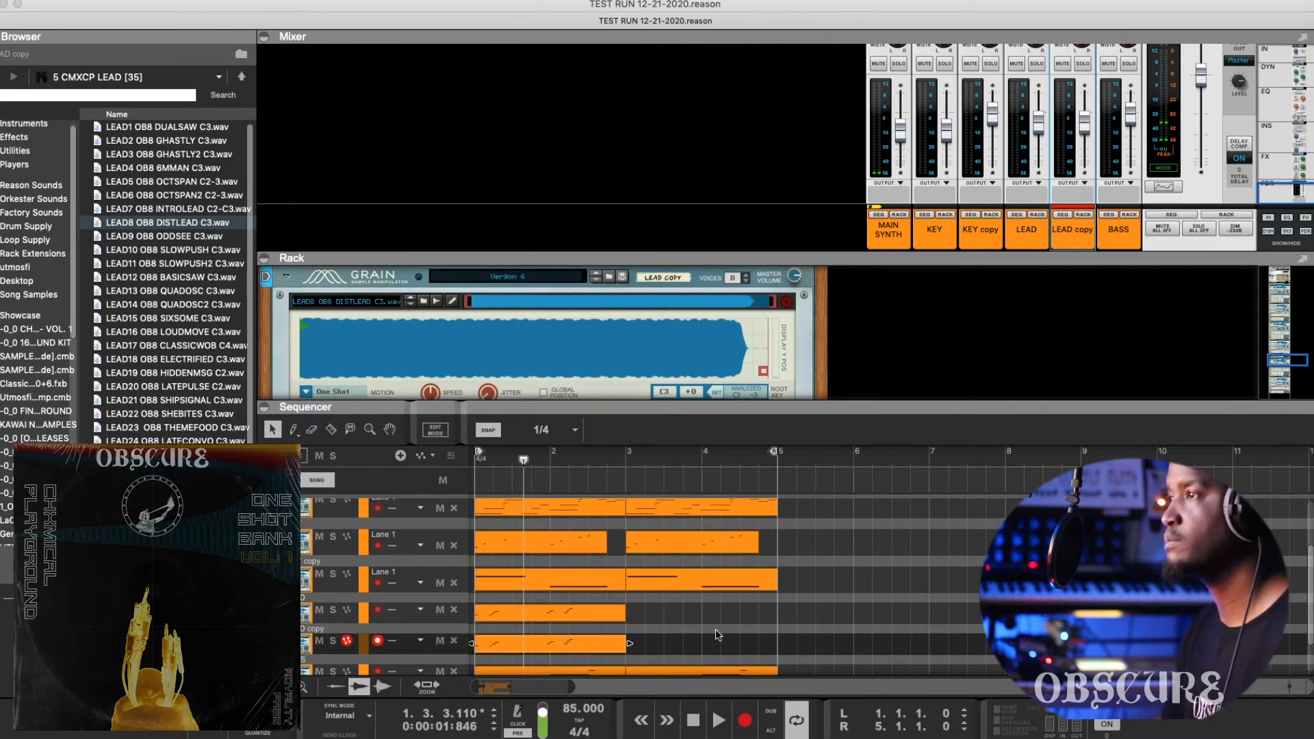
Step: Split the LEAD 2 clip at beat 4 of bar 1 and delete the part before the cut
scroll(586, 625, "down", 3)
scroll(586, 625, "left", 2)
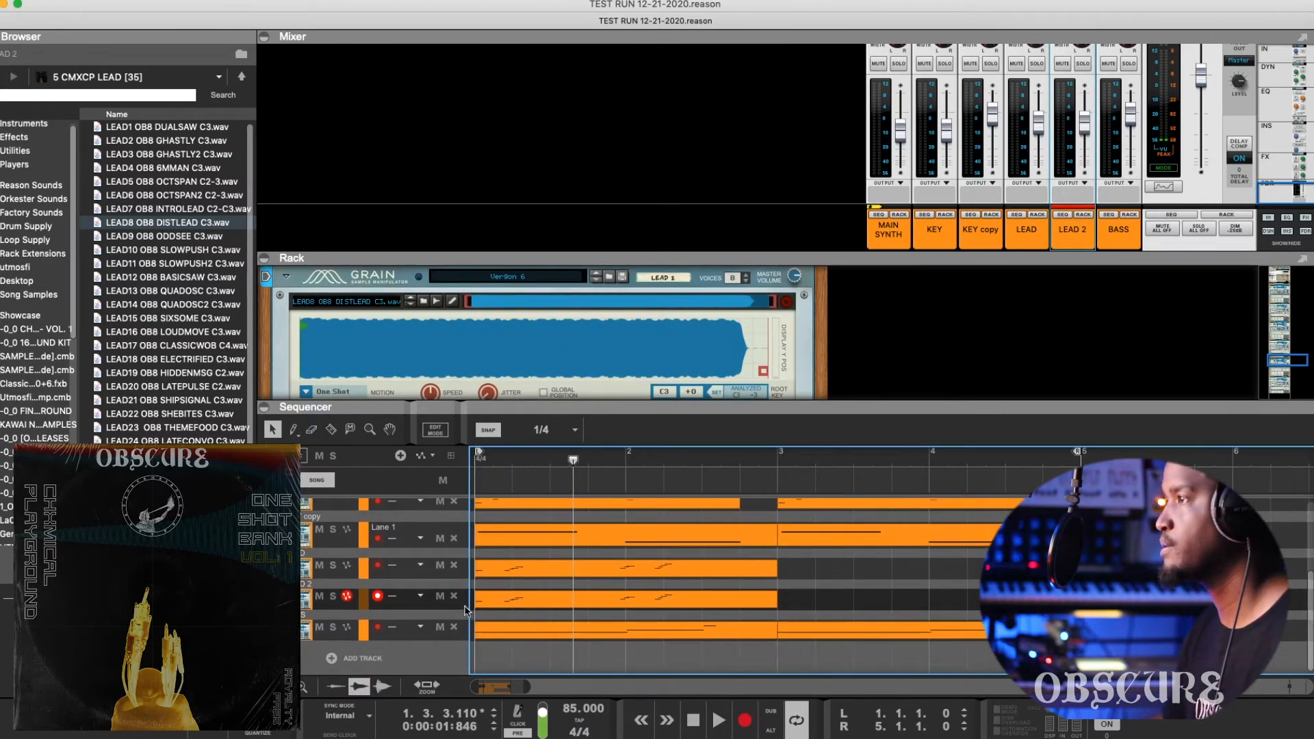
key("r")
left_click(588, 601)
key("q")
left_click(578, 600)
key("Delete")
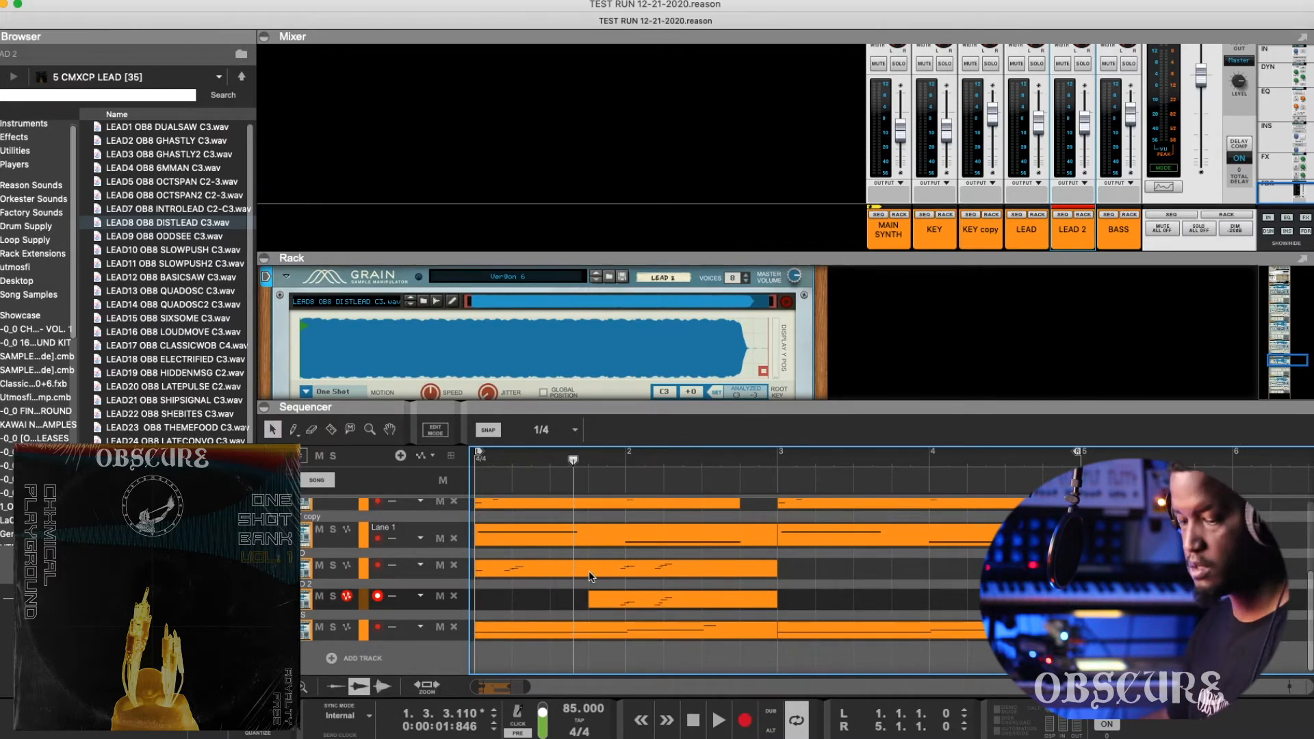
Step: Split the LEAD clip at beat 4 of bar 1 and delete the part after the cut
key("t")
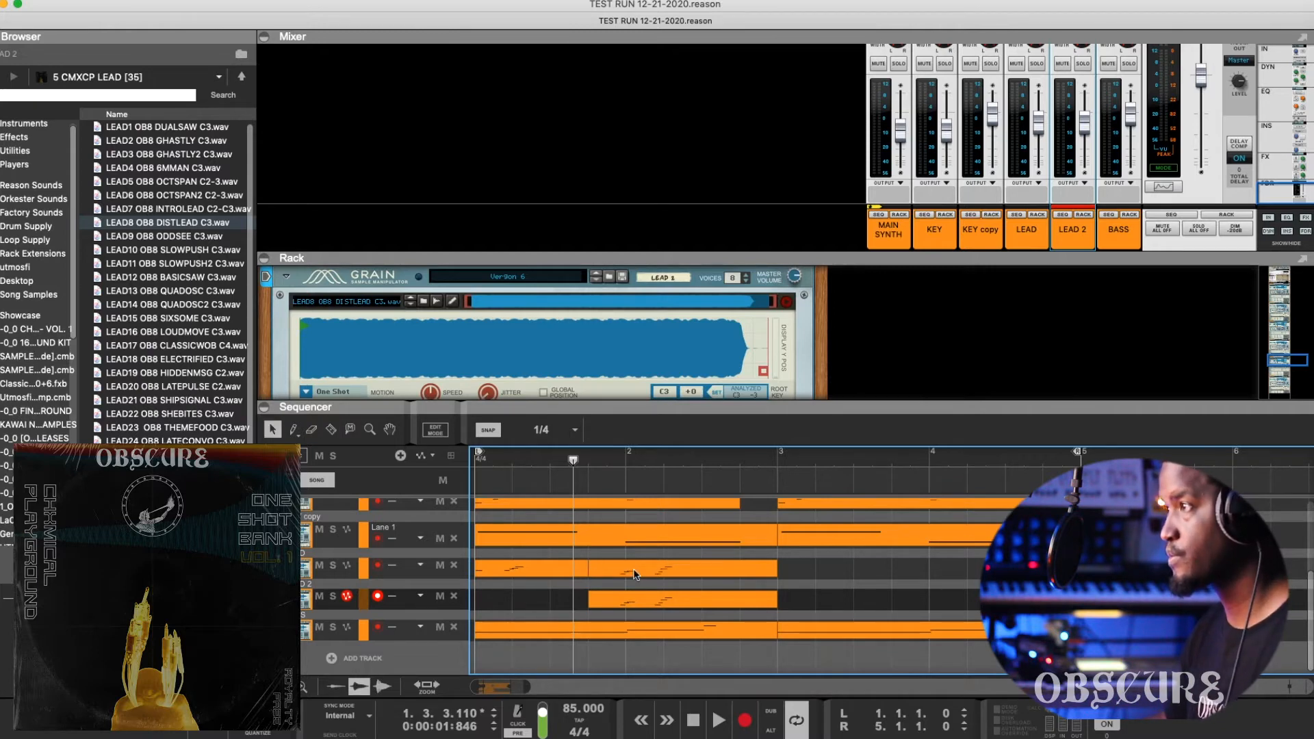
left_click(634, 575)
key("Delete")
left_click_drag(548, 556, 683, 587)
left_click_drag(761, 565, 504, 607)
Step: Loop playback over the first bass clip, from bar 1 to bar 3, and load LEAD9 OB8 ODDSEE C3.wav into the LEAD 2 Grain
left_click(559, 627)
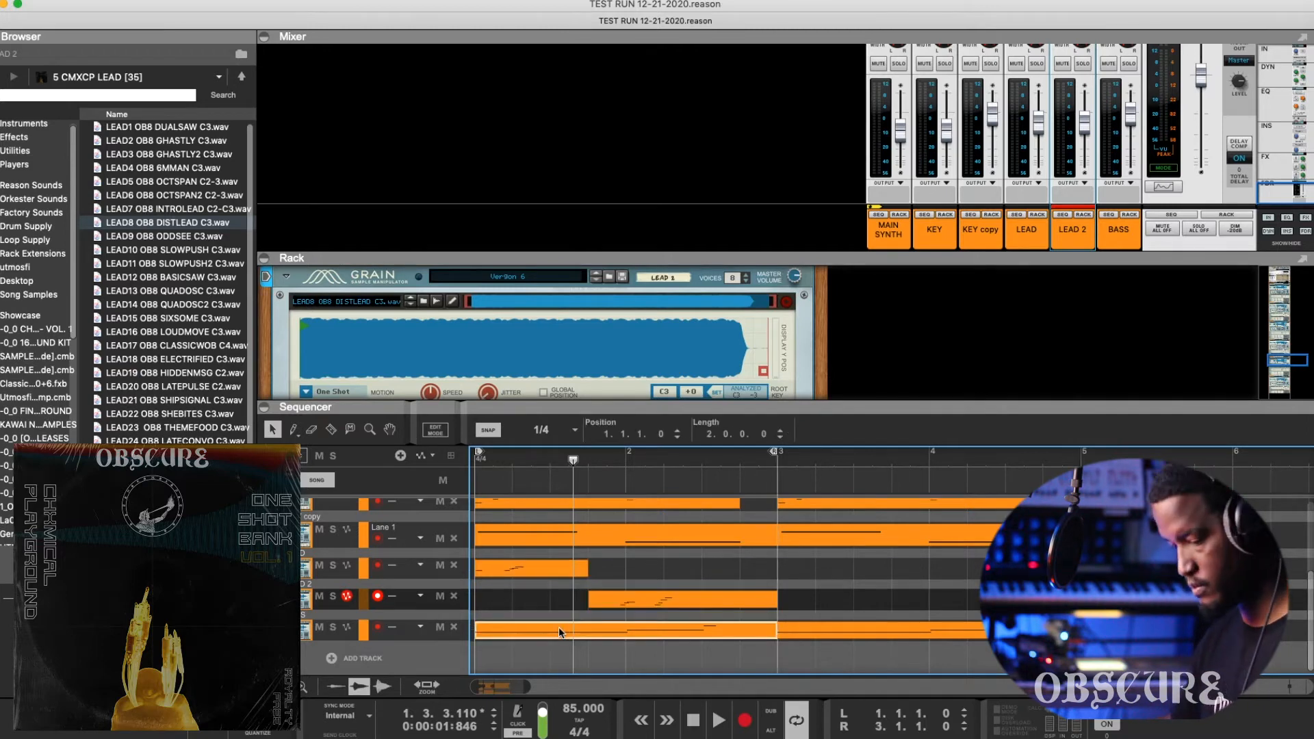
key("space")
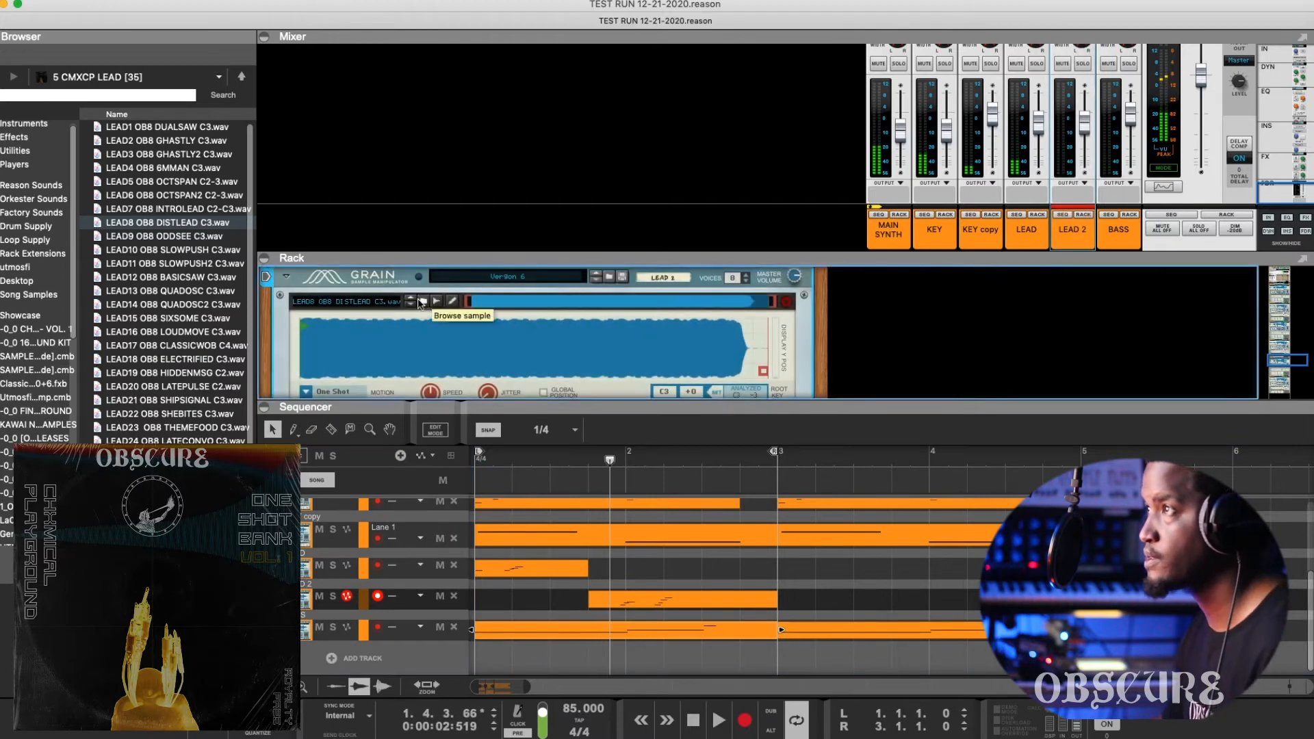
left_click(423, 301)
key("Down")
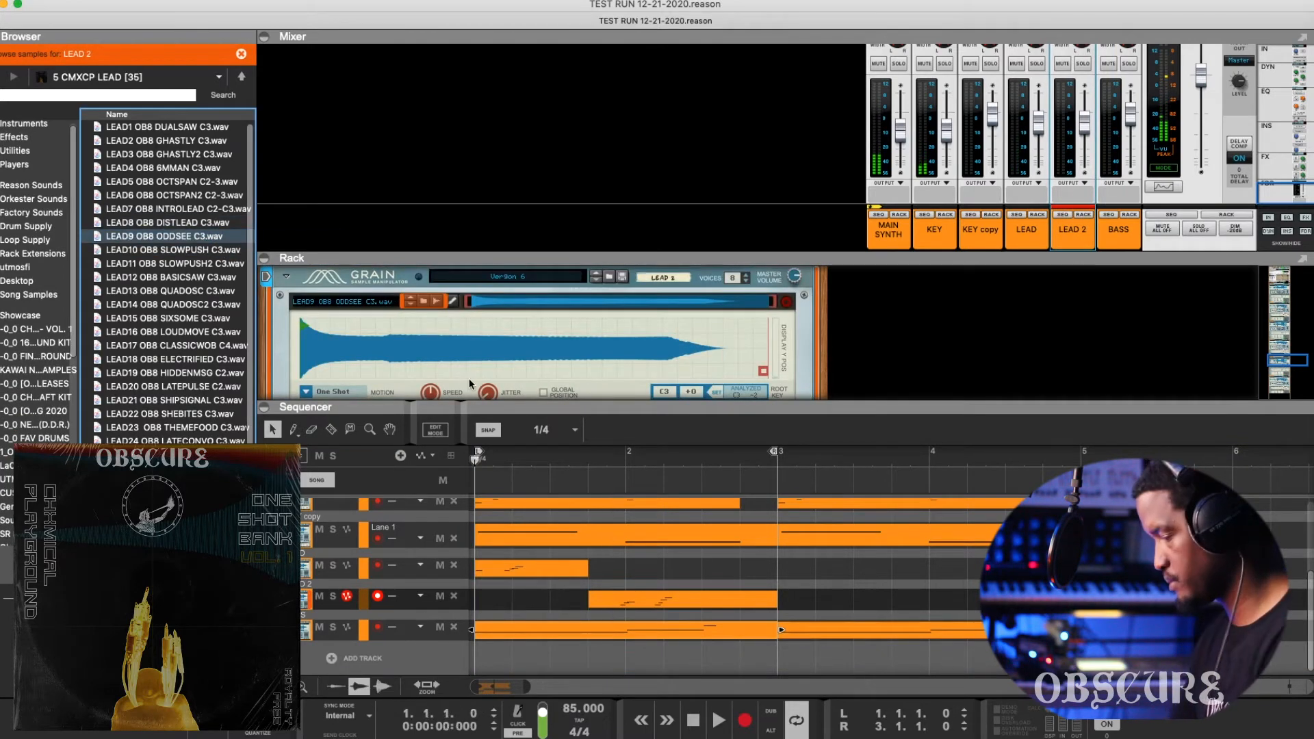
Step: Load LEAD10 OB8 SLOWPUSH C3.wav into the LEAD 2 Grain while the loop plays
key("space")
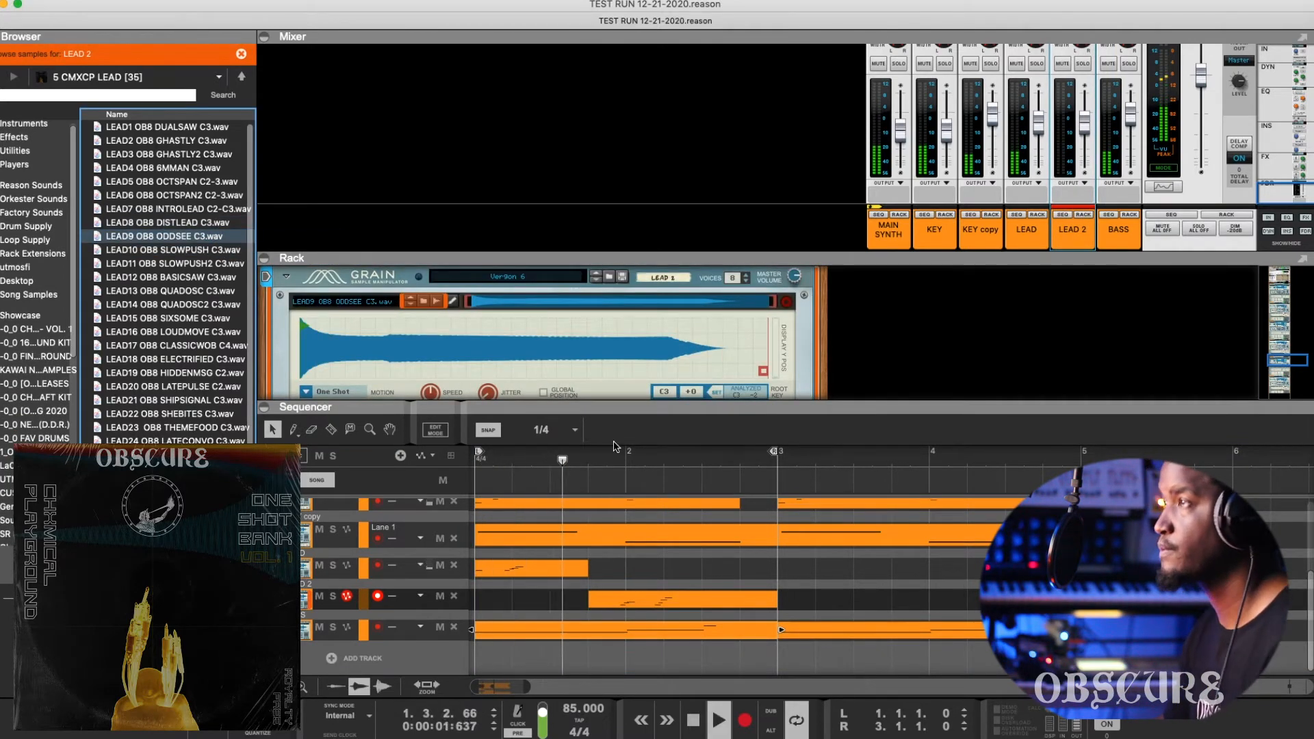
left_click_drag(171, 250, 417, 329)
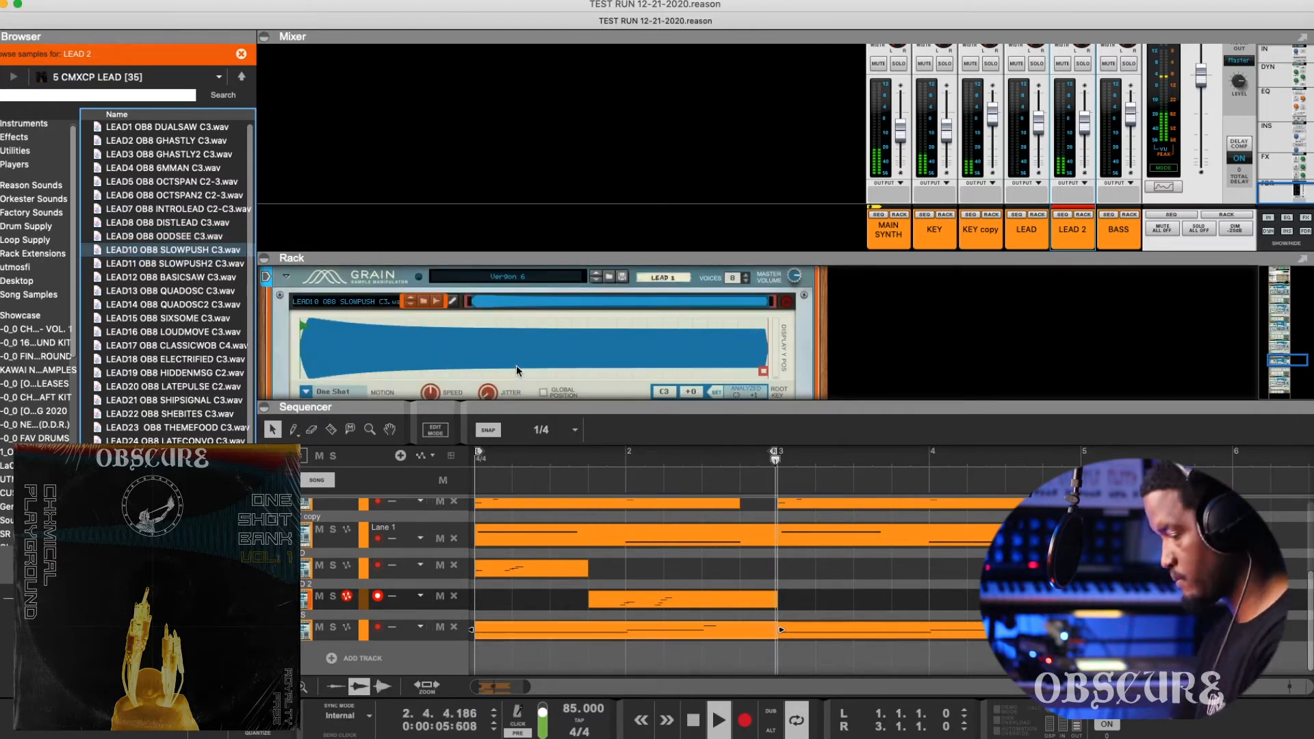
left_click(177, 265)
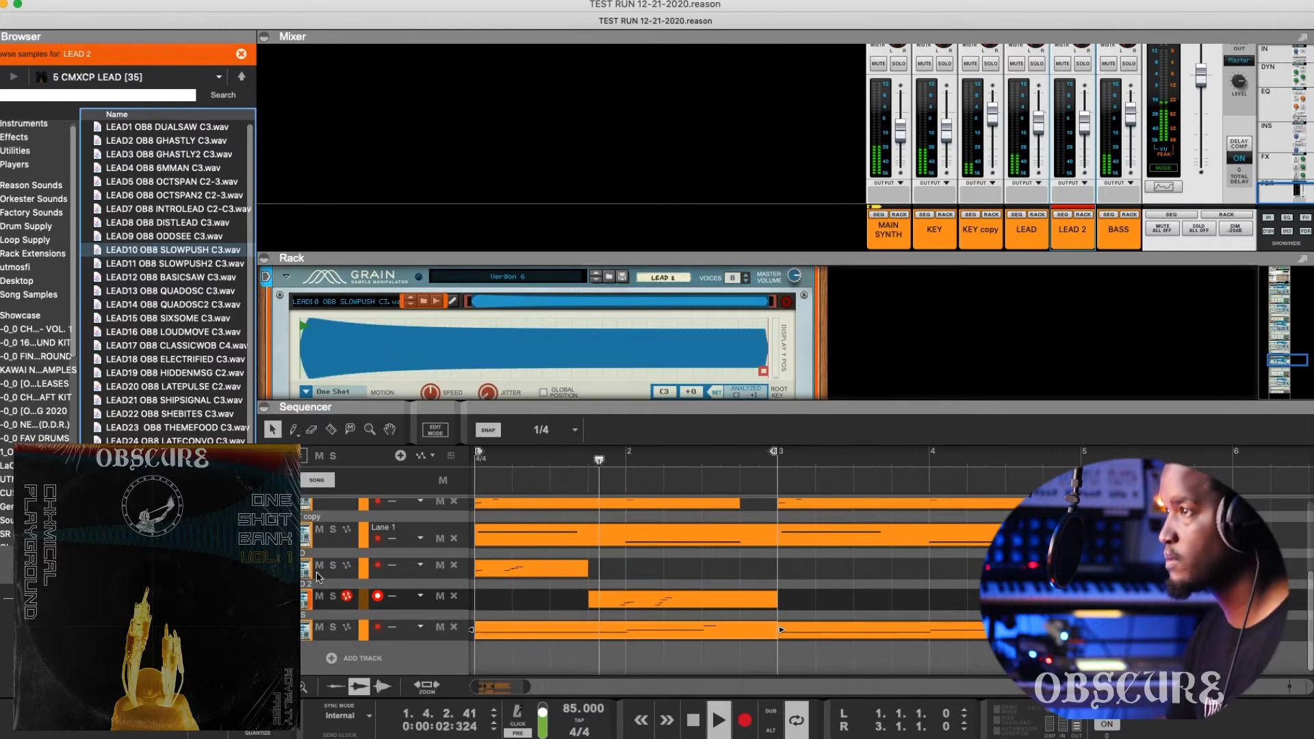
Step: Adjust the filter frequency on the LEAD track's Grain during playback
left_click(381, 565)
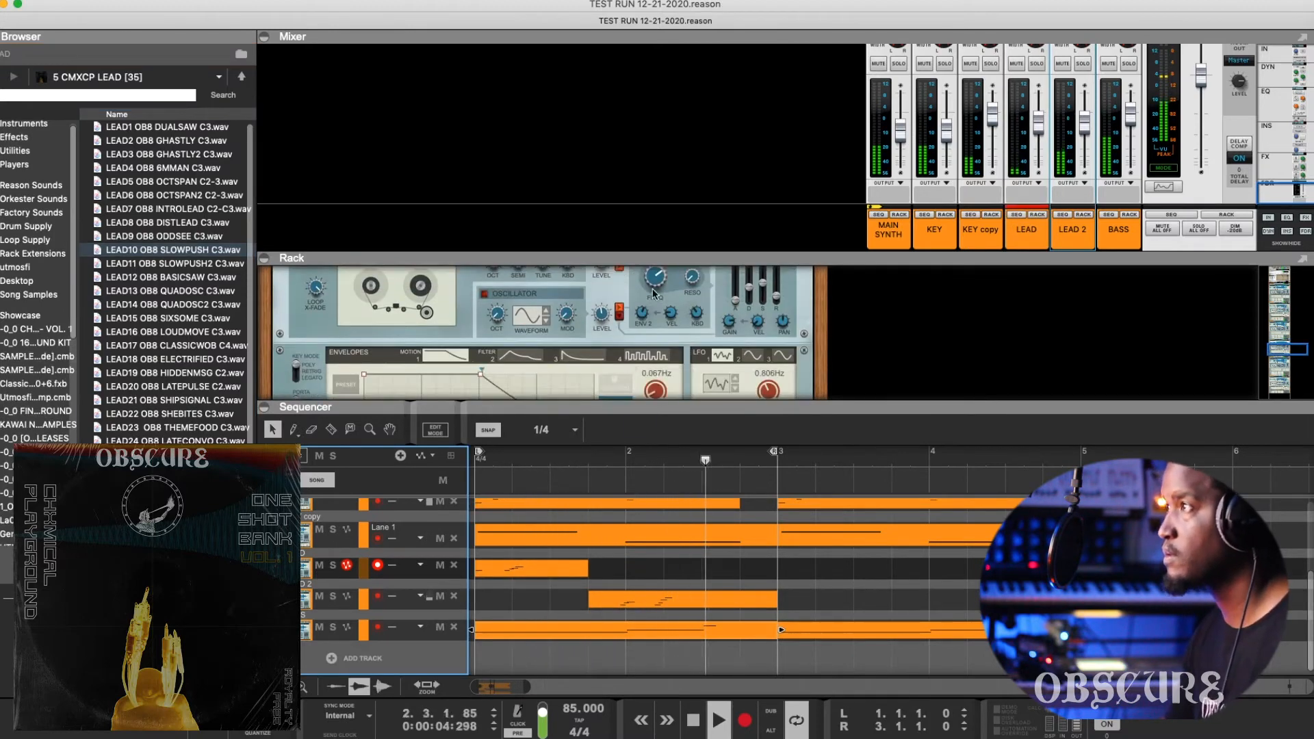
left_click_drag(654, 296, 661, 275)
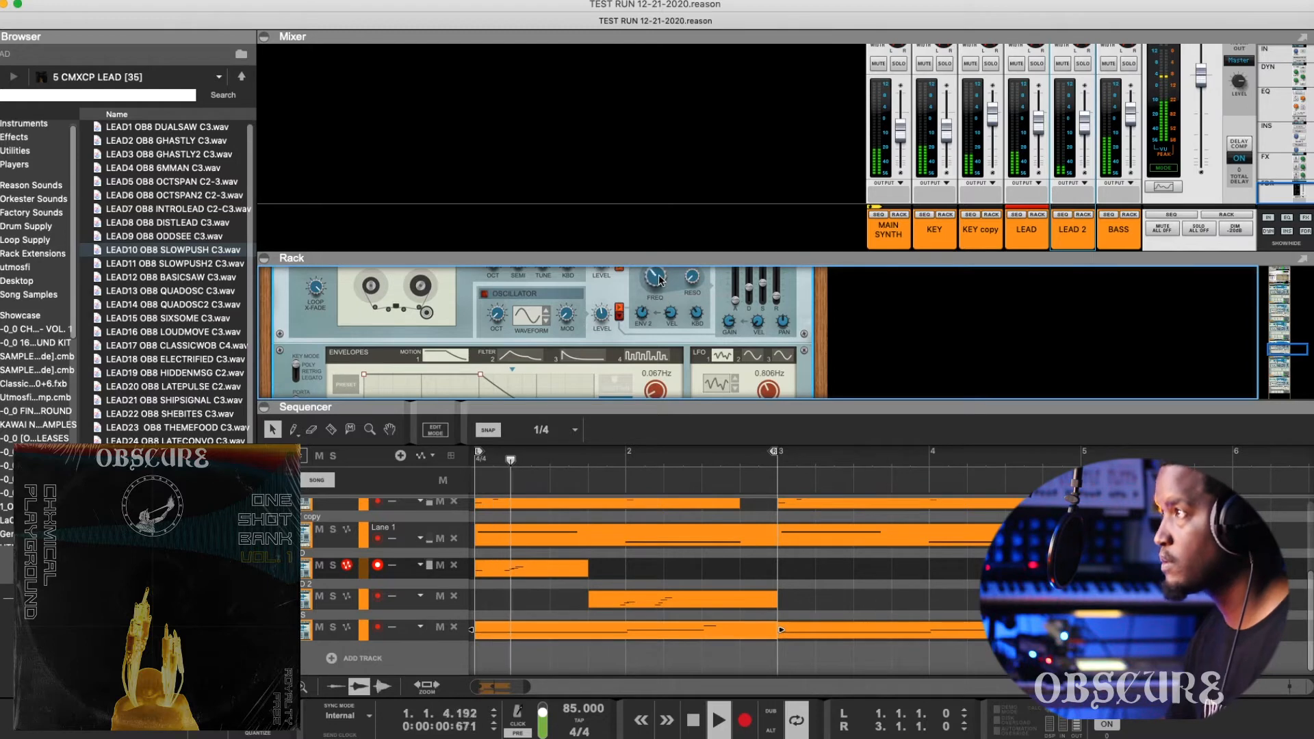
scroll(691, 300, "up", 1)
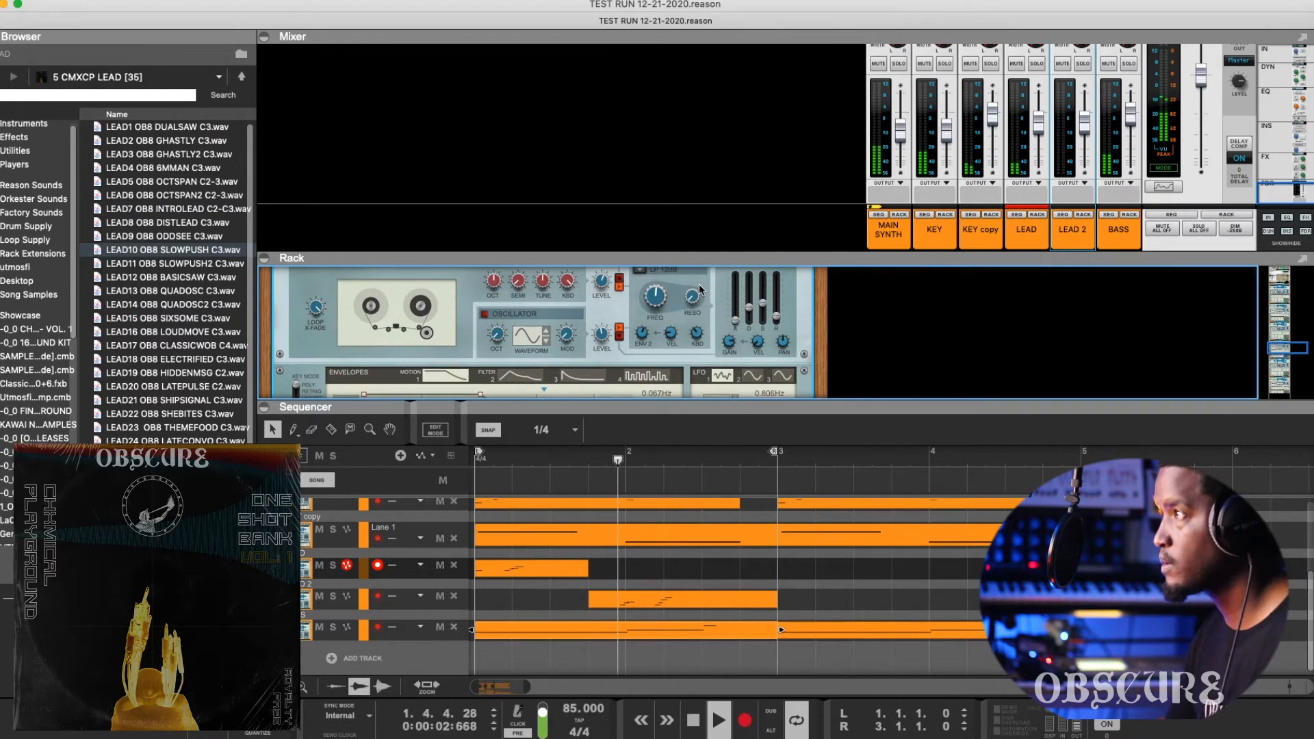
scroll(683, 344, "down", 1)
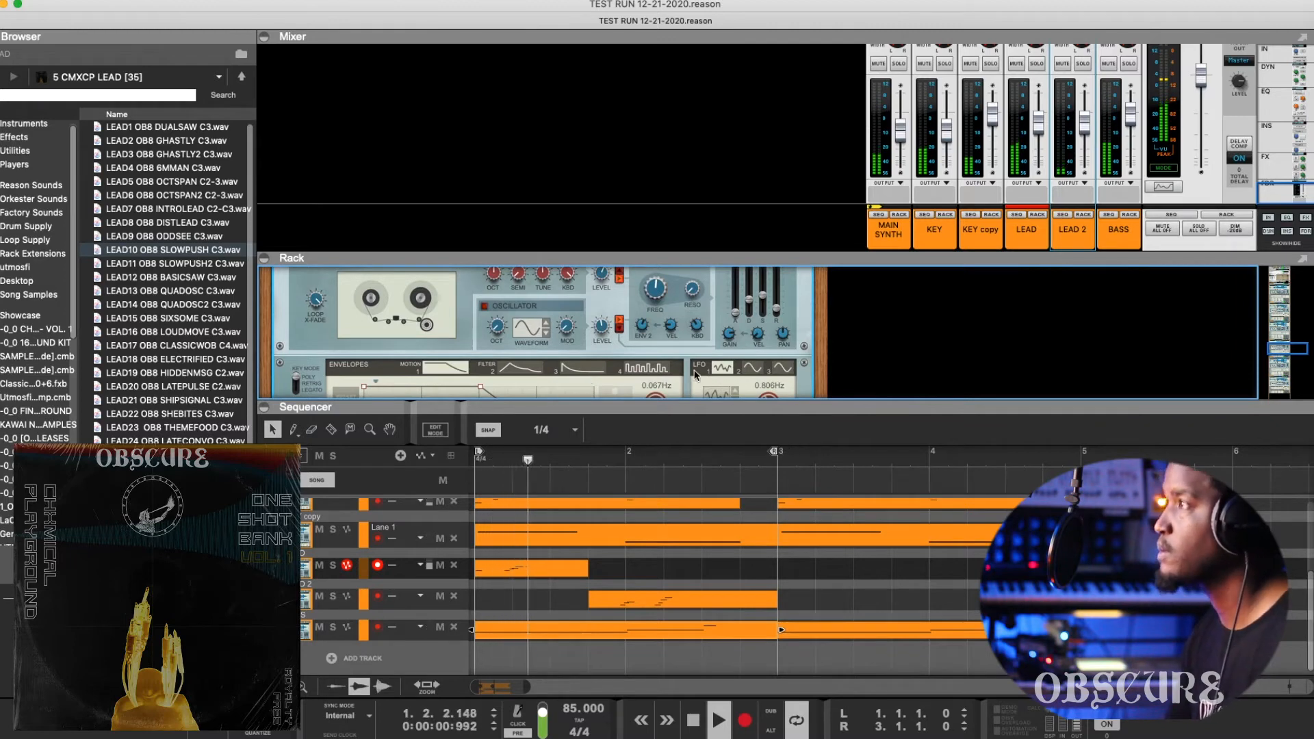
Step: Browse the 5 CMXCP LEAD samples for the LEAD Grain over the playing loop, then return to the Chxmical Playground folder list
scroll(387, 299, "down", 8)
left_click(424, 358)
key("Down")
key("Down")
key("Down")
key("Down")
key("Down")
key("Down")
key("Down")
key("Down")
key("Down")
key("Down")
key("Down")
key("Down")
key("Down")
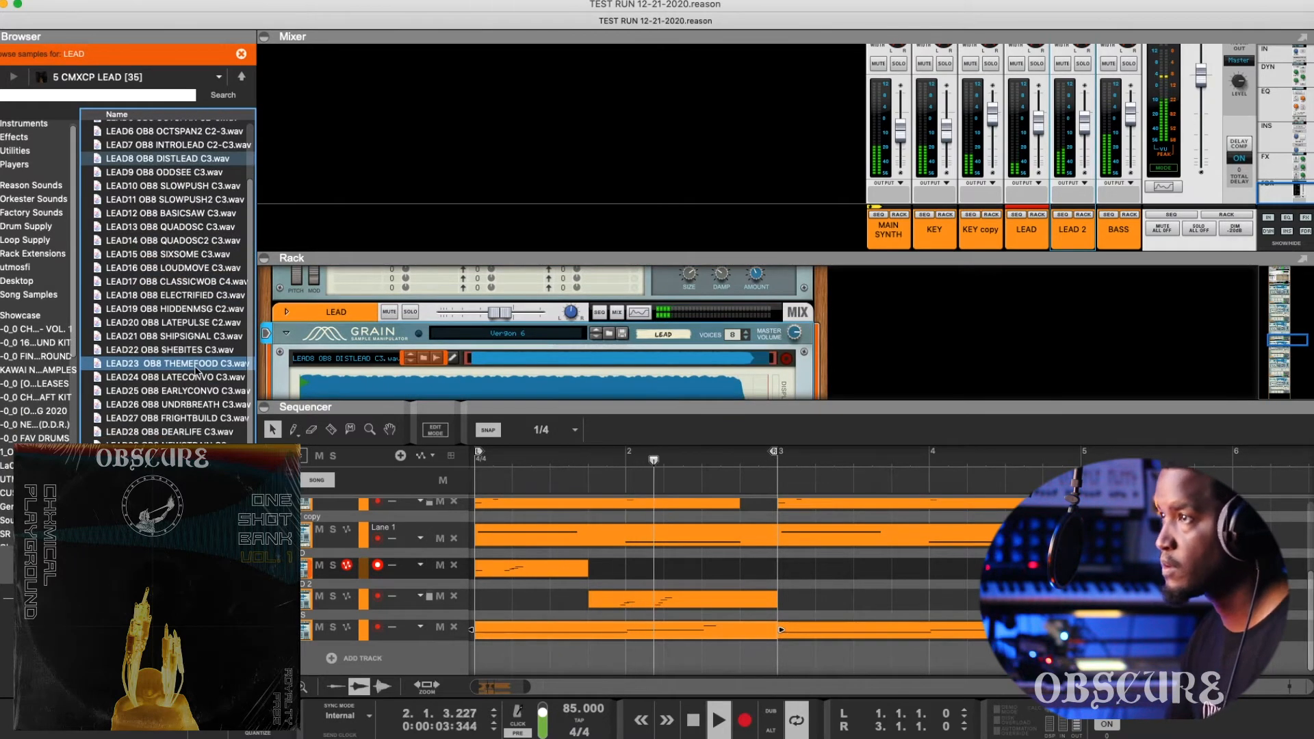
left_click(242, 76)
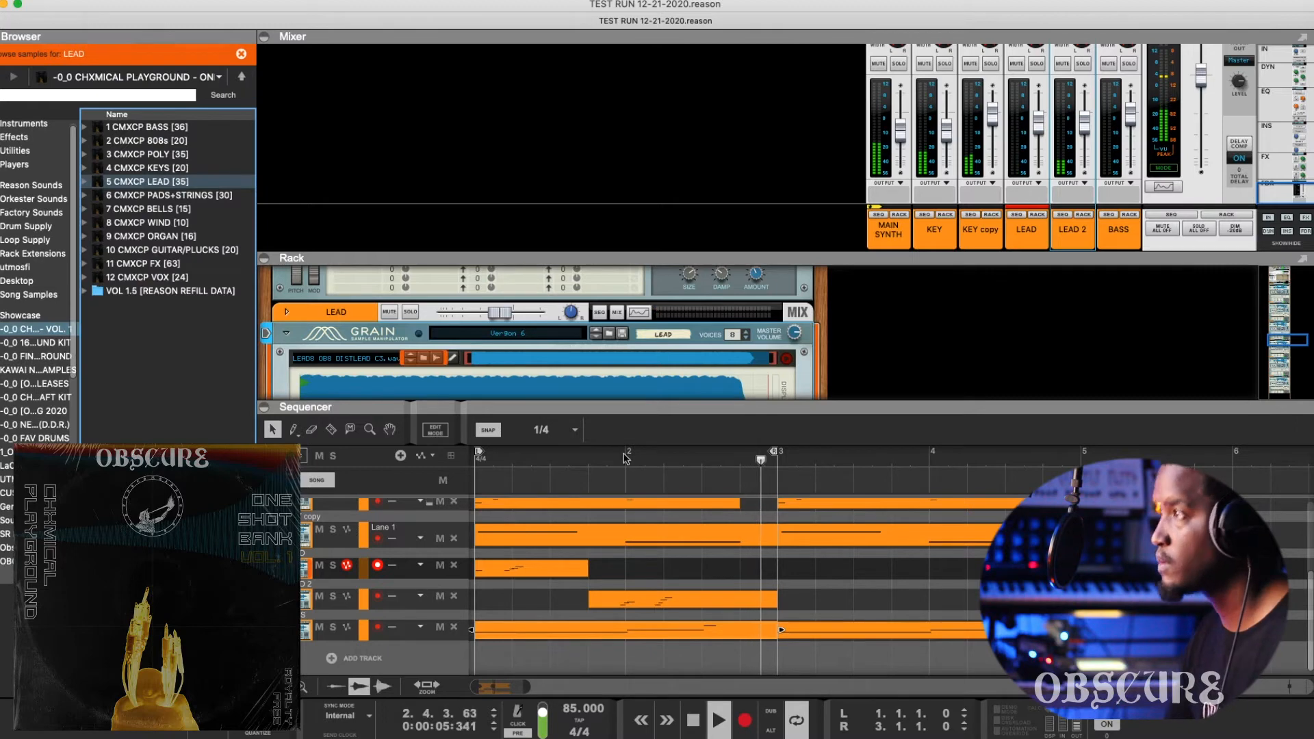
Step: Duplicate the LEAD and LEAD 2 clips together so the copies follow from bar 3
left_click_drag(847, 559, 474, 616)
key("space")
key("super+d")
Step: Loop playback over both bass clips, from bar 1 to bar 5
left_click(643, 634)
key("super+l")
key("space")
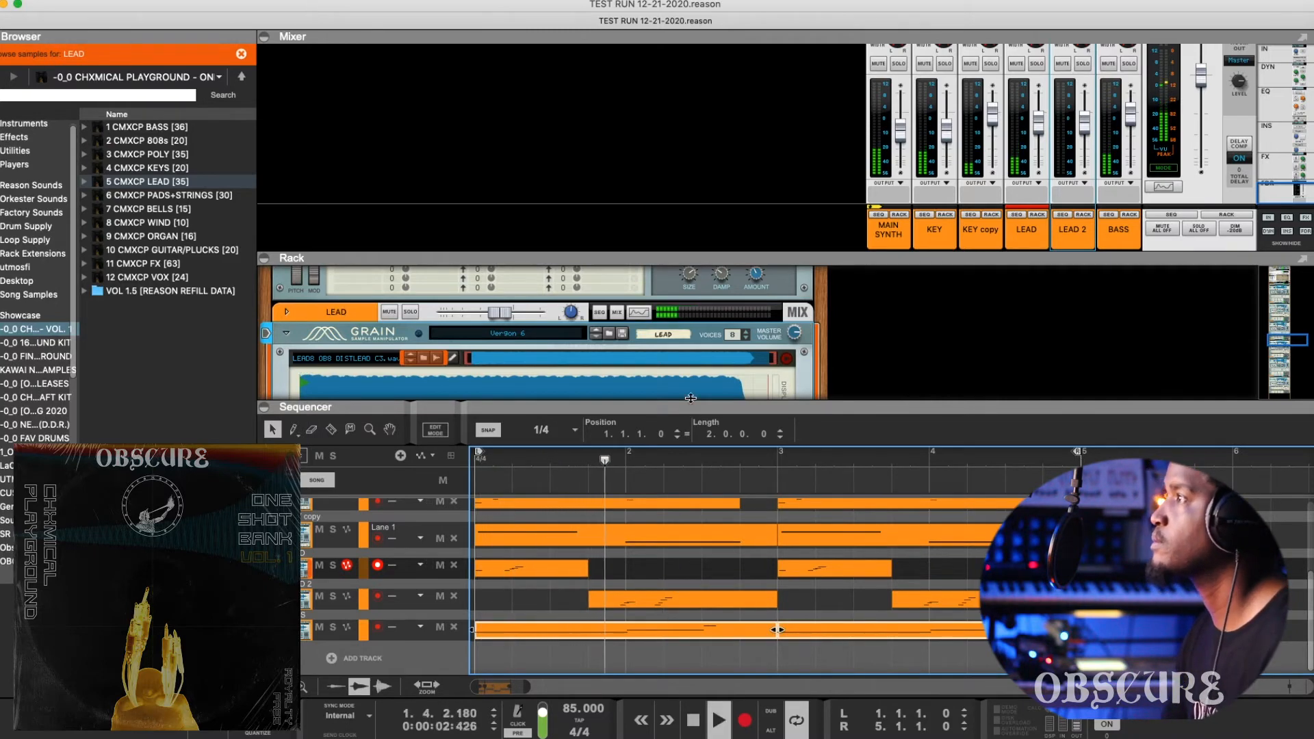
Step: Duplicate the LEAD 2 track and delete all clips from the duplicate
left_click_drag(688, 402, 688, 364)
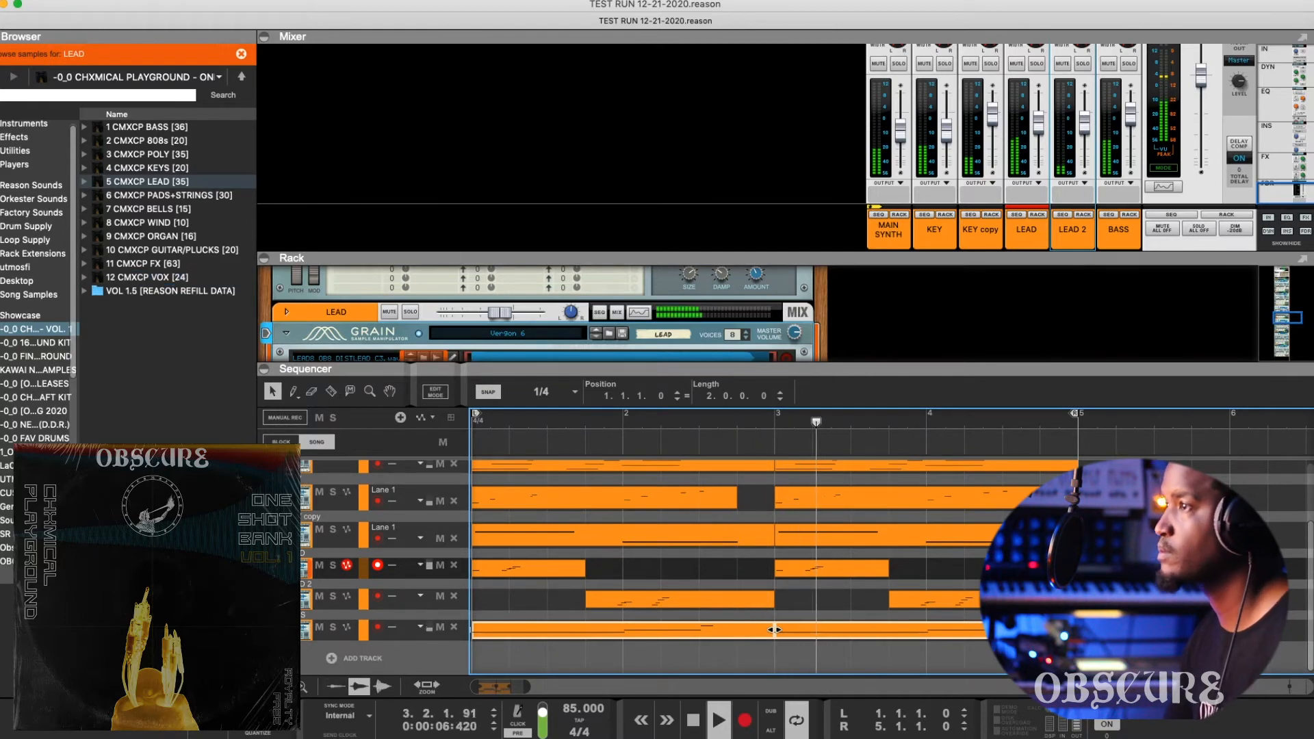
key("Down")
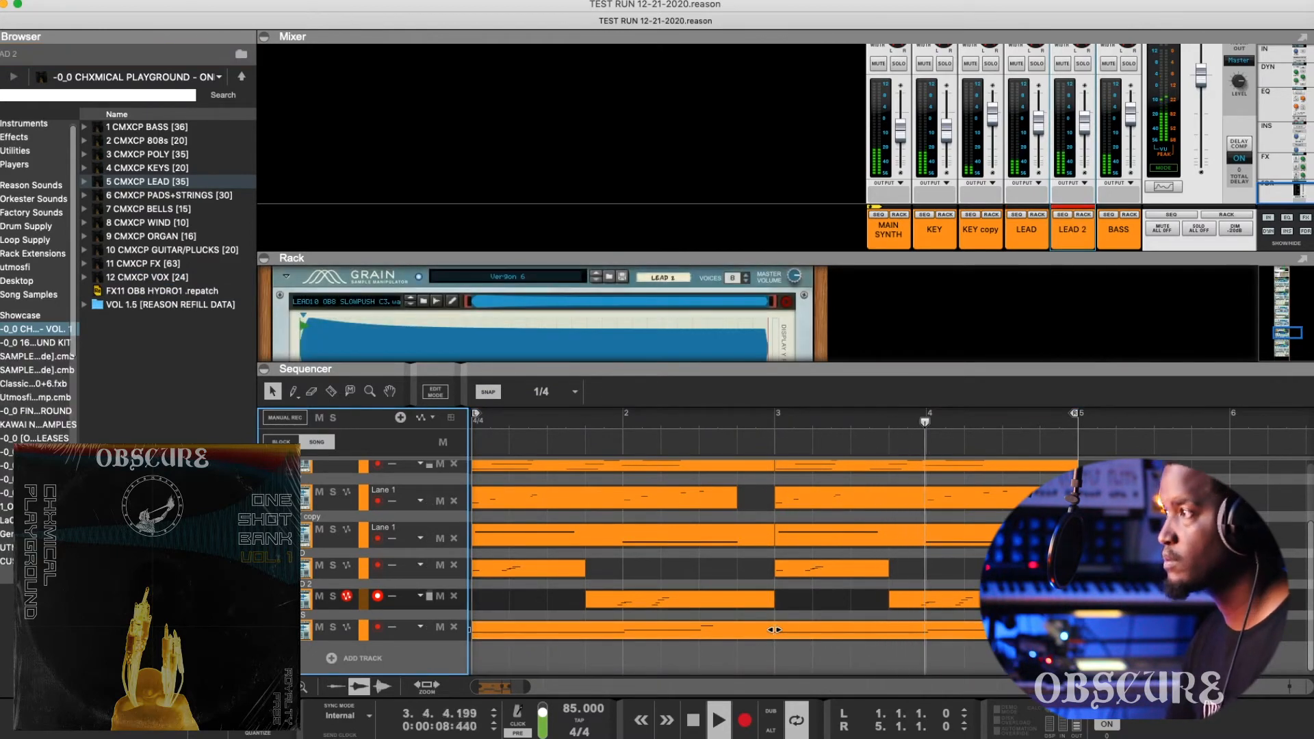
key("super+d")
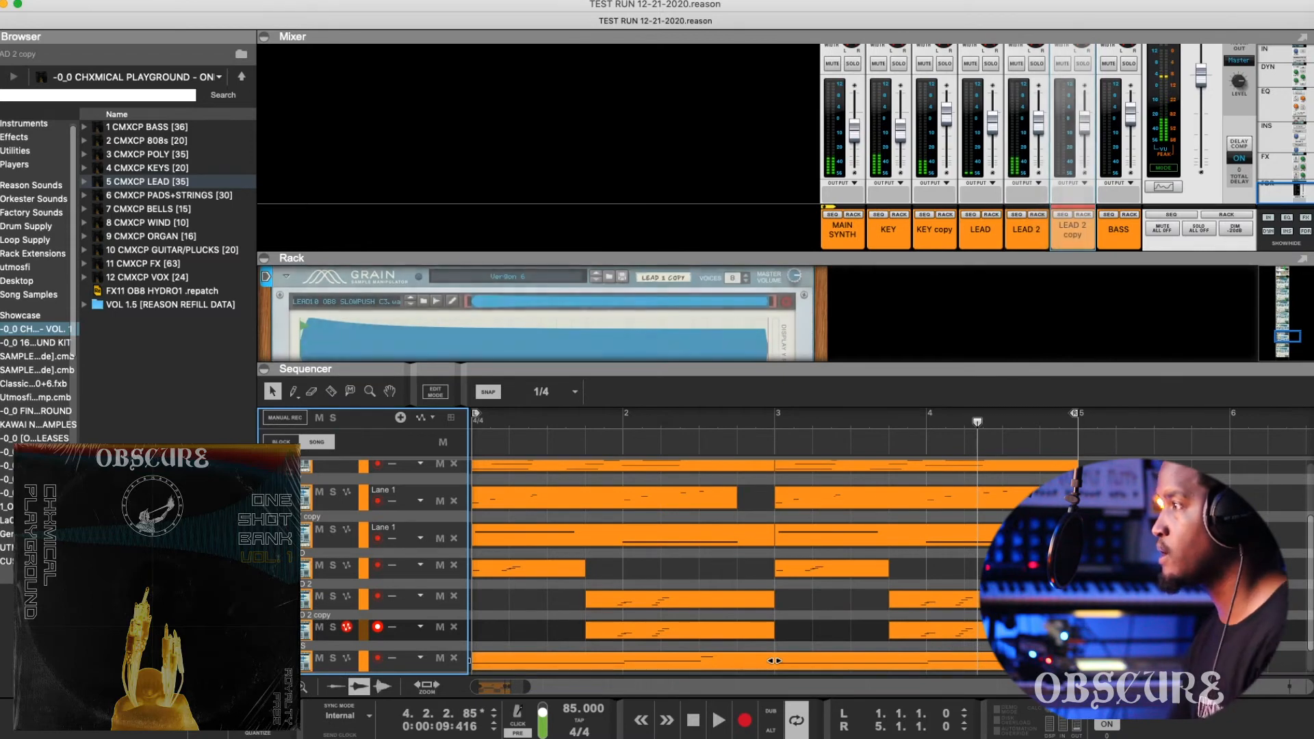
left_click(753, 630)
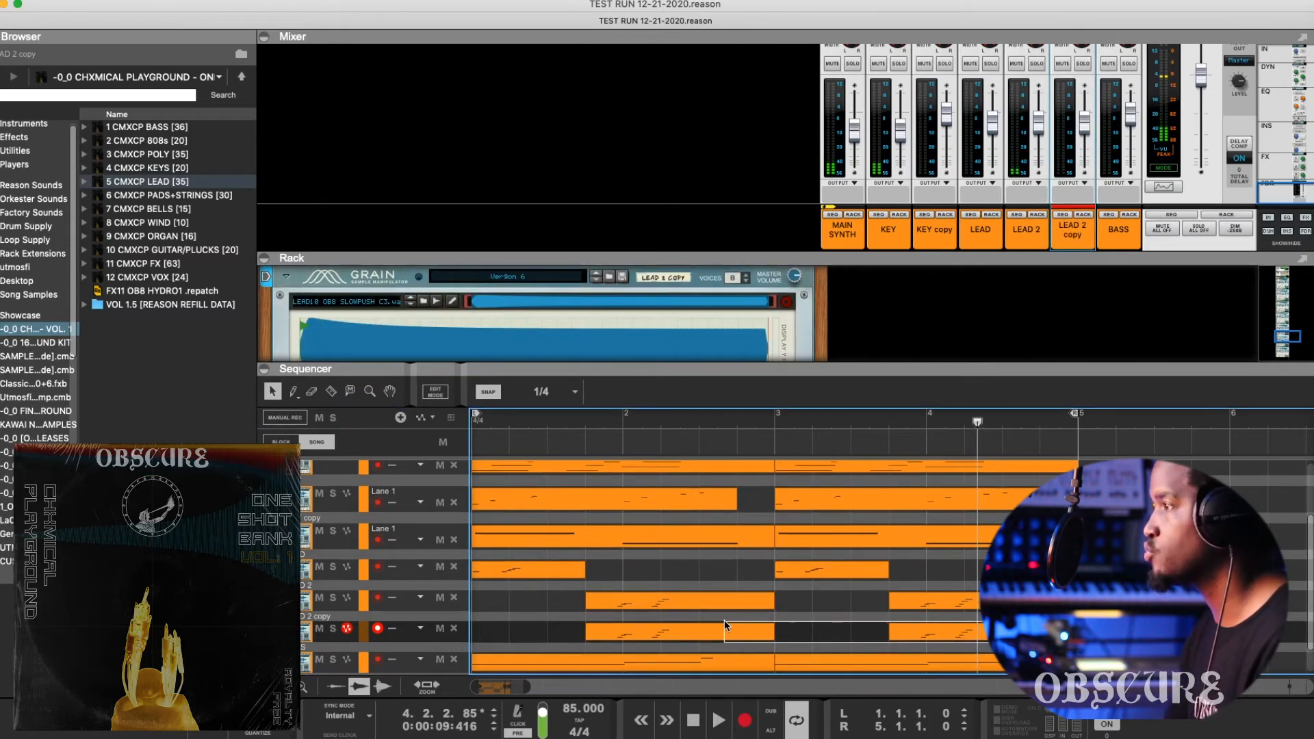
key("Delete")
Step: Open the 11 CMXCP FX sample folder and preview several of its sounds
left_click(123, 266)
double_click(123, 265)
left_click(145, 145)
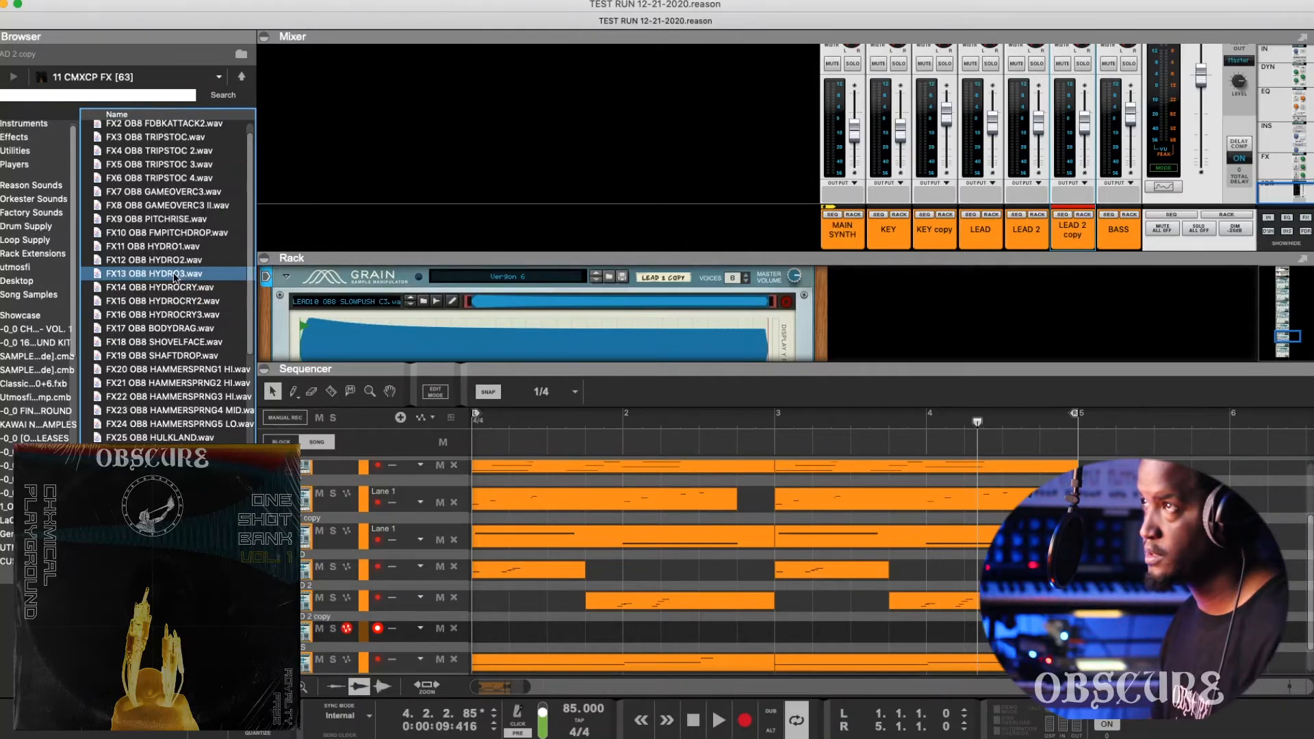
left_click(158, 206)
left_click(157, 192)
left_click(156, 219)
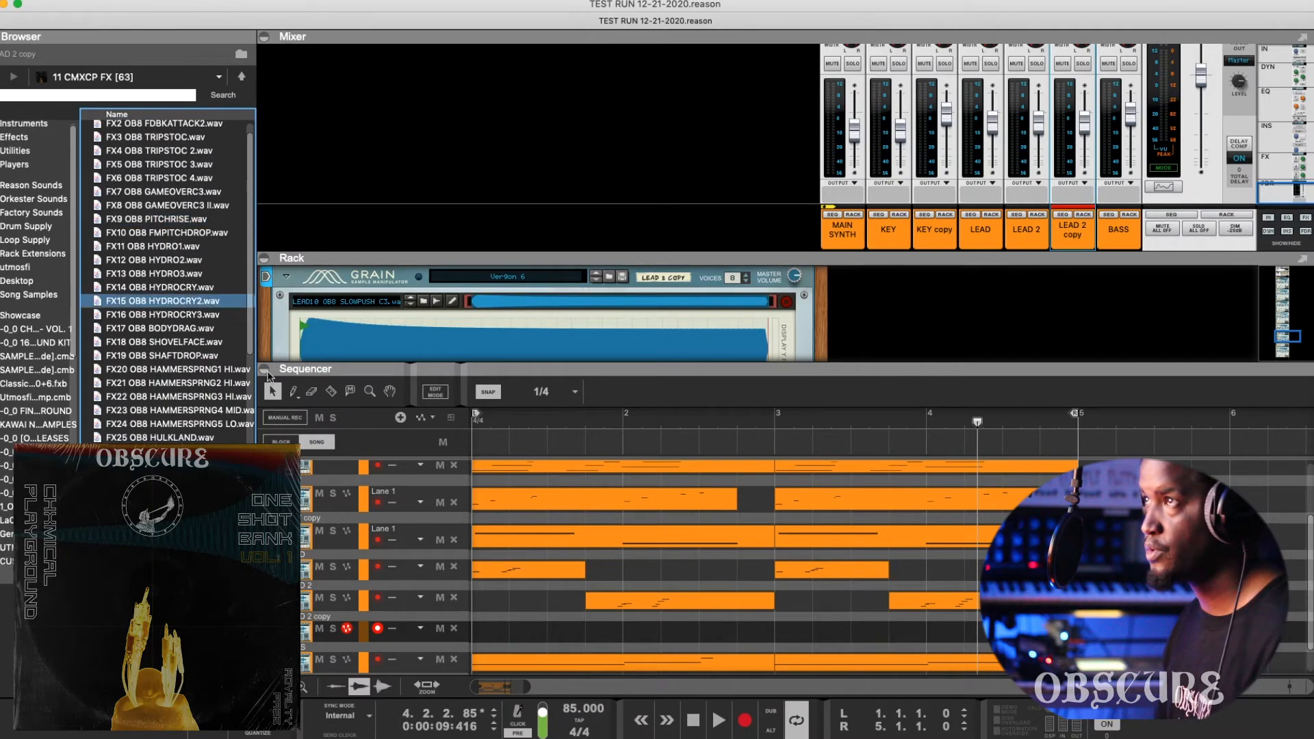
Step: Rename the LEAD 2 copy track as FX and enlarge the rack area to show its Grain
double_click(321, 617)
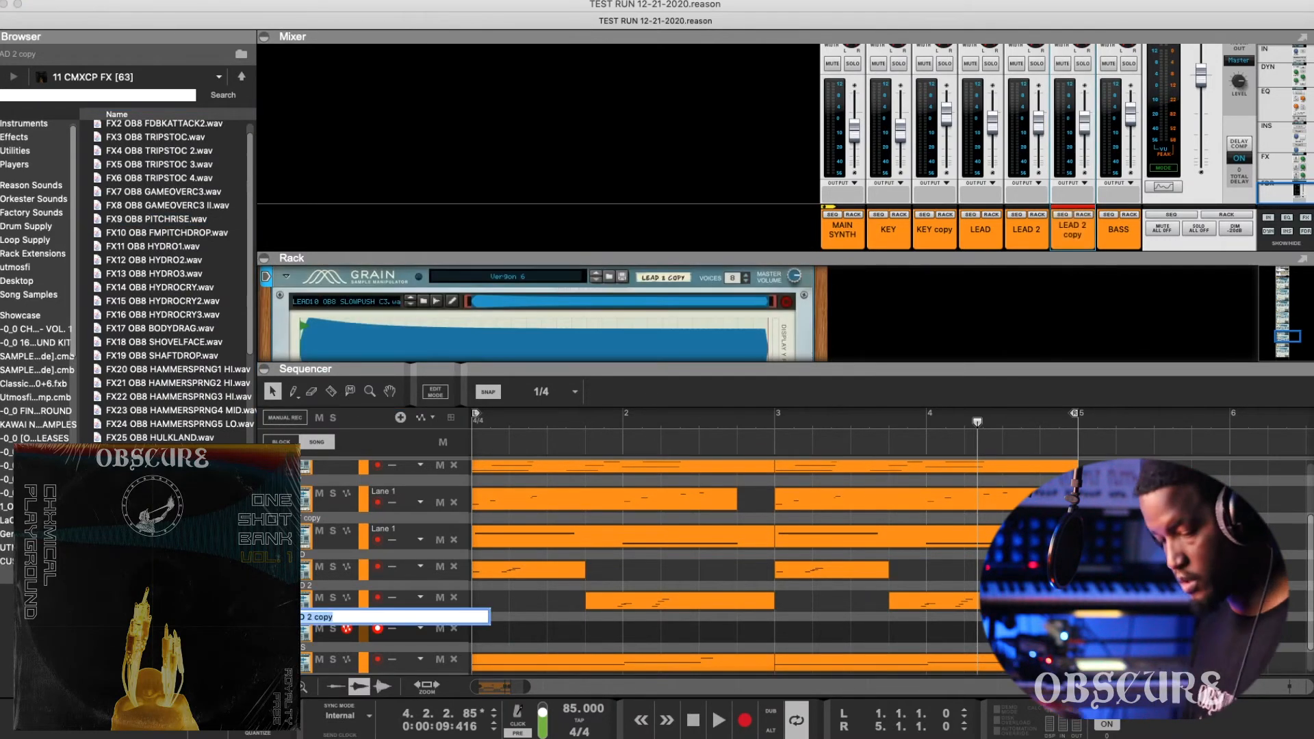
type("FX")
key("Return")
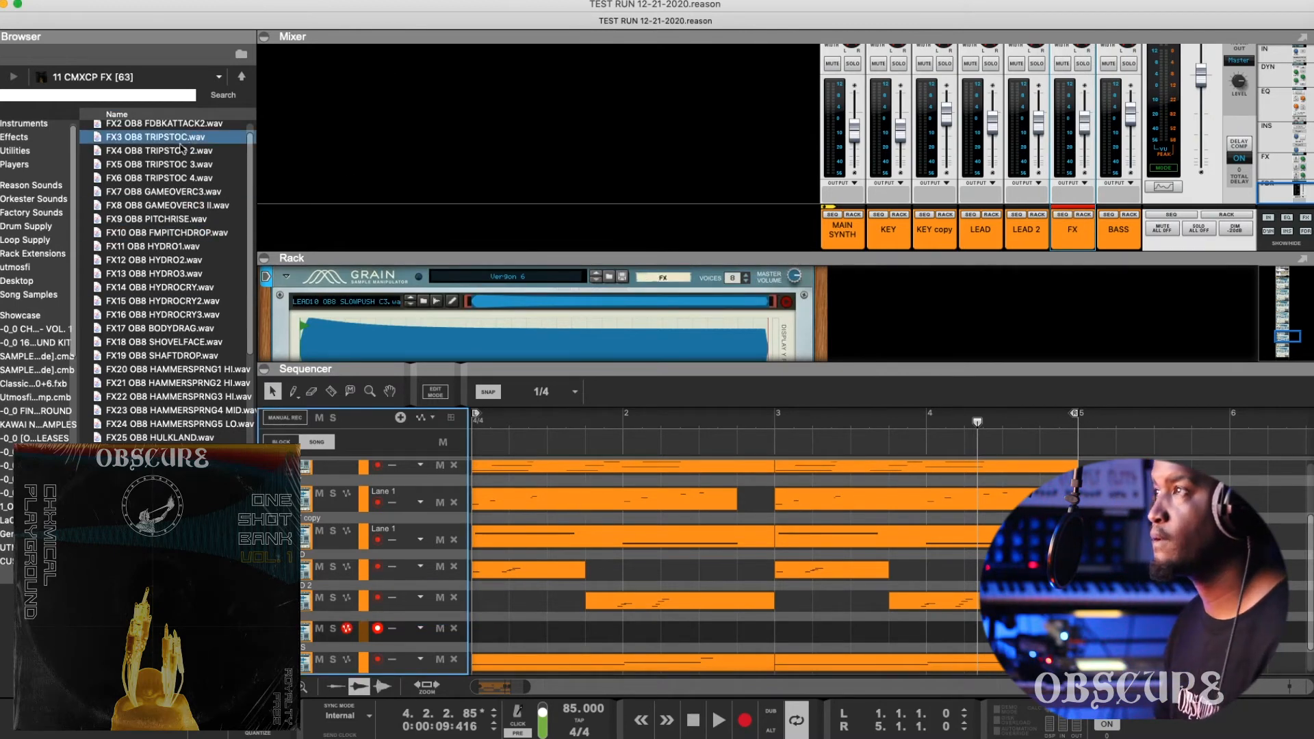
left_click_drag(440, 370, 440, 408)
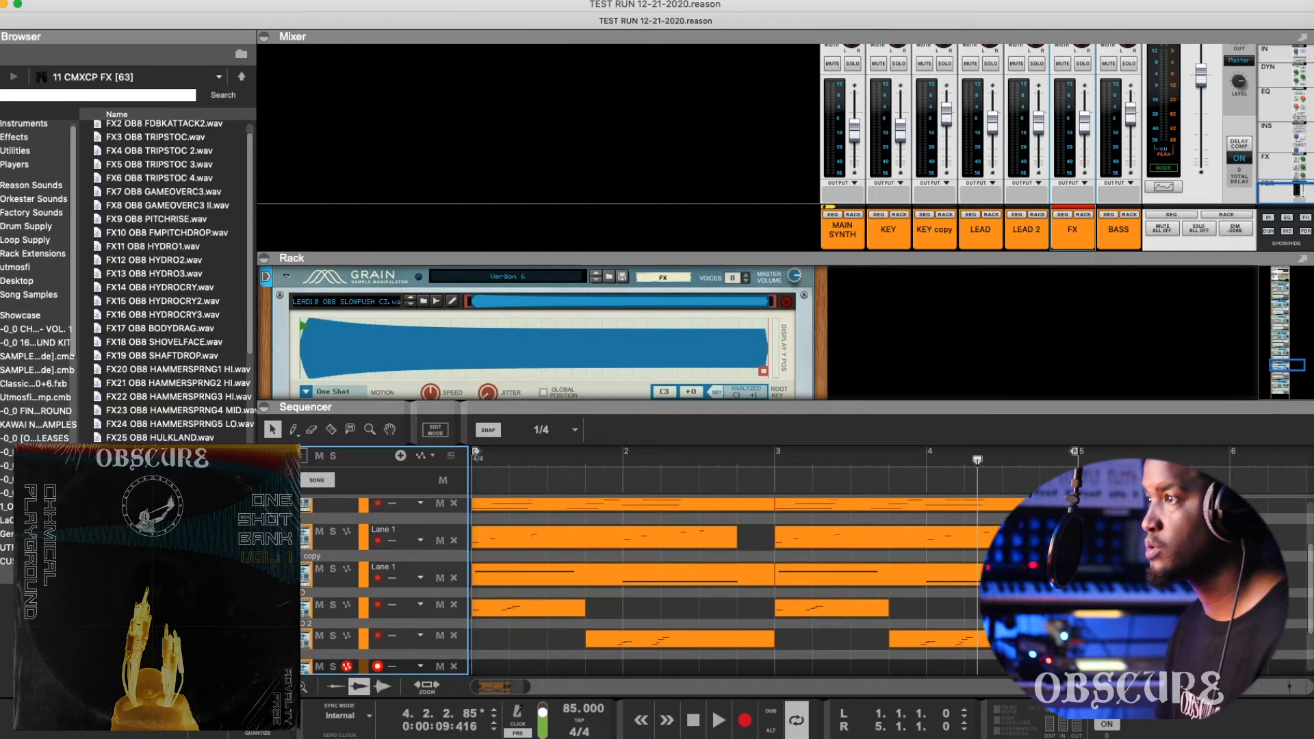
Step: Play the loop from bar 1 and audition the FX samples from FX1 OB8 FDBKATTACK through FX11 OB8 HYDRO1 against it
left_click(198, 178)
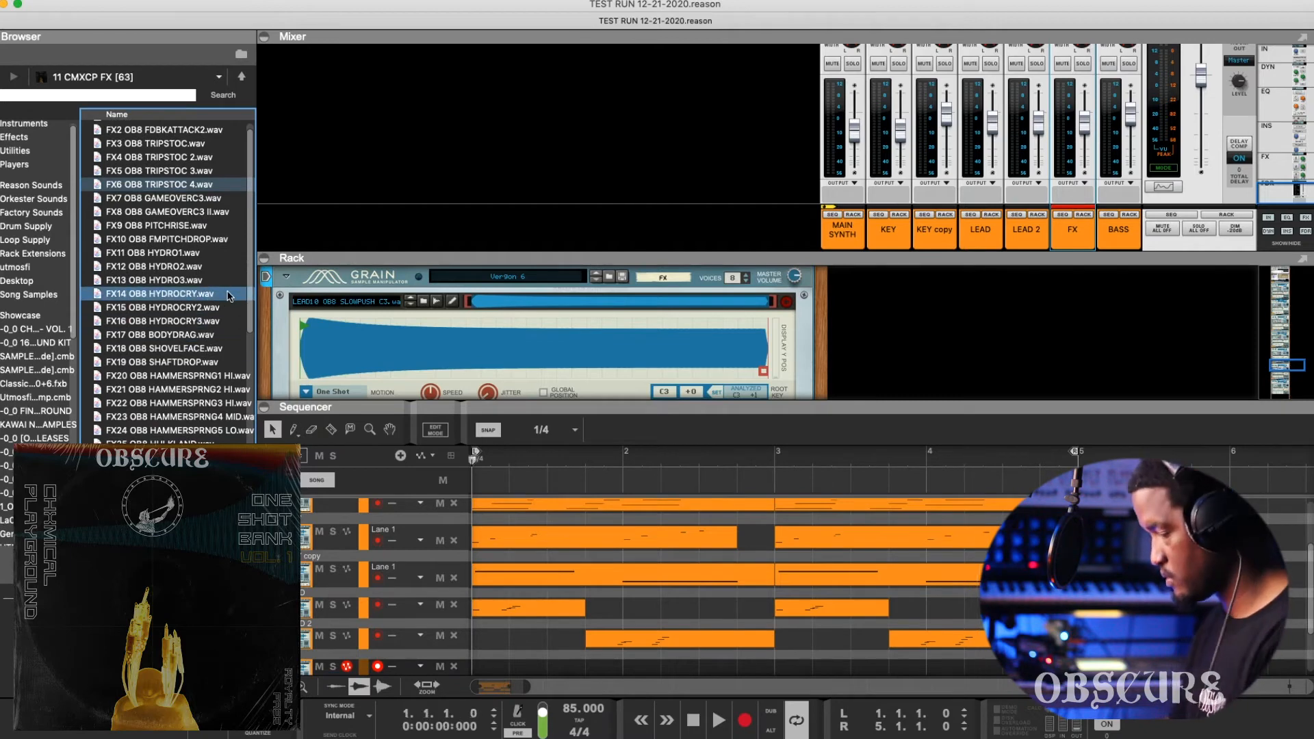
key("space")
left_click(212, 185)
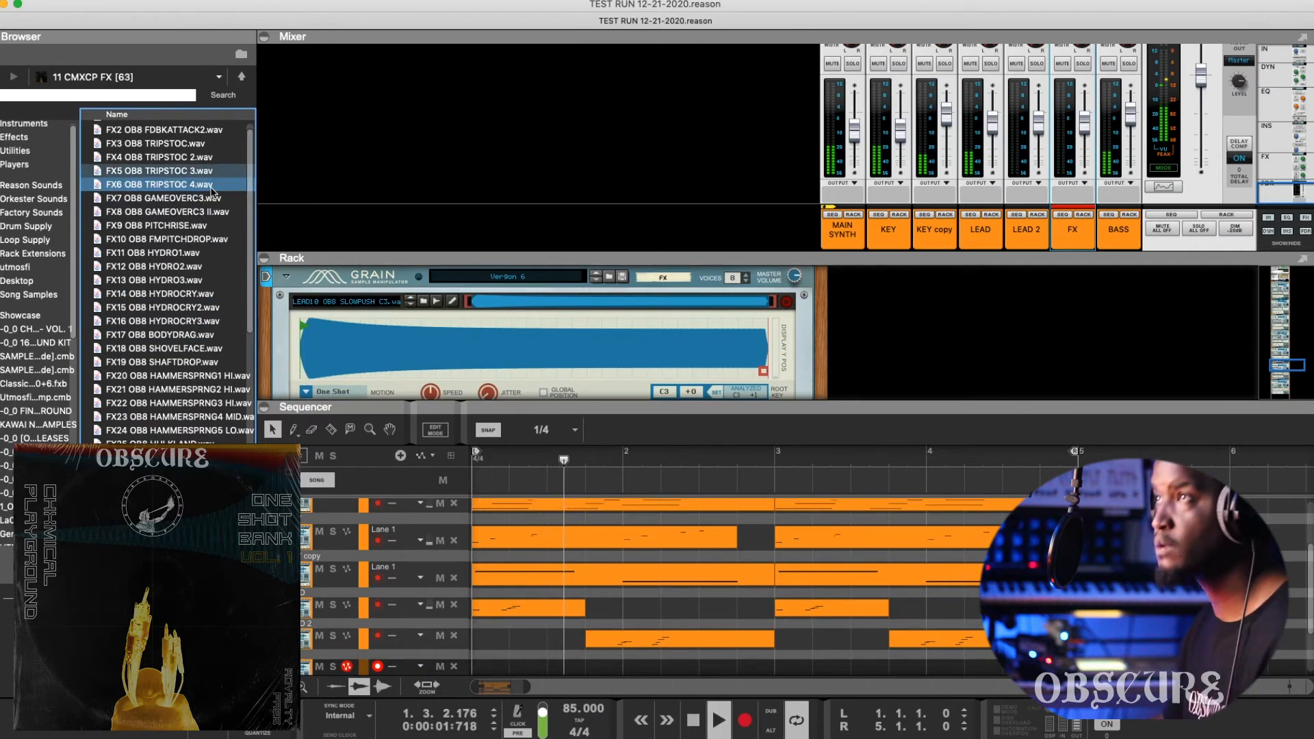
left_click(206, 193)
scroll(205, 191, "up", 1)
left_click(197, 143)
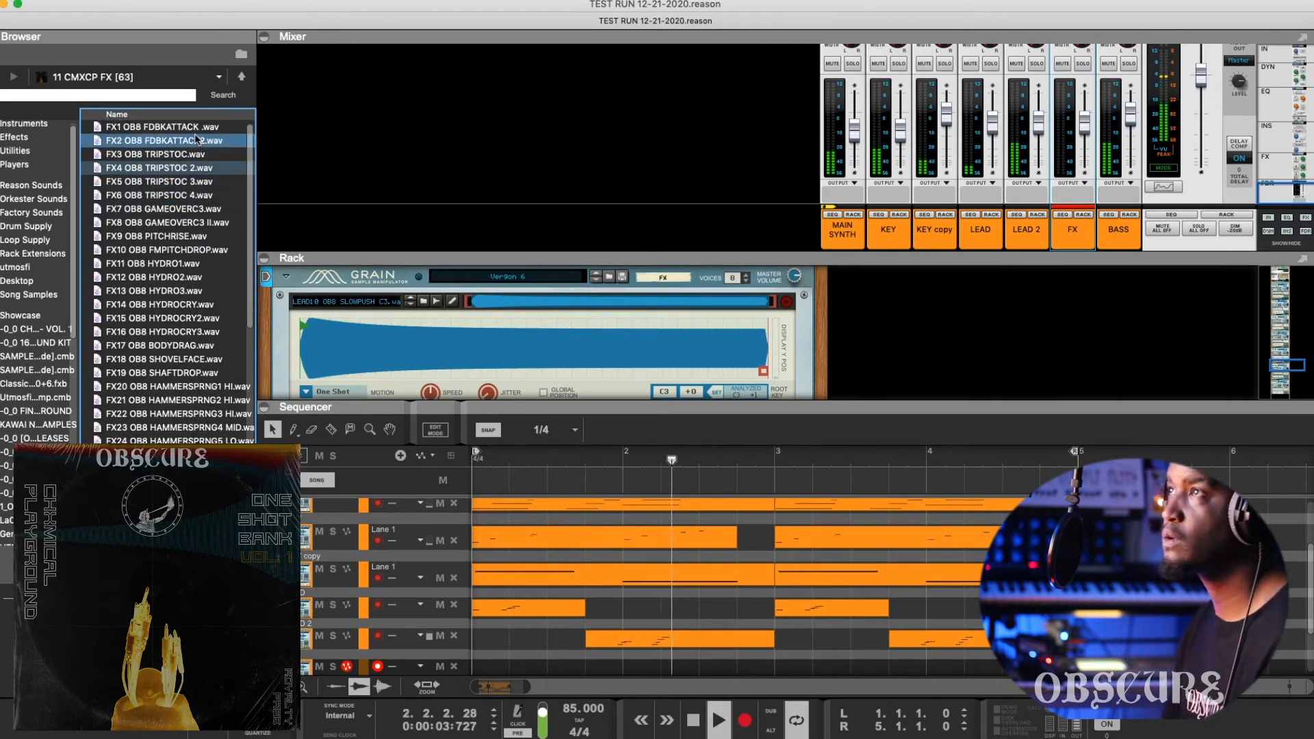
left_click(197, 156)
left_click(197, 168)
left_click(197, 182)
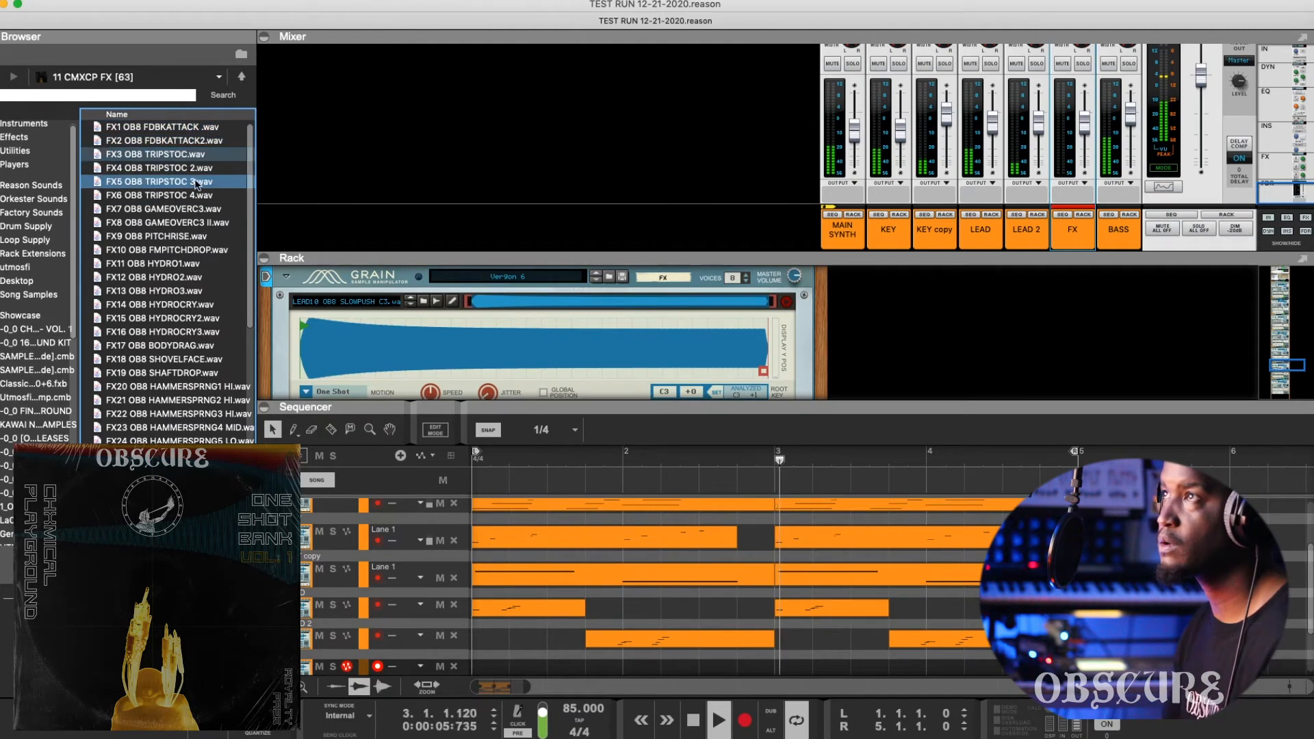
left_click(195, 195)
left_click(194, 208)
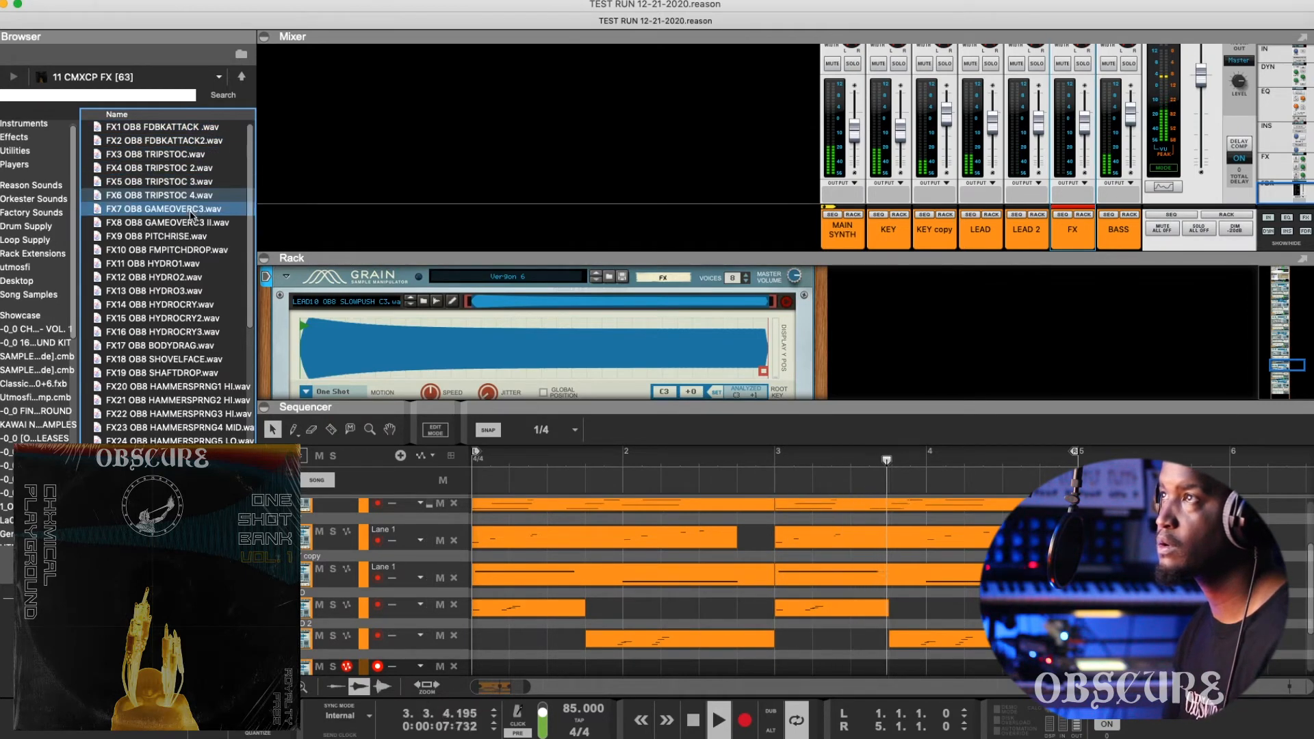
left_click(193, 222)
left_click(191, 236)
left_click(192, 250)
left_click(192, 263)
Step: Continue auditioning the FX samples over the loop, from FX12 OB8 HYDRO2 through FX21 OB8 HAMMERSPRNG2 HI
key("Down")
key("Down")
key("Down")
key("Down")
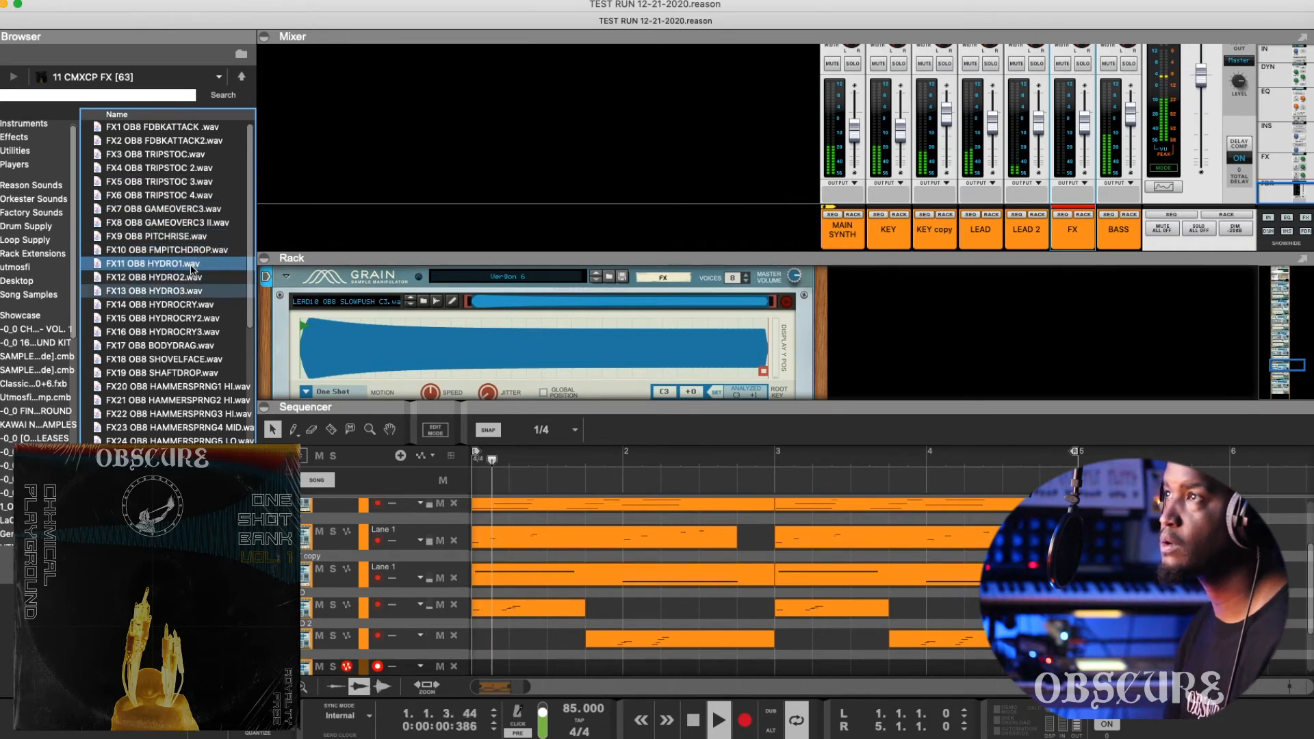
key("Down")
key("Down")
key("Down")
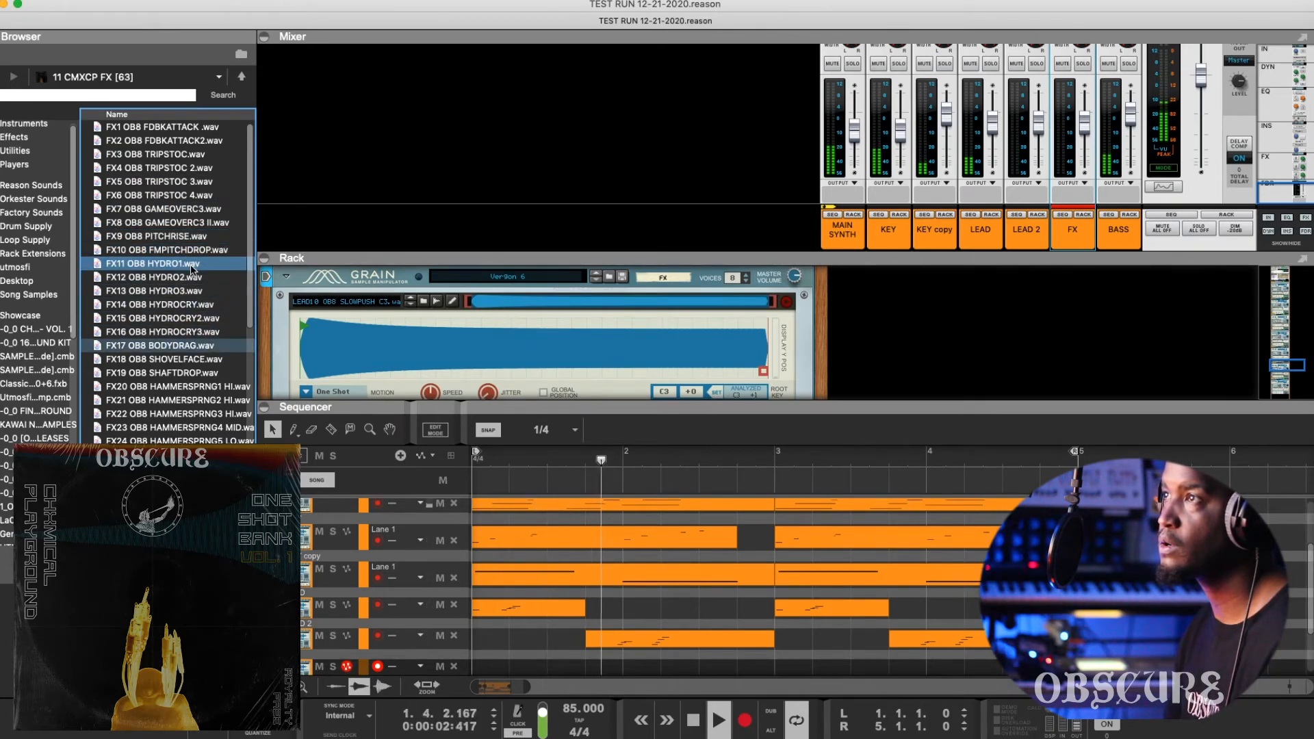
key("Down")
key("Down")
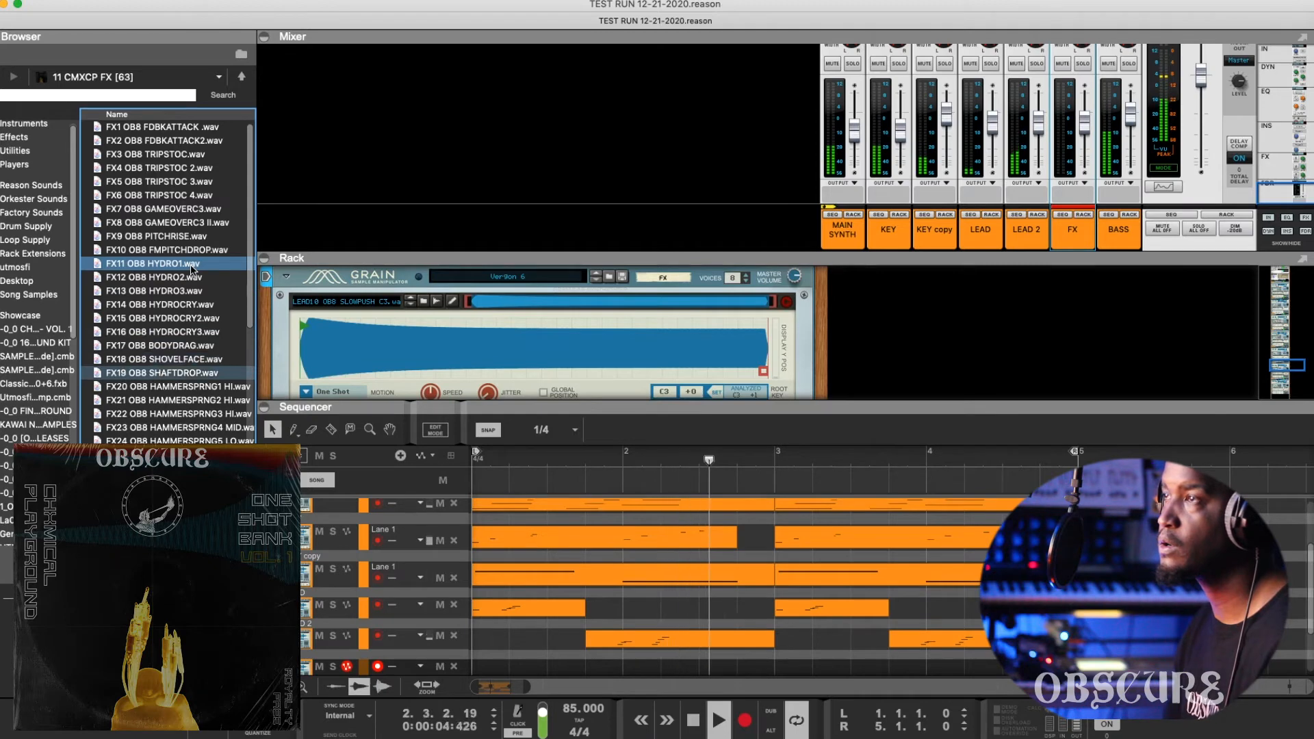
key("Down")
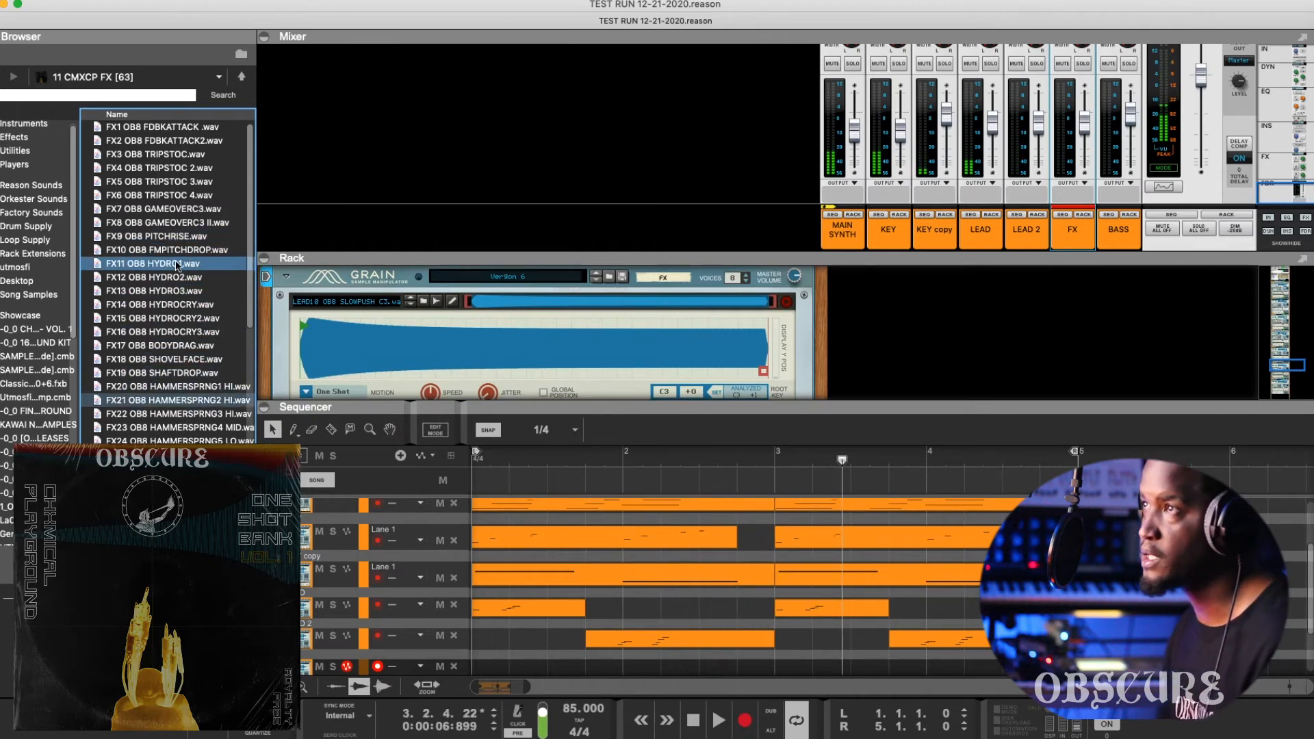
Step: With playback stopped, preview the HYDRO, HYDROCRY, BODYDRAG and SHOVELFACE FX samples
left_click(176, 264)
left_click(175, 278)
left_click(175, 288)
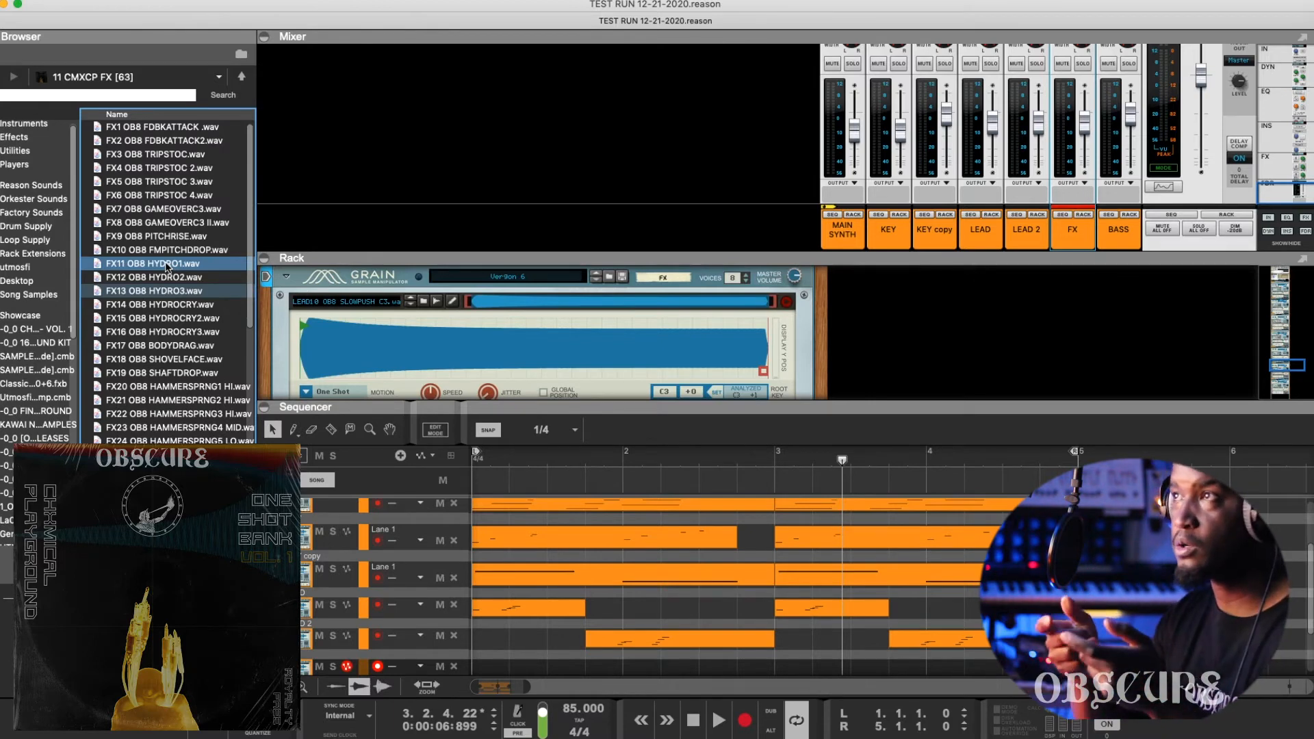
left_click(167, 276)
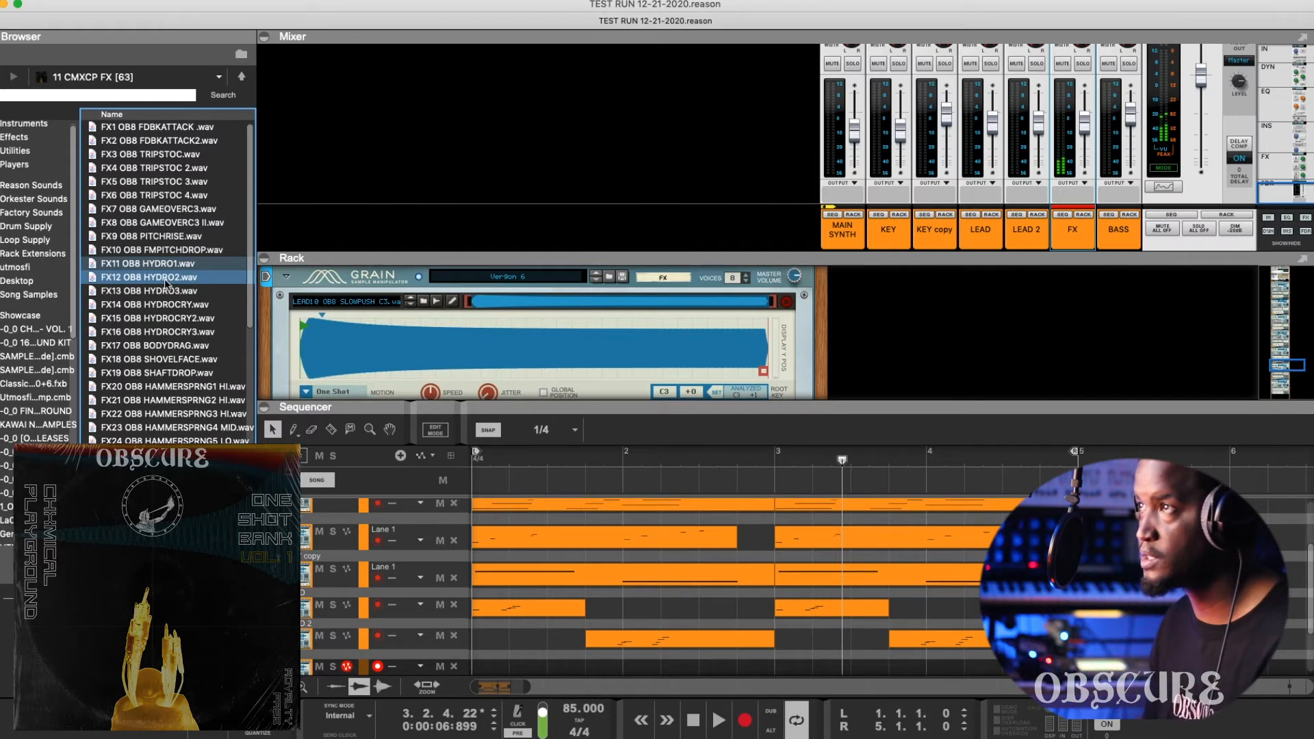
left_click(162, 290)
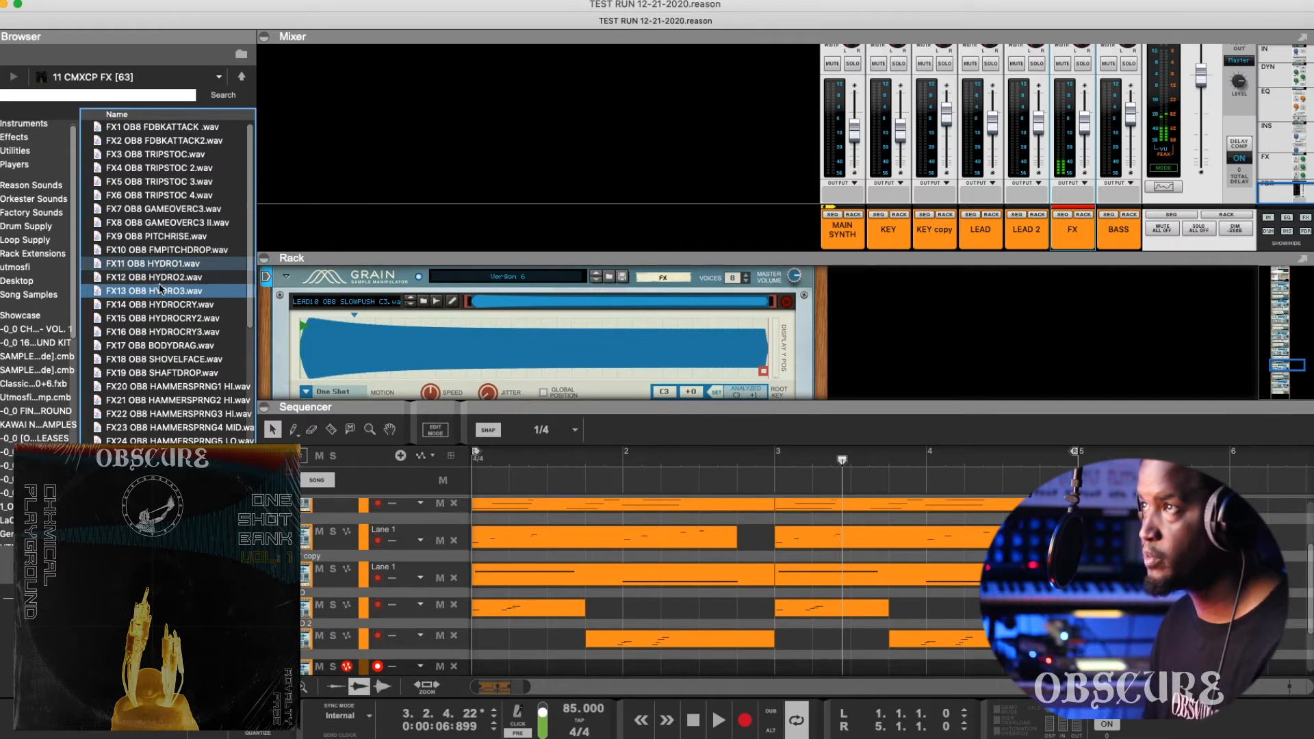
left_click(159, 318)
left_click(196, 363)
left_click(189, 348)
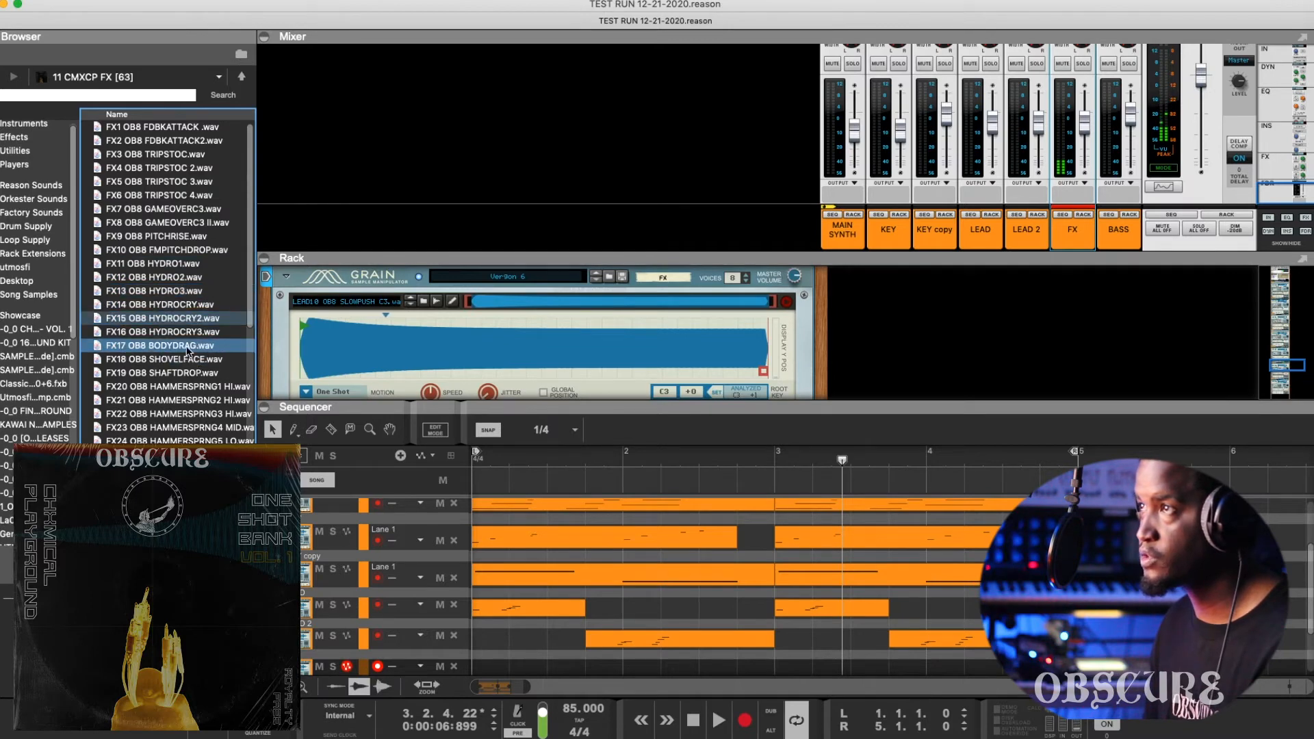
left_click(185, 362)
Step: Play the loop from bar 1 and audition the FX samples from FX19 OB8 SHAFTDROP through FX27 OB8 HULKLAND3
key("space")
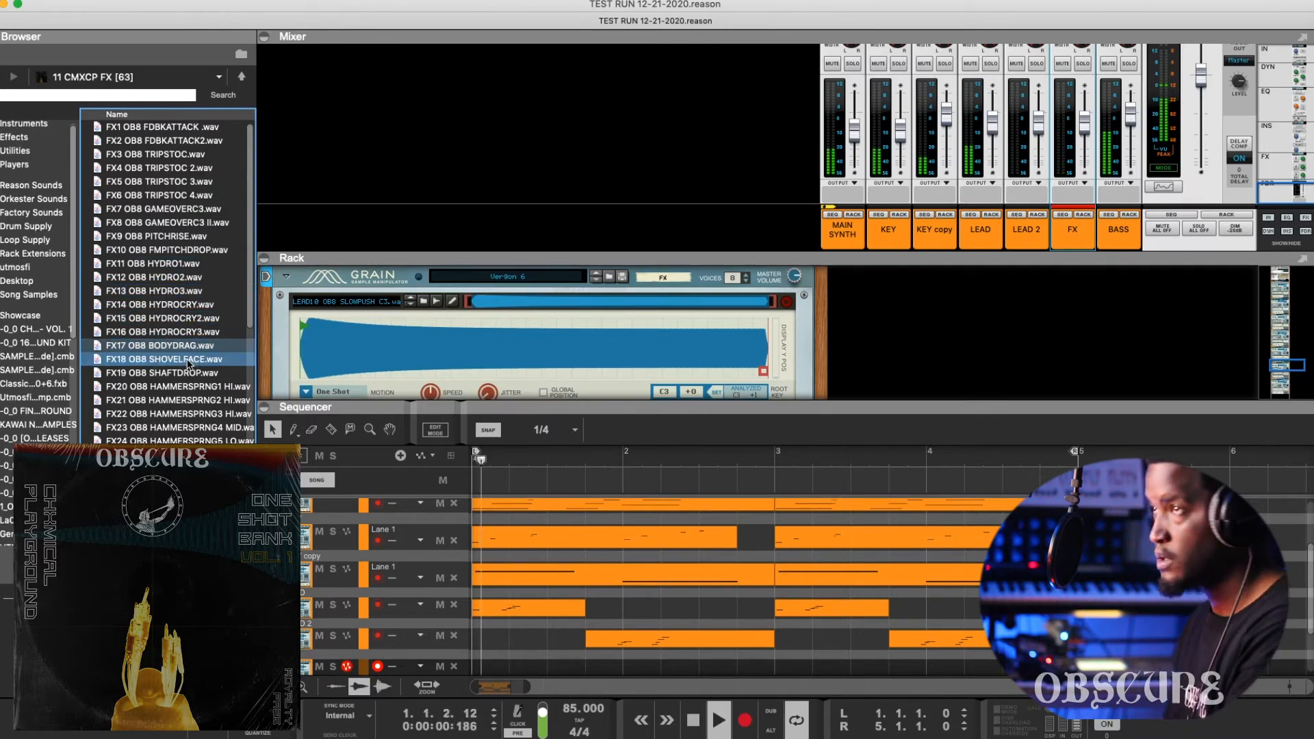
left_click(187, 372)
left_click(186, 387)
key("Down")
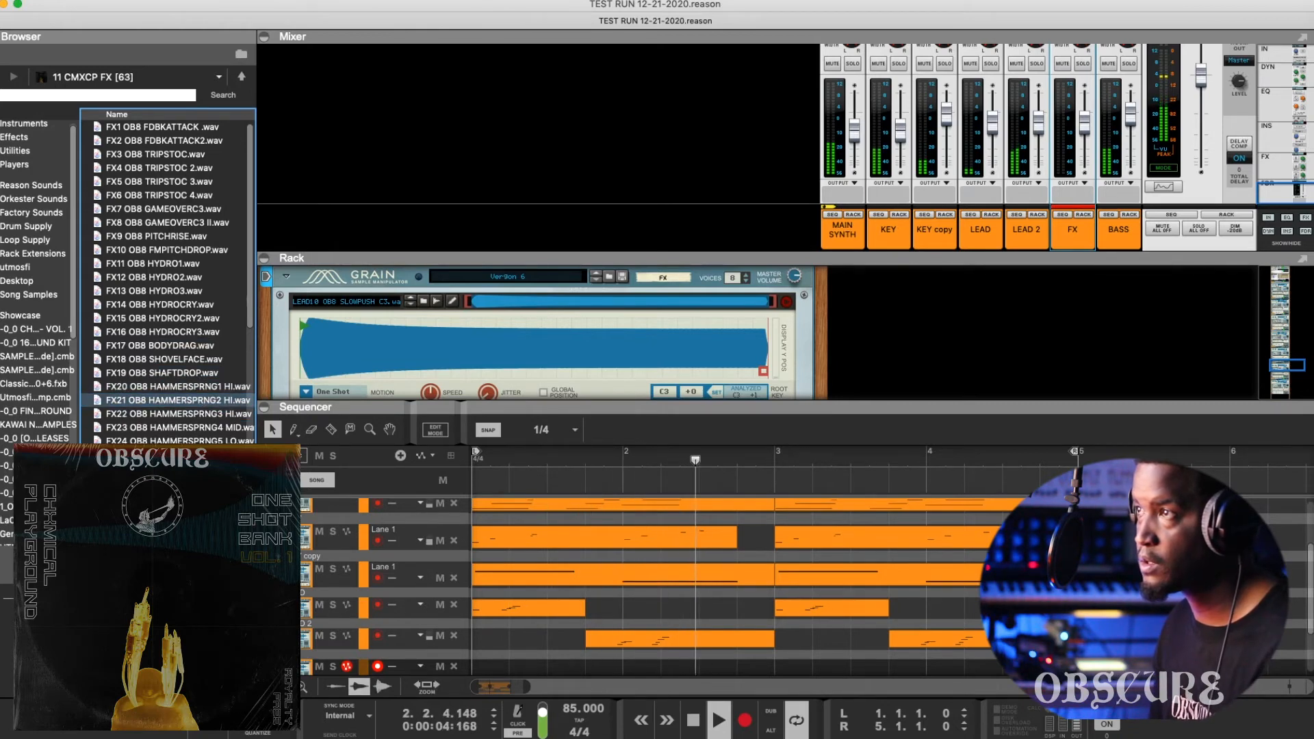
key("Down")
key("Down")
key("Down")
key("Down")
key("Down")
key("Down")
key("Down")
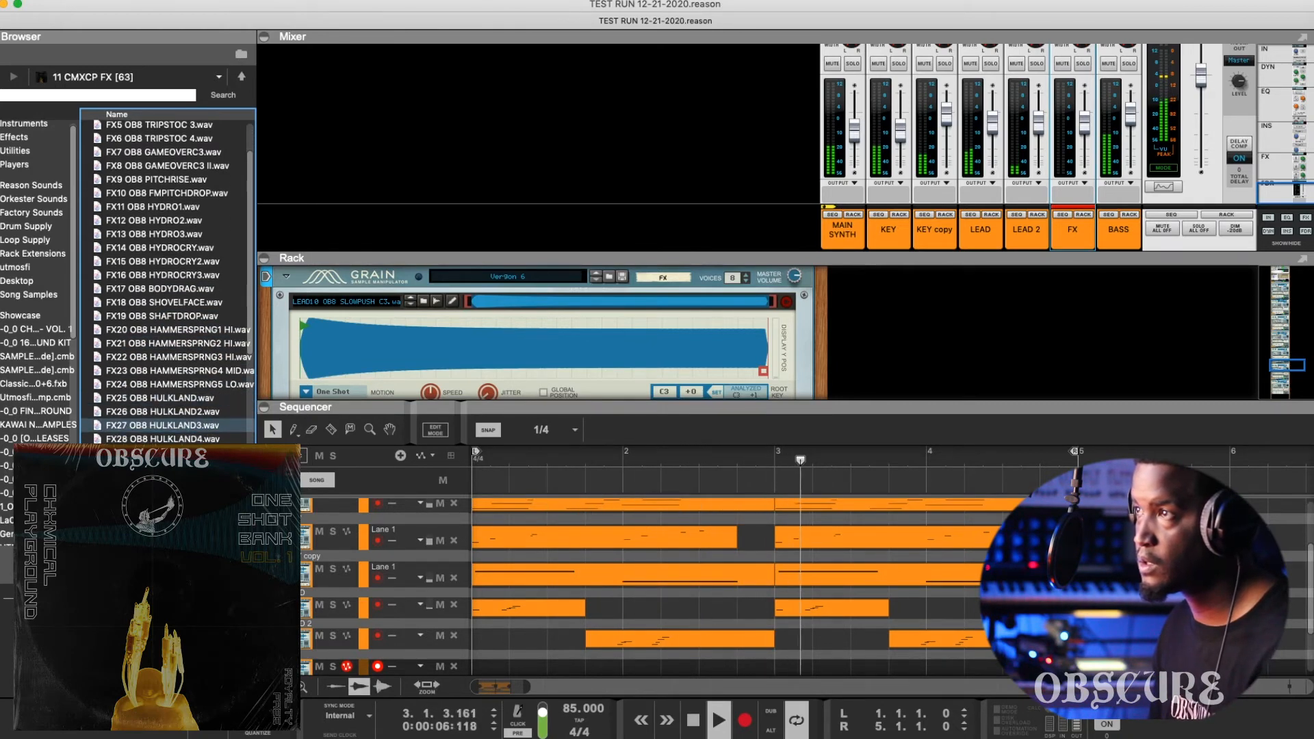
Step: Continue auditioning the FX samples over the loop, from FX28 OB8 HULKLAND4 through the PUSHINTONS samples
key("Down")
key("Down")
key("Down")
key("Down")
key("Down")
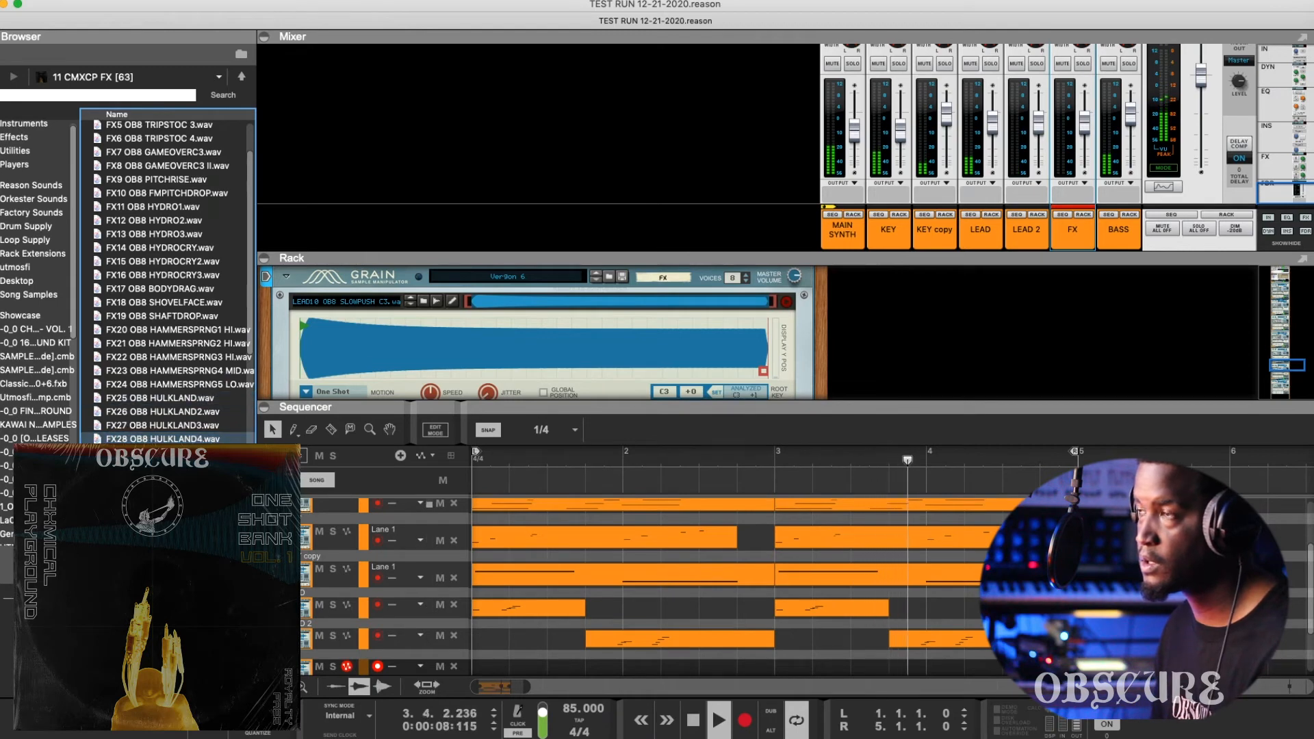
key("Down")
key("Down")
key("Down")
key("Down")
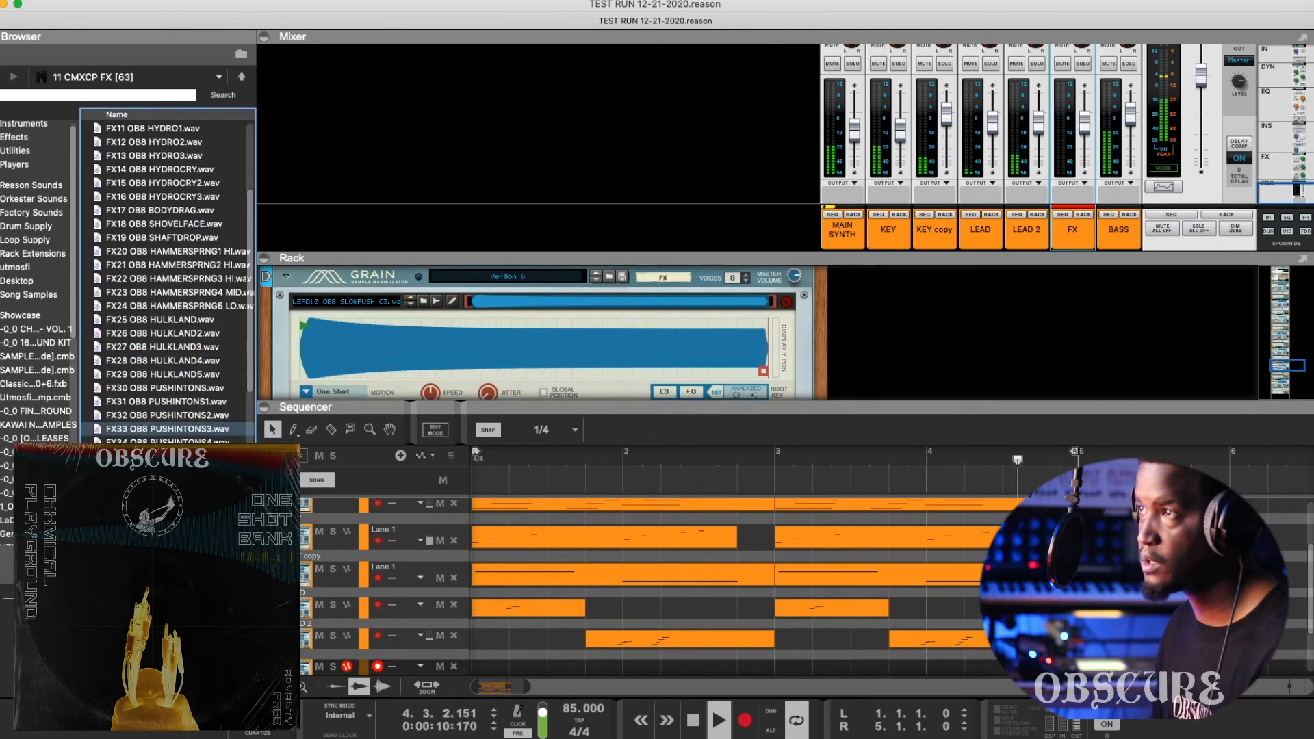
key("Down")
key("Down")
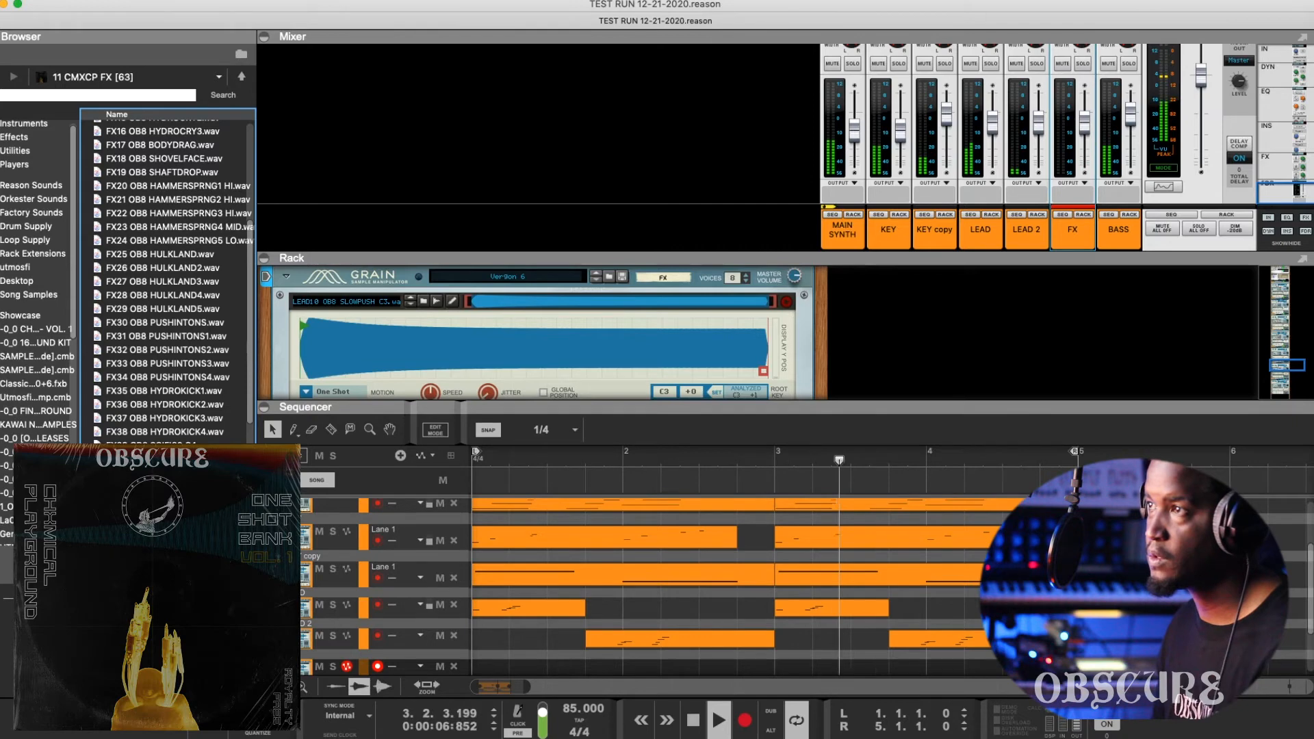
Step: Audition the remaining FX samples from the HYDROKICK group onward, finishing with the PORTOSLIDE samples and FX52 OB8 PORTOSLIDE C
key("Down")
key("Down")
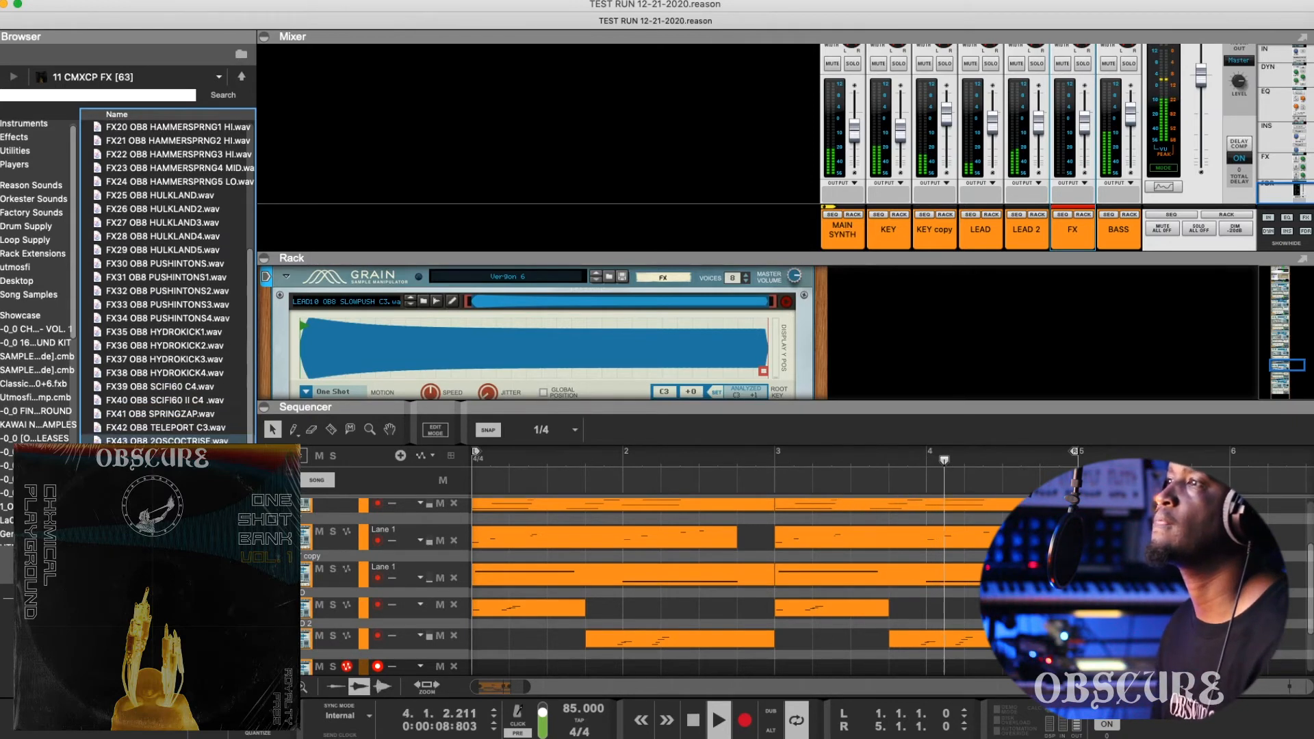
key("Down")
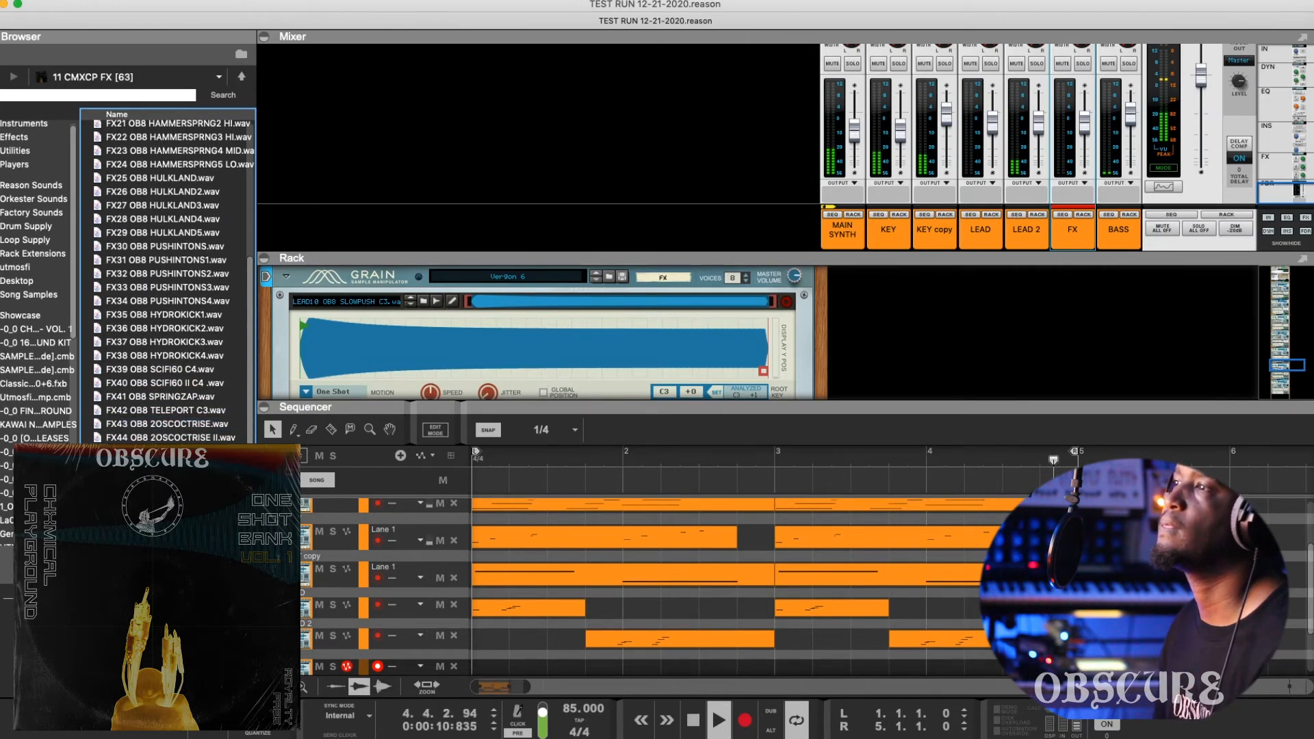
scroll(171, 308, "down", 5)
left_click(203, 404)
left_click(204, 418)
left_click(203, 404)
left_click(204, 390)
left_click(203, 380)
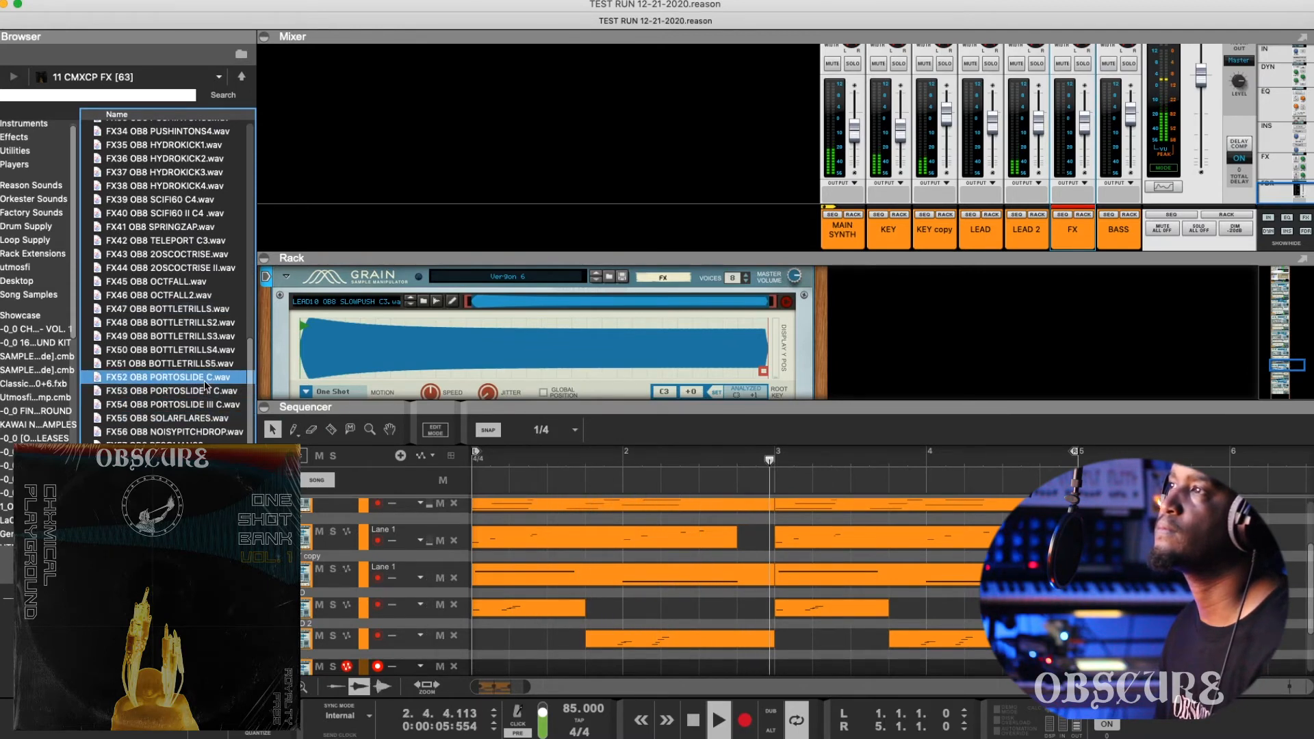
Step: Load FX52 OB8 PORTOSLIDE C into the FX track's Grain and raise the FX channel's mixer level slightly
left_click_drag(205, 385, 428, 342)
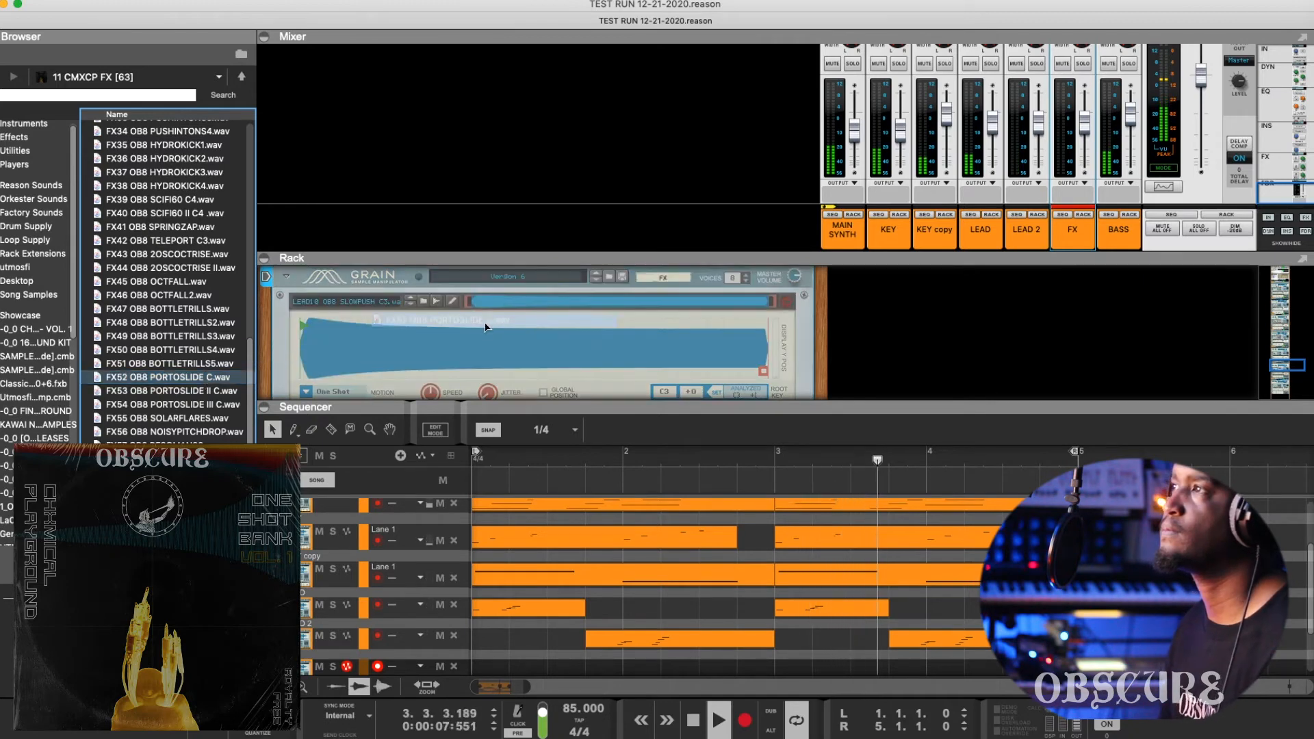
scroll(428, 348, "down", 1)
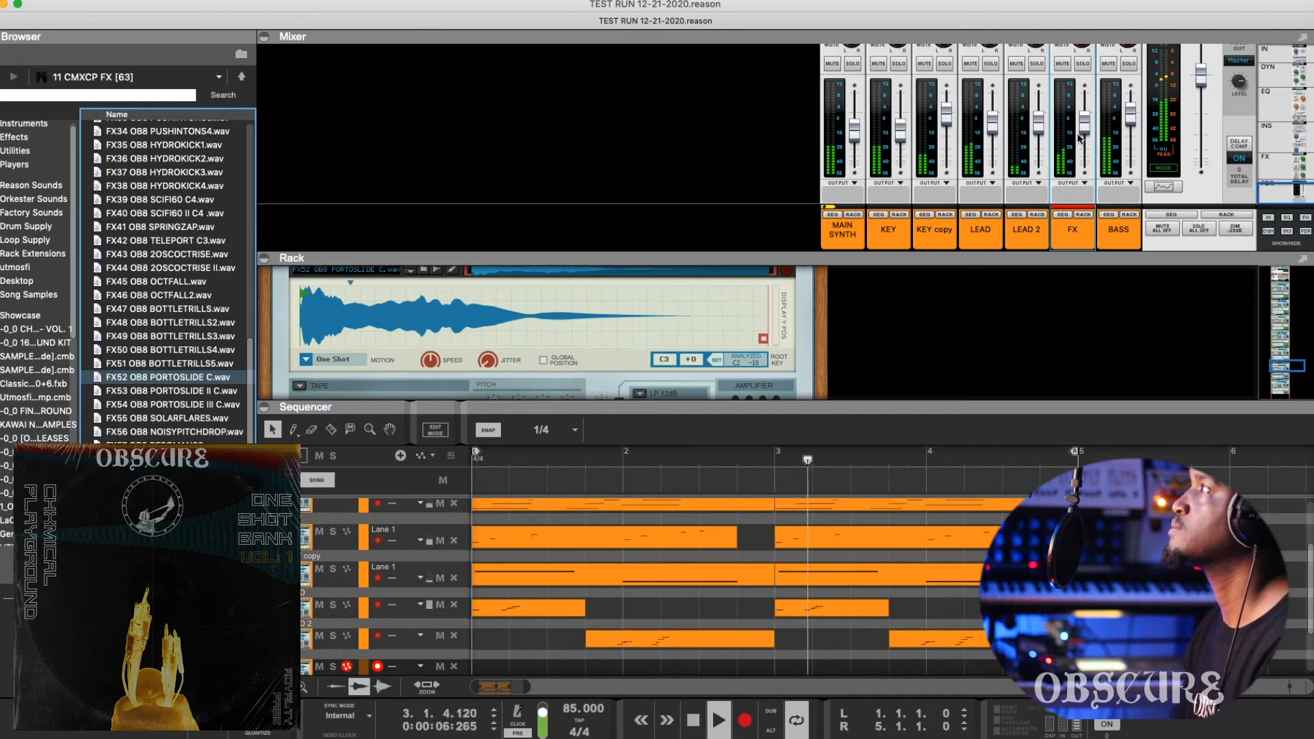
left_click(1156, 137)
scroll(578, 333, "down", 3)
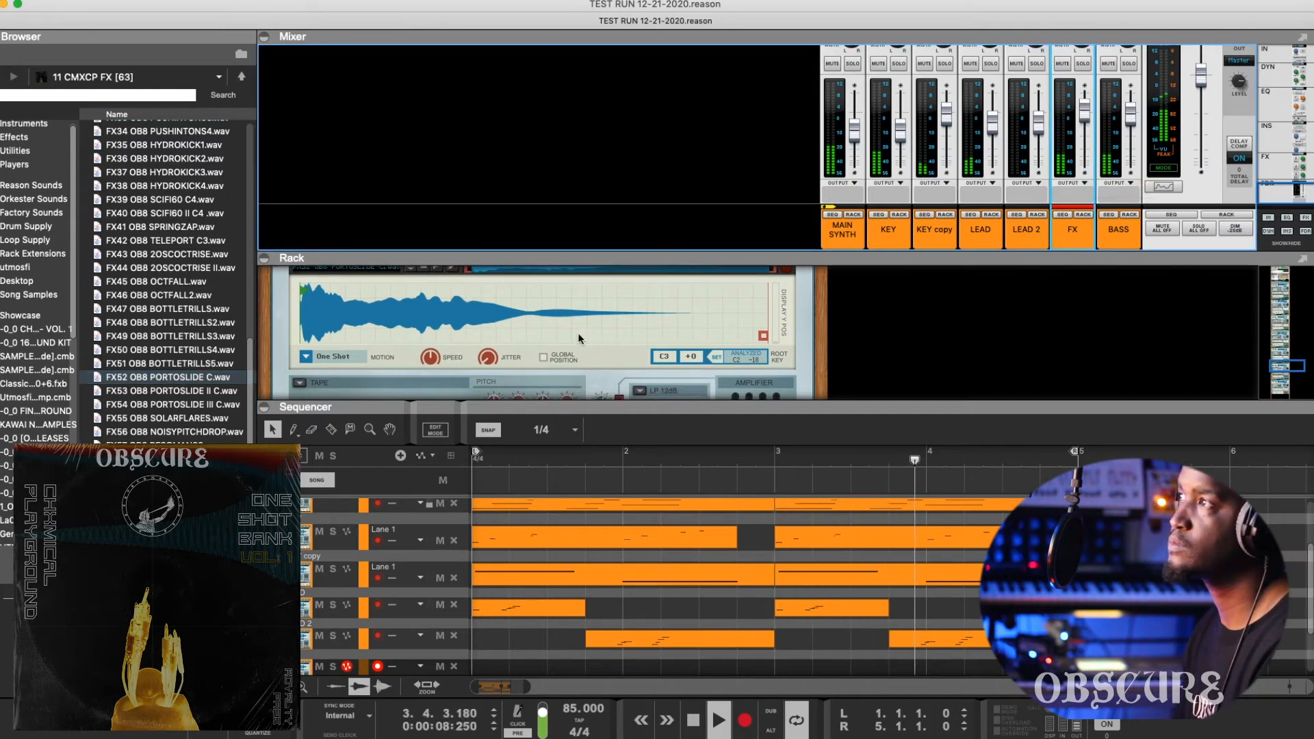
Step: Switch off the delay effect in the FX track's Grain
scroll(611, 343, "down", 5)
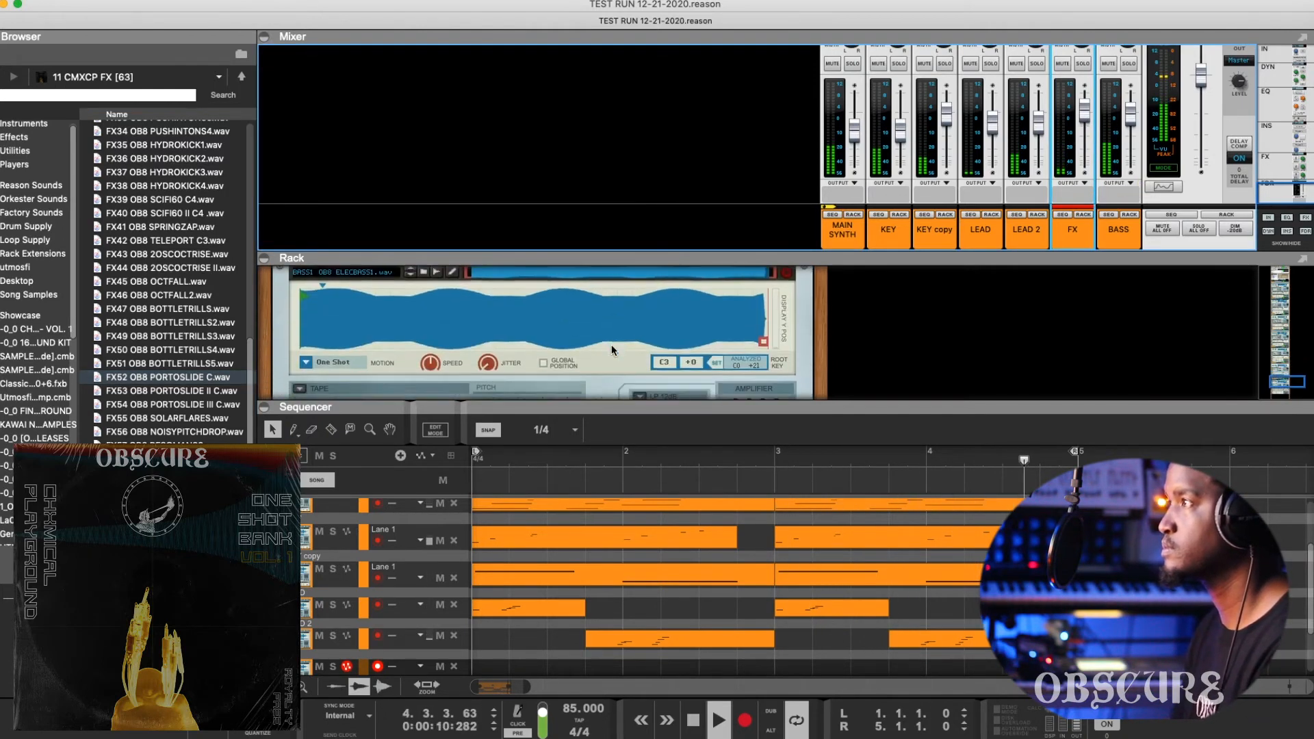
scroll(610, 349, "up", 1)
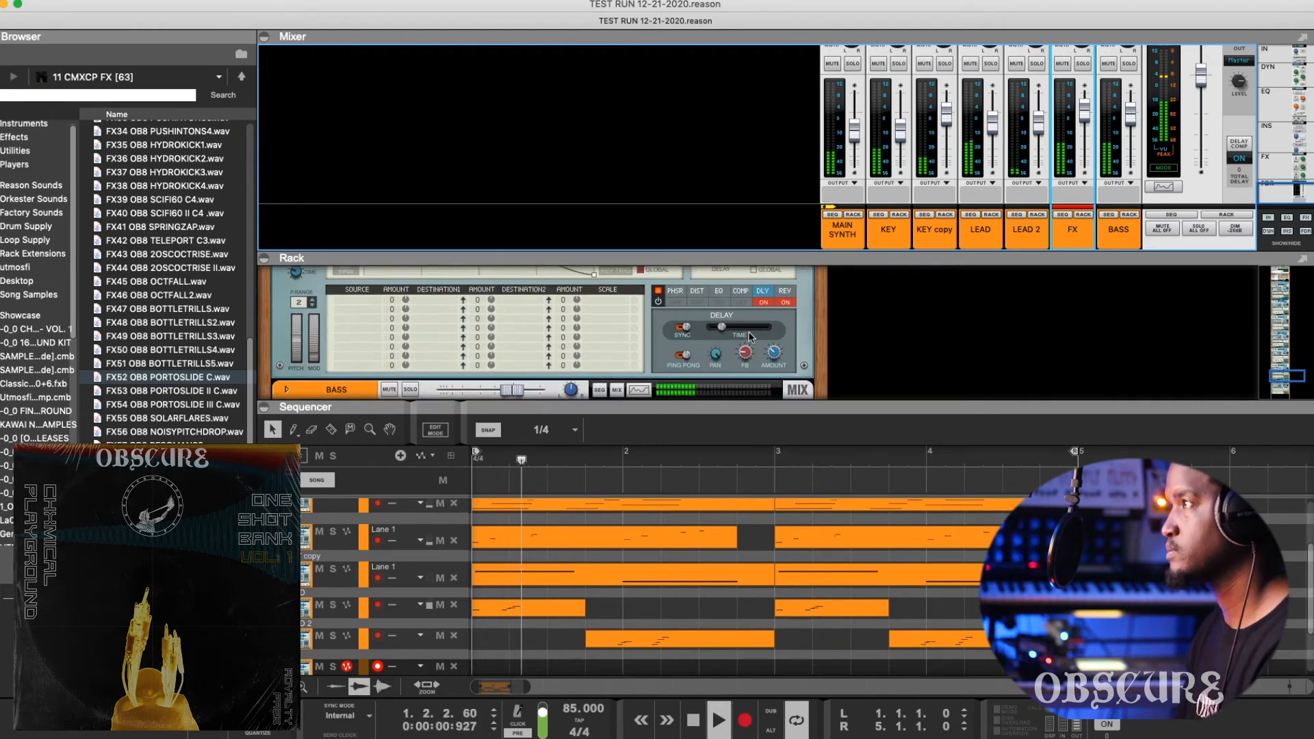
left_click(732, 312)
Step: Move the Grain sample's start marker to about a quarter of the way into the PORTOSLIDE waveform, and stop playback
scroll(711, 305, "up", 4)
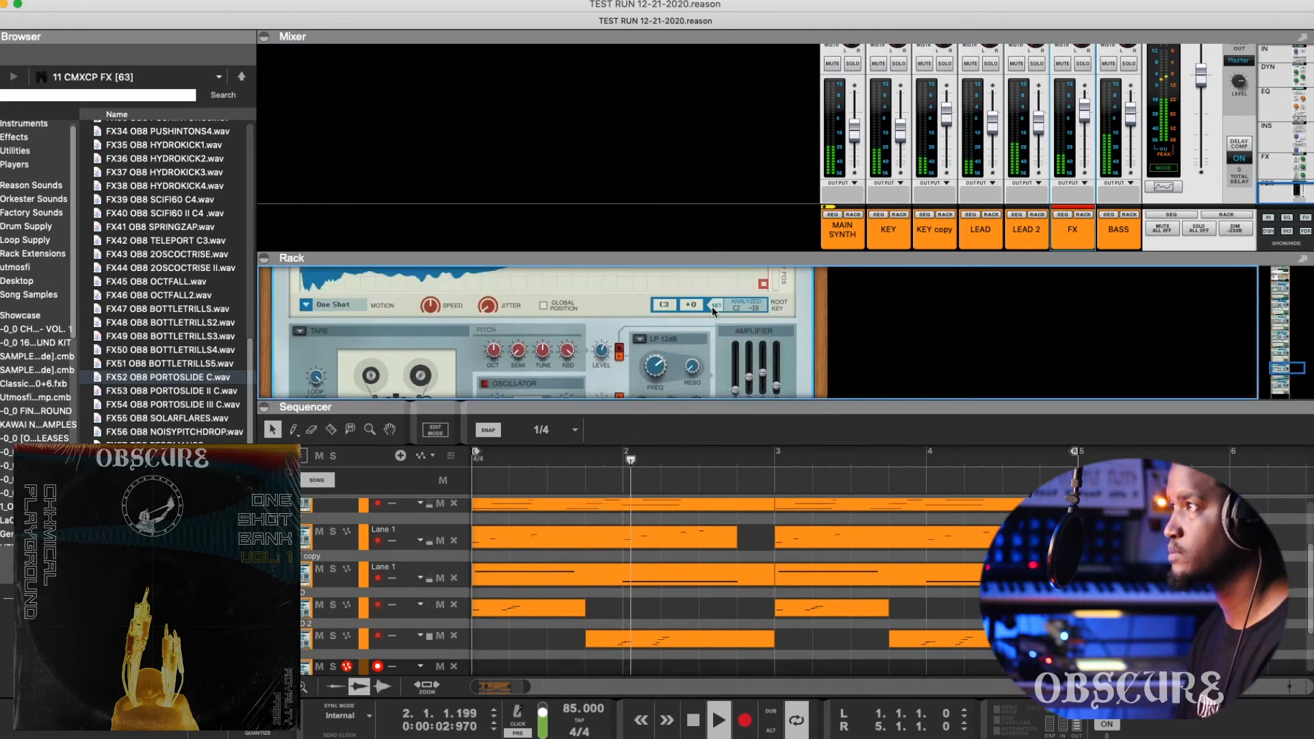
scroll(651, 339, "up", 2)
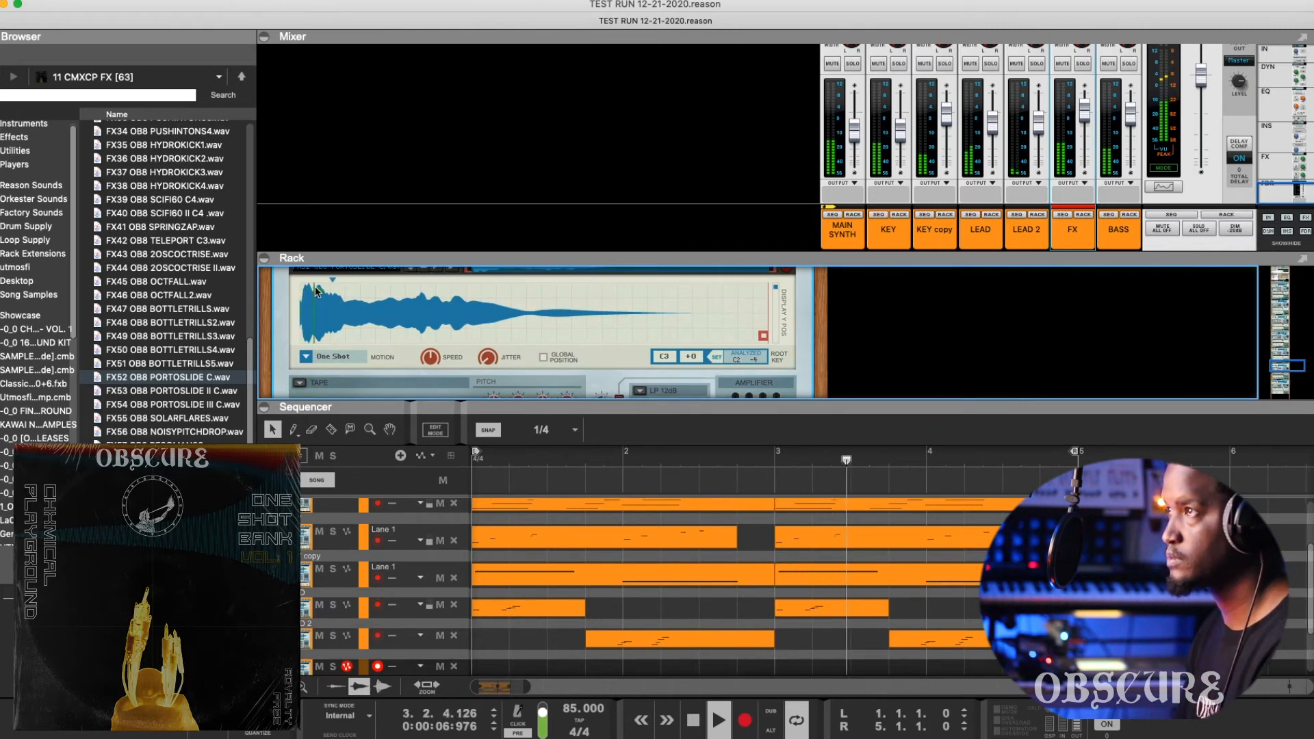
left_click_drag(353, 291, 424, 296)
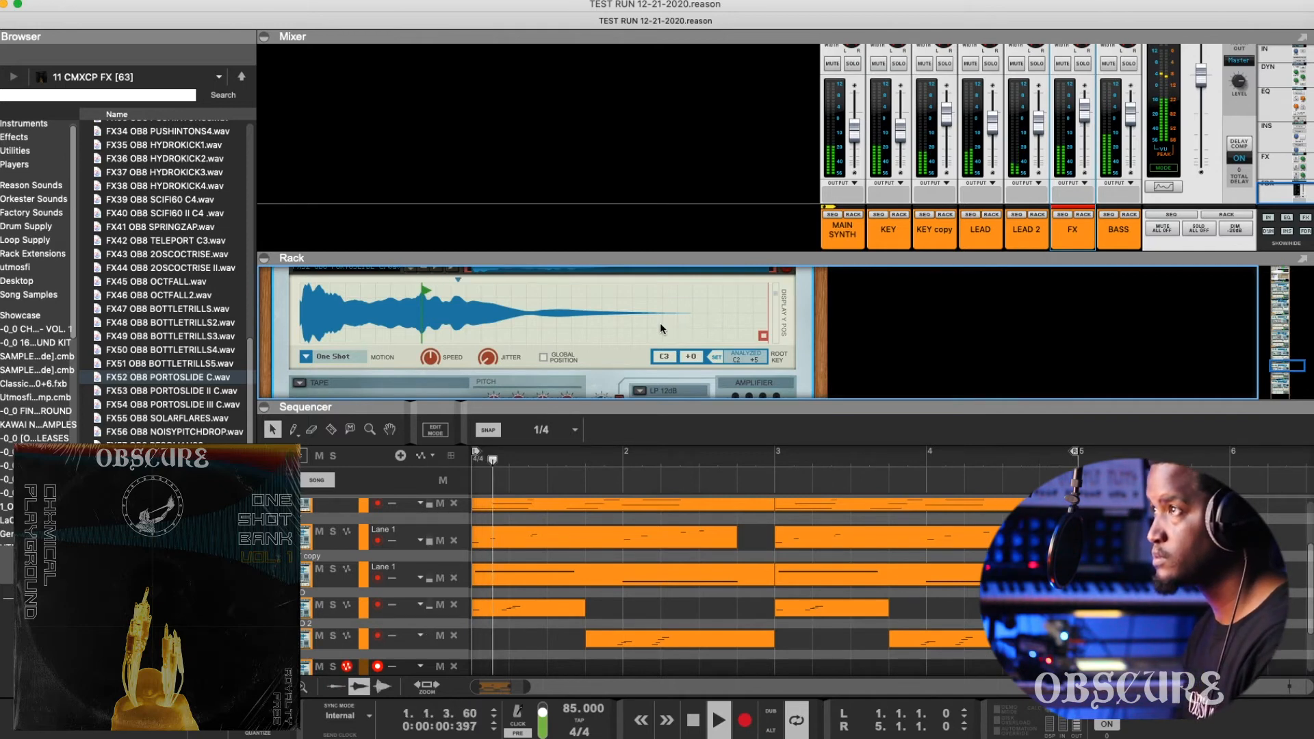
scroll(643, 331, "down", 1)
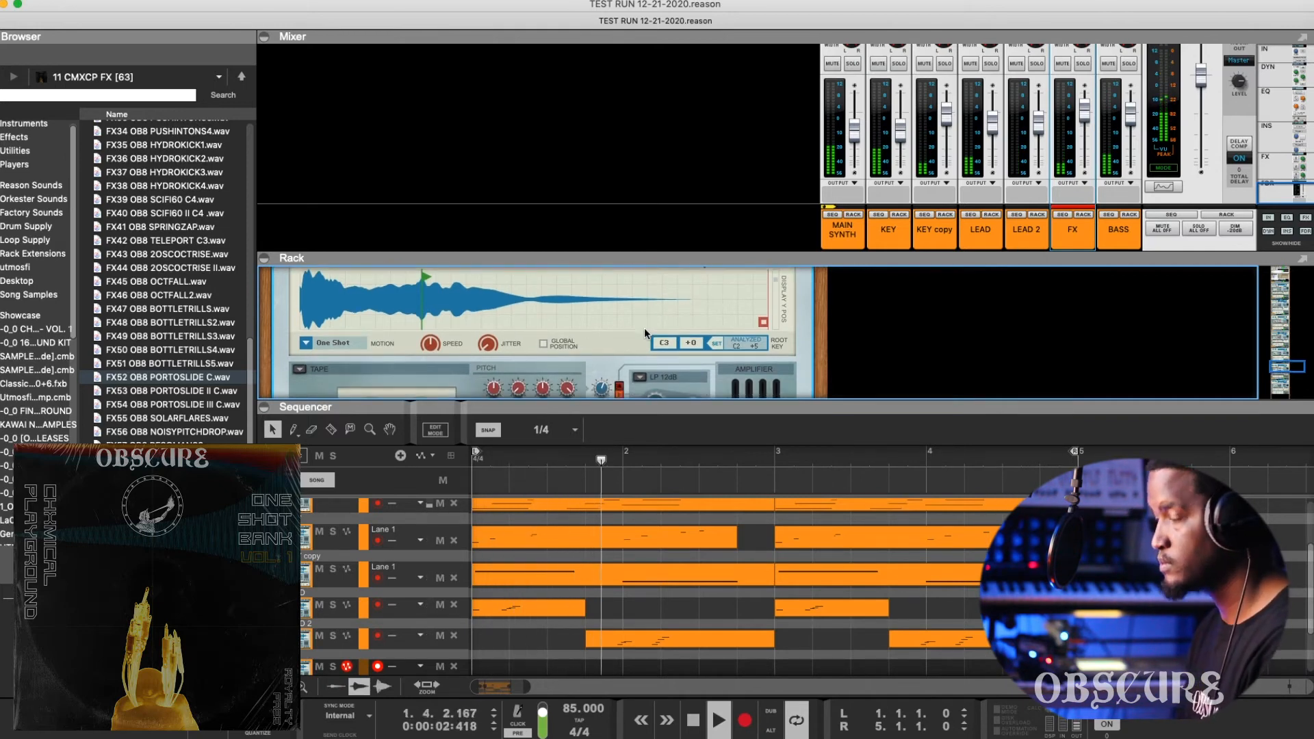
key("space")
Step: Shrink the mixer area to give the sequencer and the rack more height
scroll(644, 328, "up", 3)
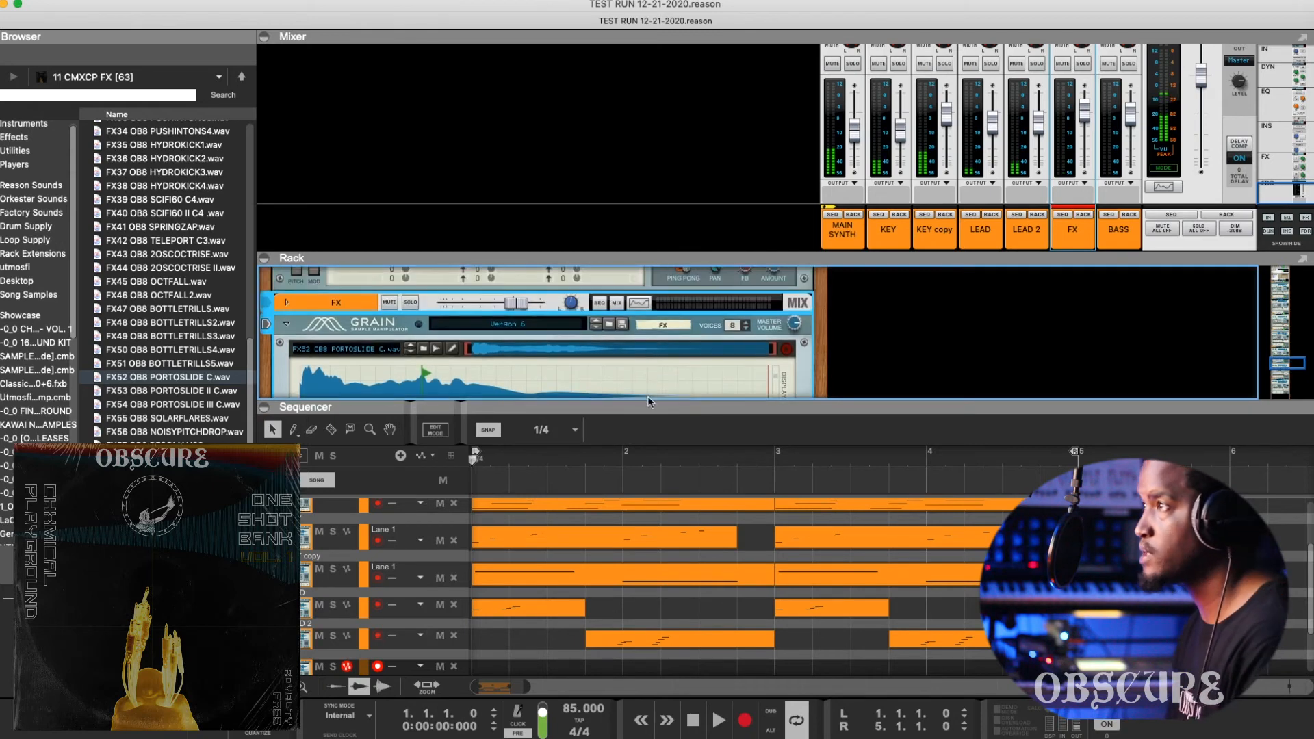
left_click_drag(647, 403, 651, 359)
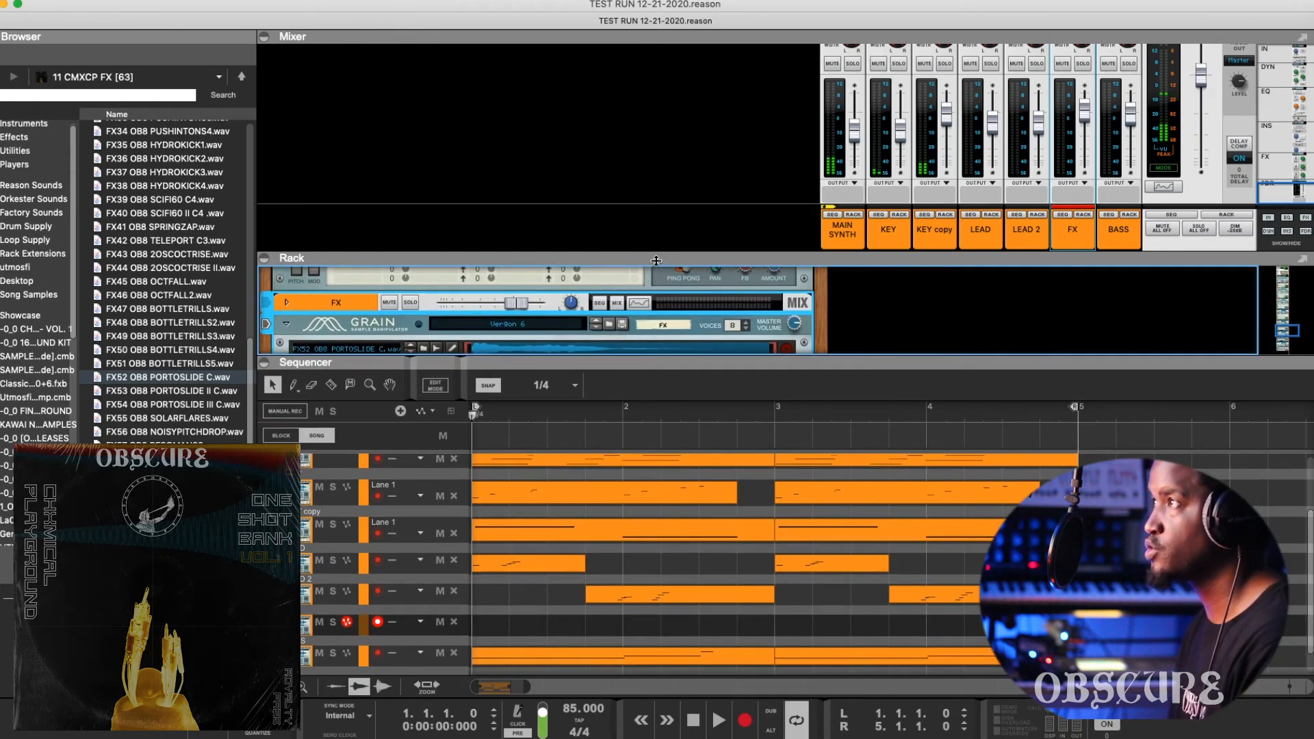
left_click_drag(655, 260, 658, 121)
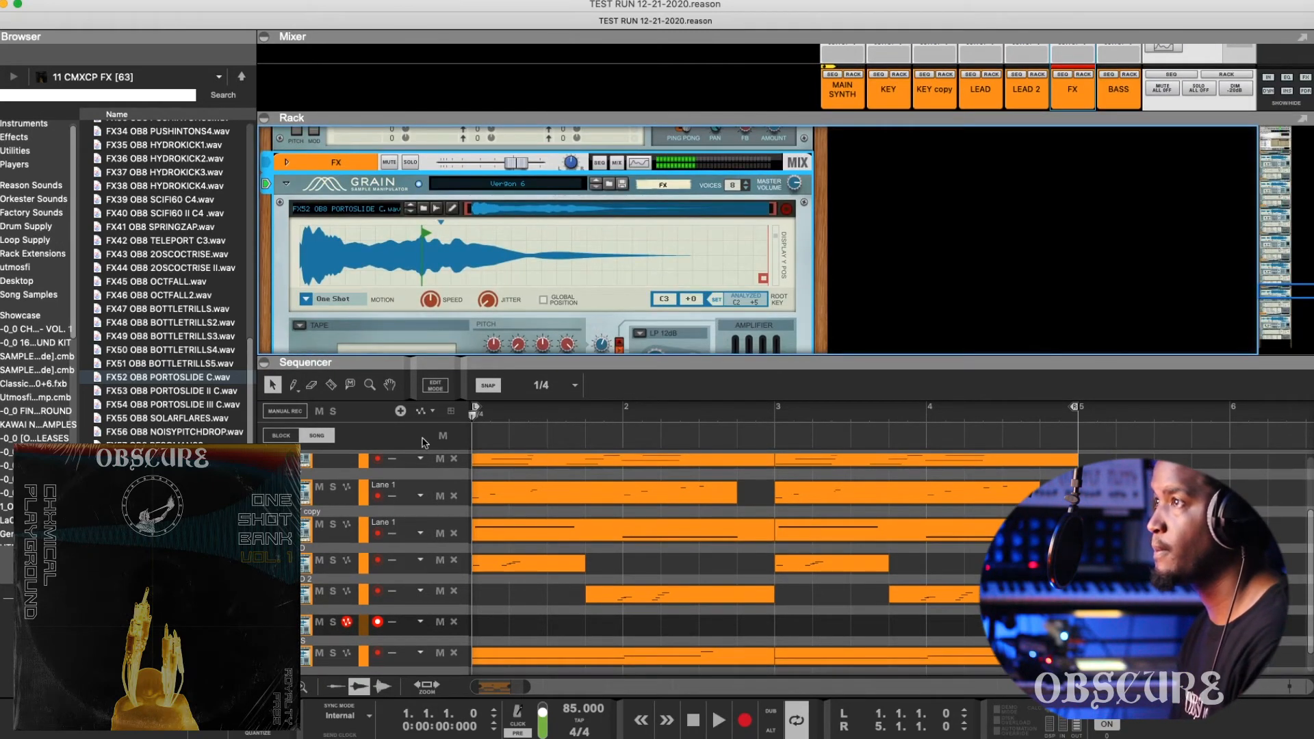
scroll(404, 479, "up", 2)
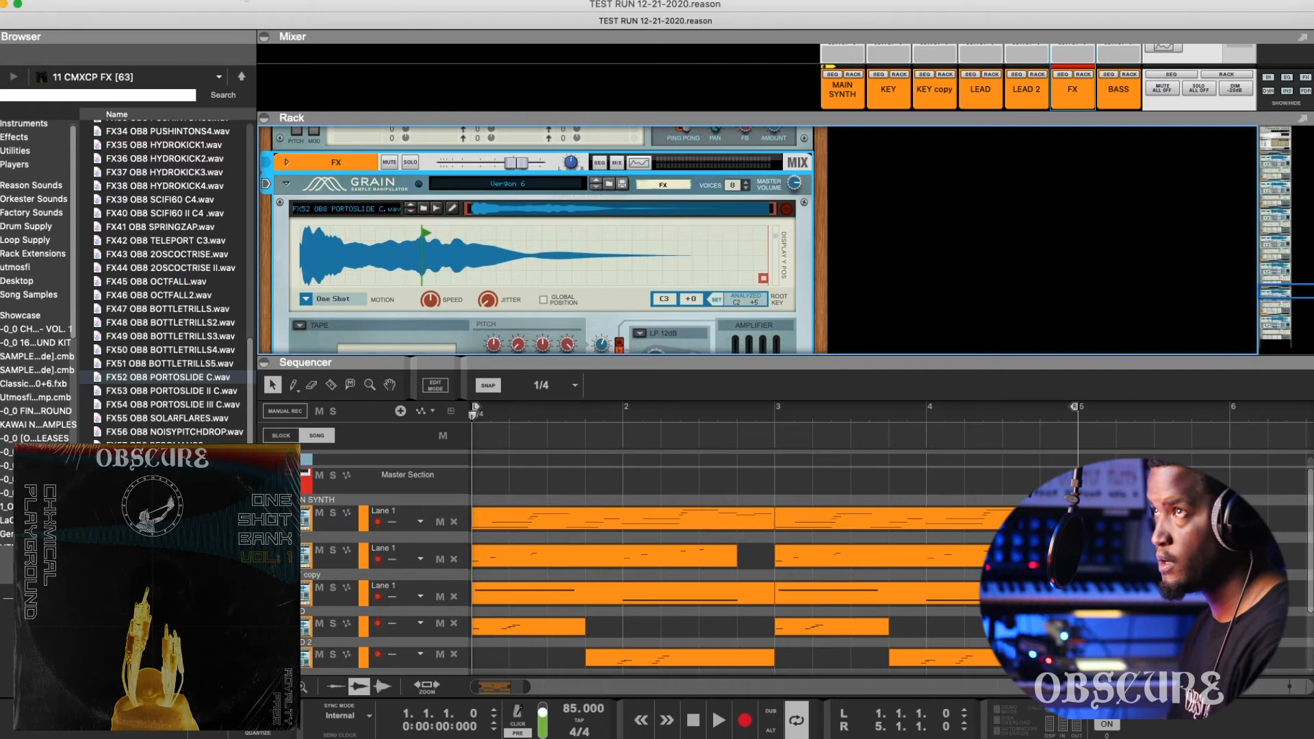
Step: Add a Radical Piano instrument with the American Pop Piano patch as a new track above MAIN SYNTH
left_click(49, 125)
scroll(142, 162, "down", 10)
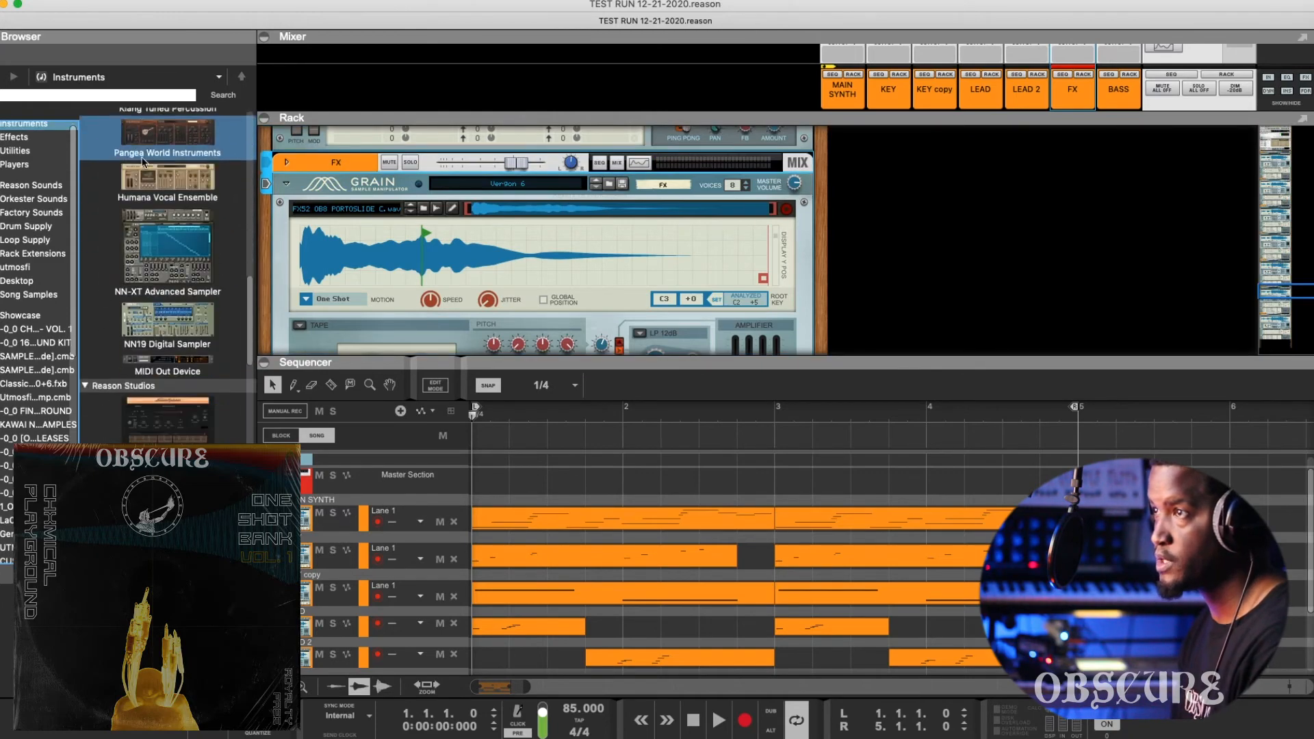
mouse_move(145, 243)
left_mouse_down()
mouse_move(451, 455)
mouse_move(405, 505)
left_mouse_up()
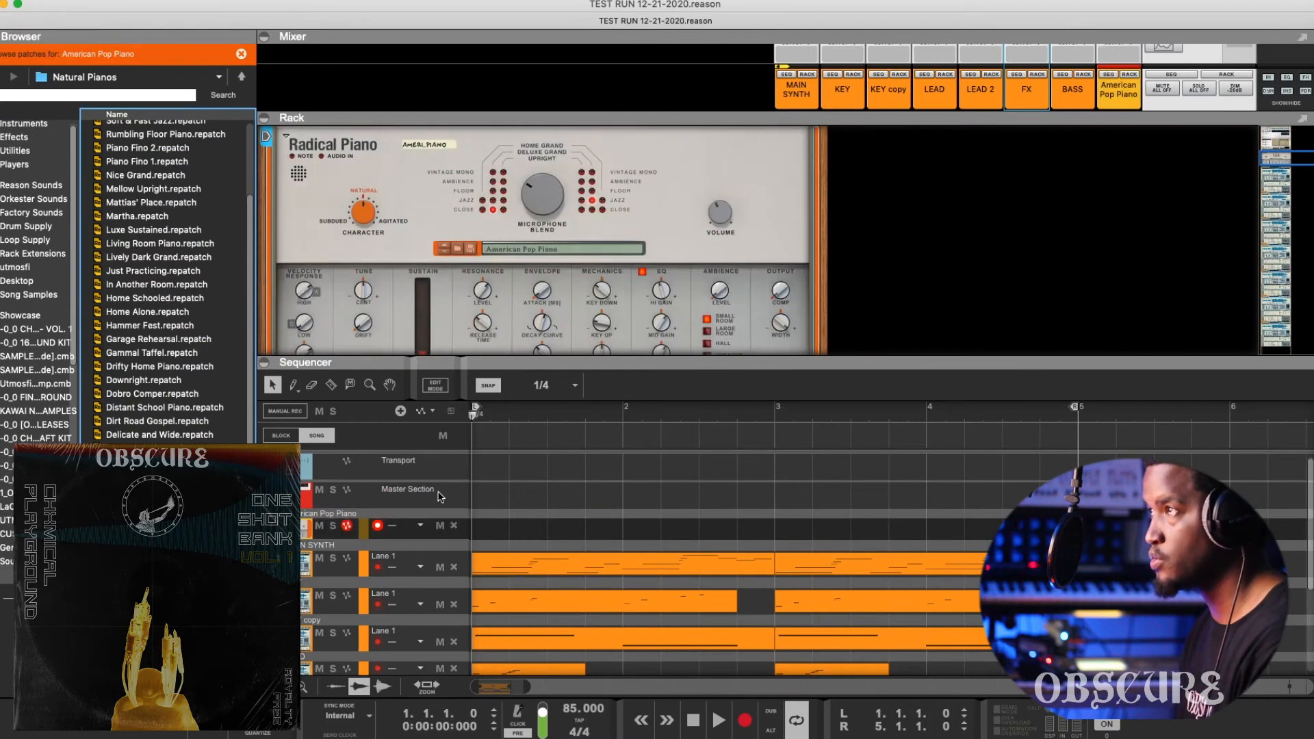
left_click(332, 538)
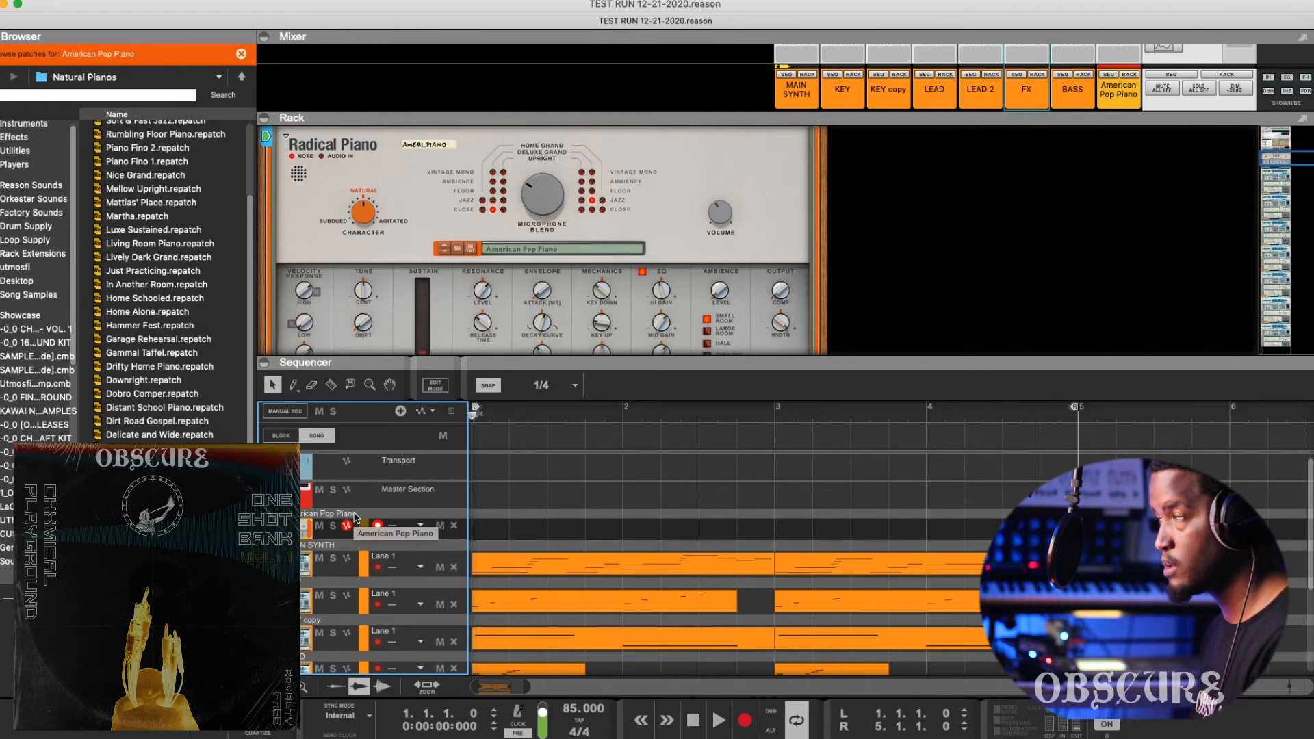
Step: Select the FX track to arm it and bring up its Grain in the rack
scroll(354, 518, "down", 3)
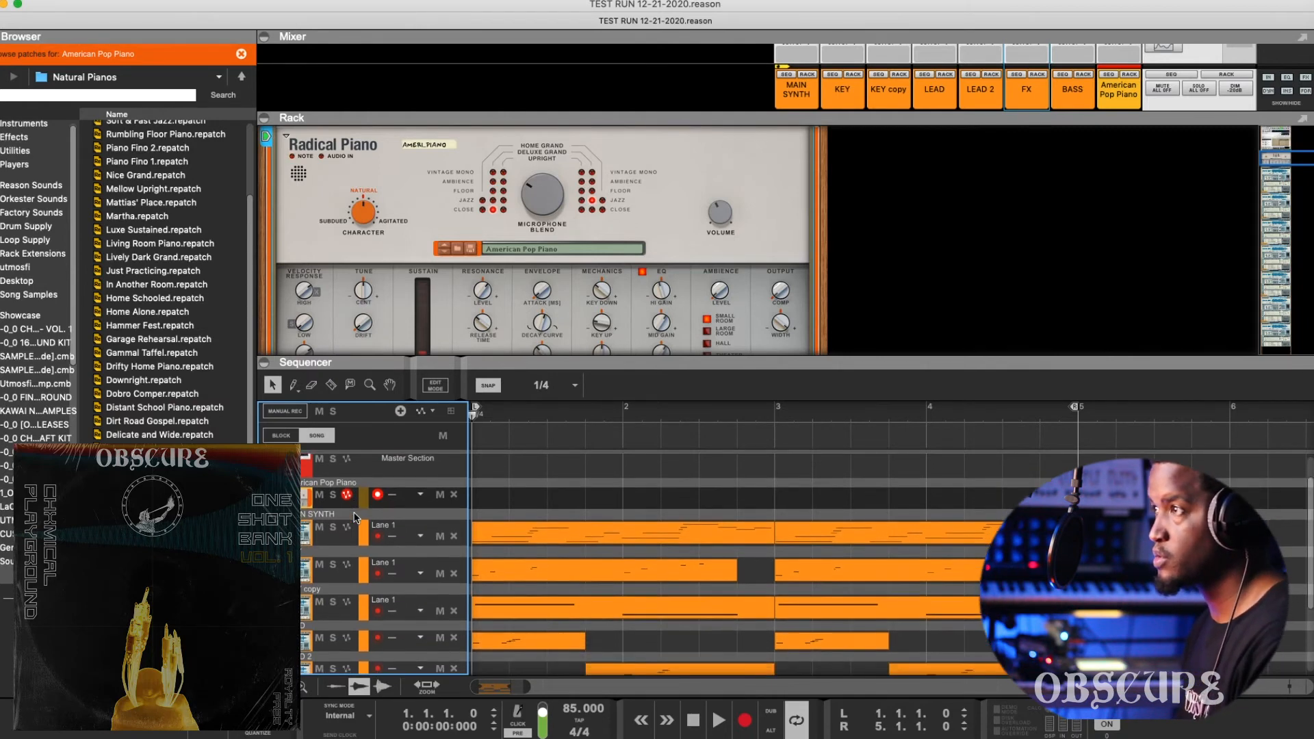
scroll(414, 643, "down", 3)
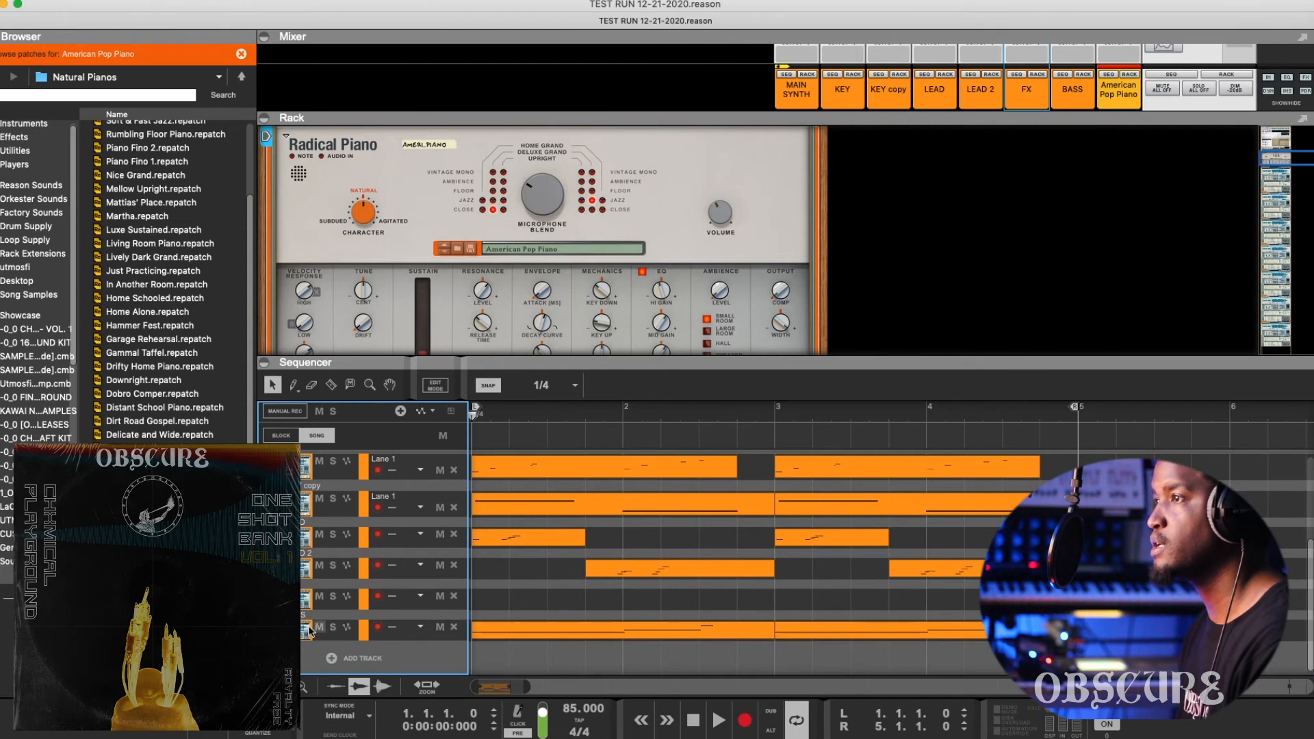
left_click(404, 606)
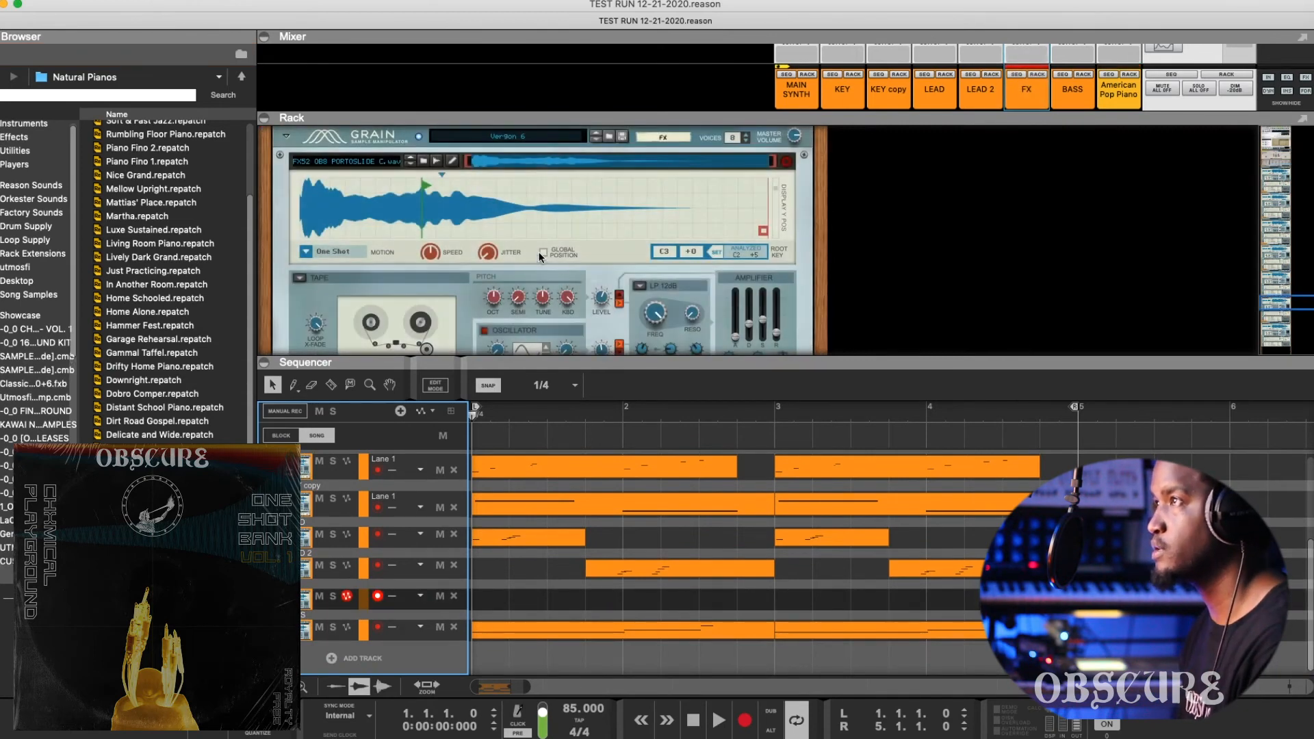
Step: Try the FX Grain's oscillator while lowering and raising the sample level, and switch the oscillator back off
scroll(597, 309, "down", 2)
left_click(508, 334)
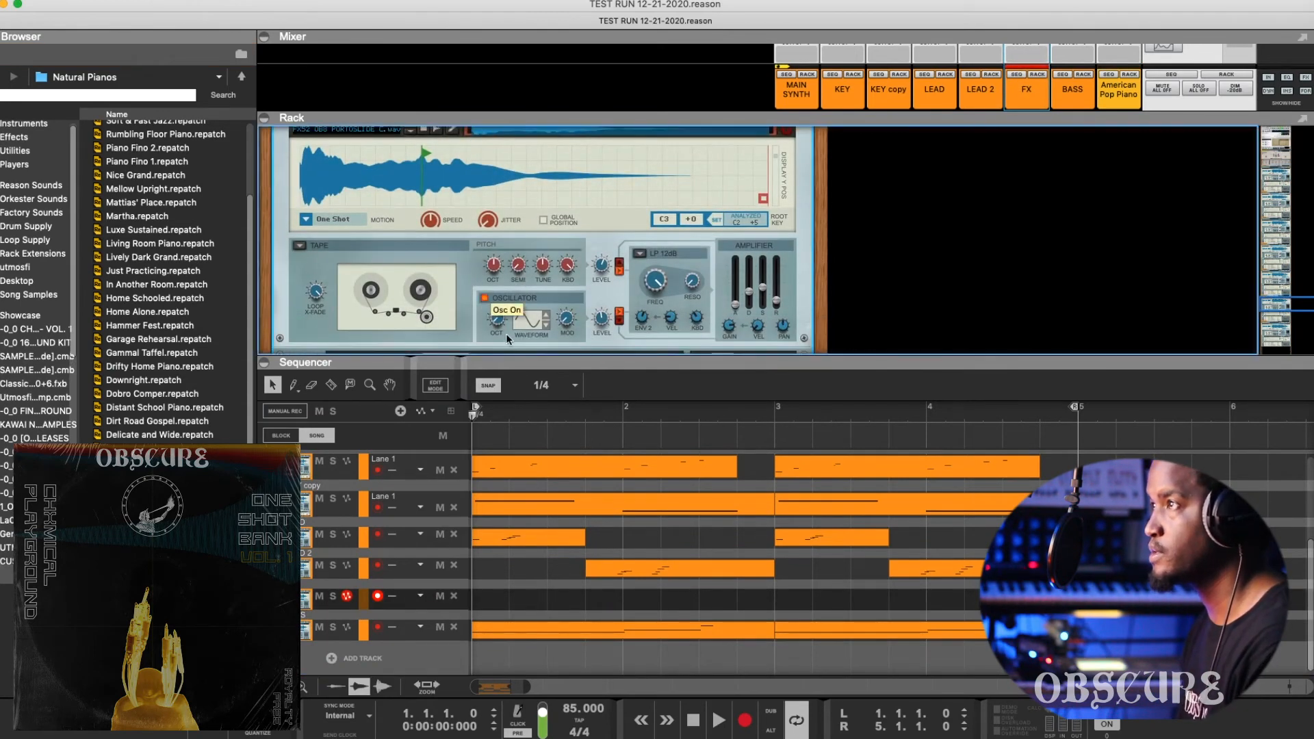
mouse_move(605, 281)
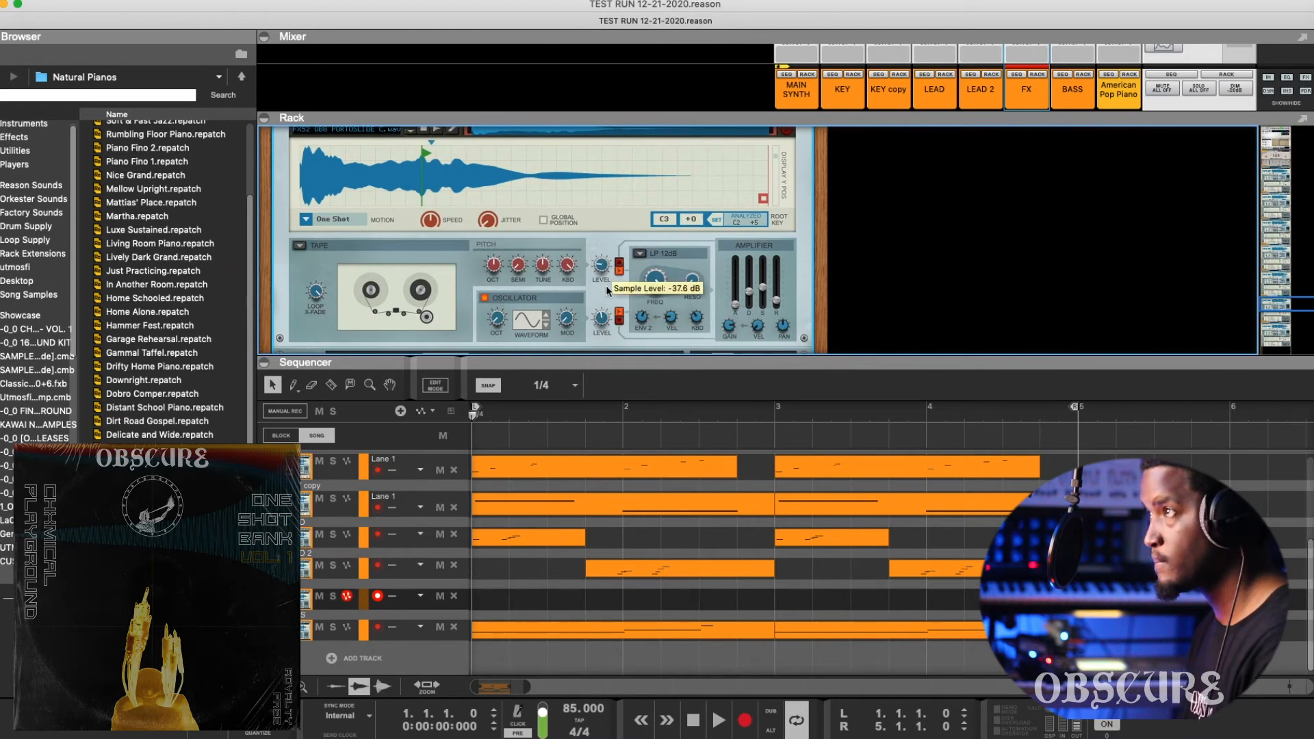
left_click_drag(606, 285, 608, 271)
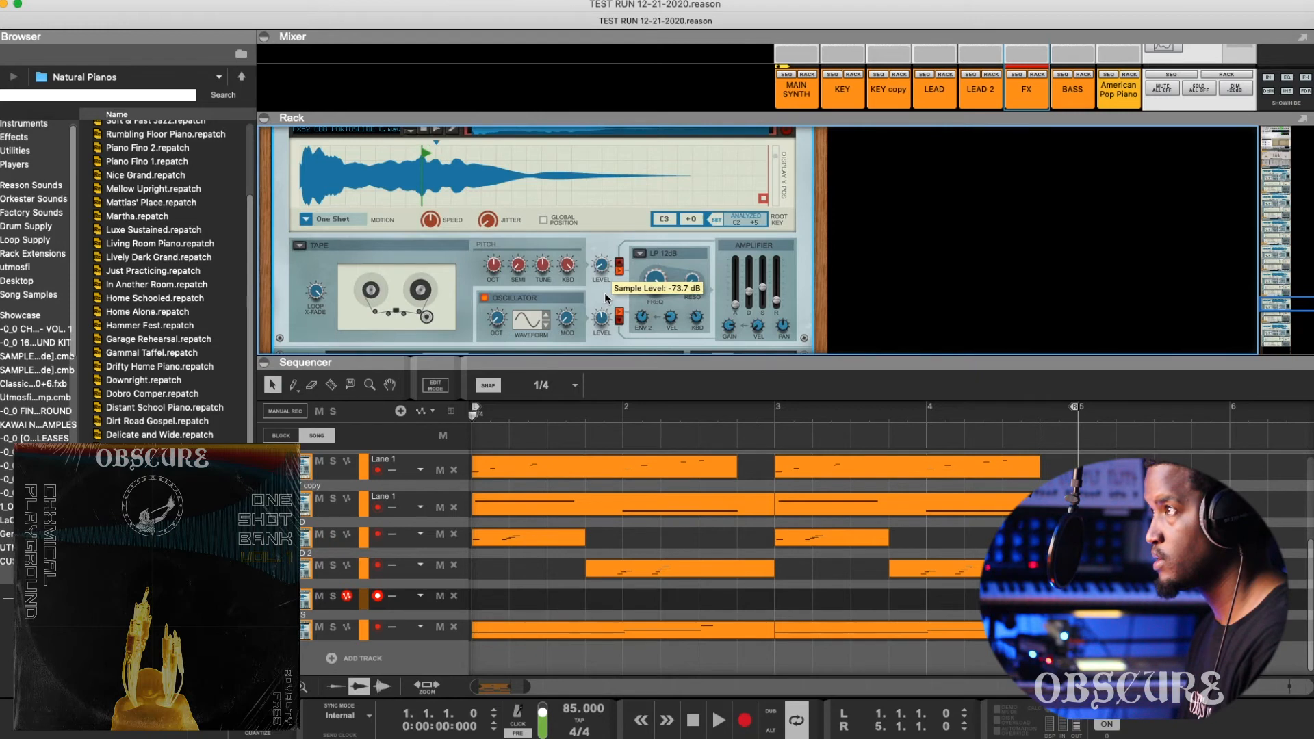
left_click_drag(605, 293, 607, 271)
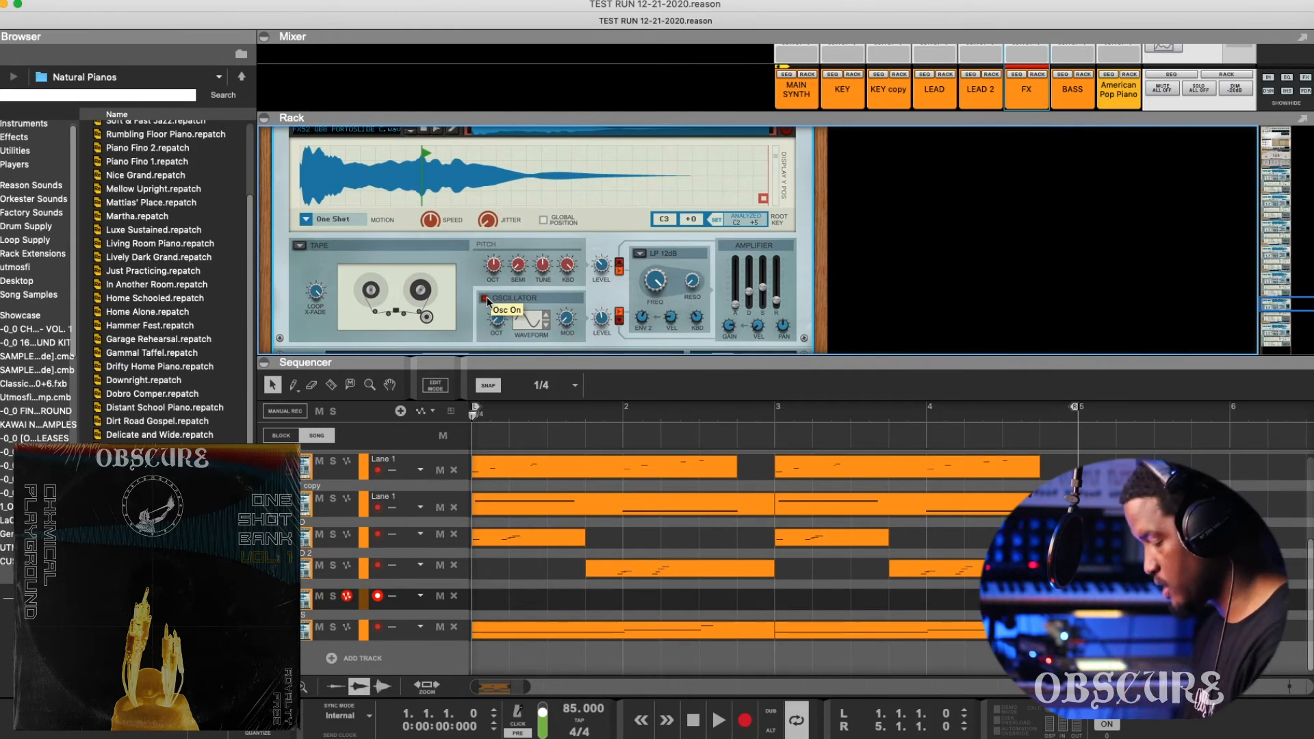
mouse_move(525, 259)
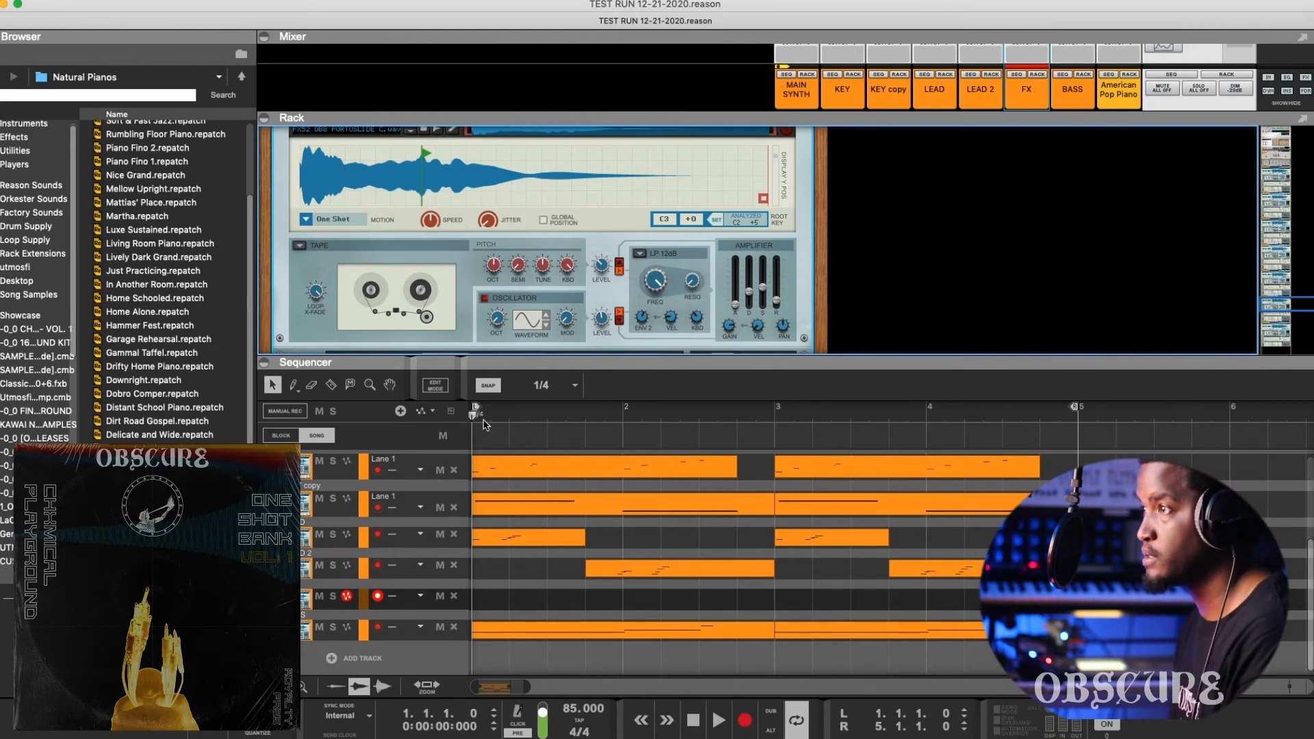
Step: Play the loop from bar 1 with the FX track armed
scroll(355, 248, "down", 5)
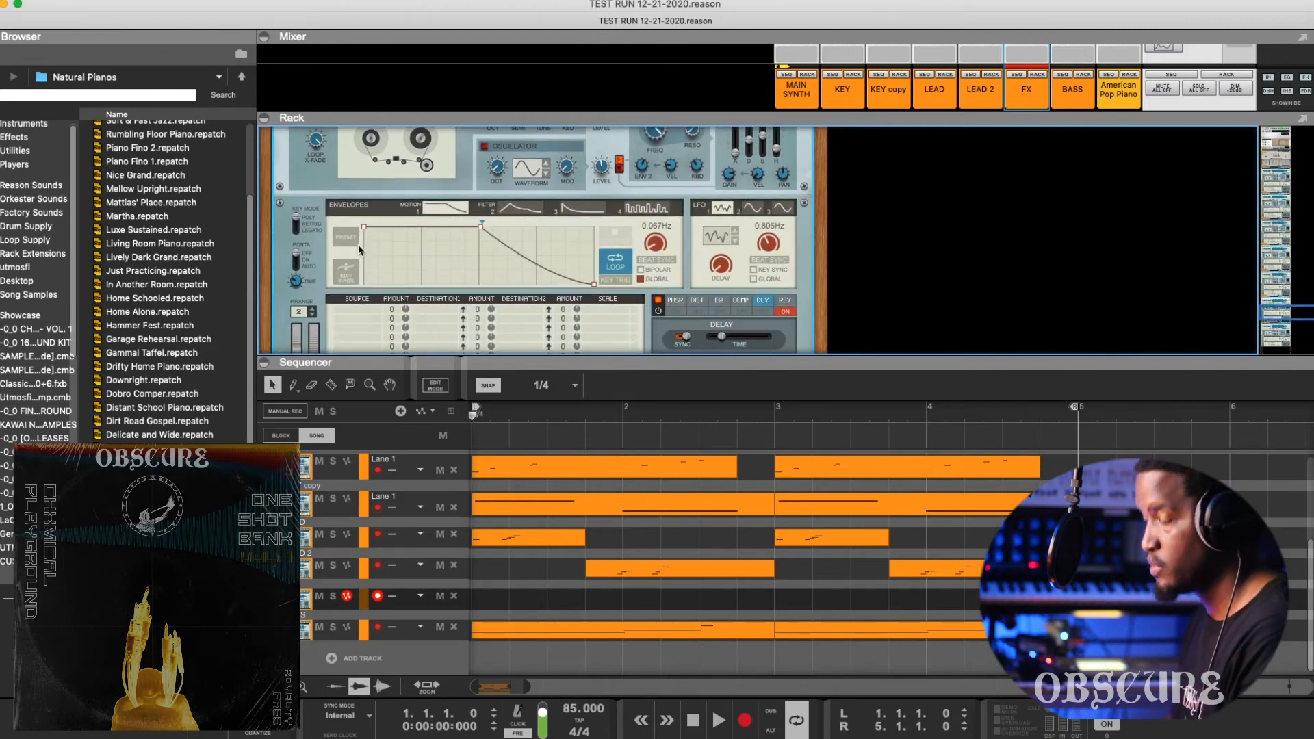
key("space")
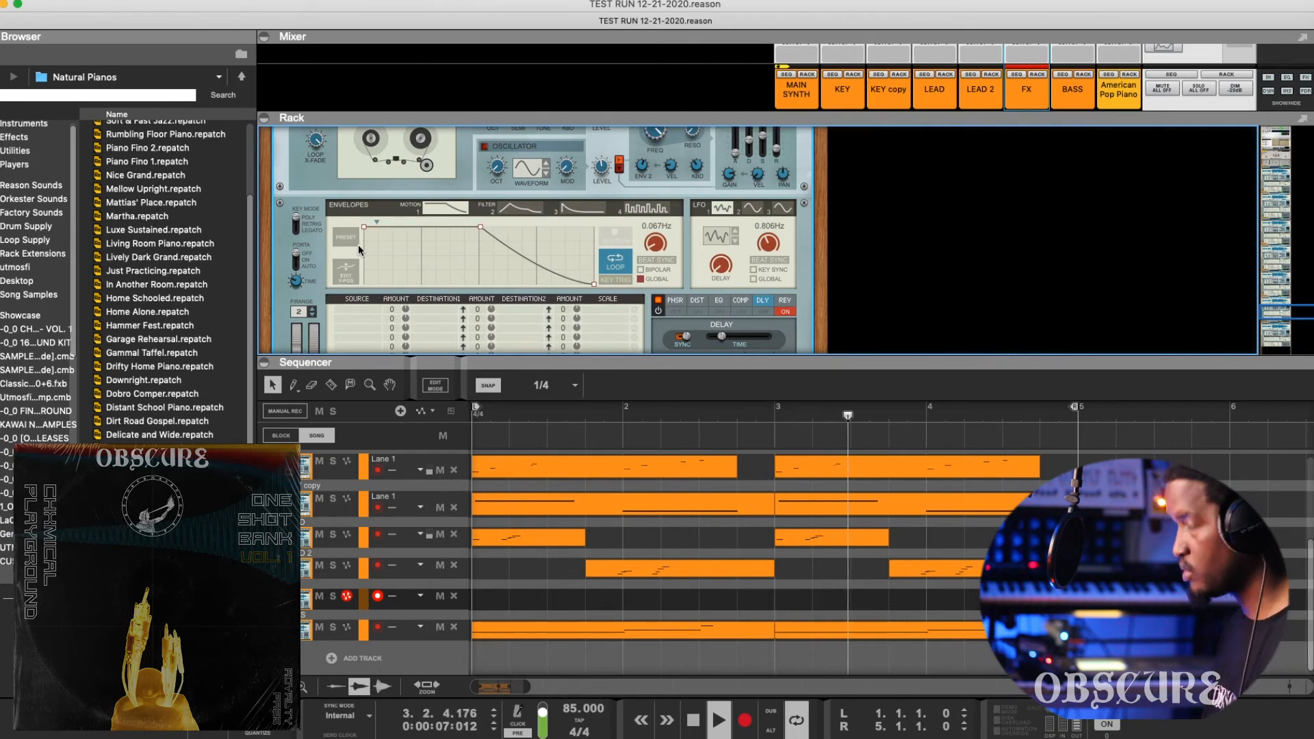
Step: Enlarge the mixer area to reach the channel faders, and set the levels of the FX channel to -0.72 dB and its Grain to 5.1 dB
scroll(359, 244, "down", 5)
left_click_drag(886, 113, 886, 186)
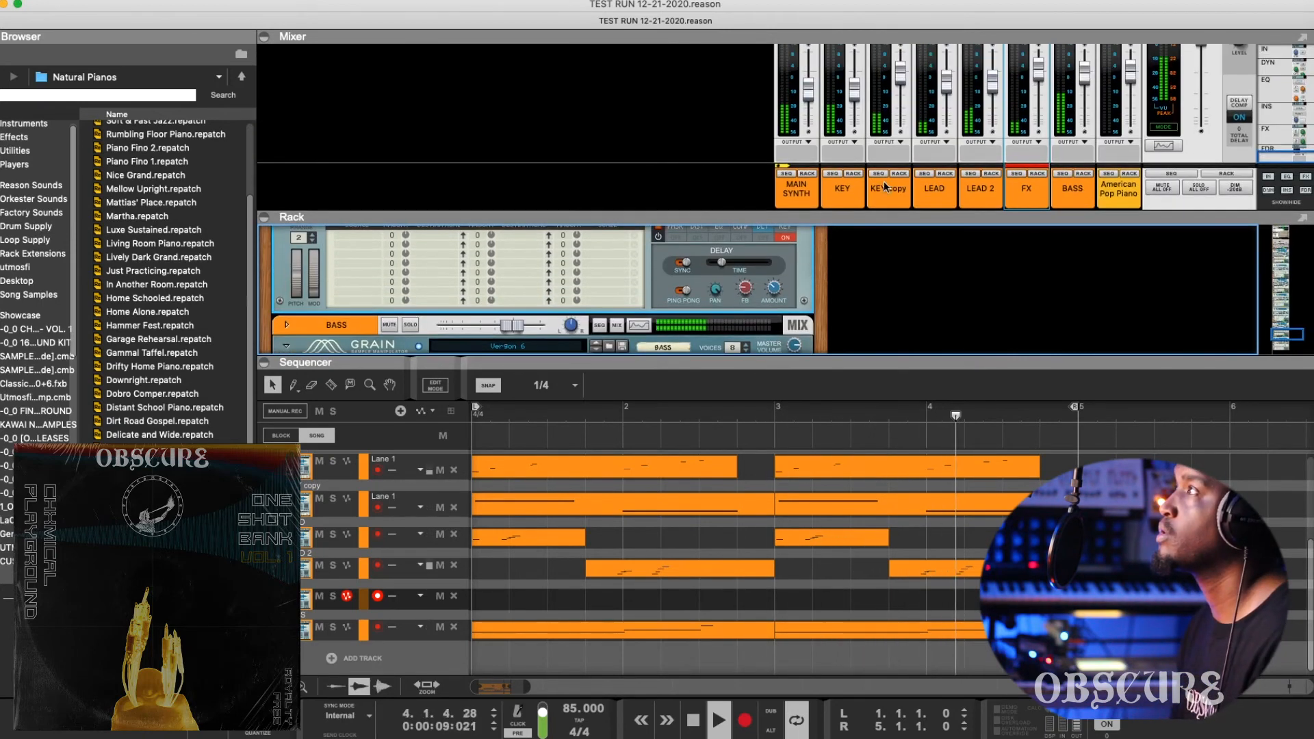
left_click(1059, 99)
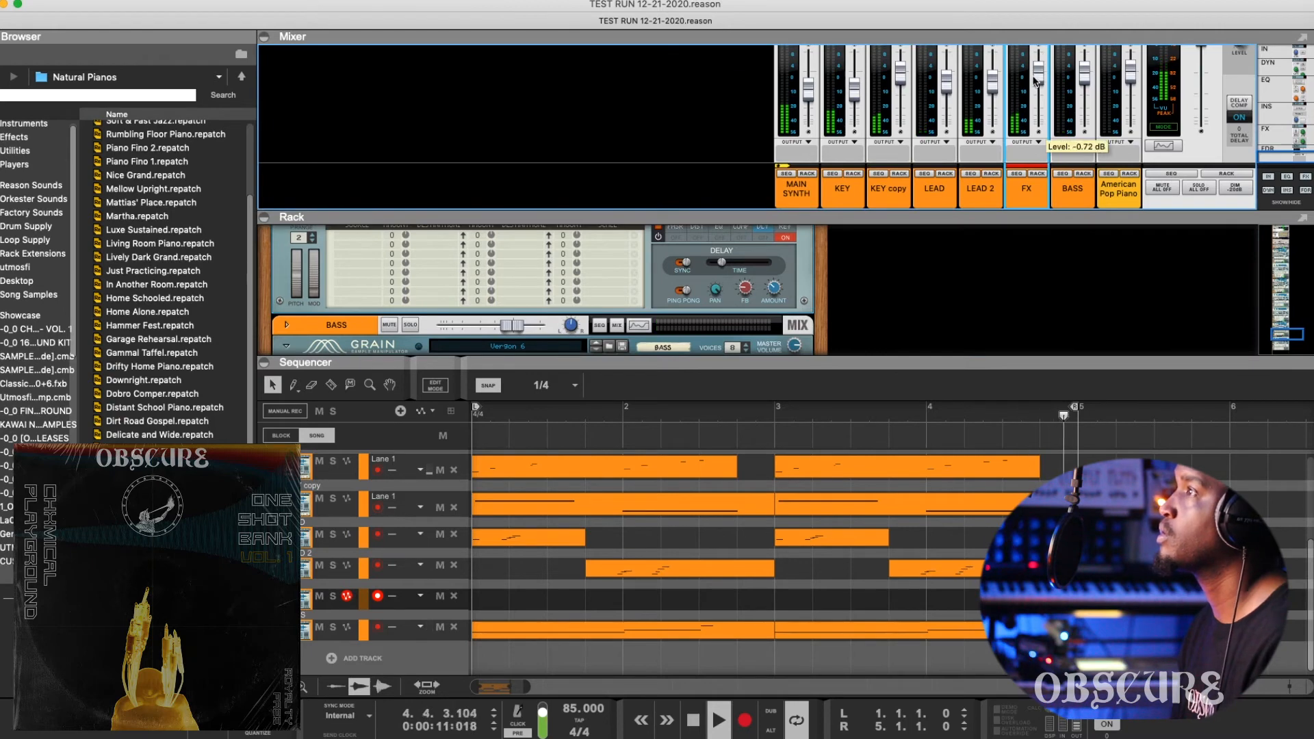
scroll(752, 253, "up", 10)
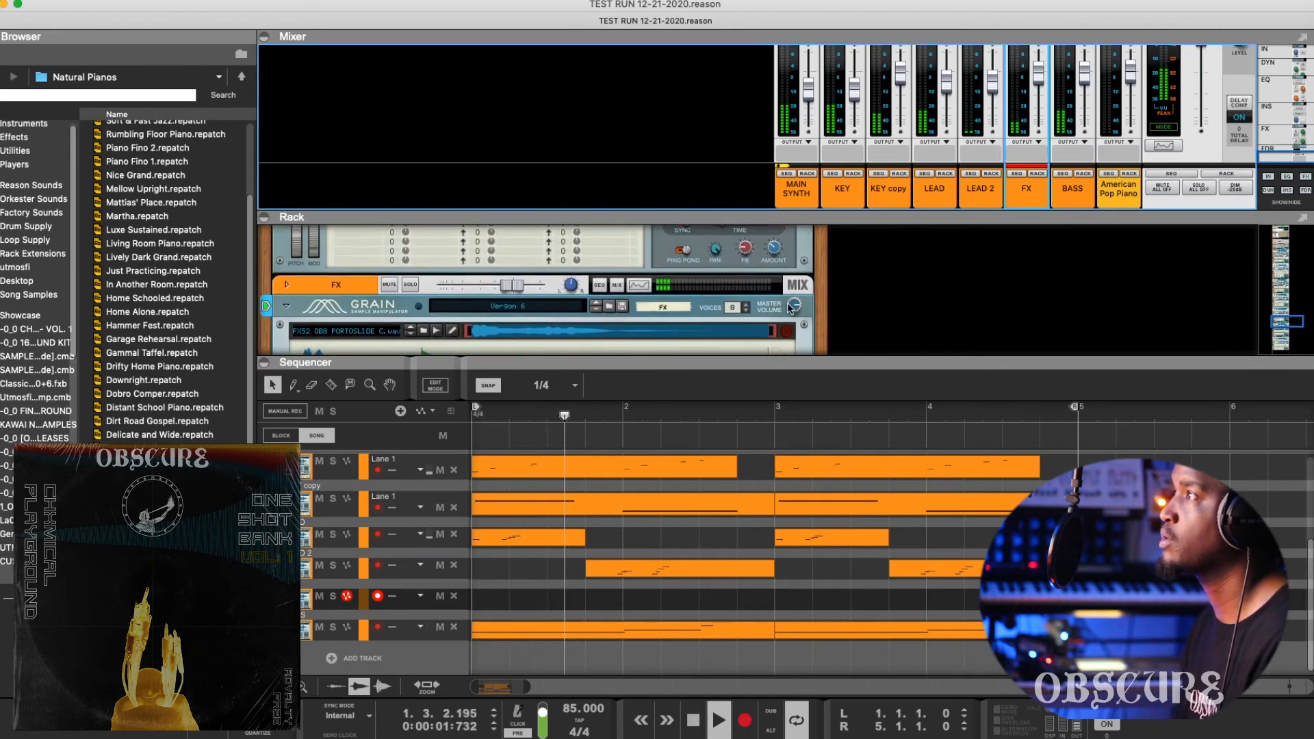
left_click(791, 307)
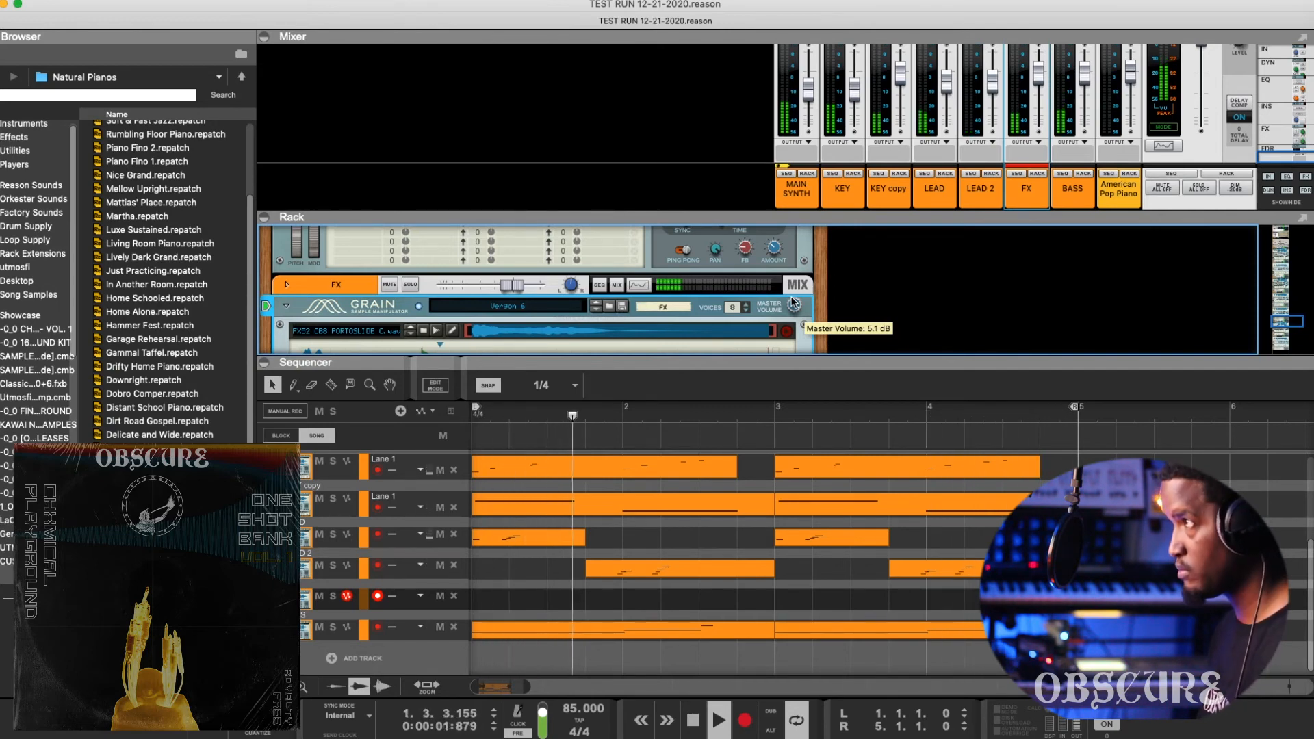
scroll(794, 301, "up", 2)
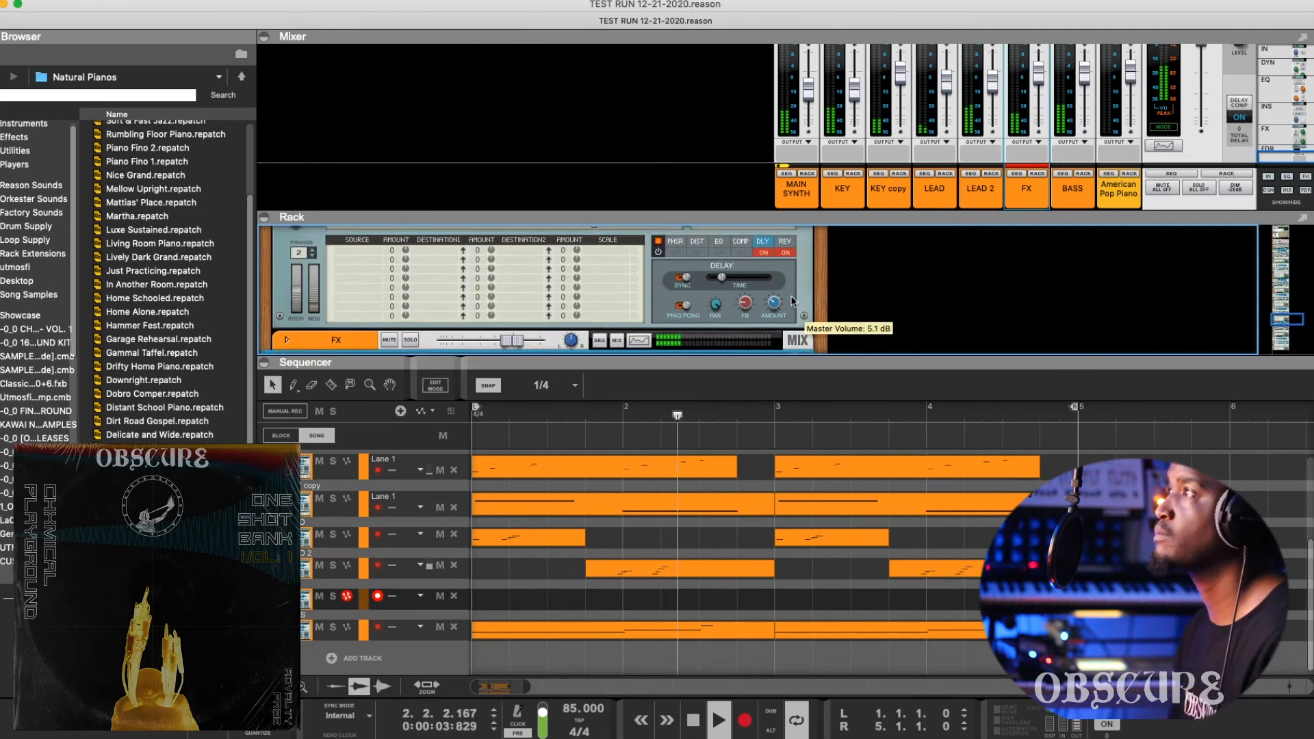
left_click(681, 245)
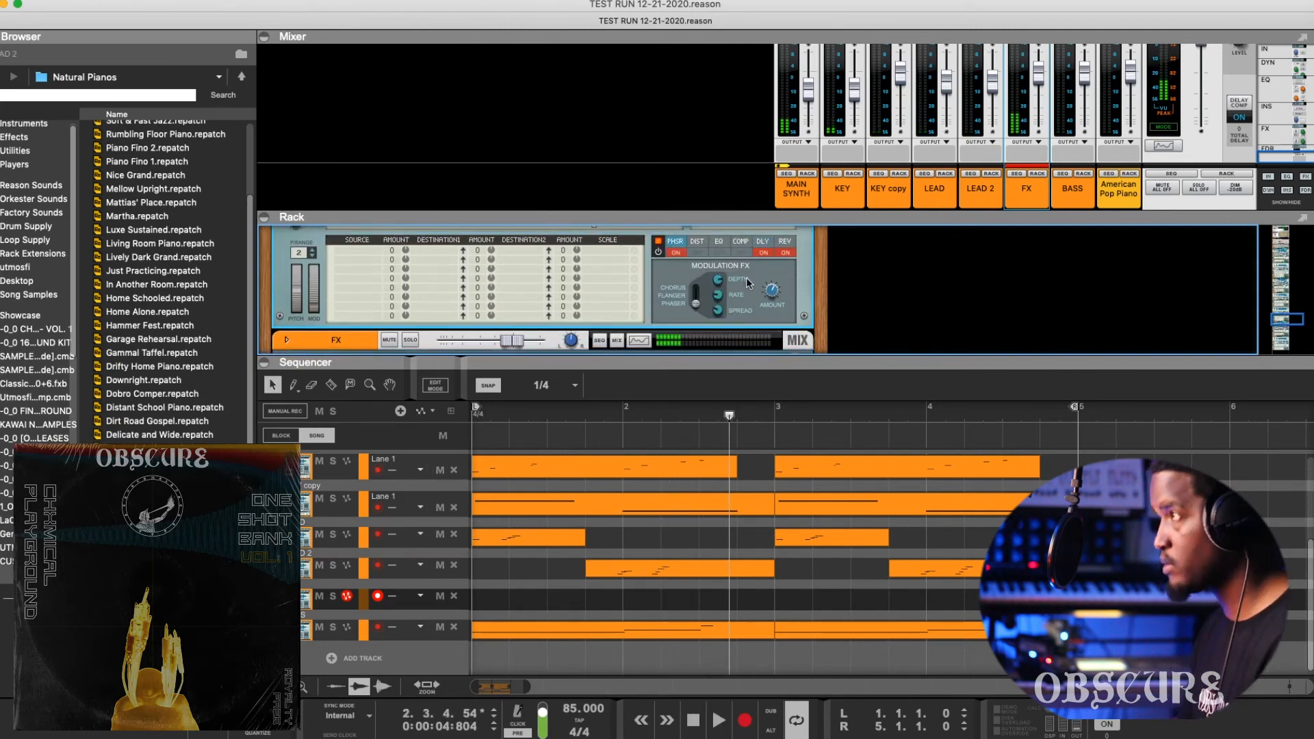
mouse_move(774, 294)
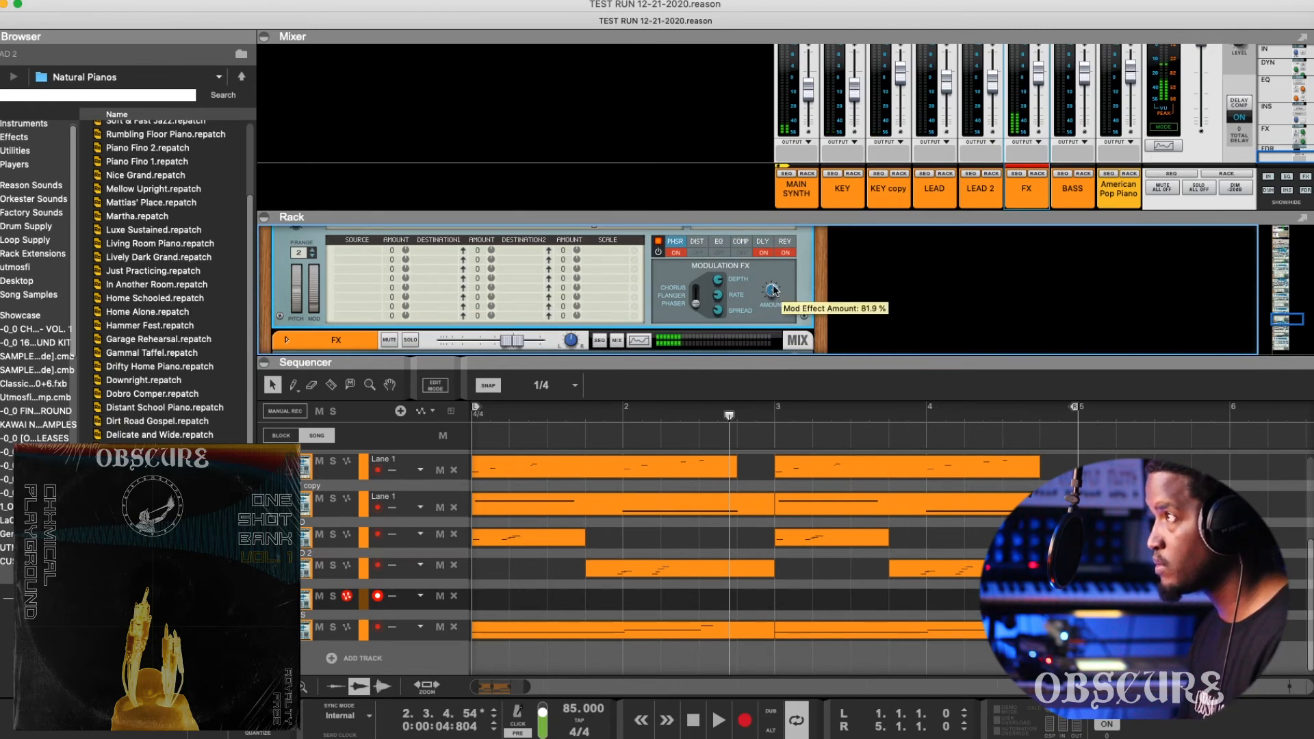
left_click(347, 479)
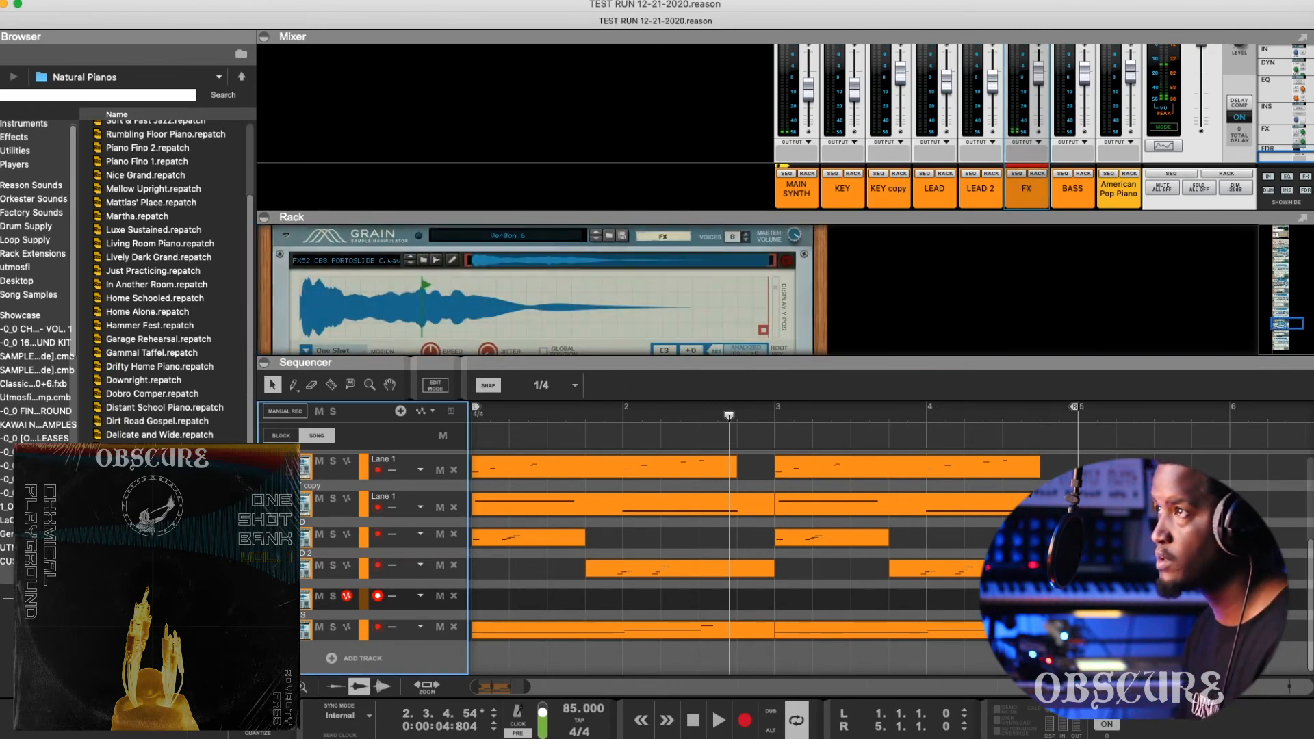
scroll(661, 274, "up", 5)
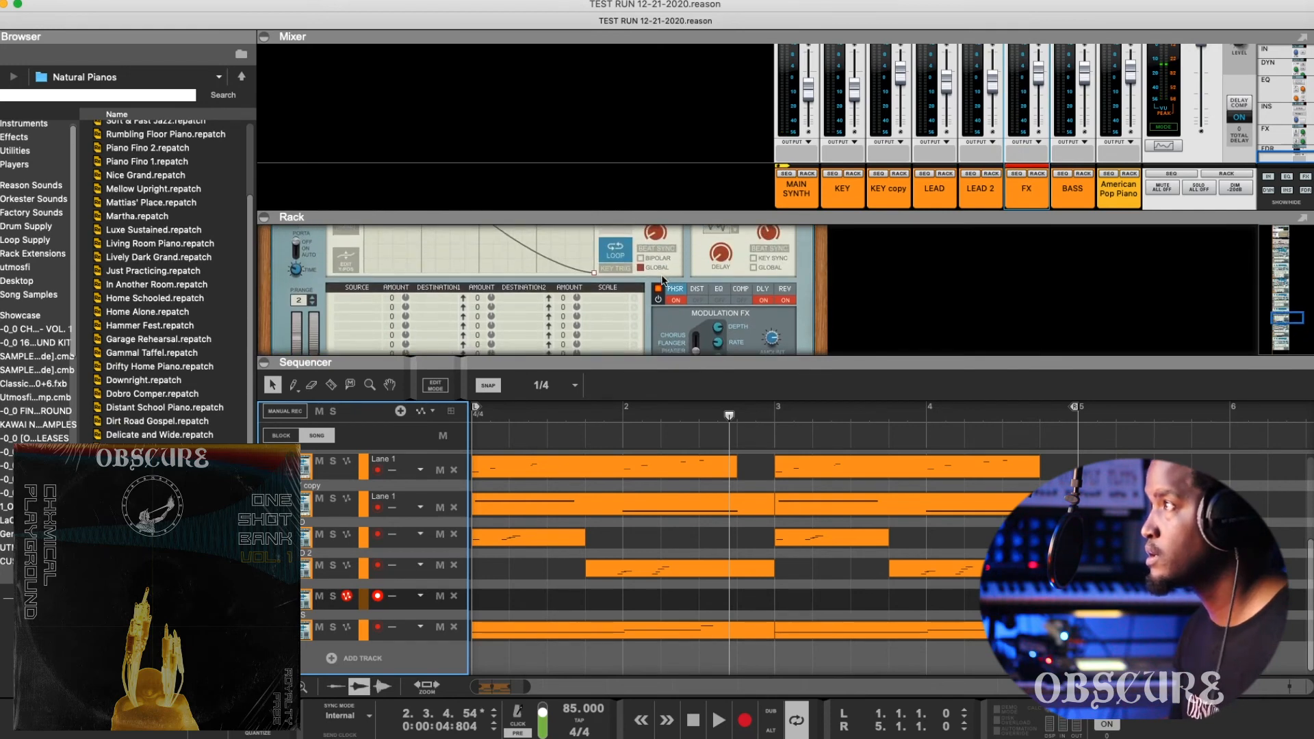
scroll(662, 280, "down", 2)
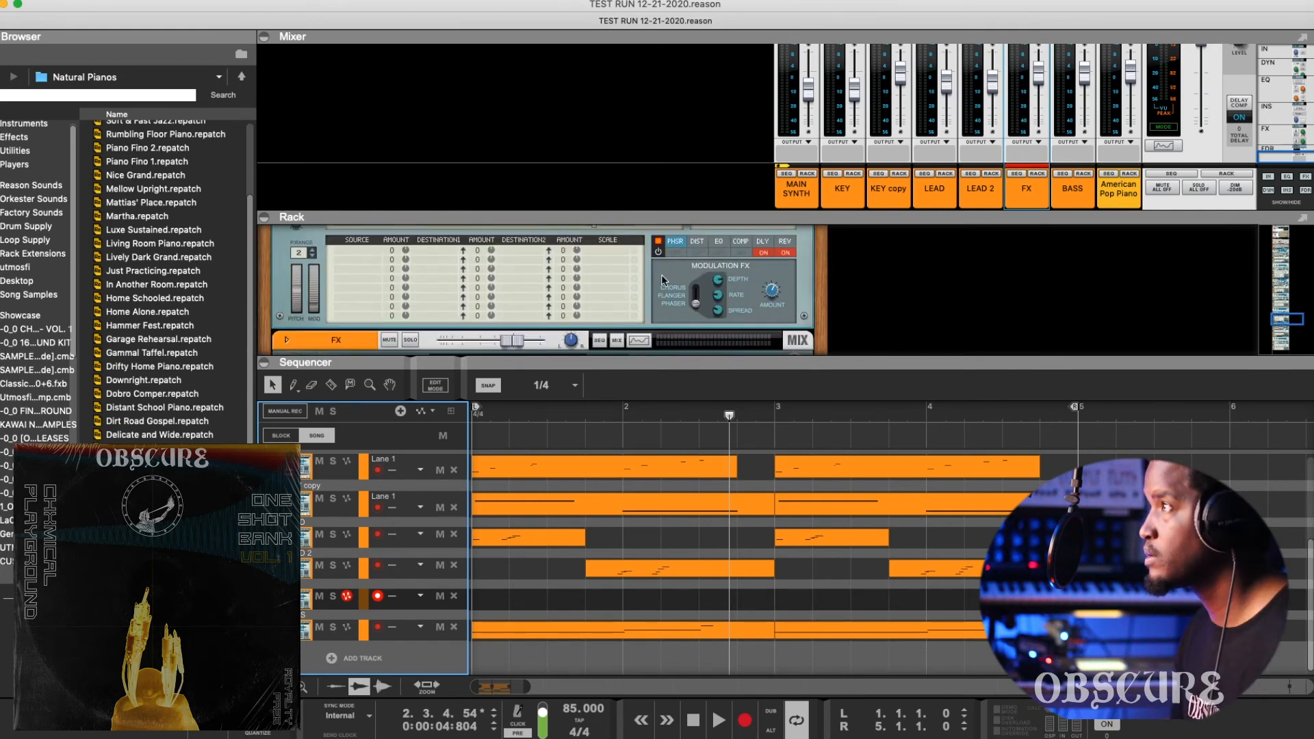
scroll(662, 280, "down", 4)
scroll(661, 280, "down", 1)
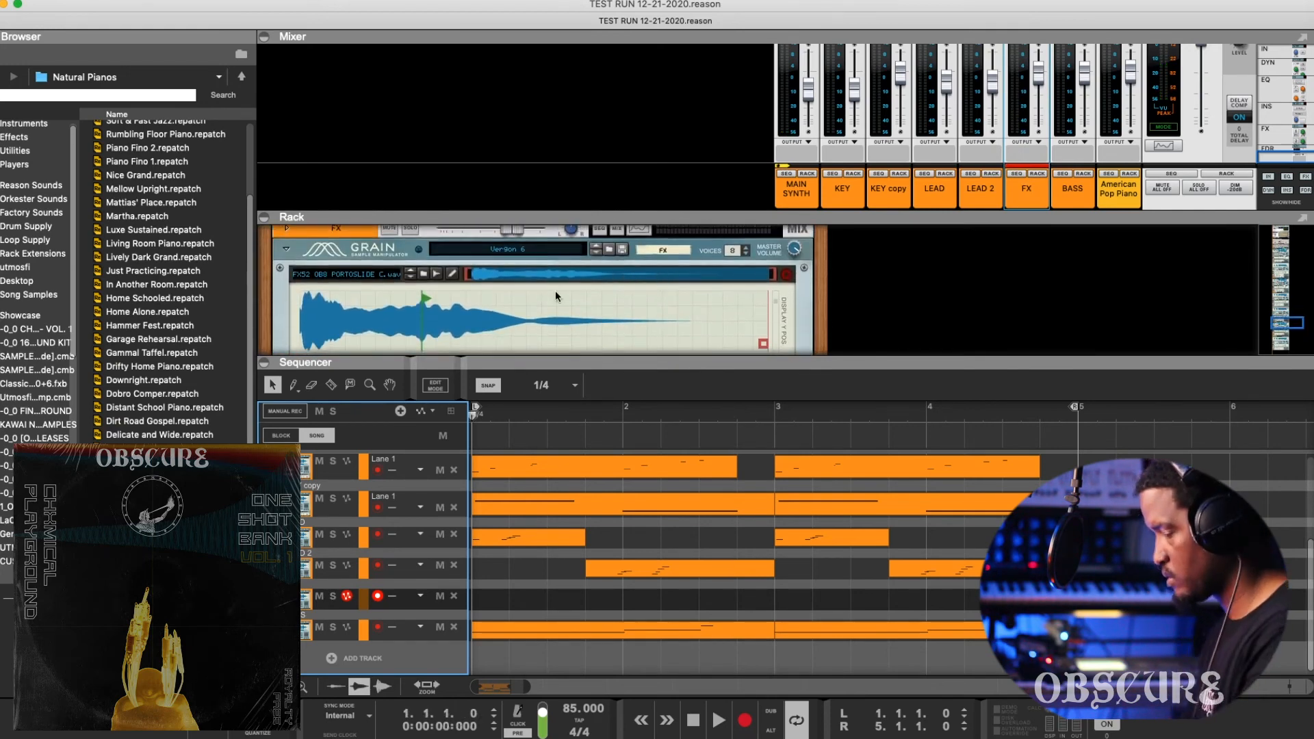
Step: Play the loop from bar 1 and switch on the phaser modulation effect in the FX track's Grain
key("space")
scroll(375, 299, "down", 1)
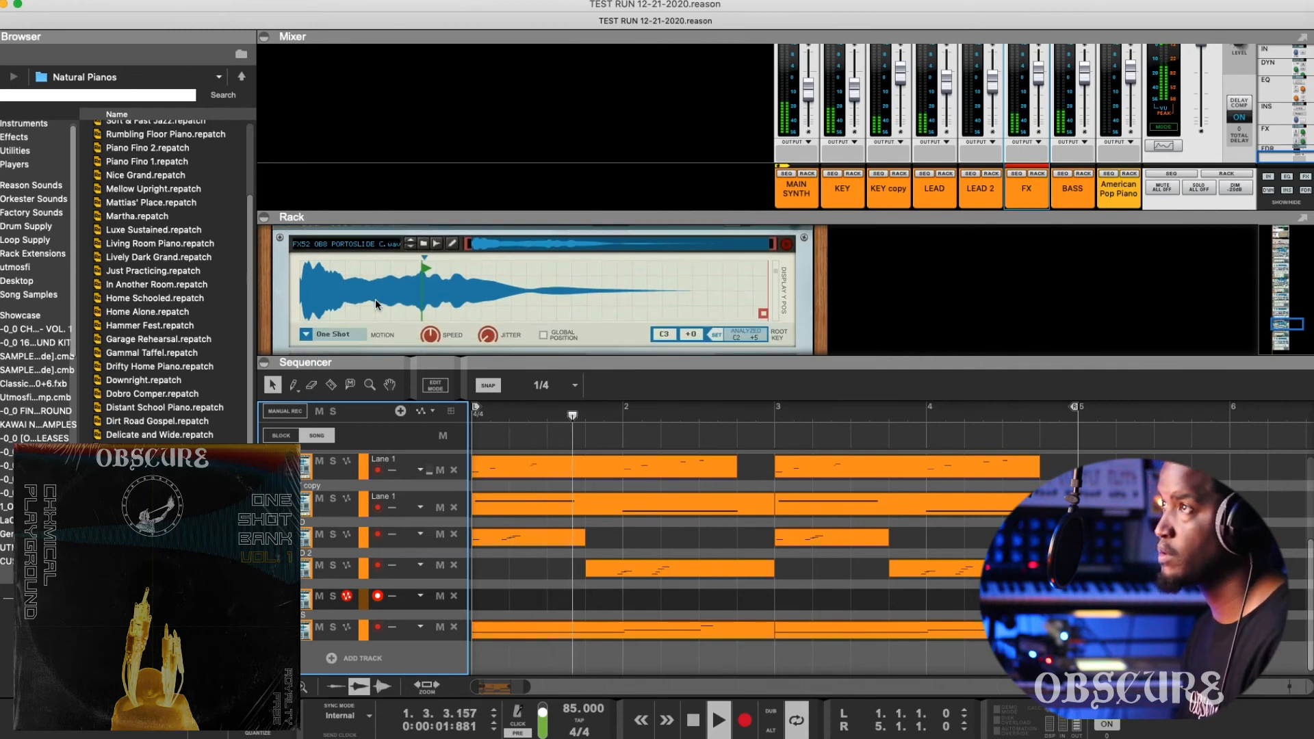
scroll(375, 298, "down", 2)
scroll(469, 314, "down", 6)
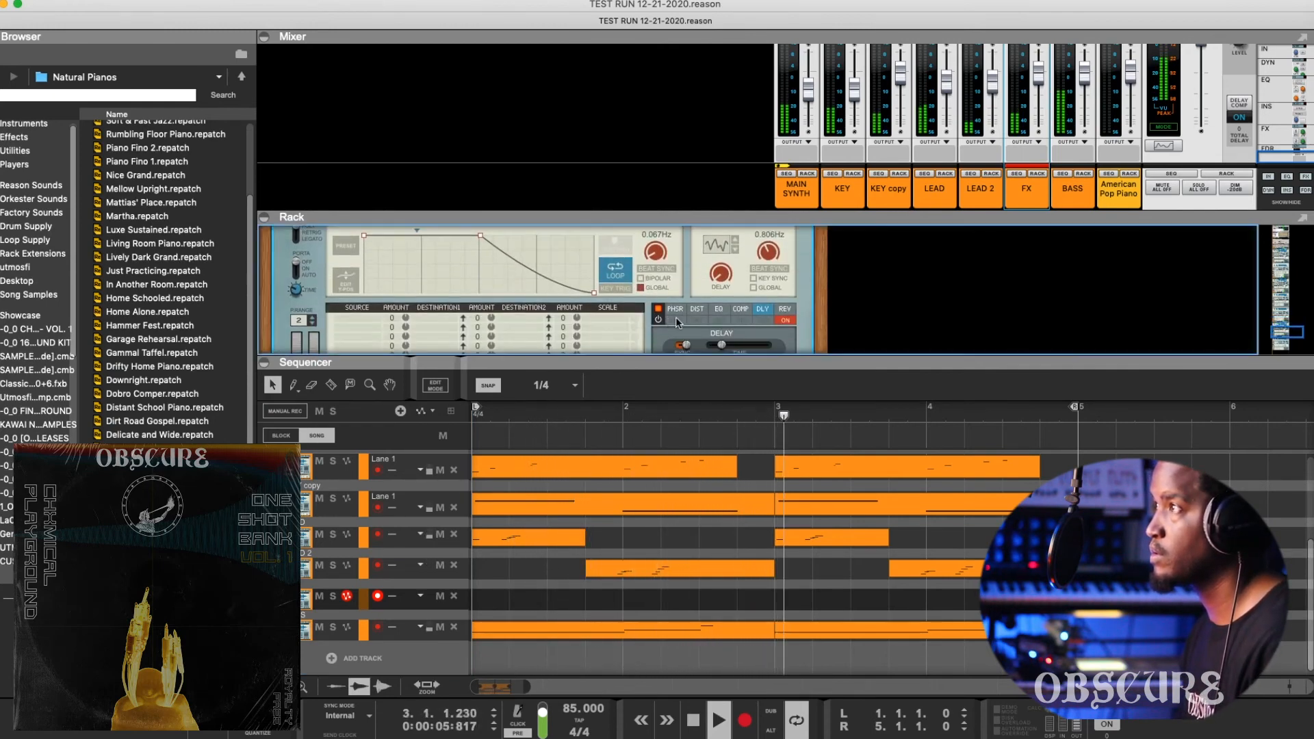
scroll(756, 312, "down", 4)
scroll(755, 312, "up", 5)
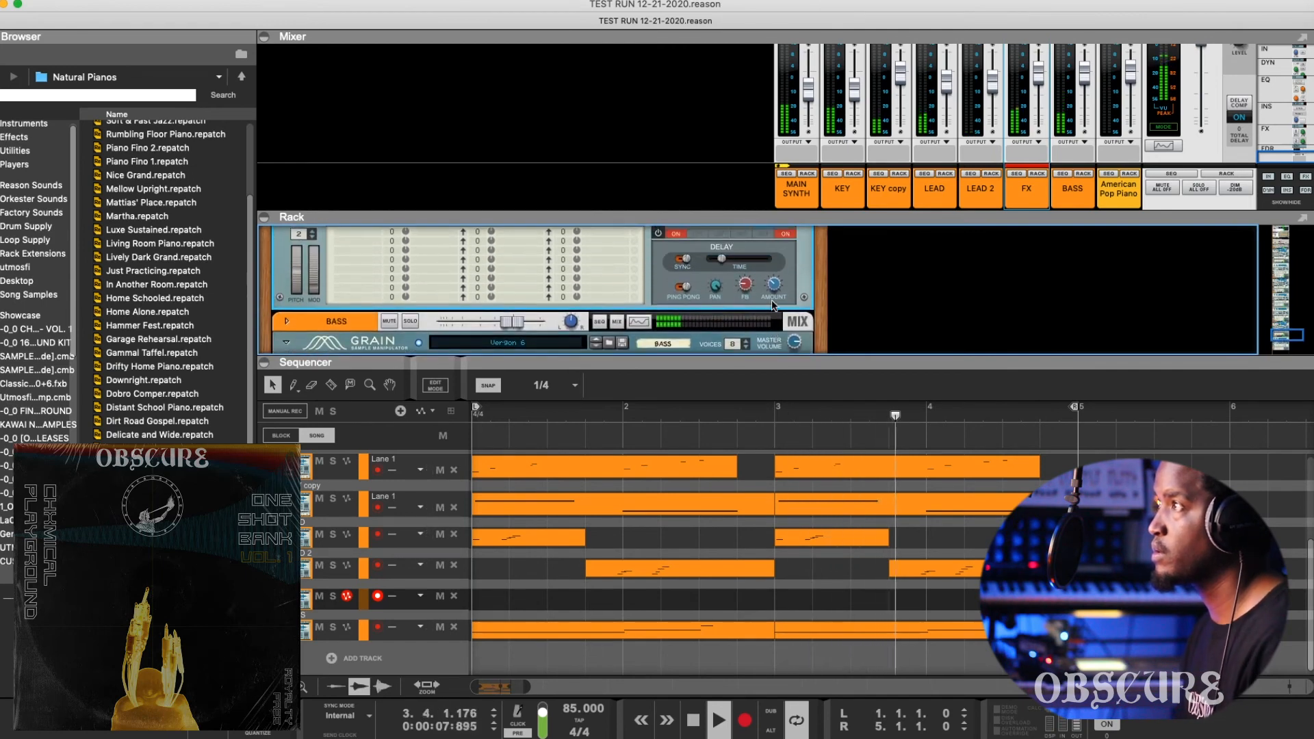
left_click(676, 264)
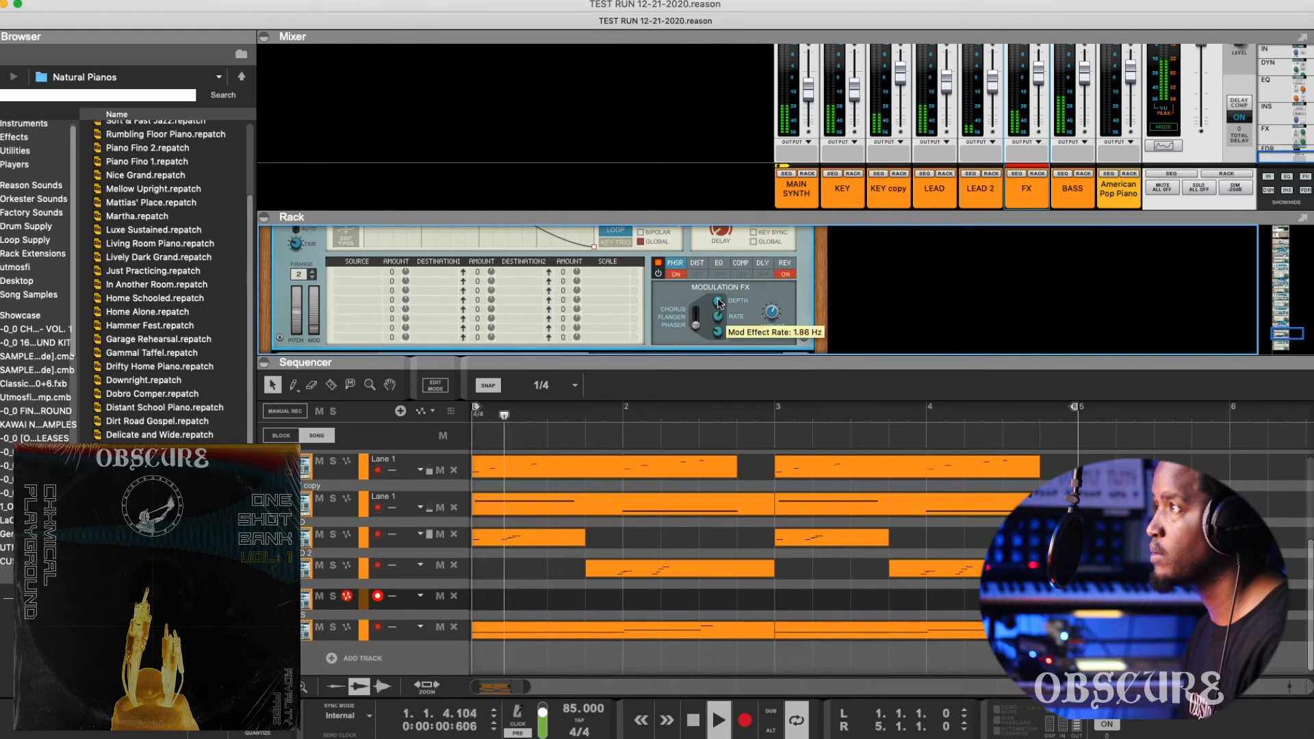
mouse_move(775, 306)
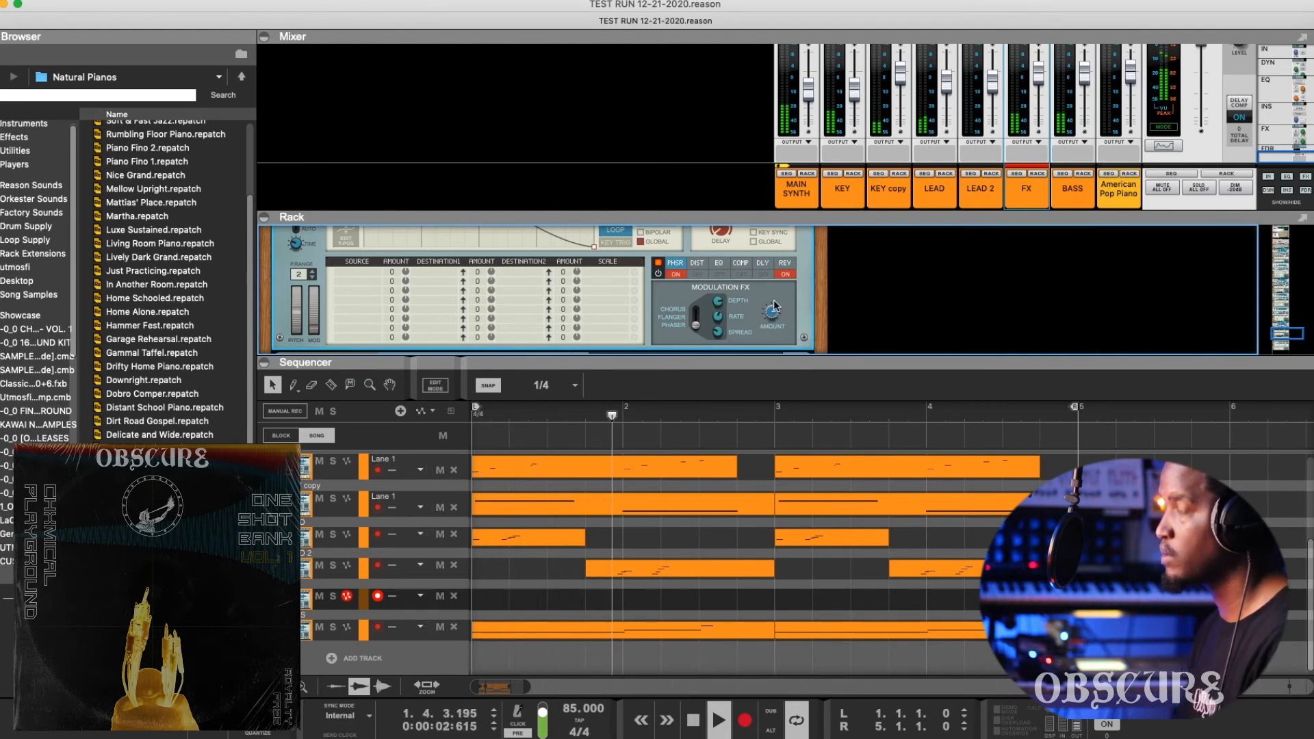
scroll(776, 306, "up", 1)
scroll(776, 306, "up", 3)
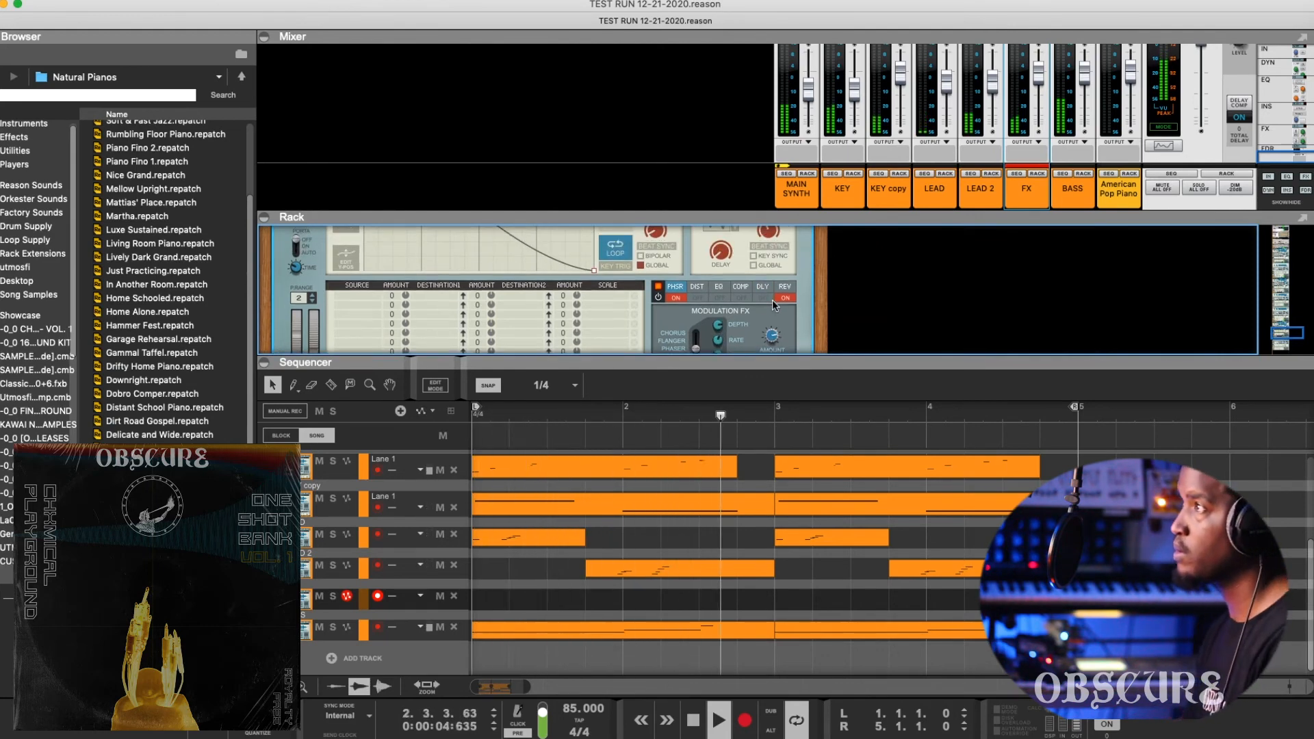
Step: Switch on the FX Grain's delay and set its synced time to 1/16
left_click(761, 290)
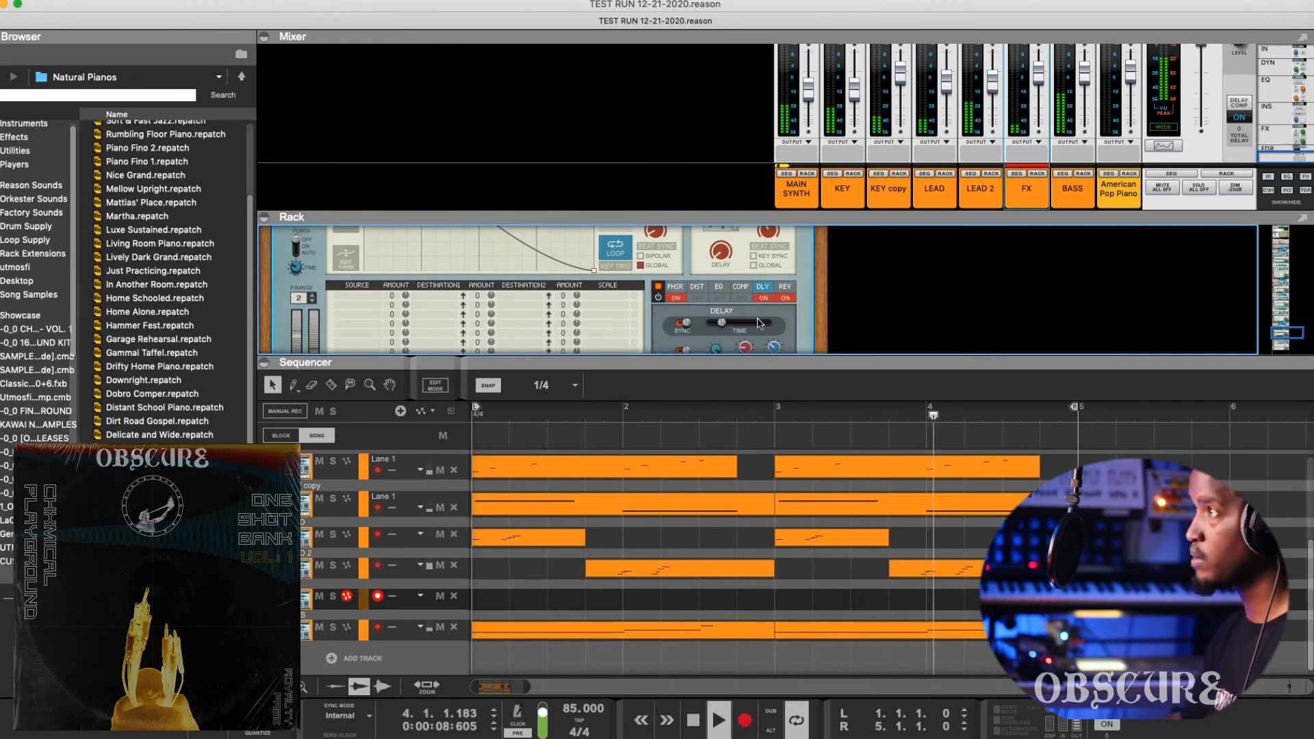
scroll(764, 308, "down", 3)
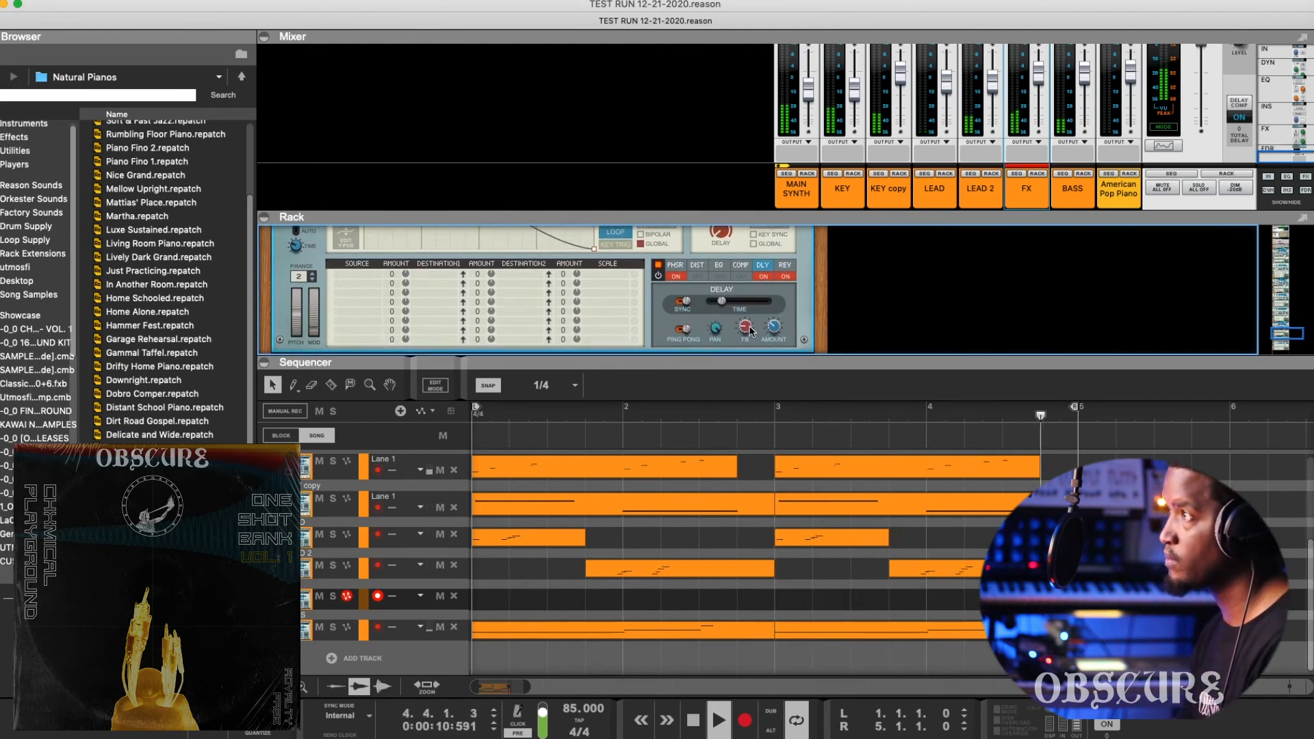
mouse_move(726, 300)
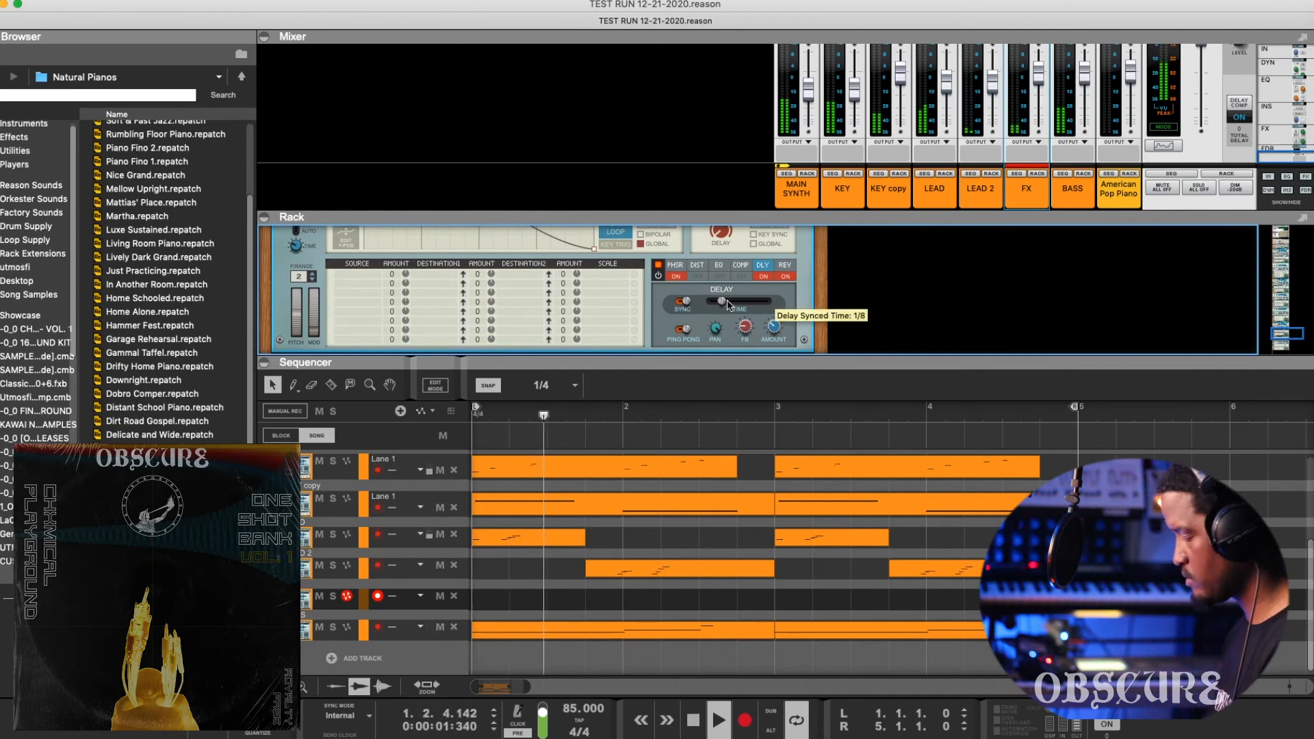
left_click_drag(727, 299, 711, 306)
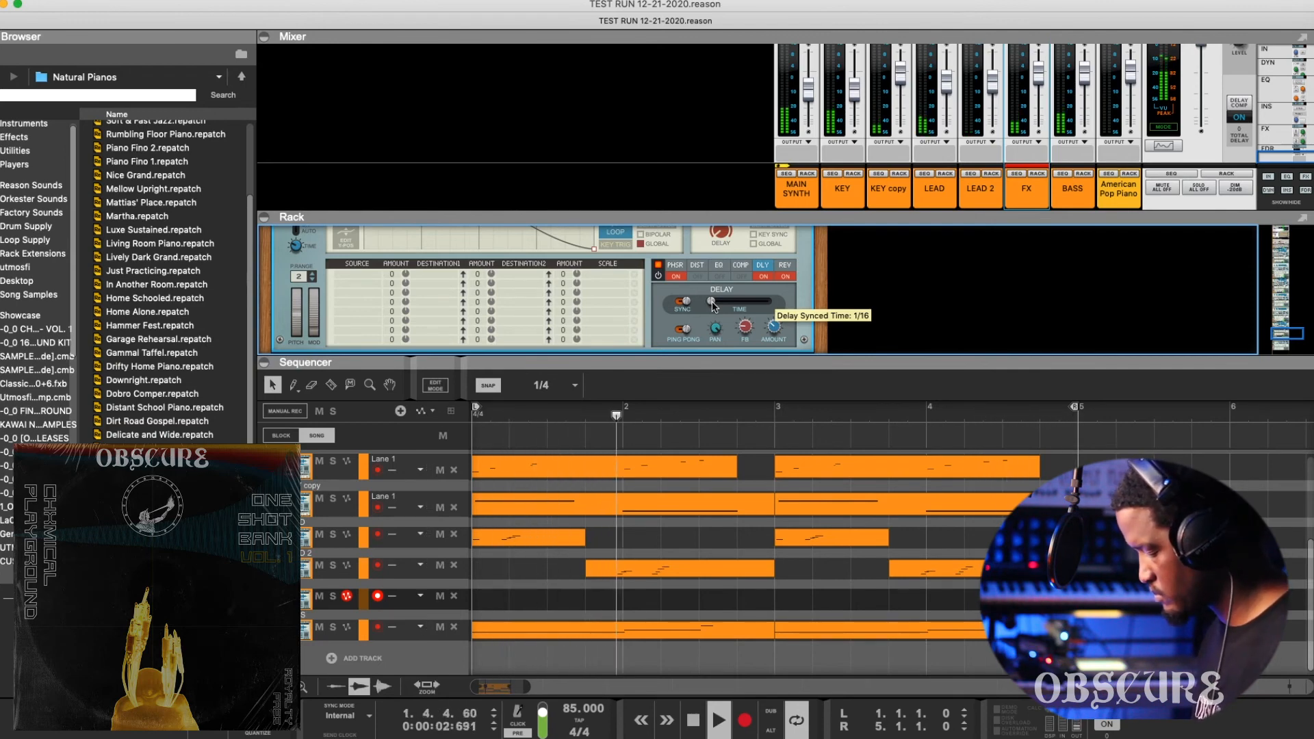
Step: Set the FX Grain's pitch bend range to 6
left_click(310, 274)
left_click(311, 274)
left_click(312, 274)
left_click(312, 274)
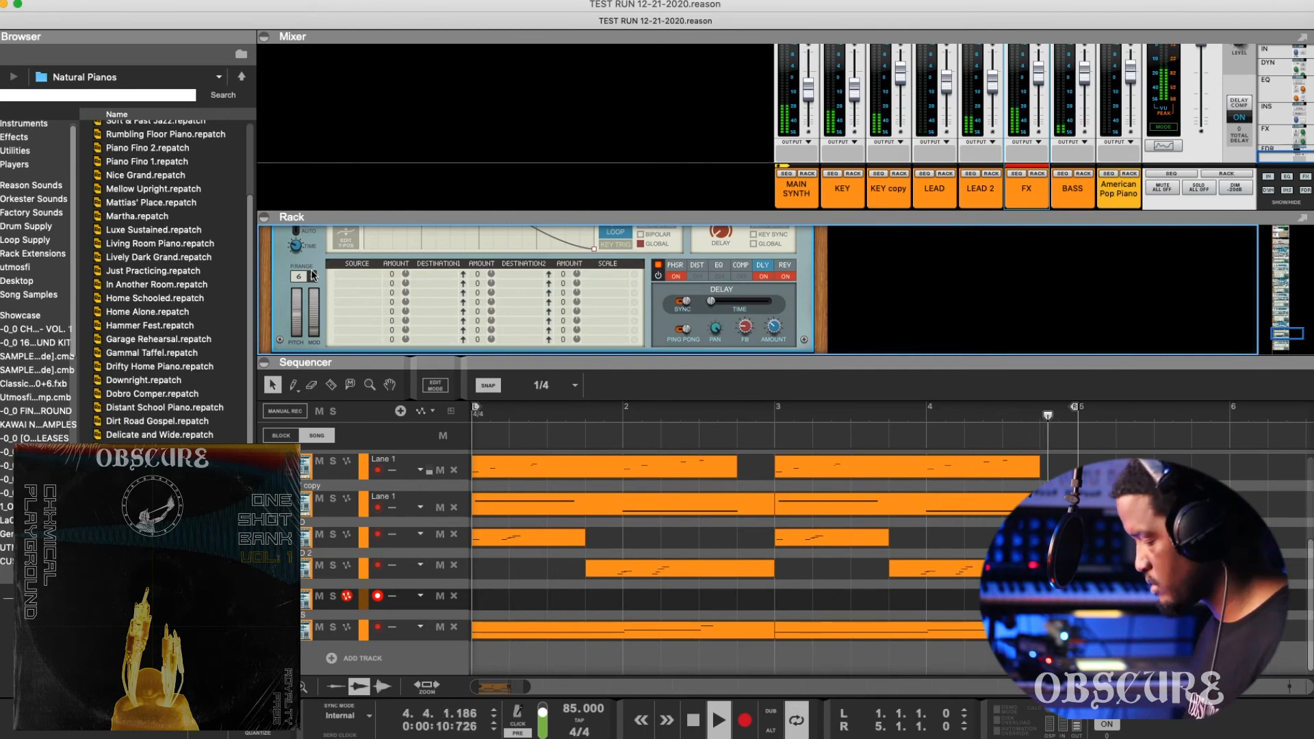
scroll(278, 263, "up", 1)
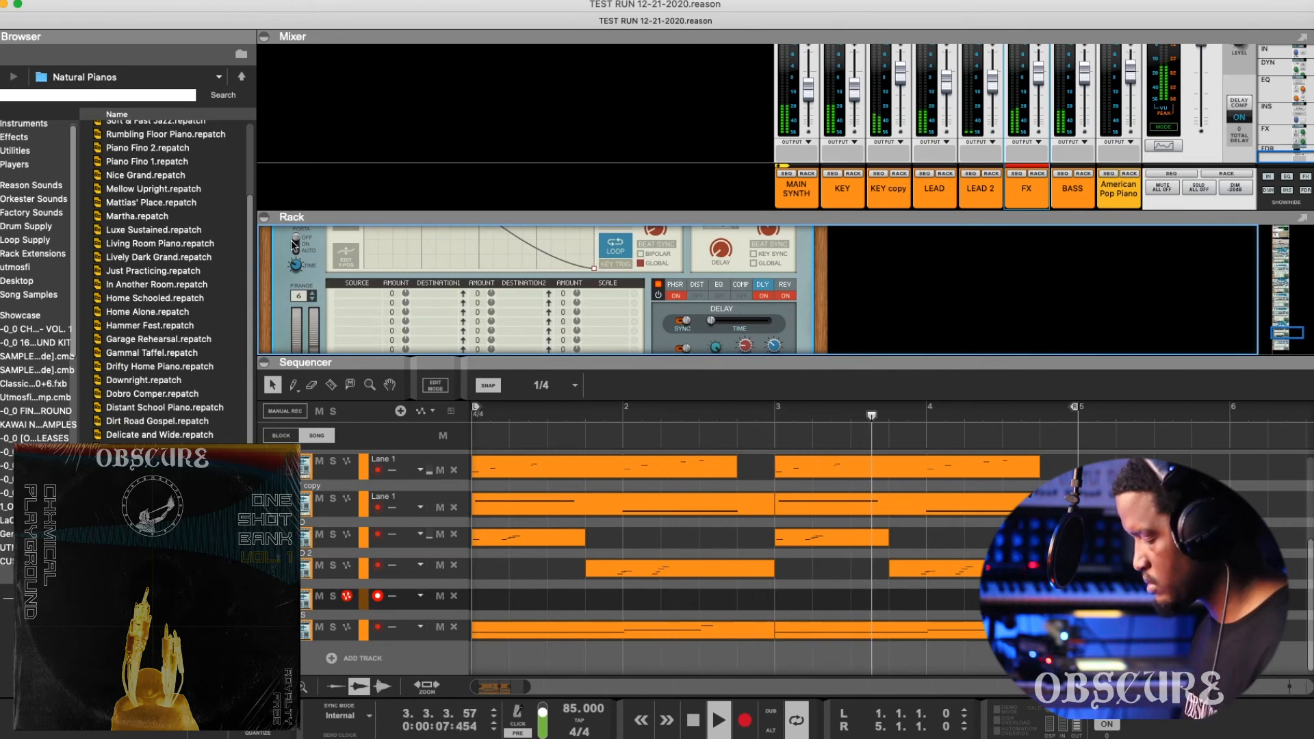
Step: Move the FX sample's end marker in to where the waveform fades out, stop playback, and enable Global Position
scroll(293, 244, "down", 10)
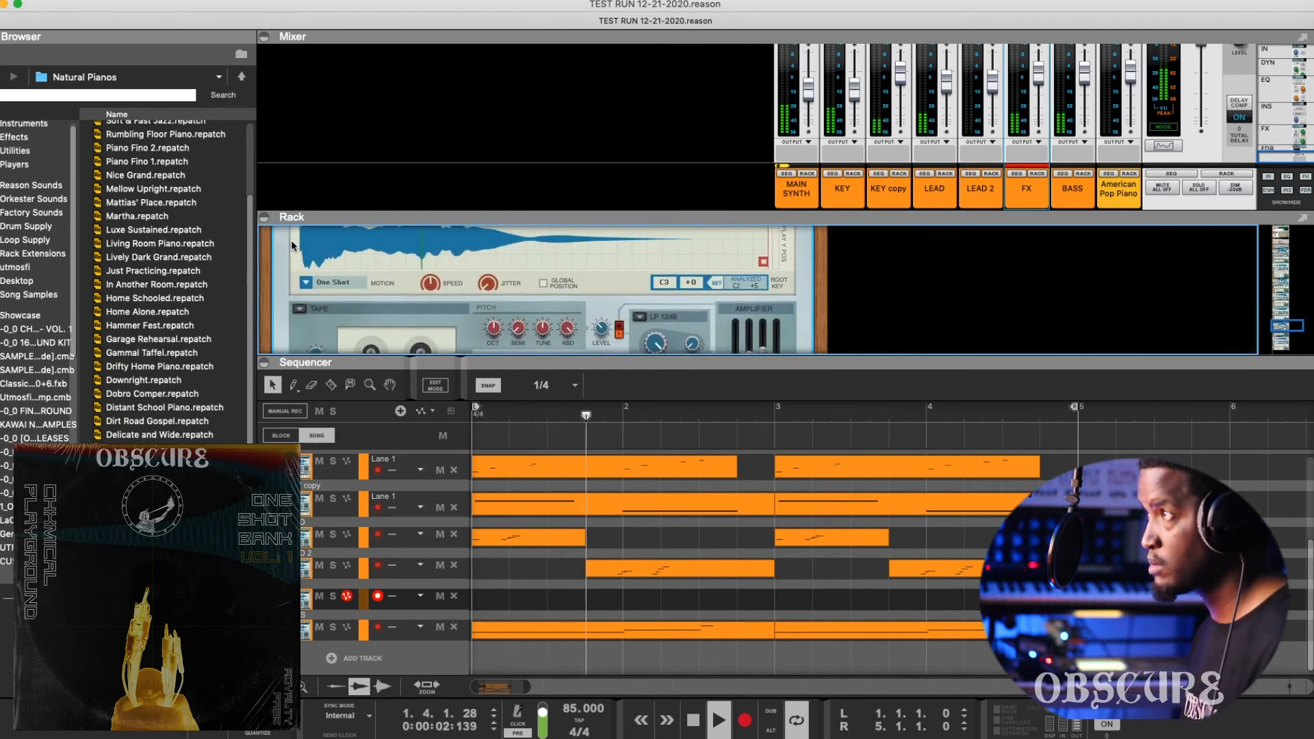
scroll(290, 239, "up", 2)
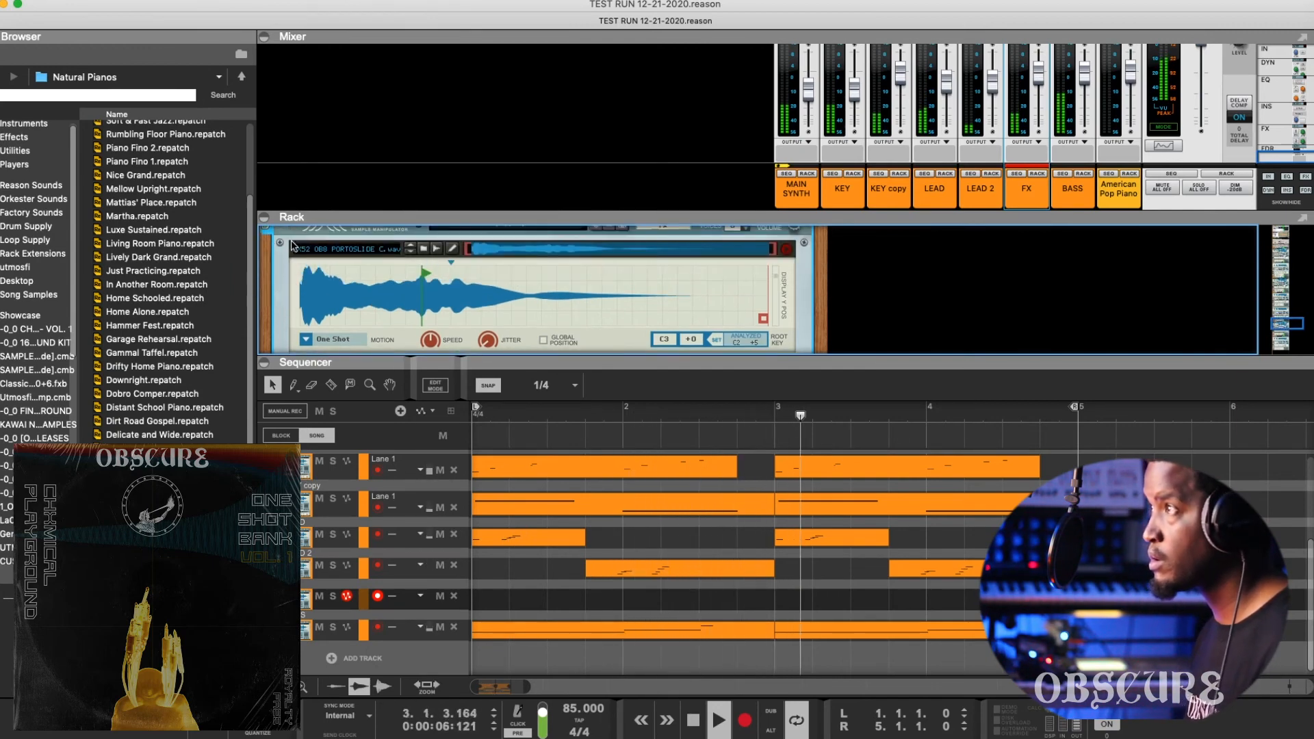
left_click_drag(763, 319, 693, 321)
key("space")
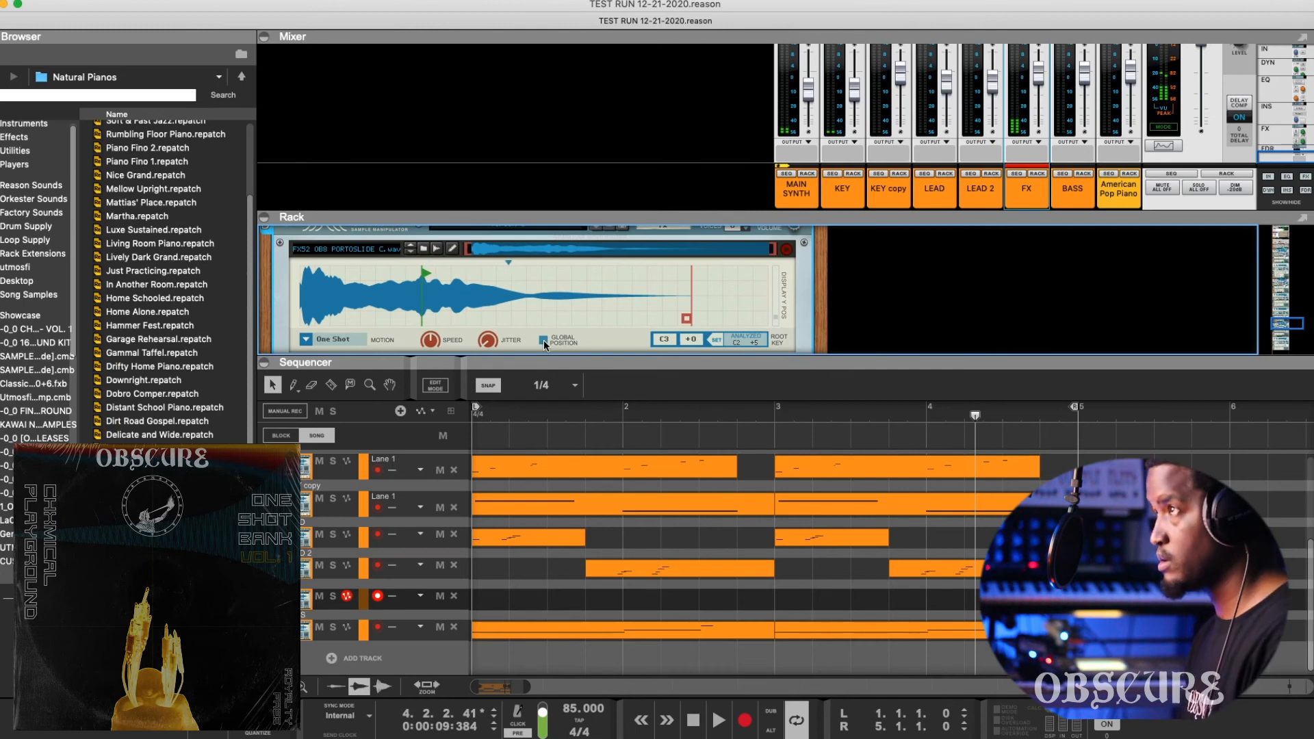
left_click(543, 340)
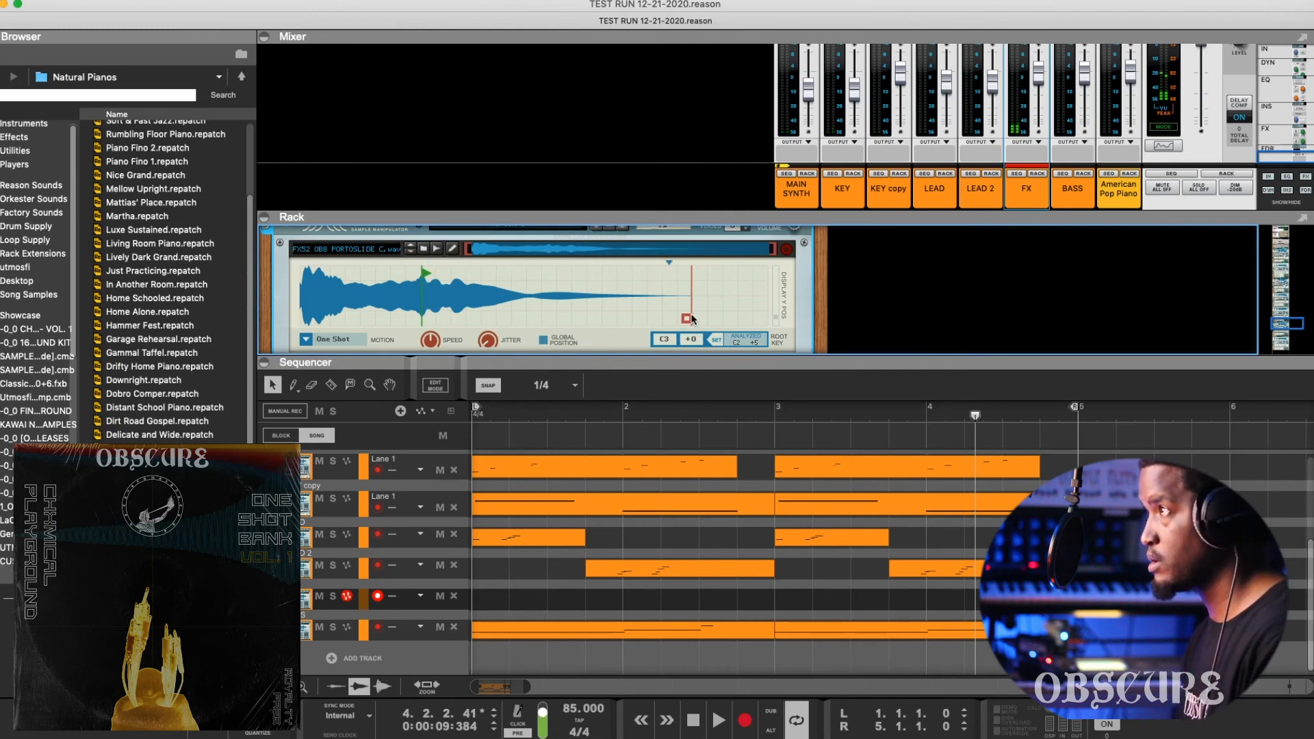
Step: Pull the FX sample's end marker slightly further in and set the playback motion to FW-BW Loop
left_click_drag(669, 324, 652, 324)
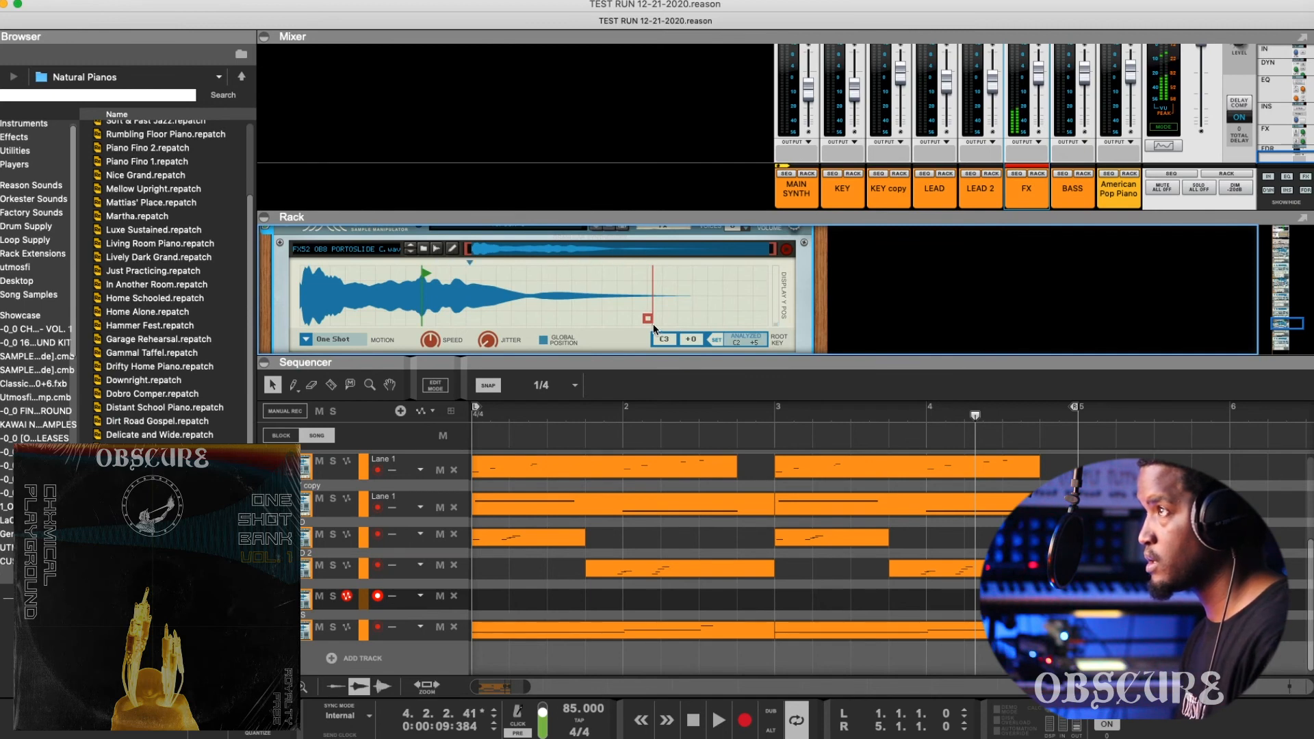
left_click(340, 341)
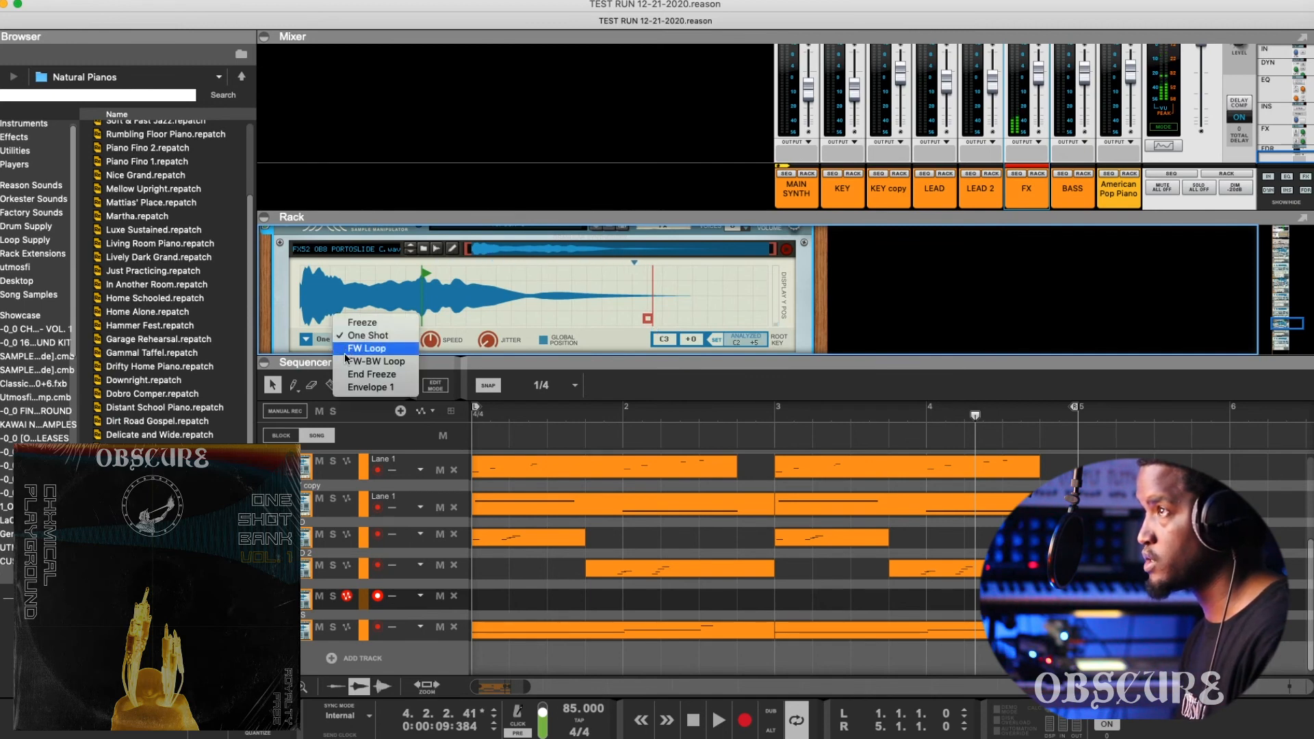
left_click(352, 362)
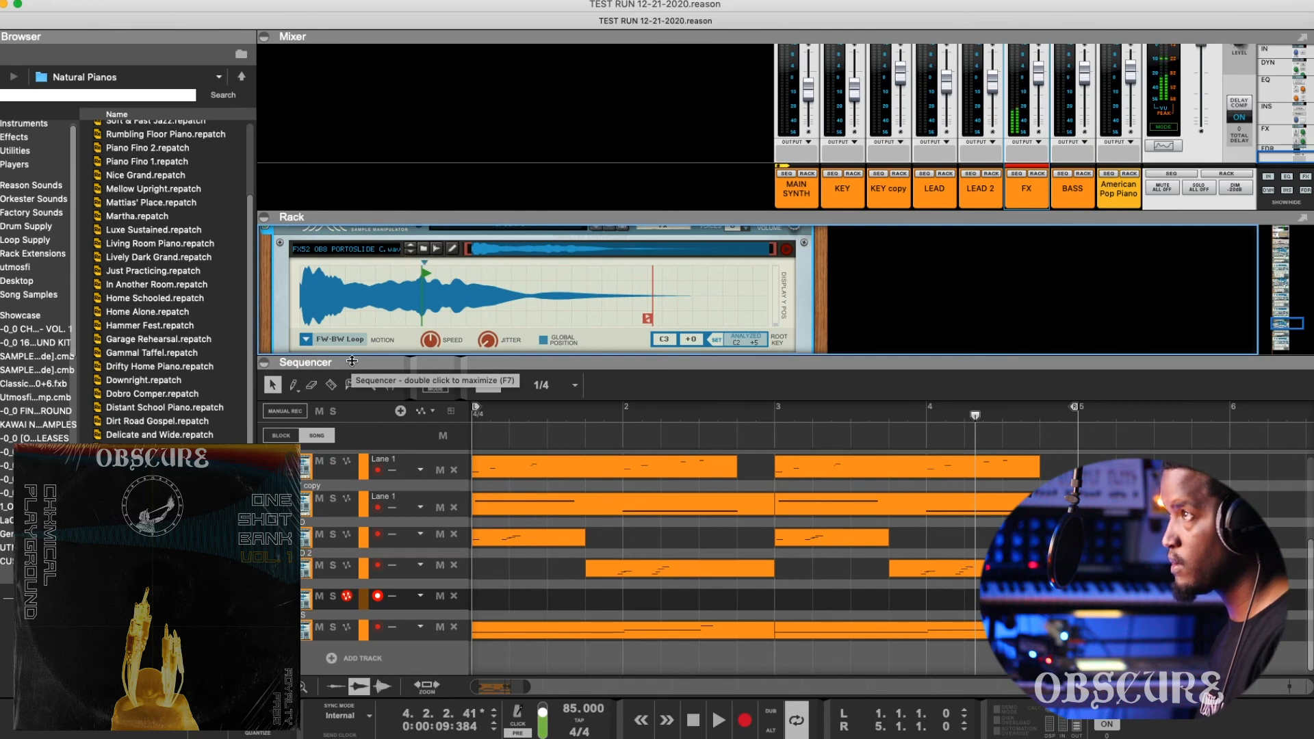
Step: Set the FX Grain's amp decay to 10.00 s and raise its sustain, and play the loop from bar 1
scroll(610, 287, "down", 4)
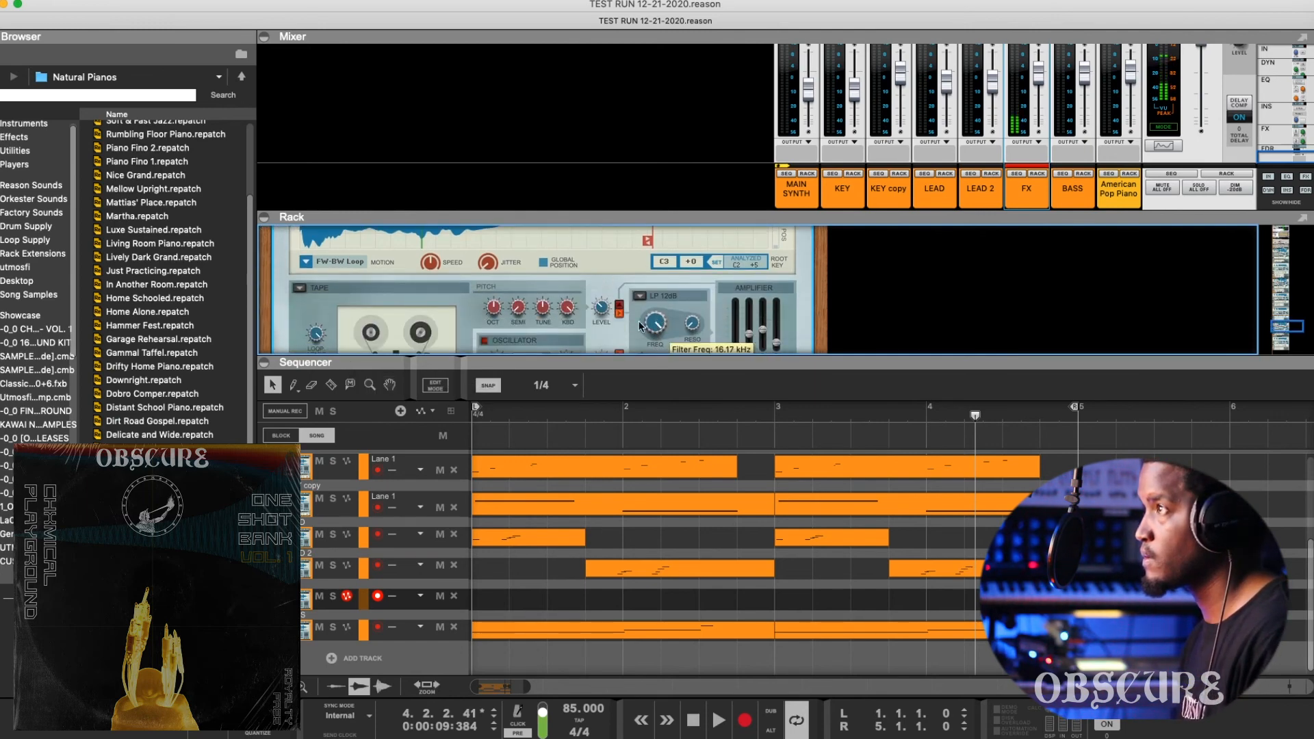
scroll(592, 325, "down", 3)
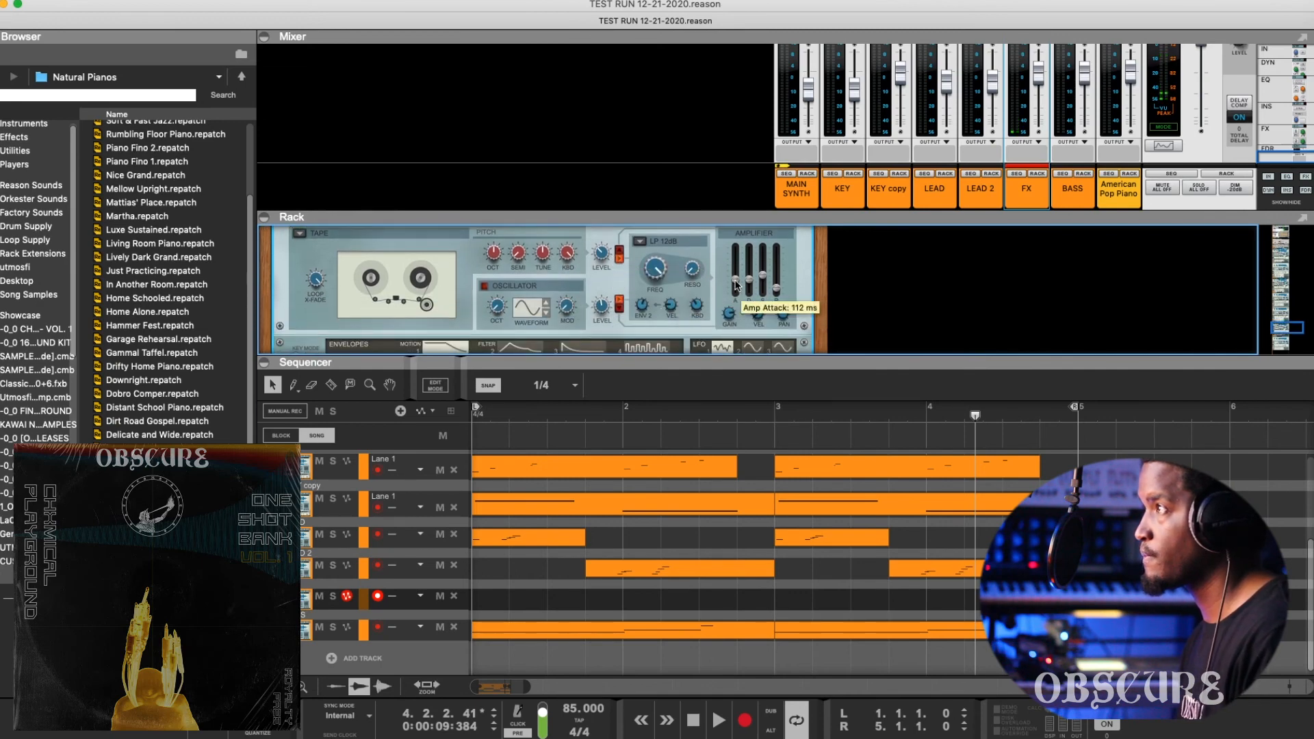
left_click_drag(752, 260, 763, 264)
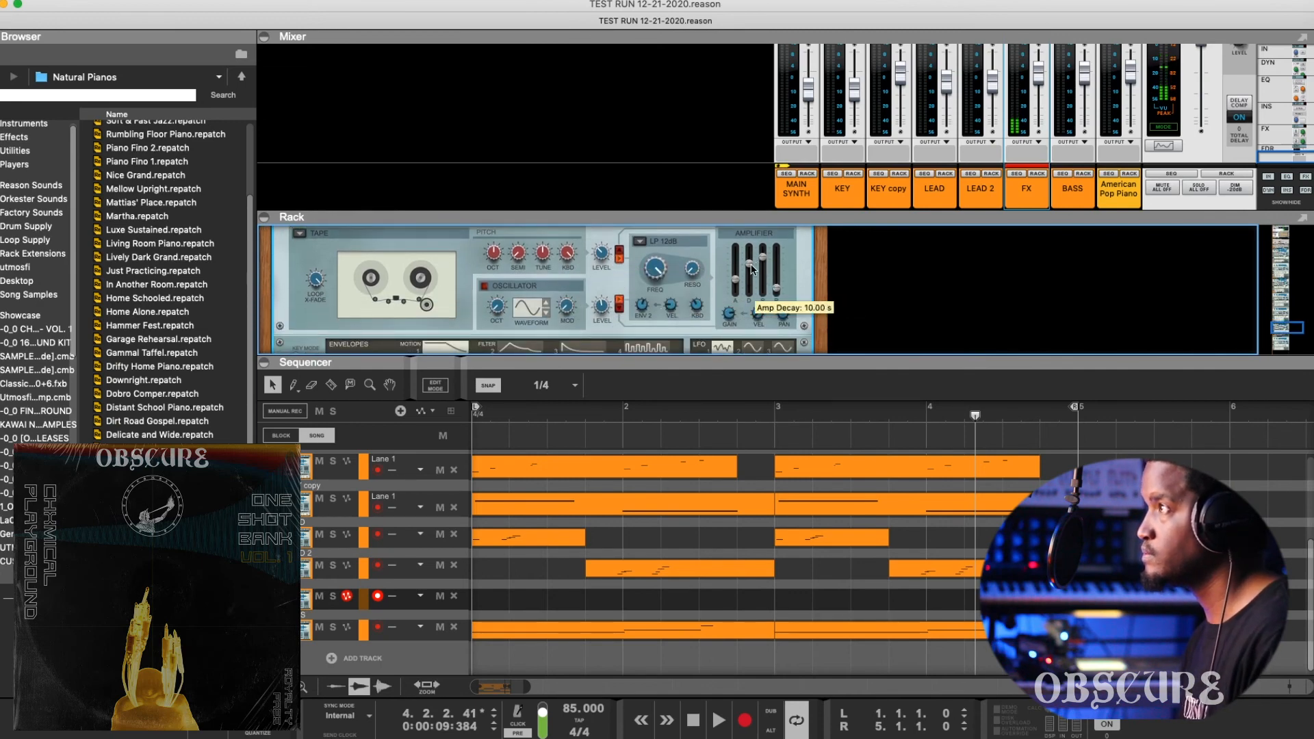
key("space")
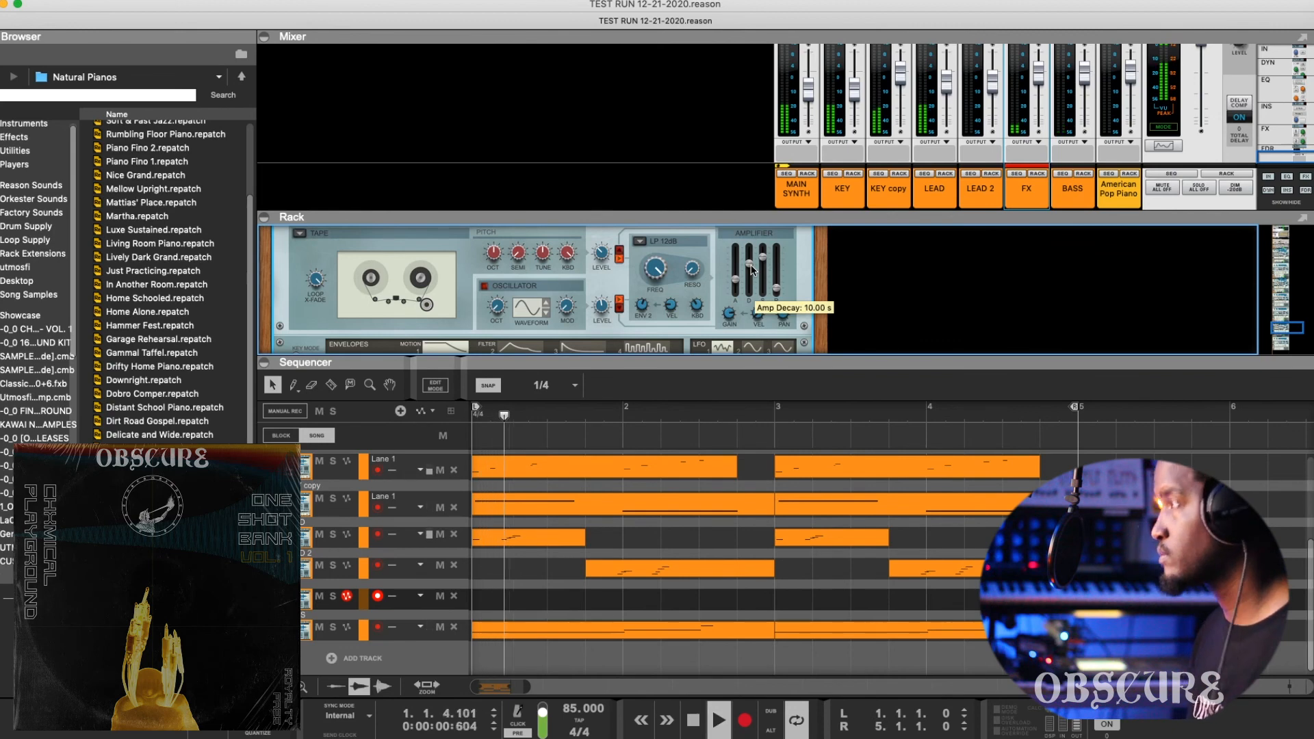
scroll(751, 268, "down", 3)
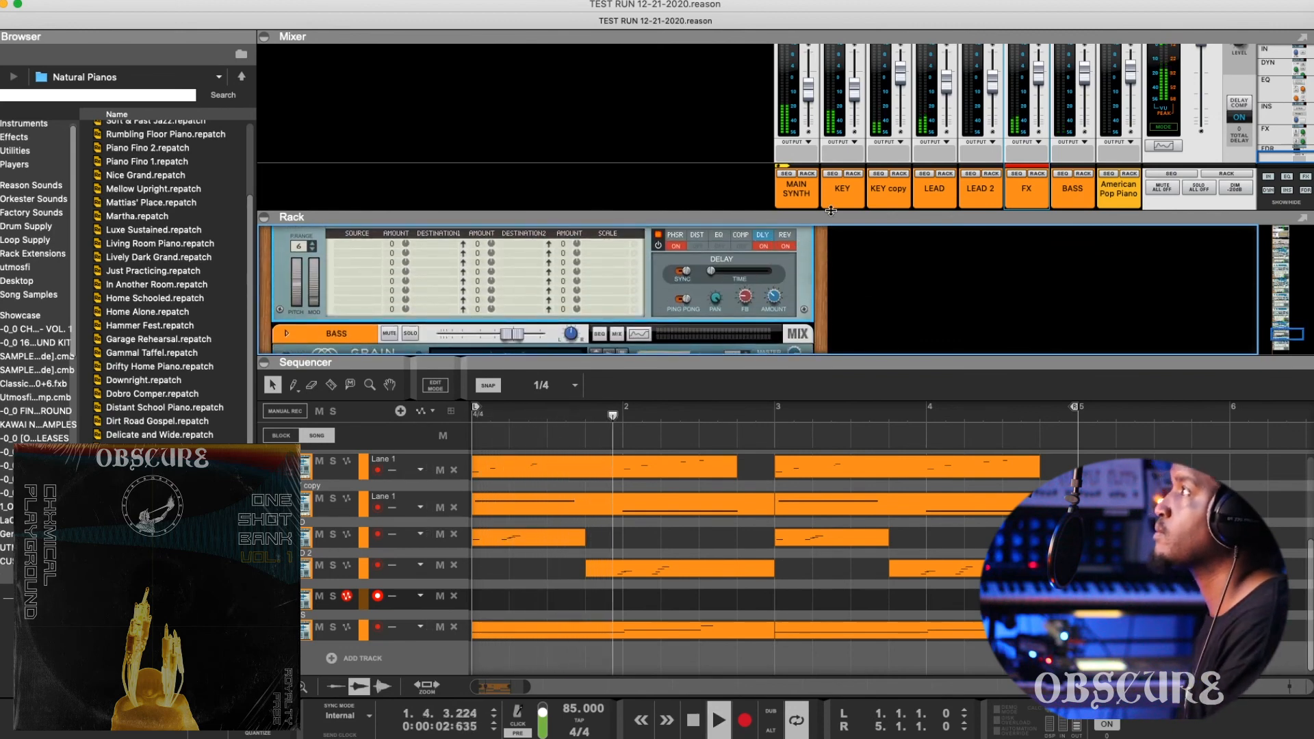
Step: Record a two-bar FX part on the FX track from bar 1 and play the take back from the start
scroll(739, 267, "up", 2)
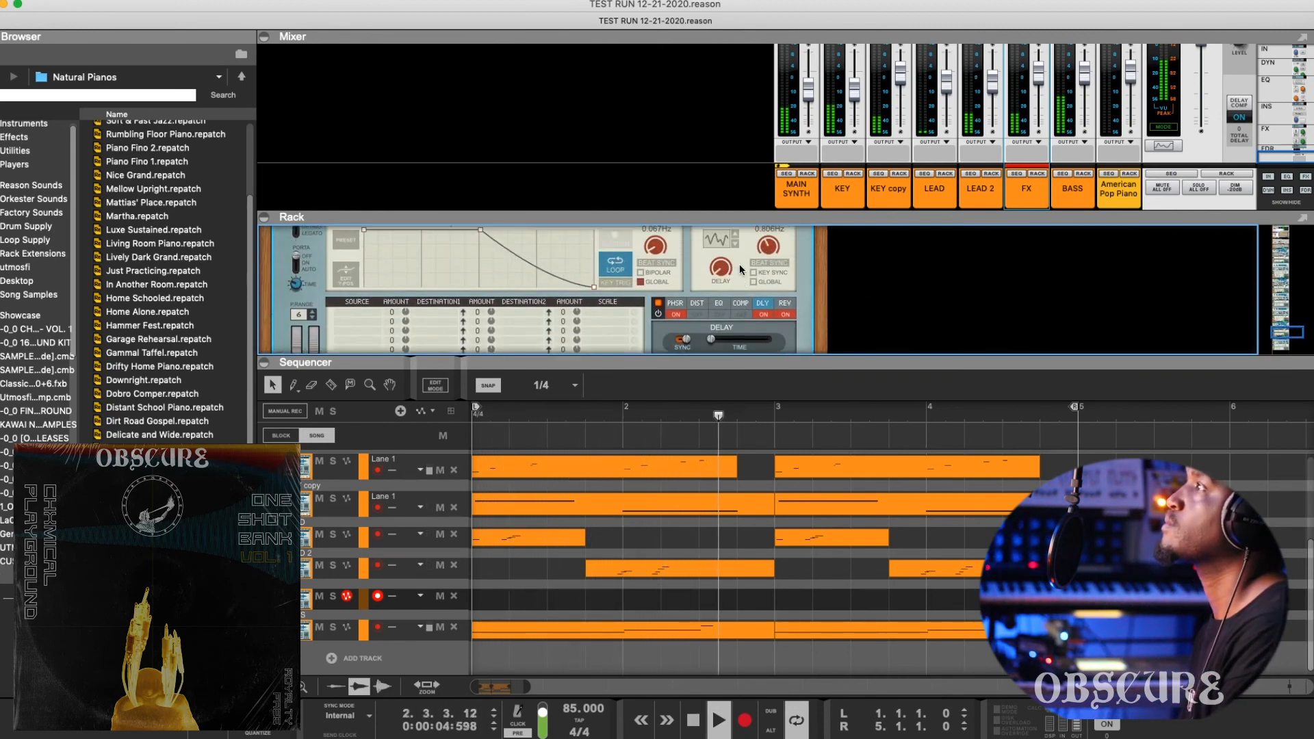
scroll(739, 264, "up", 3)
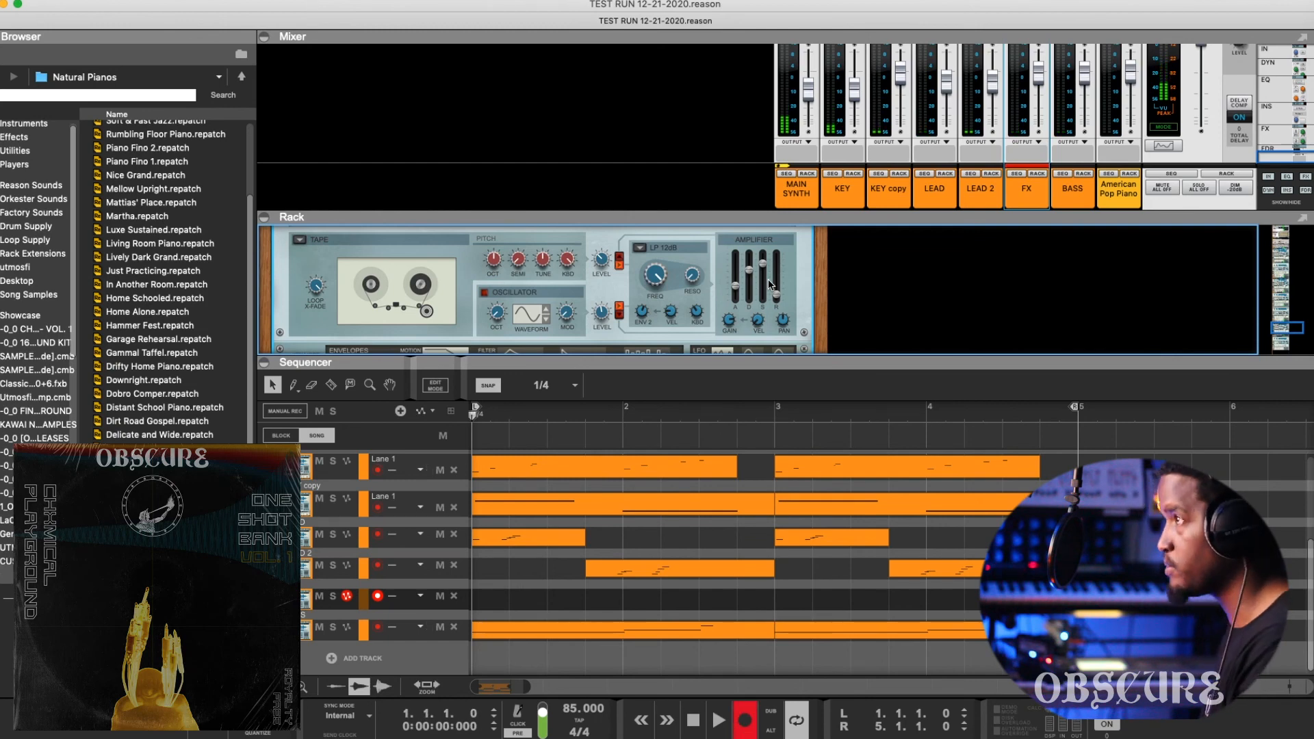
key("space")
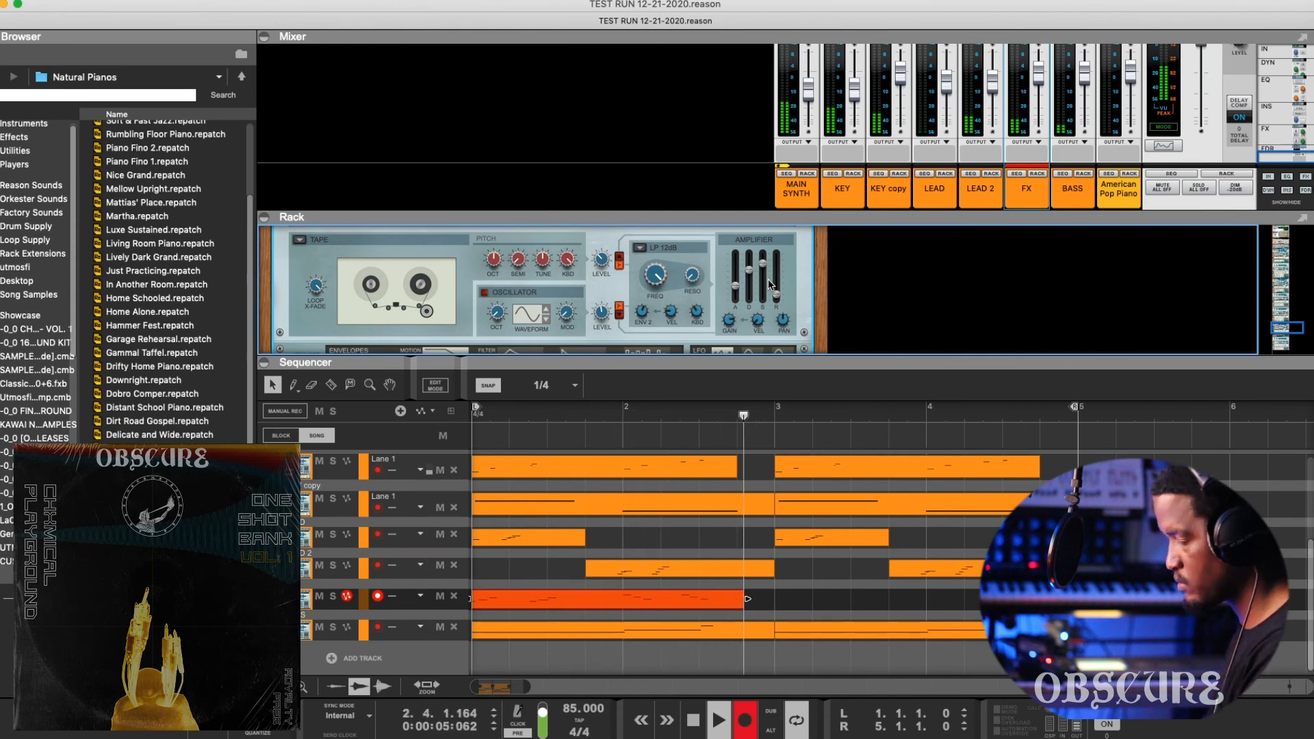
key("space")
key("space")
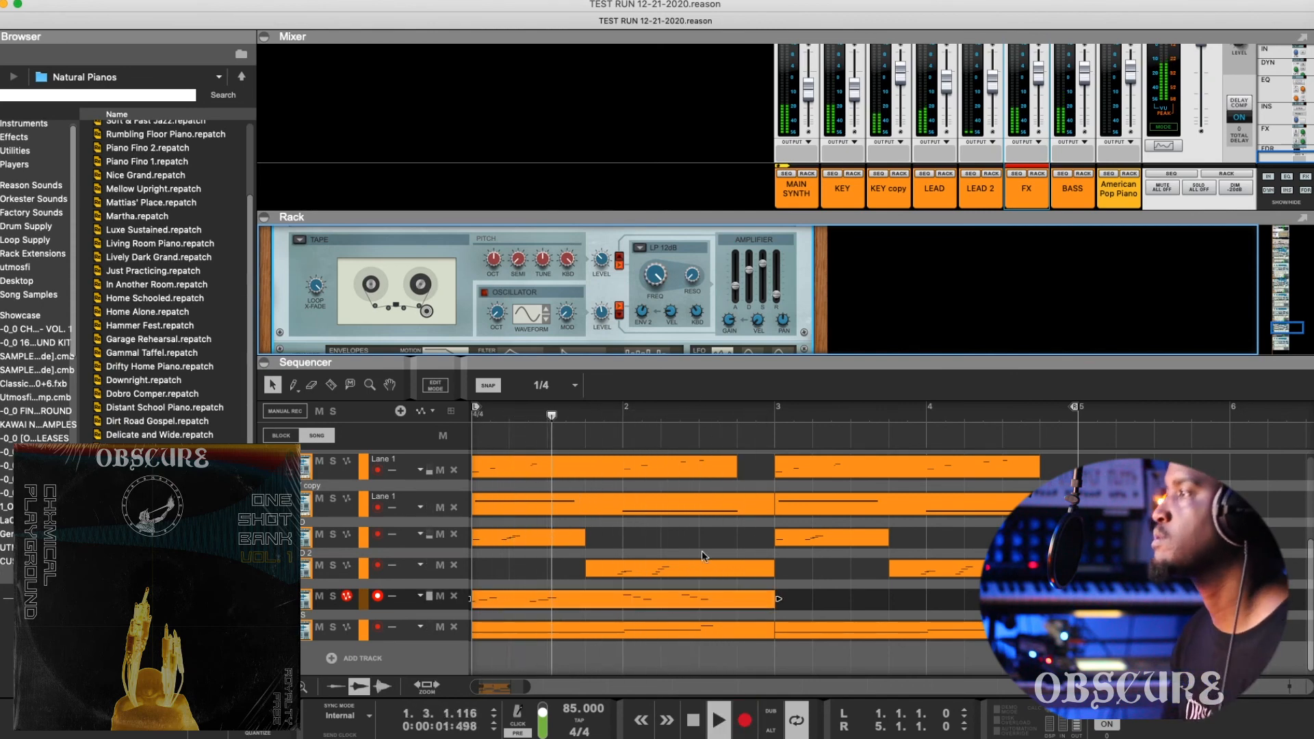
Step: Cut the recorded FX clip down to its first bar and place a copy at bar 3, playing the loop from bar 1
left_click(633, 602, "super")
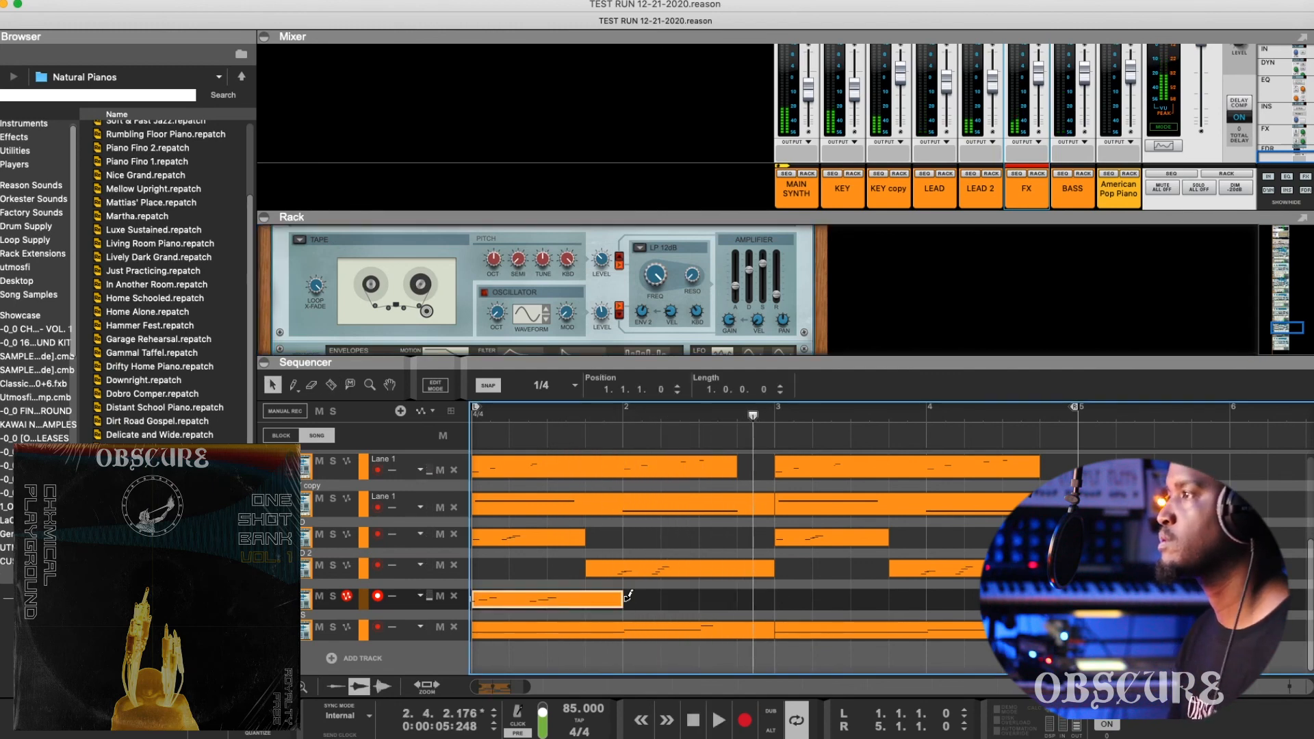
left_click_drag(656, 601, 791, 603)
key("Home")
key("space")
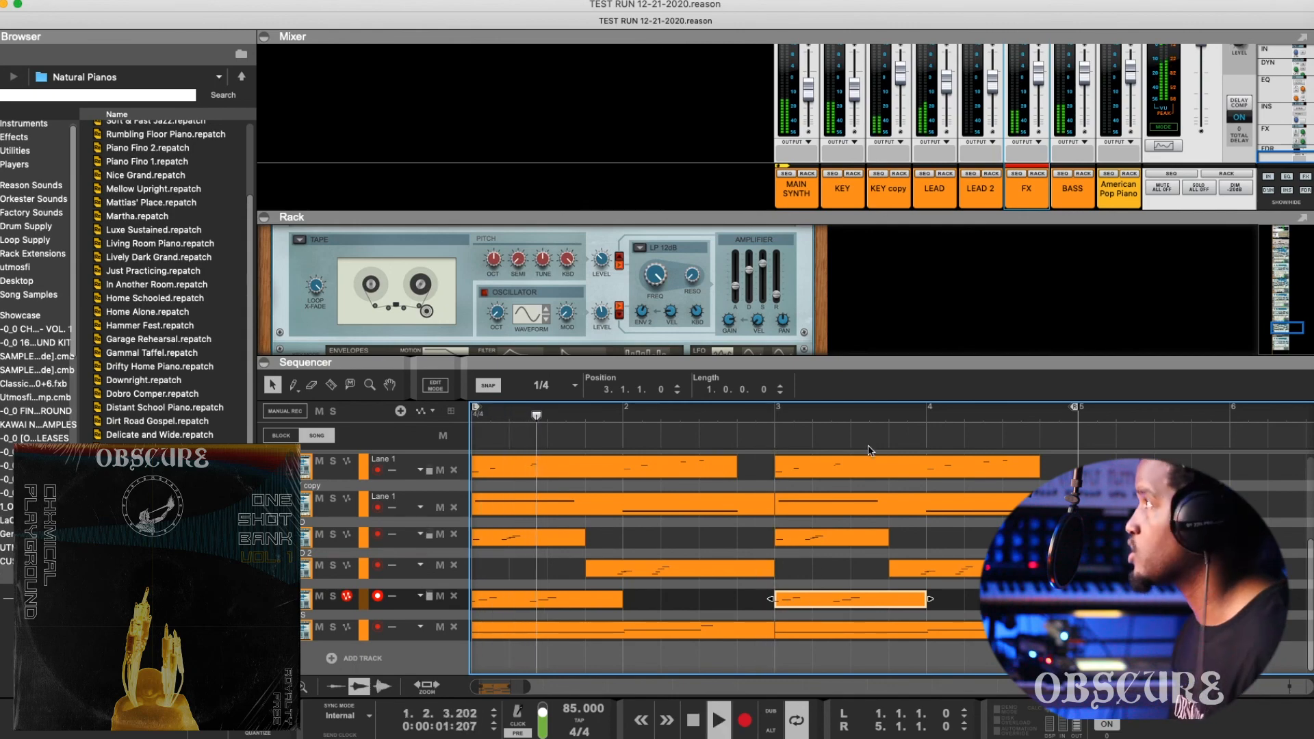